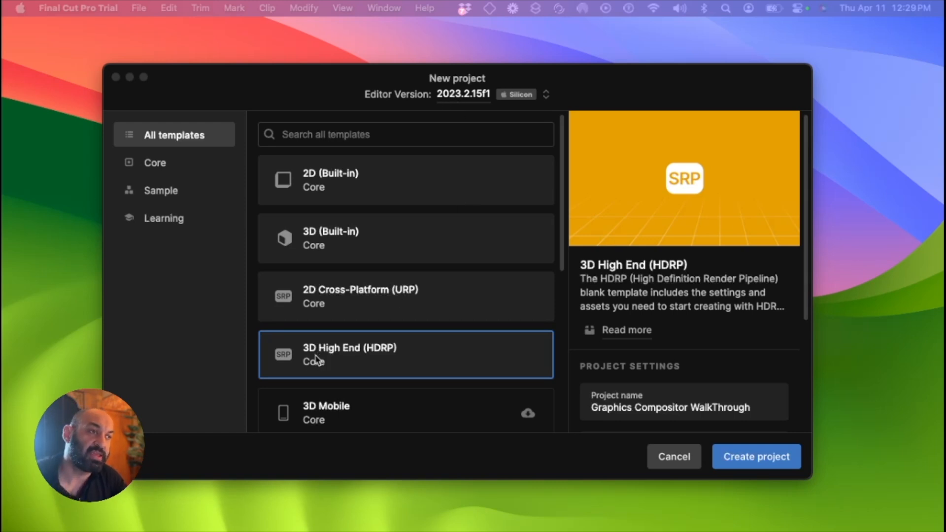
# Create a new project from the 3D High End (HDRP) template
pyautogui.click(391, 360)
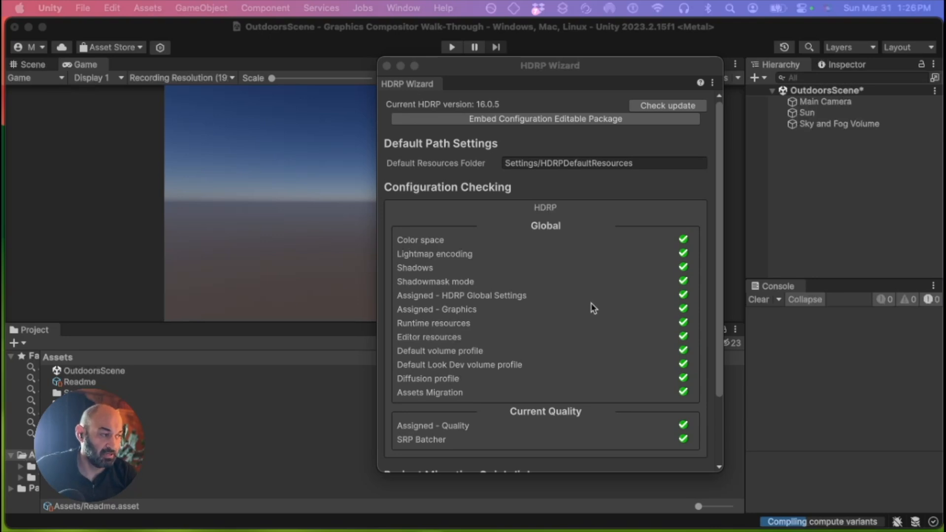
# Review the HDRP Wizard's configuration checks, then close the wizard
pyautogui.scroll(-3, 593, 308)
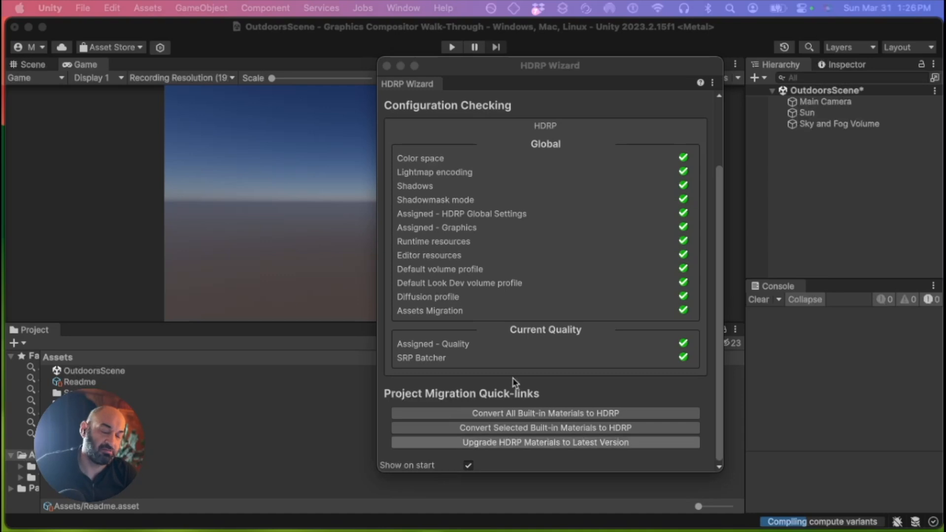
pyautogui.scroll(2, 553, 297)
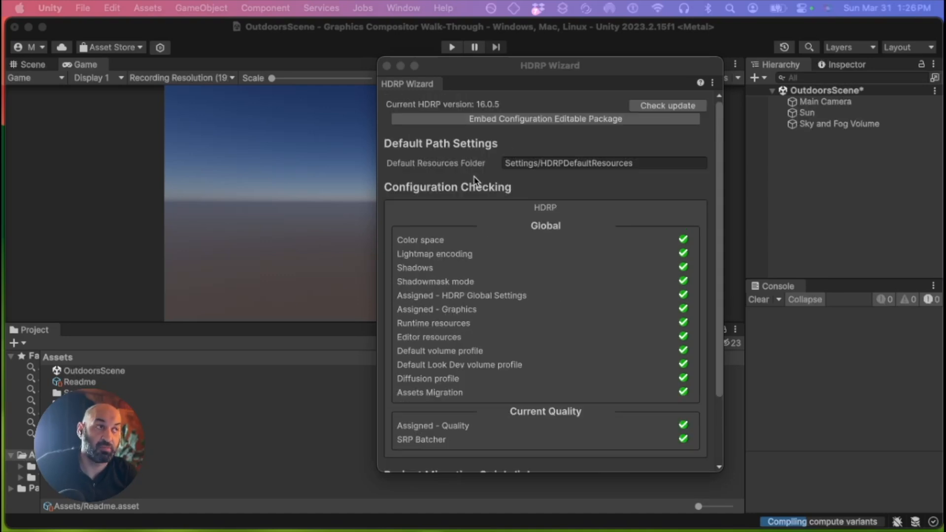
pyautogui.scroll(-3, 465, 177)
pyautogui.click(470, 466)
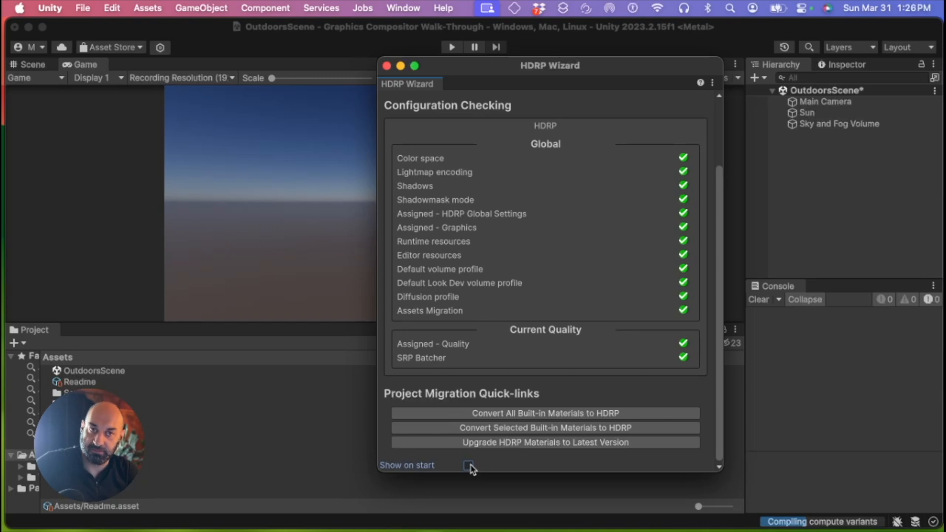
pyautogui.click(469, 466)
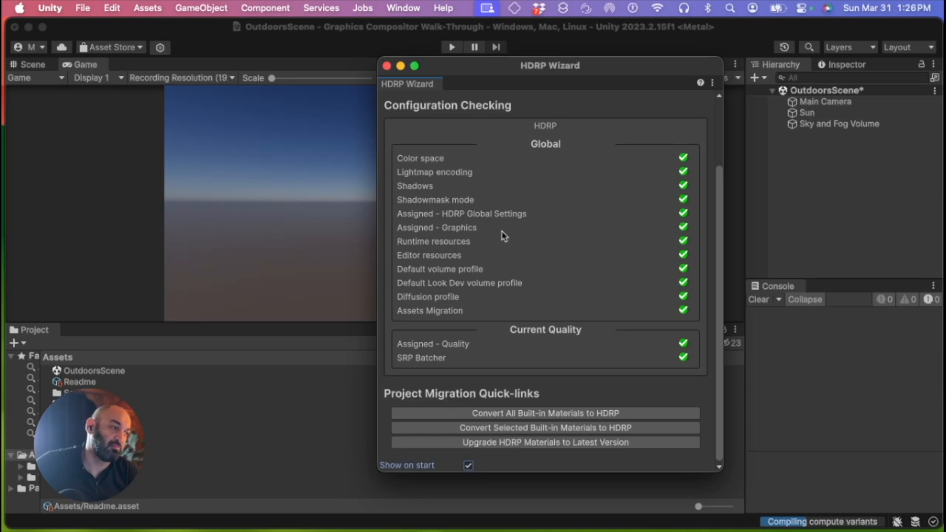
pyautogui.click(388, 66)
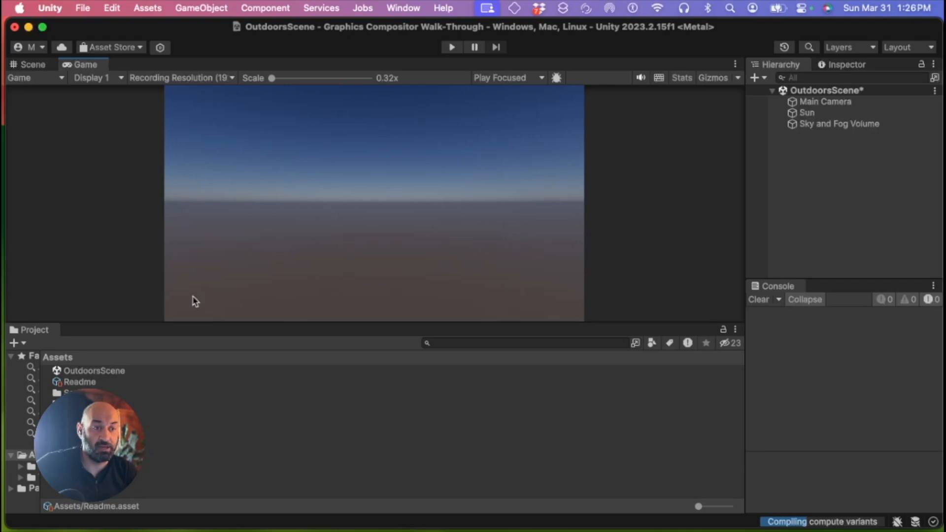
# Widen the Project window's folder tree pane
pyautogui.moveTo(40, 403); pyautogui.dragTo(171, 403)
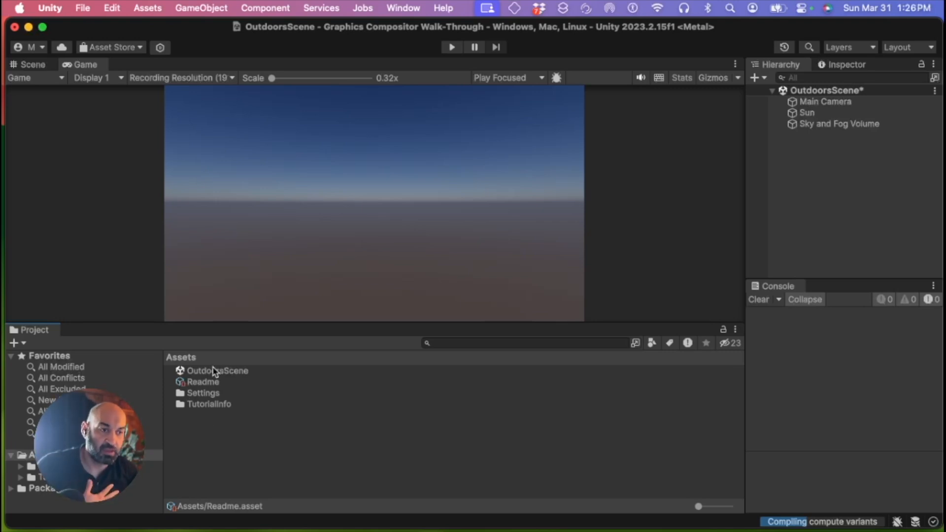
pyautogui.rightClick(195, 437)
pyautogui.click(179, 443)
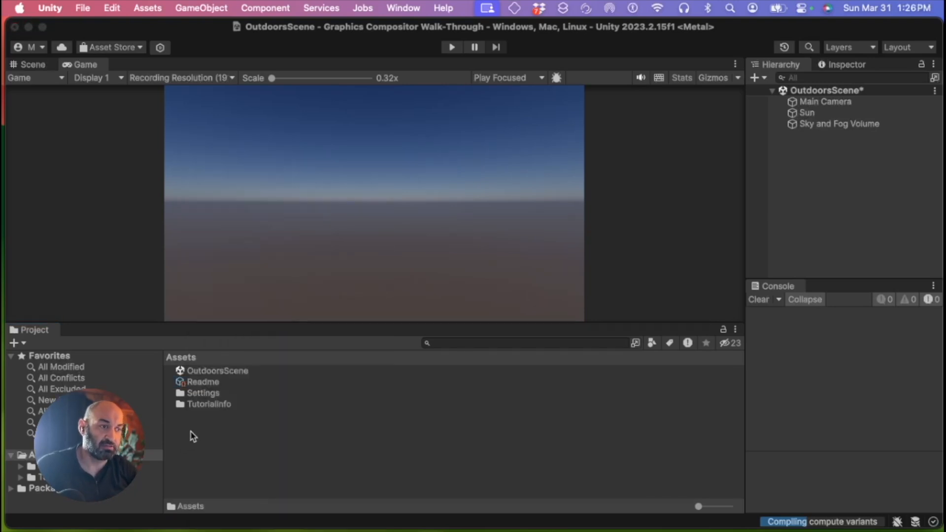
# Create a new folder in Assets named _Movies
pyautogui.rightClick(193, 437)
pyautogui.moveTo(250, 175)
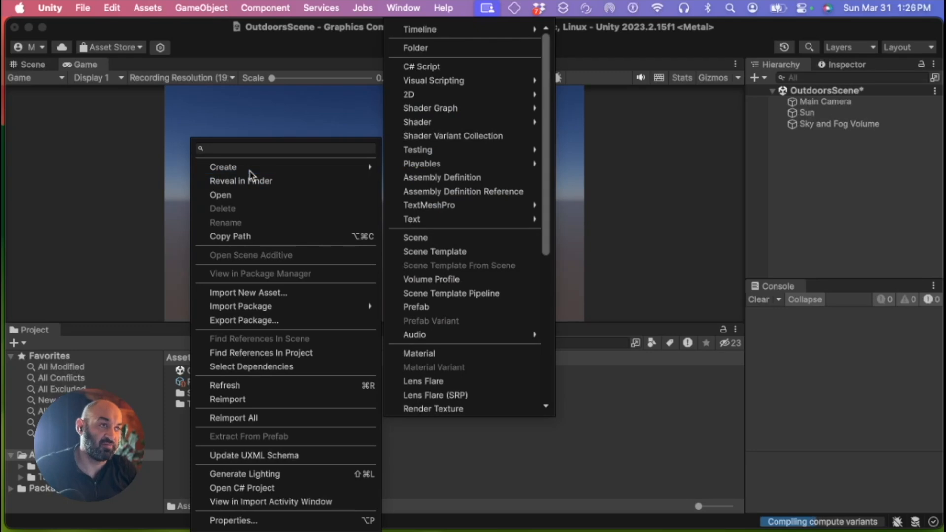
pyautogui.click(442, 48)
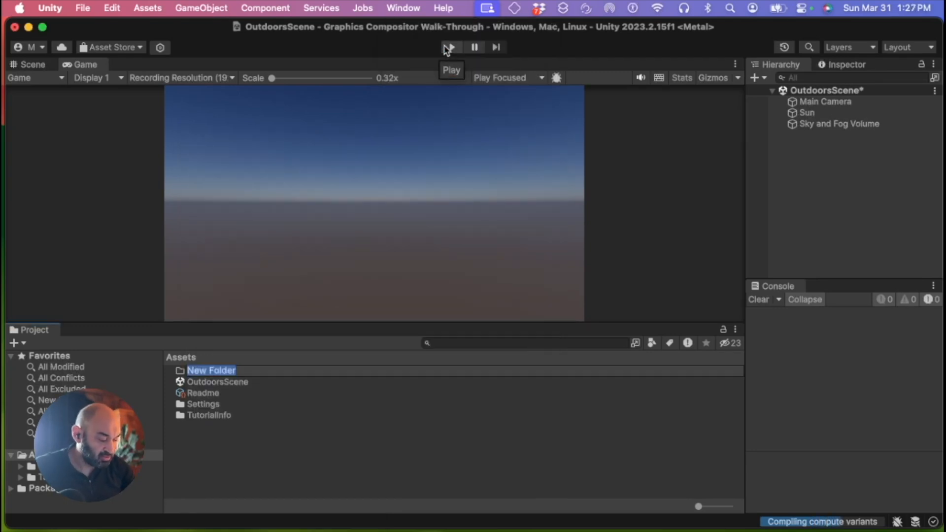
pyautogui.write('_Movies')
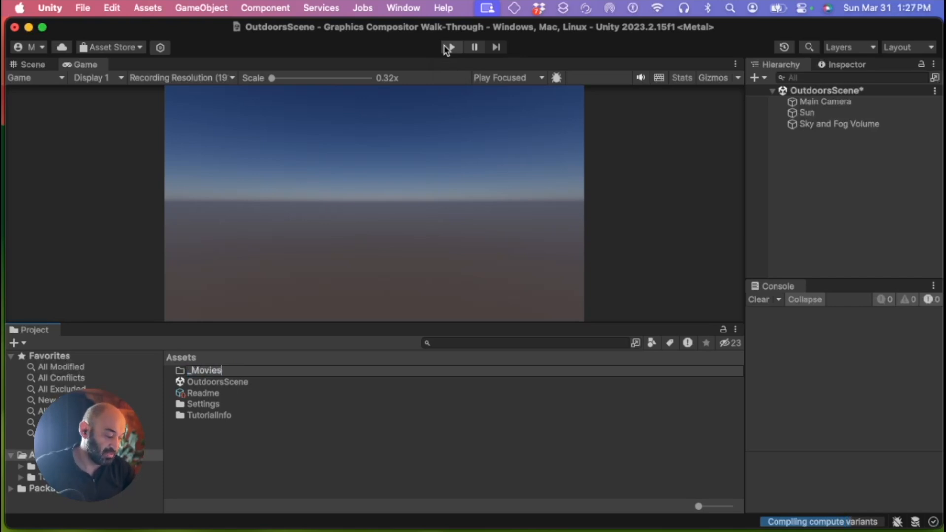
pyautogui.press('Return')
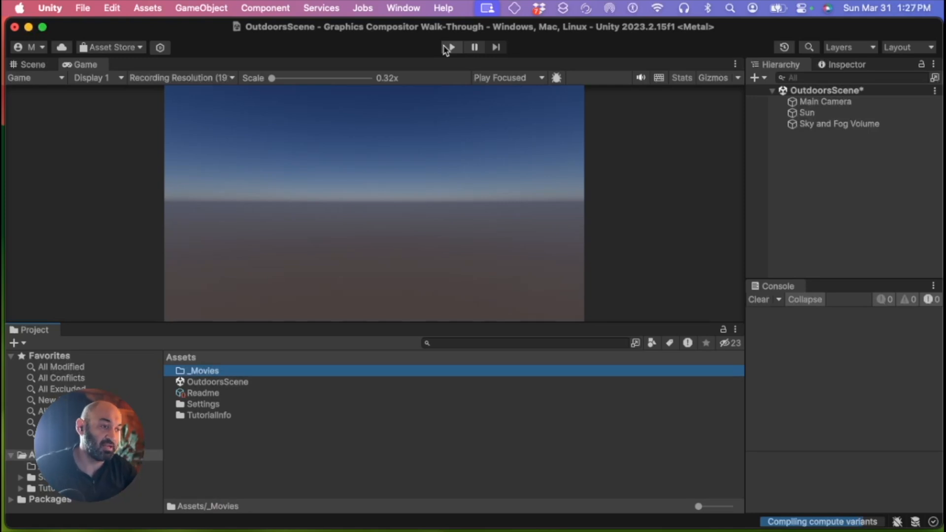
# Create another folder in Assets named _Scenes
pyautogui.rightClick(189, 448)
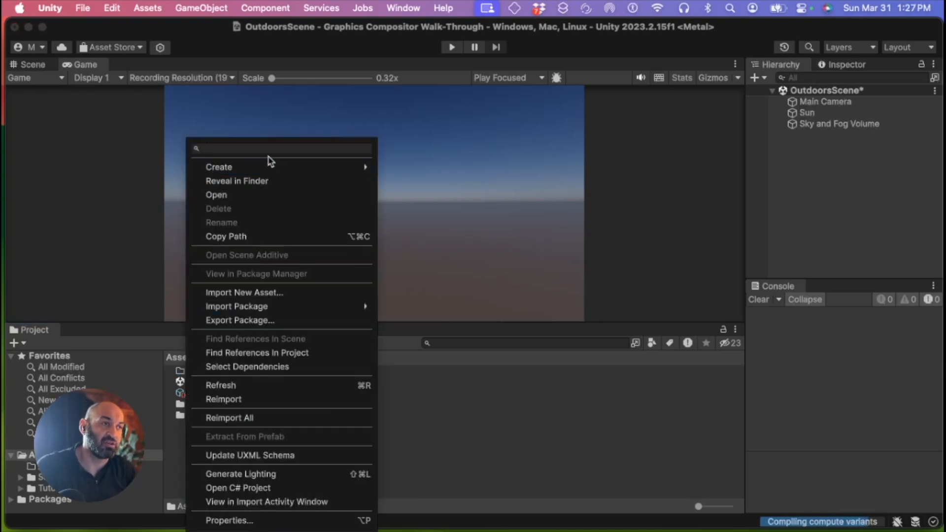
pyautogui.moveTo(272, 165)
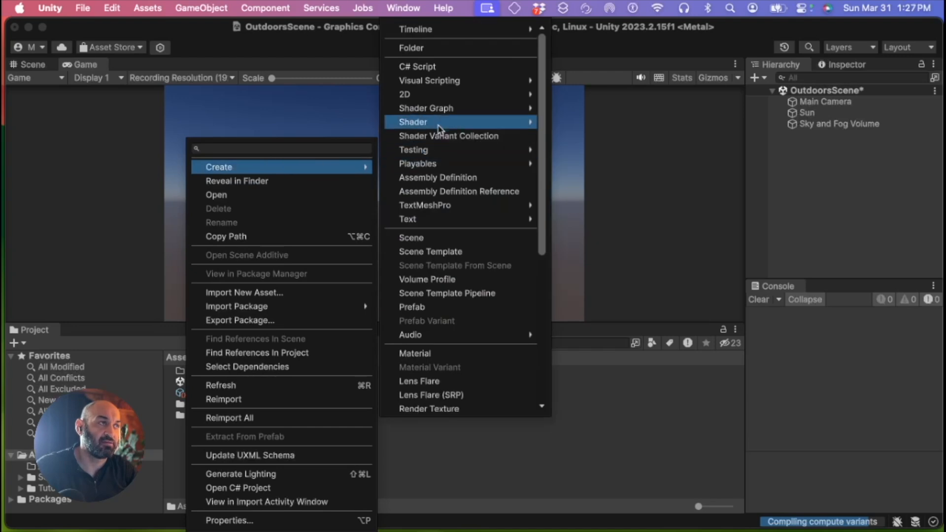
pyautogui.click(439, 49)
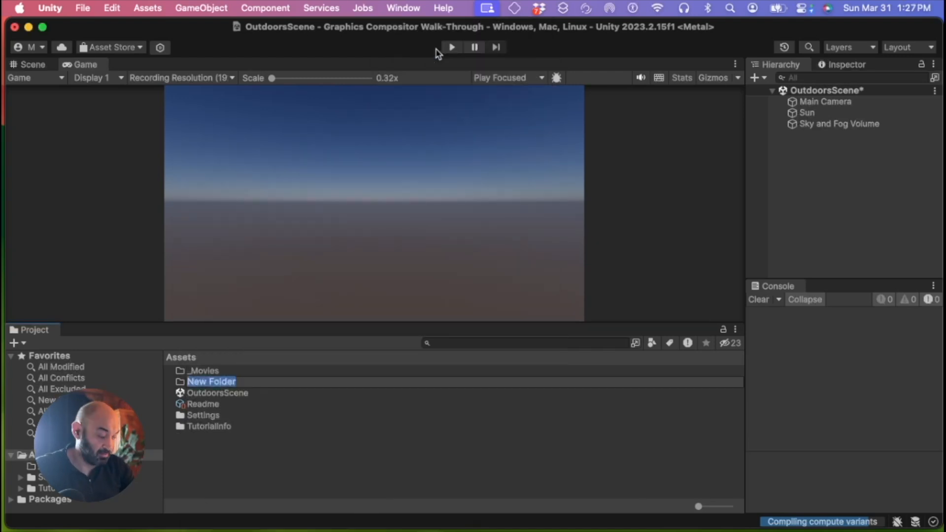
pyautogui.write('_Scene')
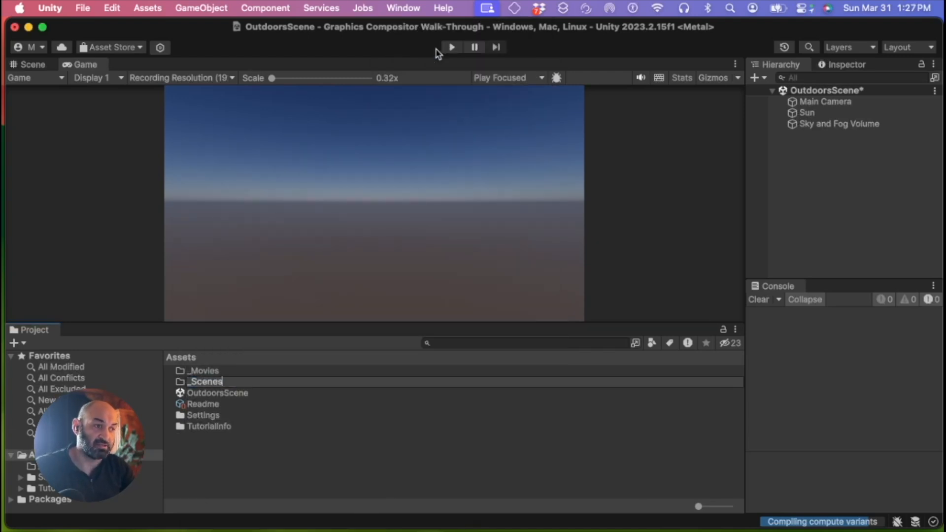
pyautogui.write('s')
pyautogui.press('Return')
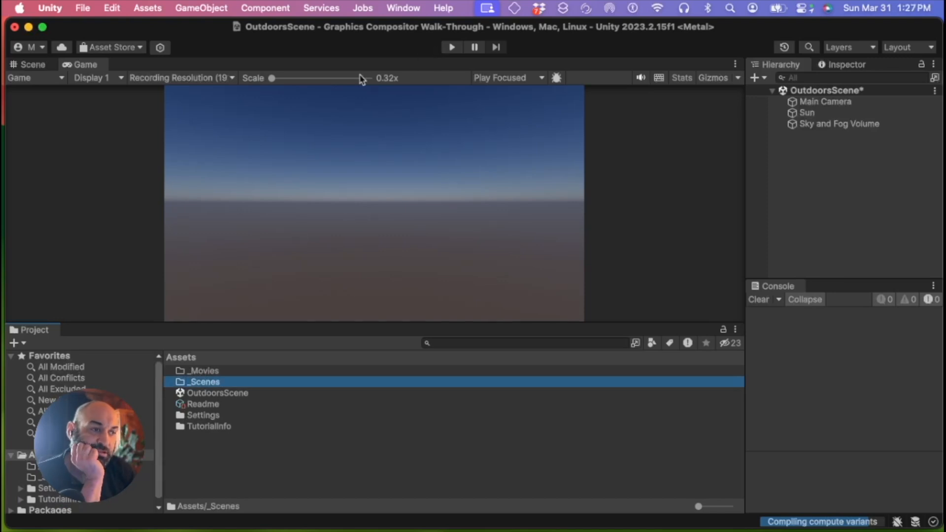
# Move the OutdoorsScene asset into the _Scenes folder
pyautogui.moveTo(229, 393); pyautogui.dragTo(210, 385)
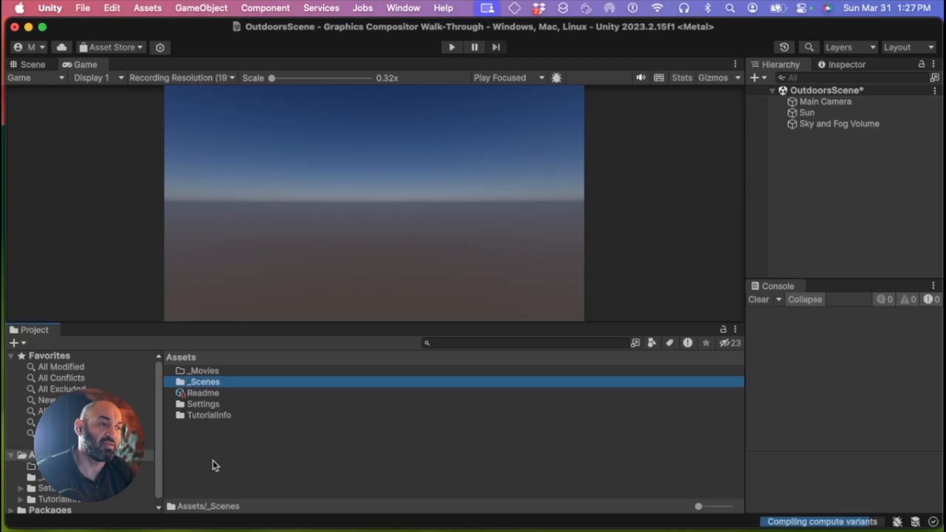
pyautogui.click(200, 452)
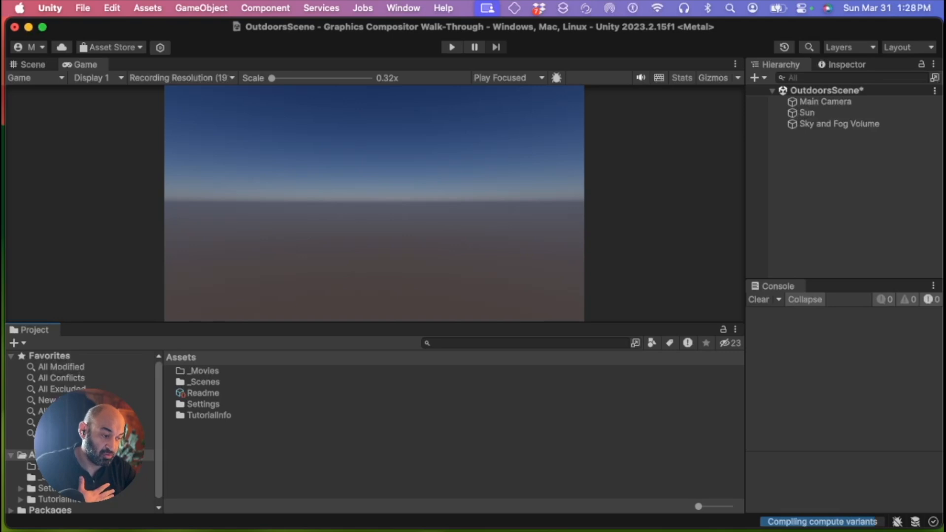
# Import dinosaur_roar.mp4 from the Video Player Source Files folder in Finder into the _Movies folder
pyautogui.click(243, 525)
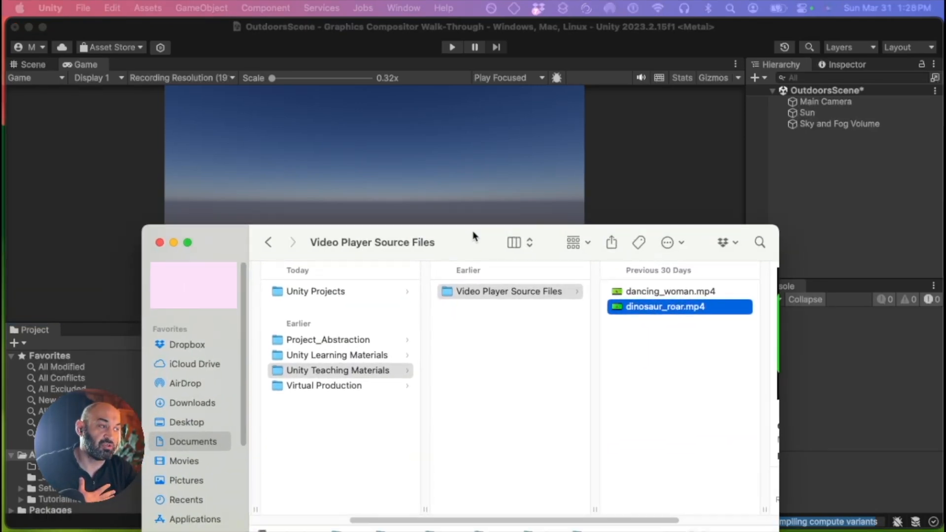
pyautogui.click(472, 230)
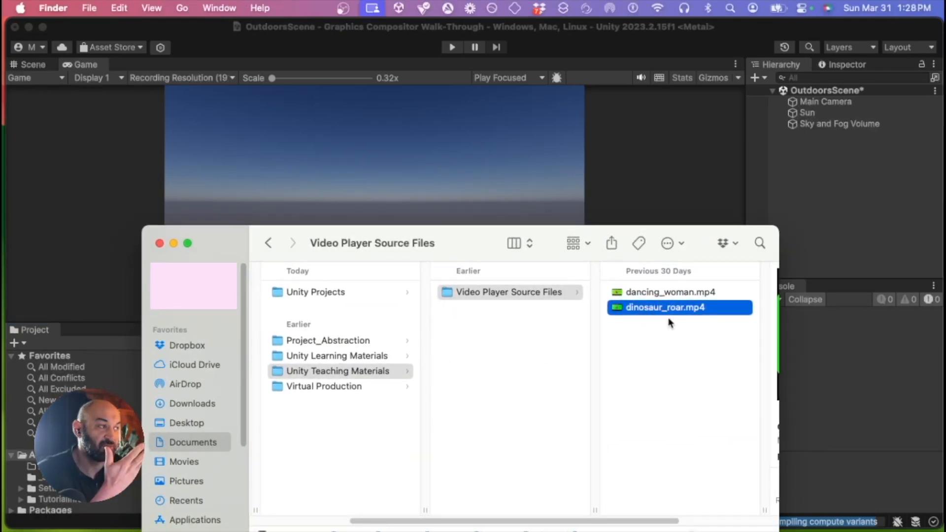
pyautogui.moveTo(477, 253); pyautogui.dragTo(638, 245)
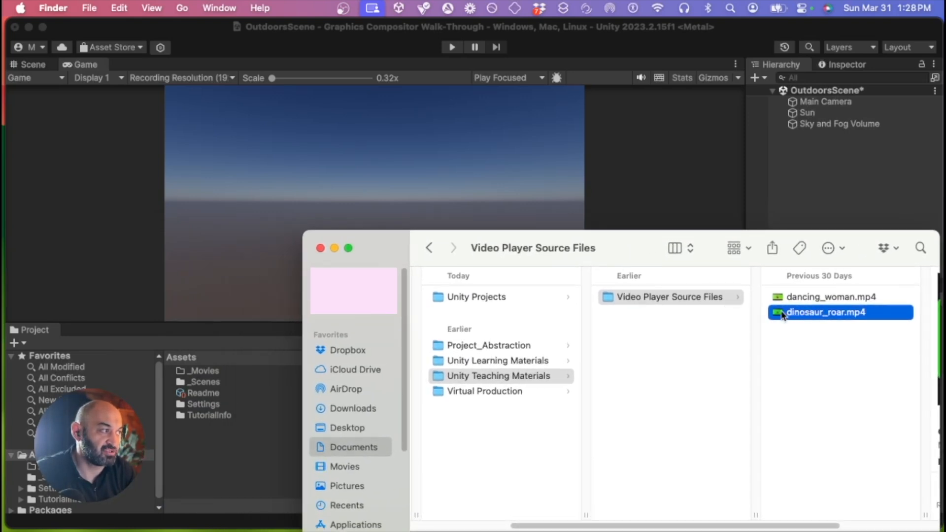
pyautogui.moveTo(781, 315); pyautogui.dragTo(198, 375)
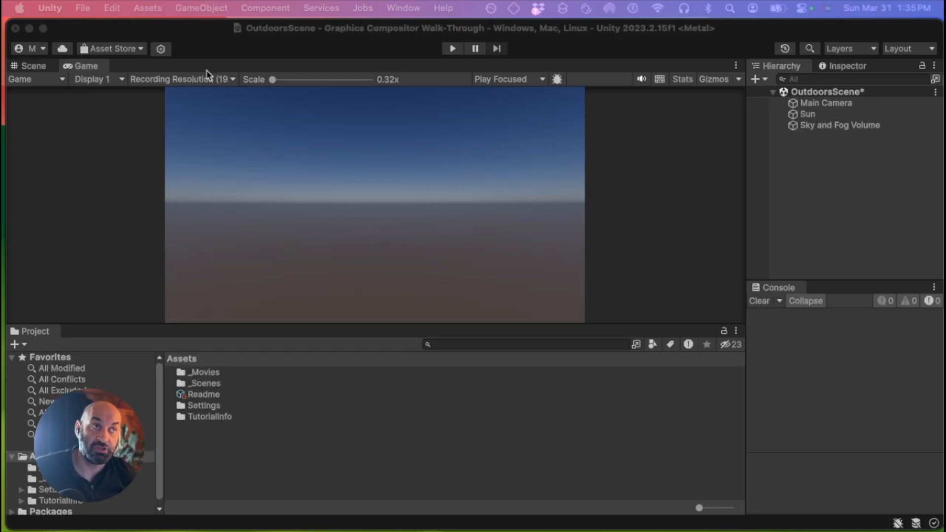
# Open Project Settings and set the HDRP quality's post-processing Buffer Format to R16G16B16A16
pyautogui.click(113, 30)
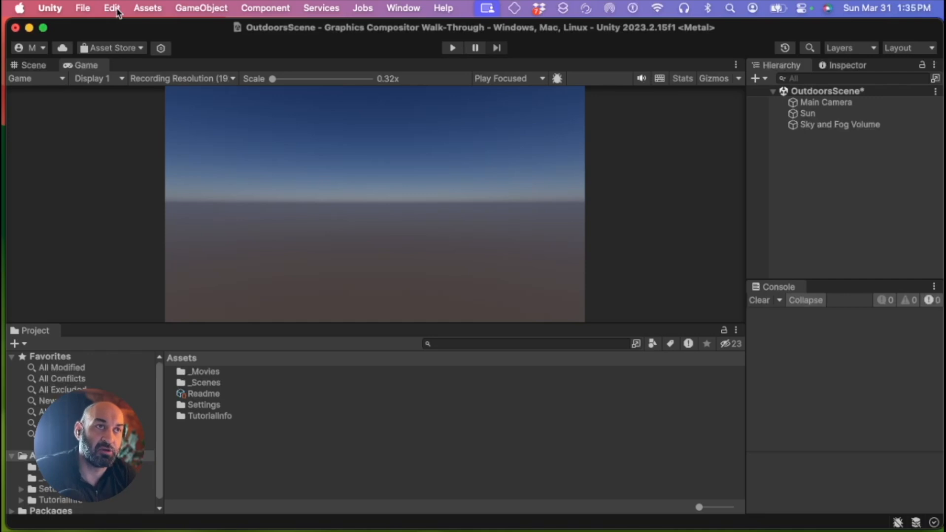
pyautogui.click(114, 8)
pyautogui.scroll(-3, 162, 384)
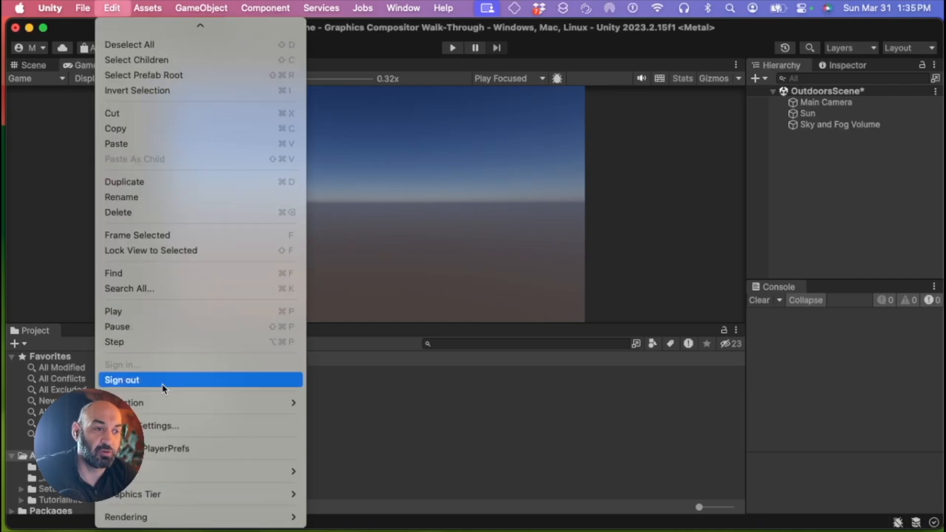
pyautogui.click(172, 428)
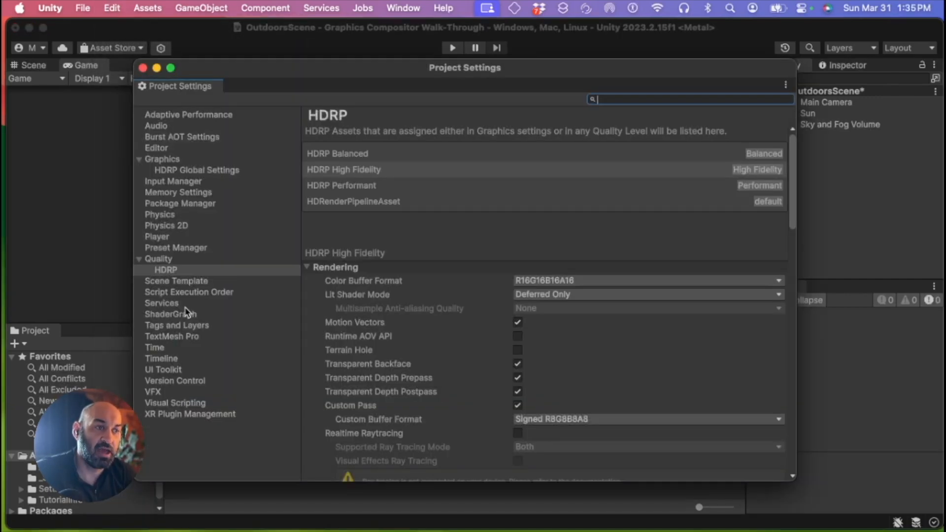
pyautogui.click(164, 259)
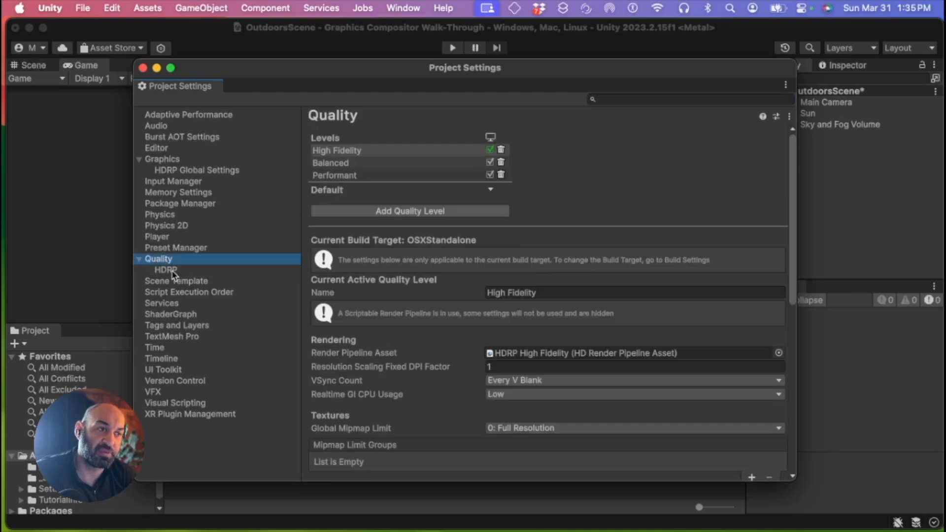
pyautogui.click(172, 274)
pyautogui.scroll(-10, 399, 313)
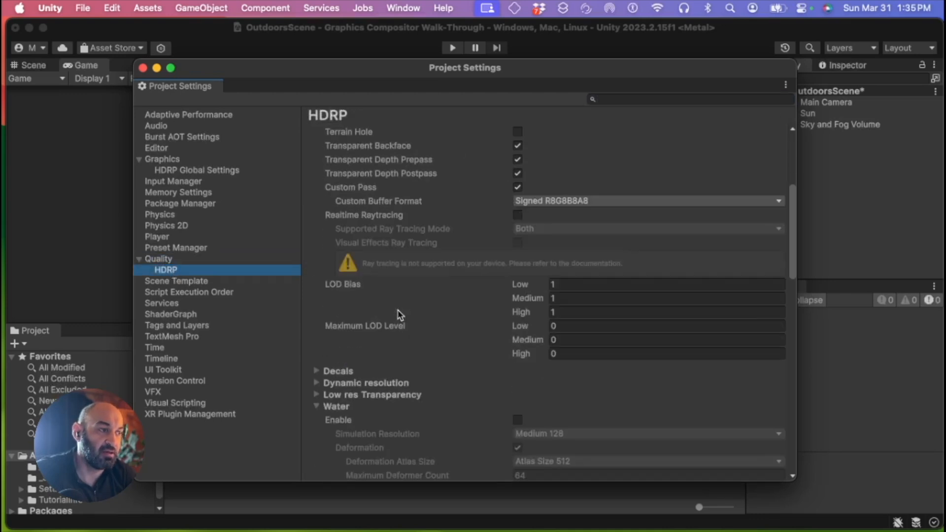
pyautogui.scroll(-15, 399, 313)
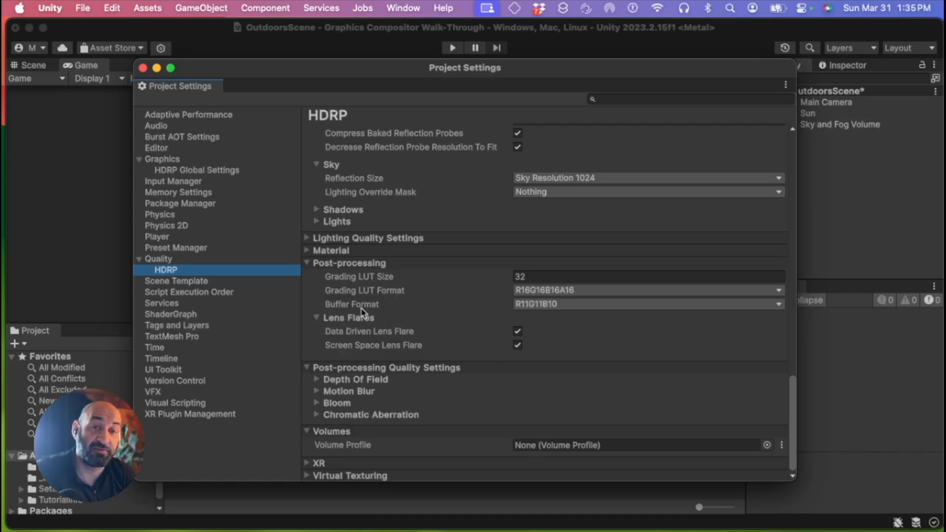
pyautogui.click(543, 305)
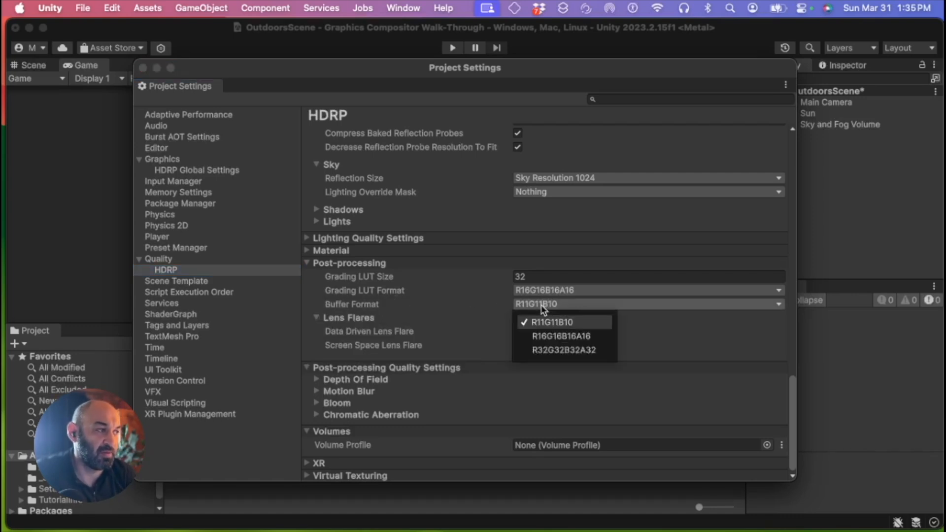
pyautogui.click(598, 339)
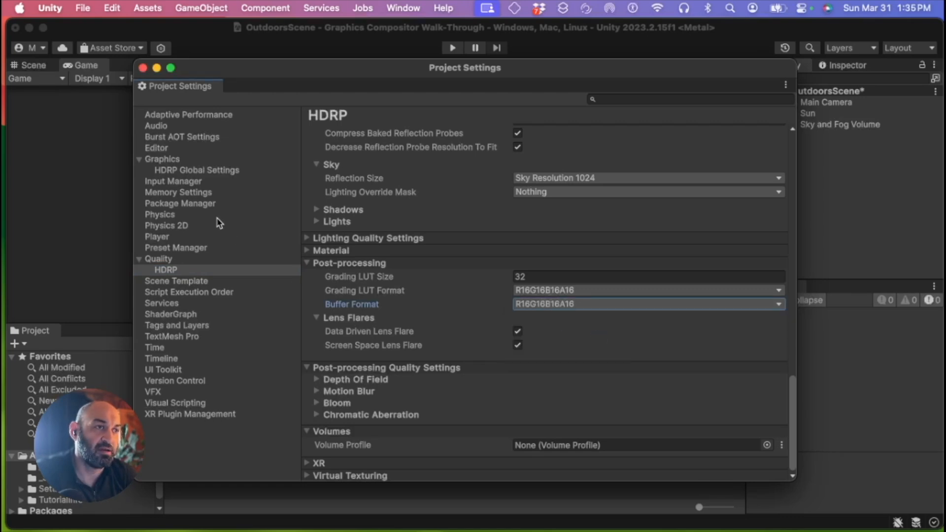
# Browse the HDRP Global Settings default volume profile and custom post process injection lists
pyautogui.click(164, 161)
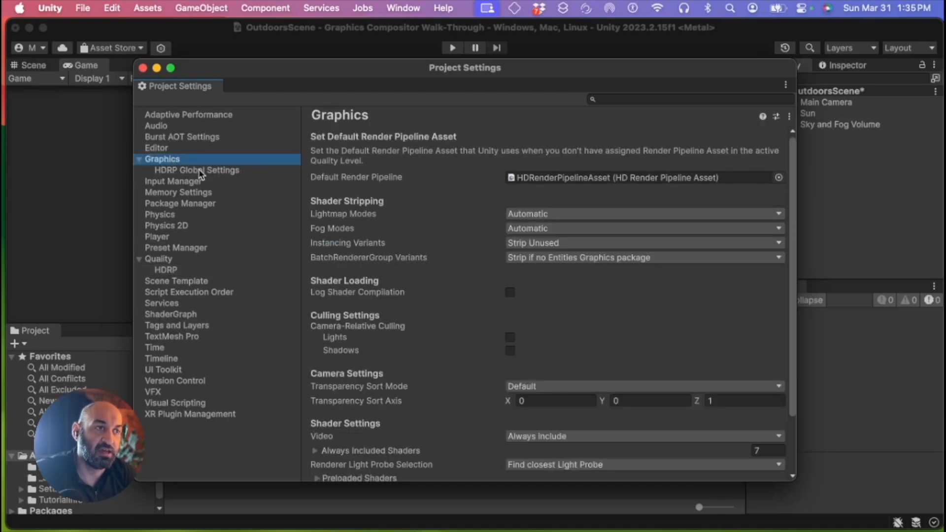
pyautogui.click(226, 173)
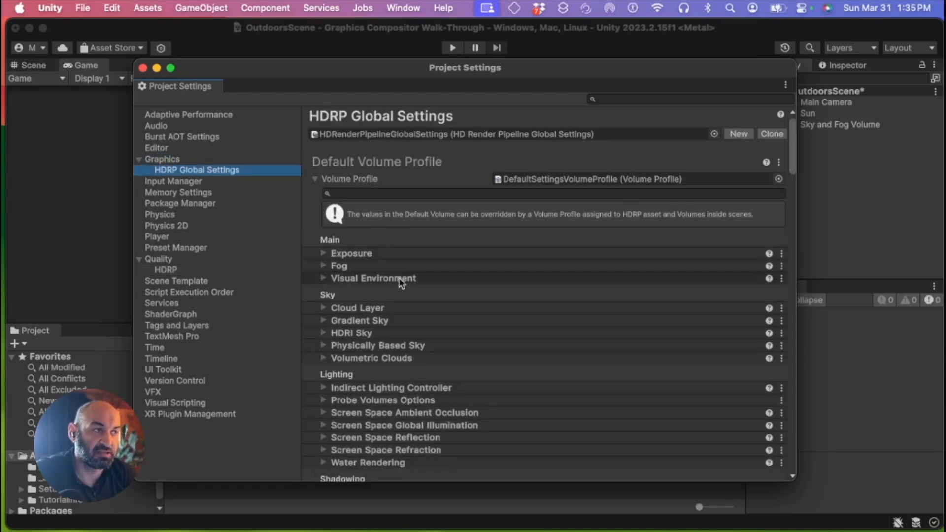
pyautogui.scroll(-20, 461, 276)
pyautogui.scroll(-20, 459, 279)
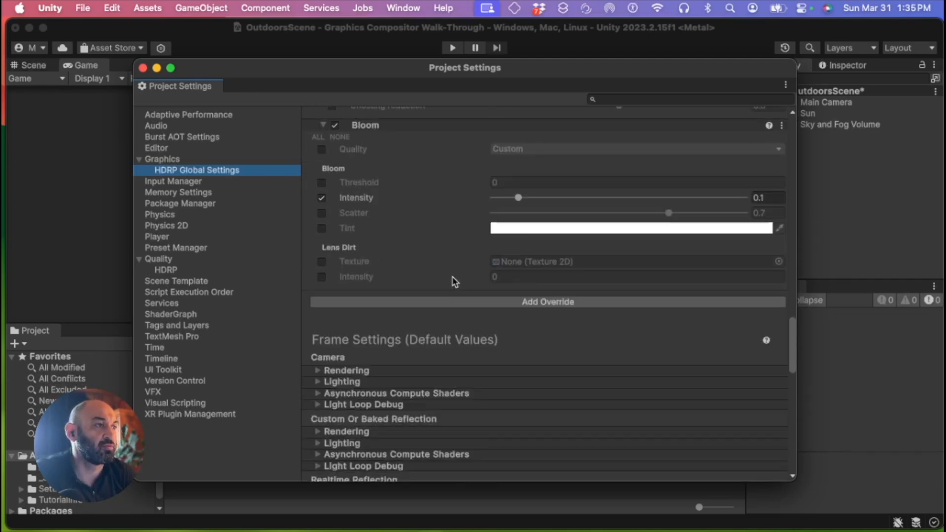
pyautogui.scroll(3, 446, 288)
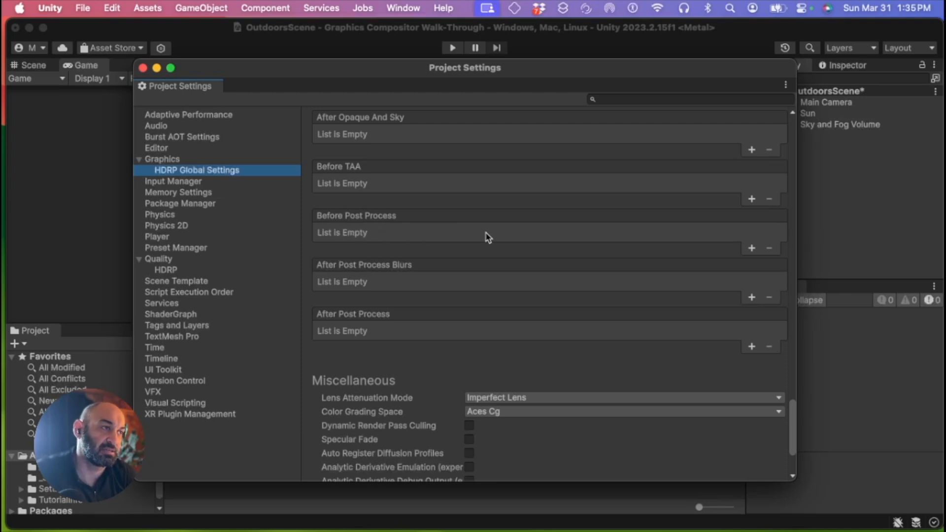
# Add the Compositor AlphaInjection and ChromaKeying effects to the Before Post Process custom injection list, then close Project Settings
pyautogui.click(752, 249)
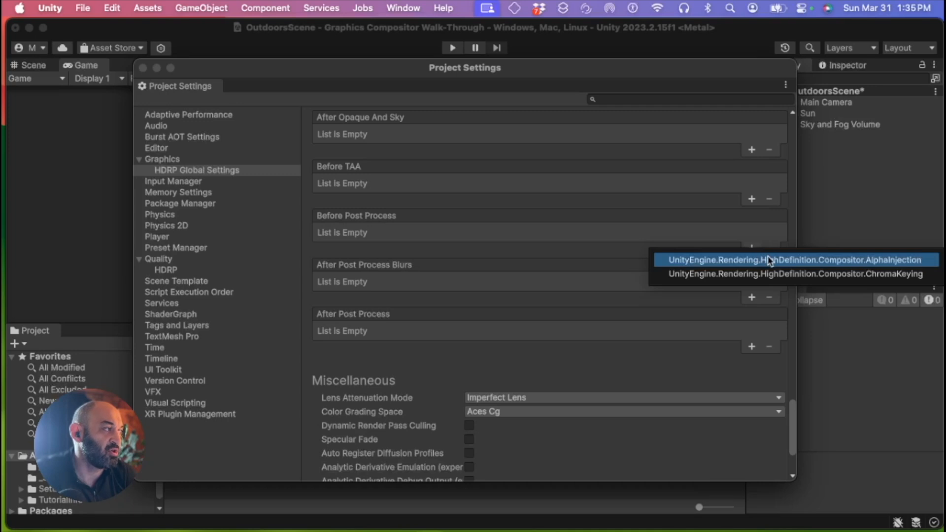
pyautogui.click(769, 260)
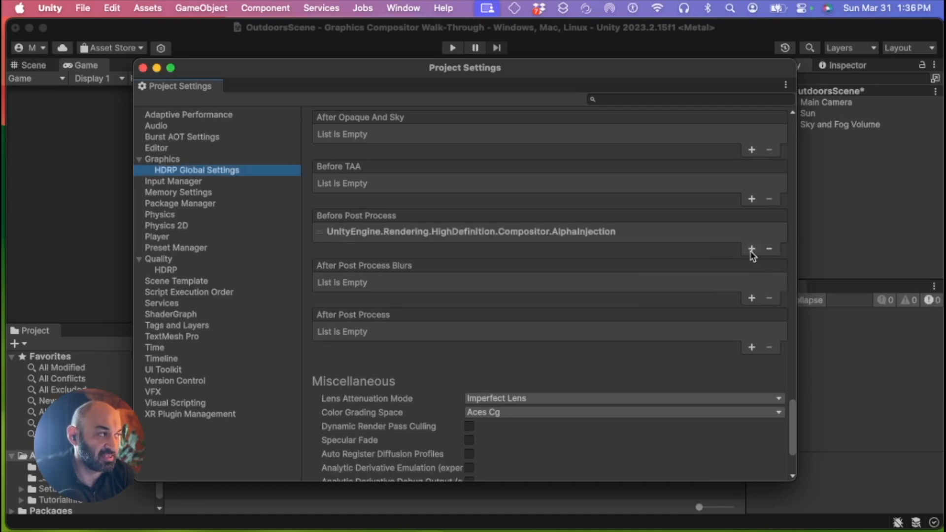
pyautogui.click(752, 251)
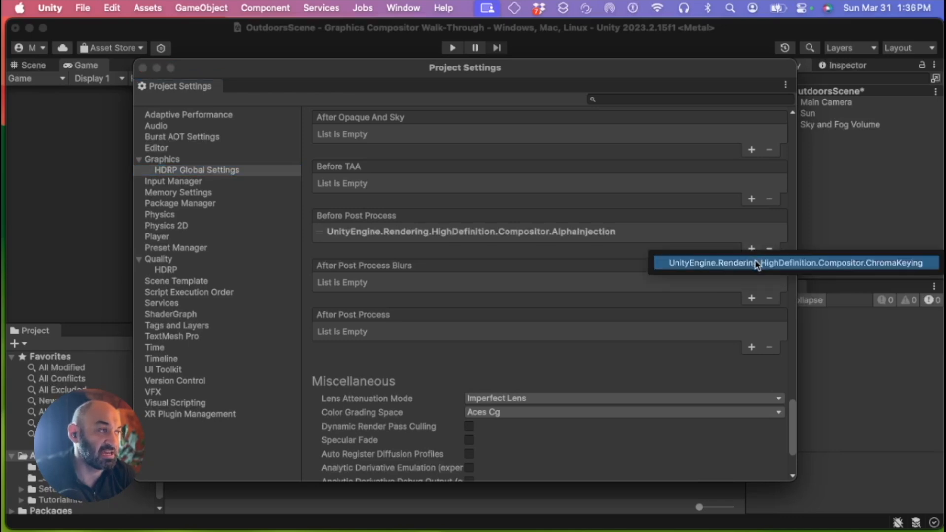
pyautogui.click(757, 263)
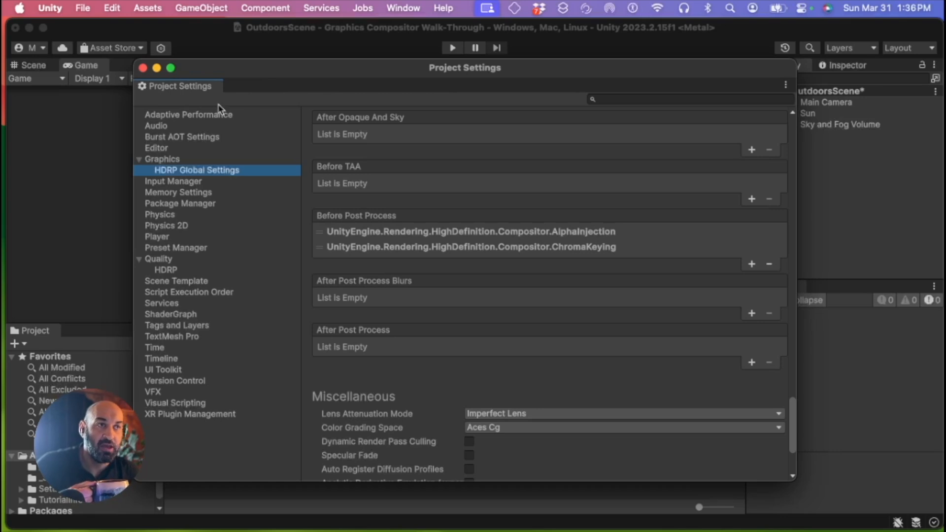
pyautogui.click(143, 69)
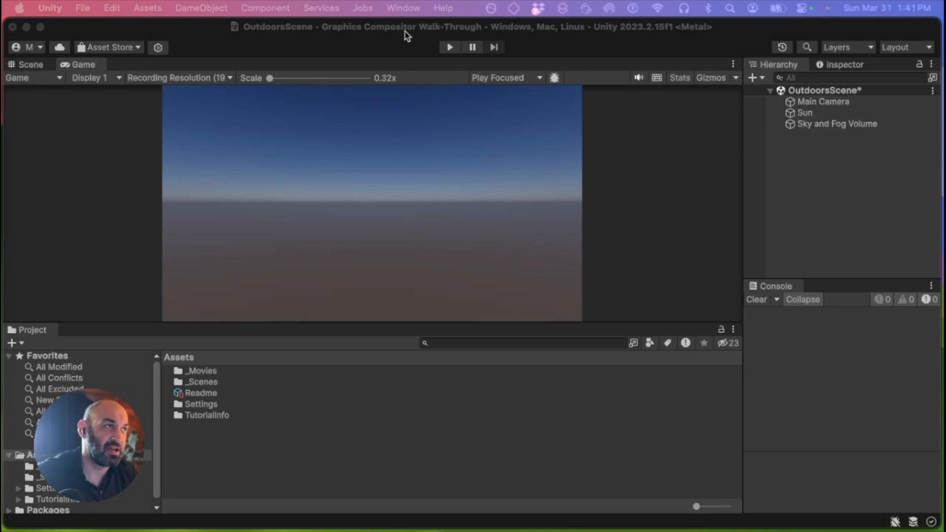
# Switch the editor window layout to Default
pyautogui.click(411, 10)
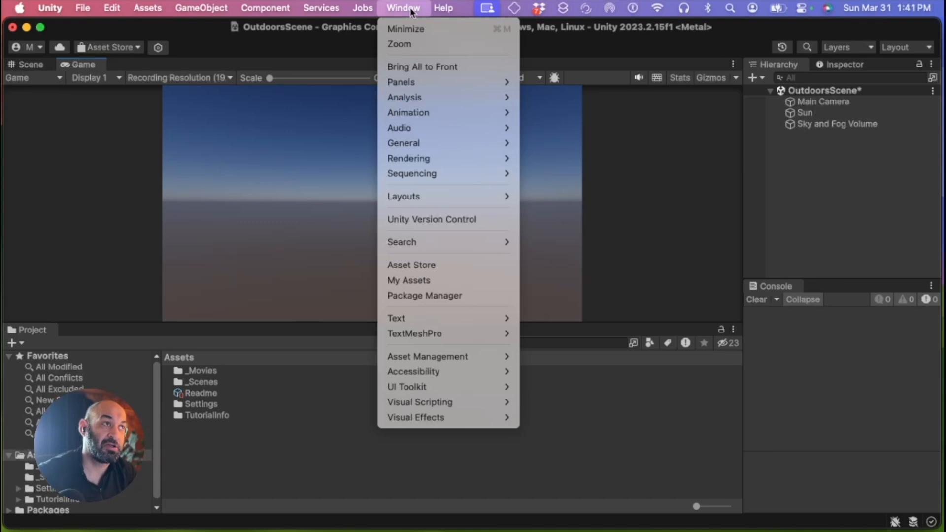
pyautogui.moveTo(437, 196)
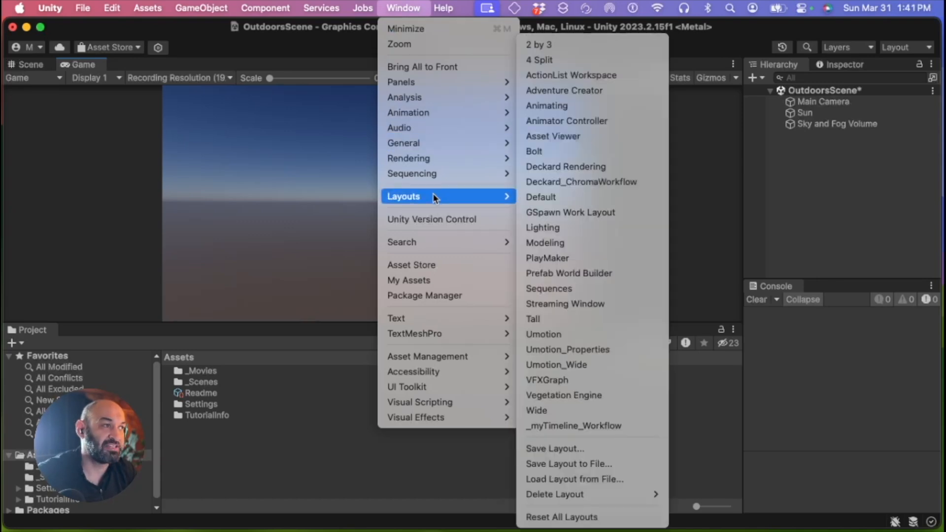
pyautogui.click(567, 197)
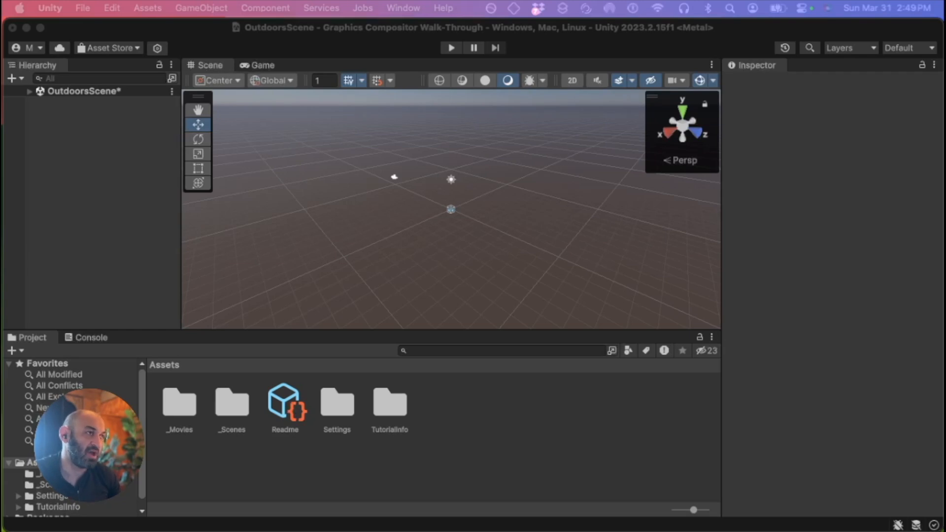
# Open the Graphics Compositor window and dock it as a tab beside the Scene and Game views
pyautogui.click(403, 9)
pyautogui.moveTo(445, 160)
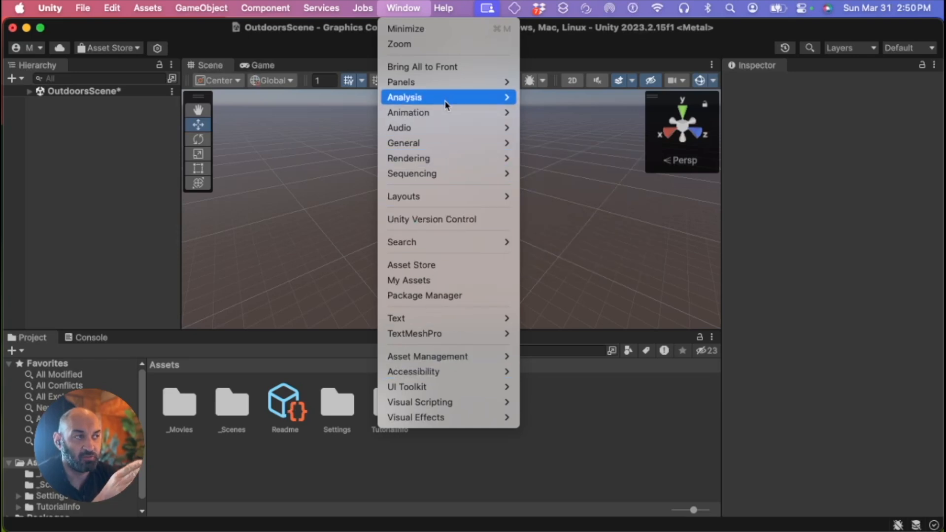
pyautogui.moveTo(443, 140)
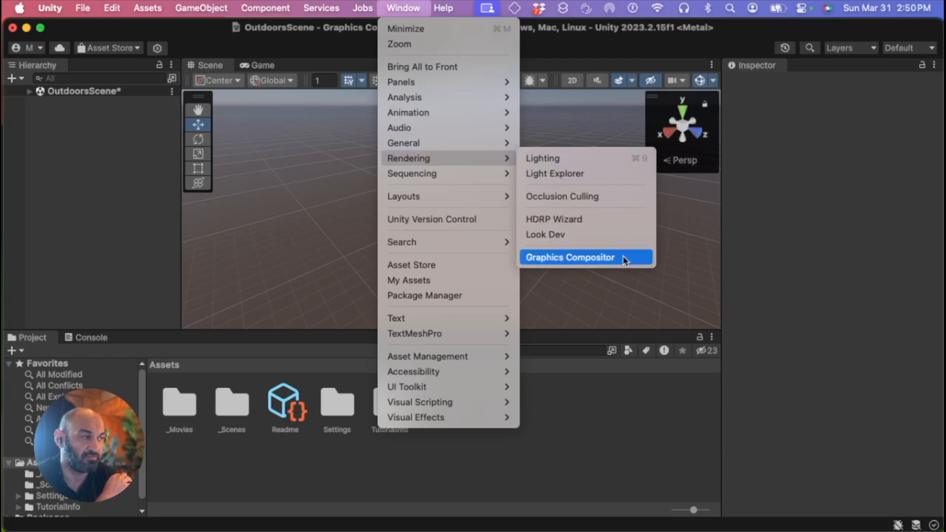
pyautogui.click(571, 257)
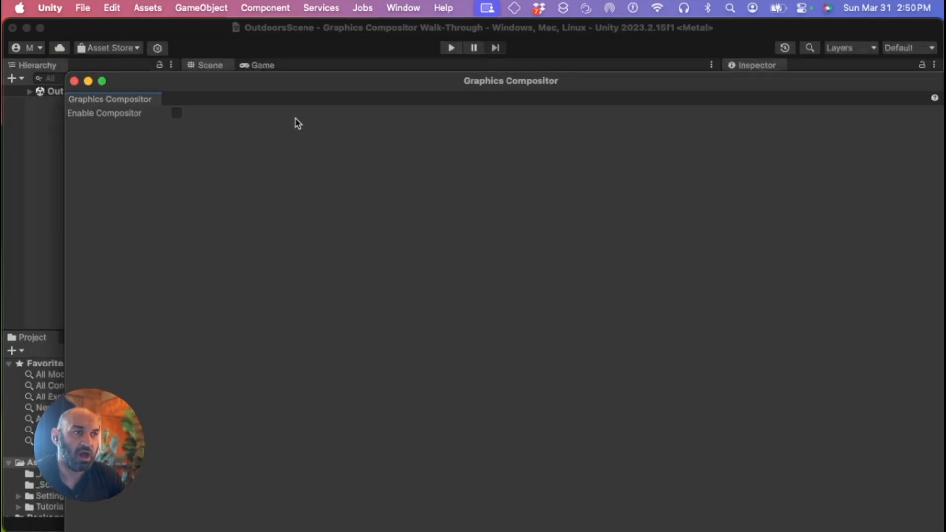
pyautogui.moveTo(274, 89); pyautogui.dragTo(359, 247)
pyautogui.moveTo(212, 258); pyautogui.dragTo(319, 76)
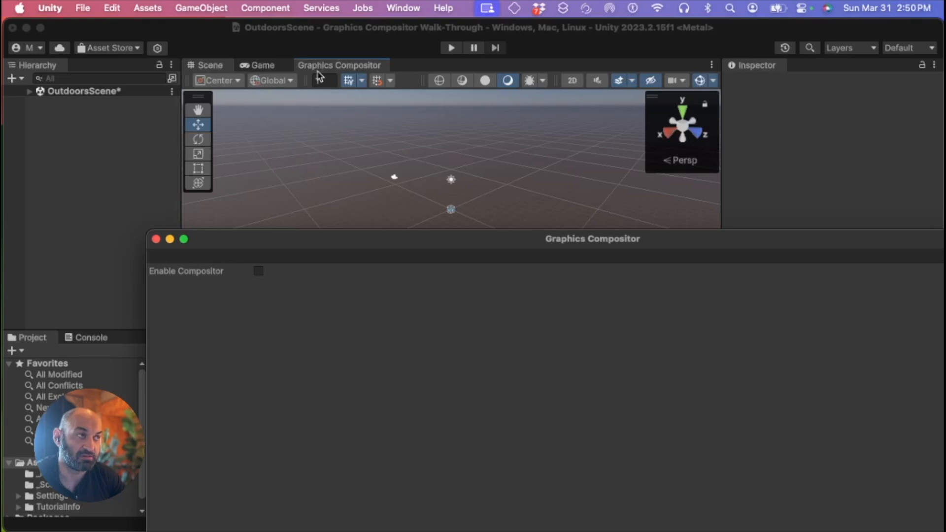
pyautogui.moveTo(319, 76); pyautogui.dragTo(317, 72)
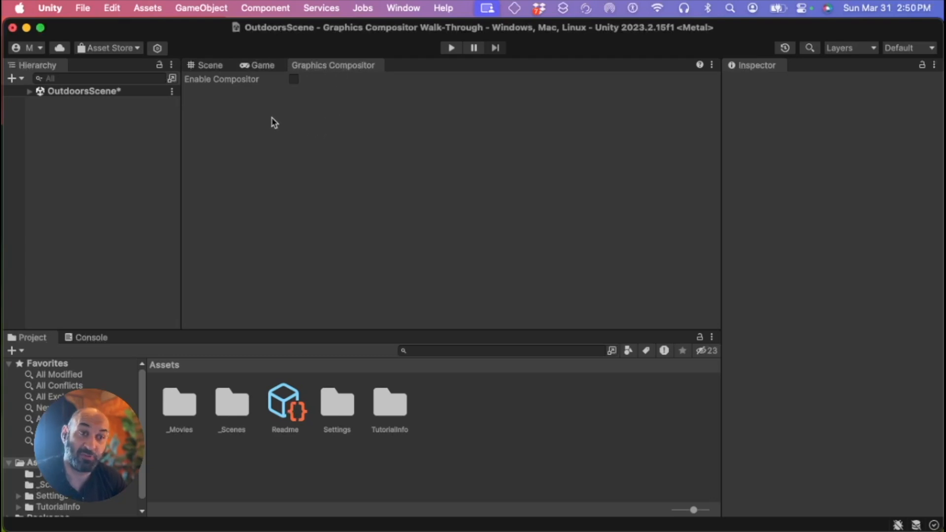
# Enable the Compositor and select the New SubLayer in the render schedule
pyautogui.click(294, 79)
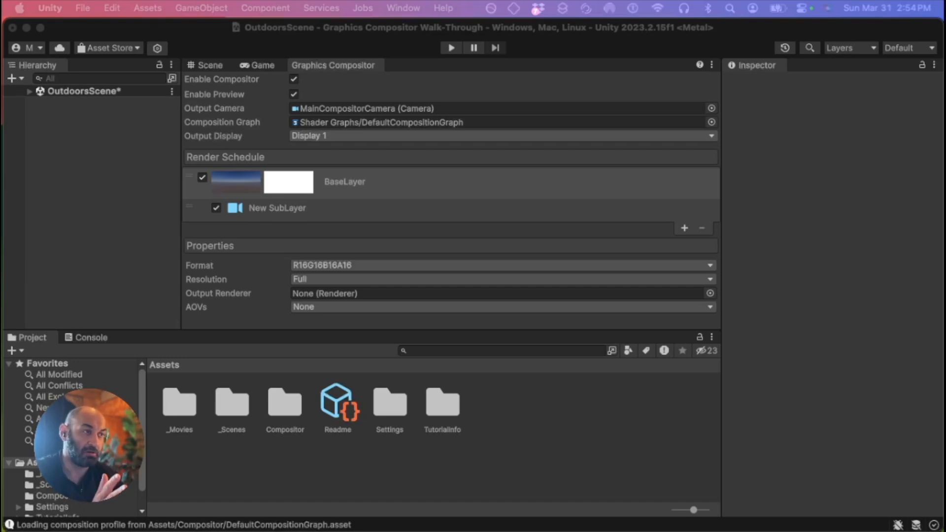
pyautogui.click(412, 181)
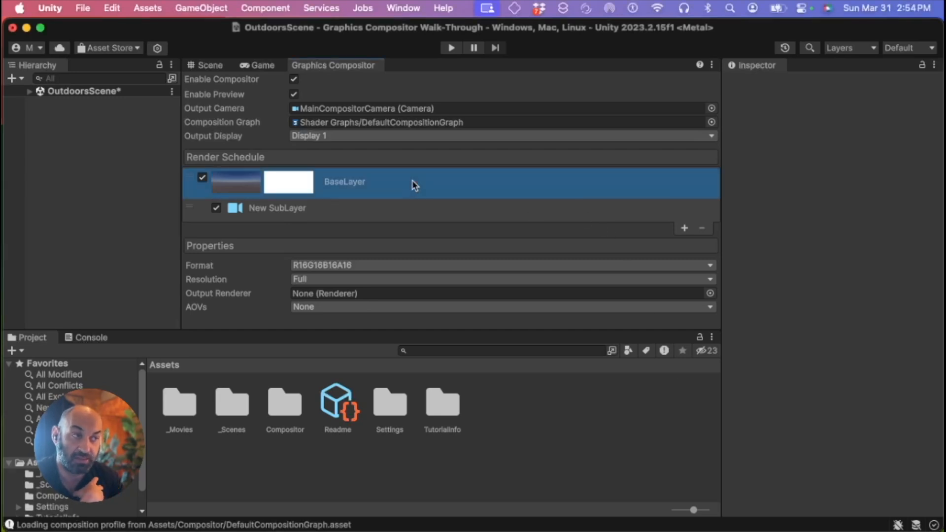
pyautogui.click(323, 214)
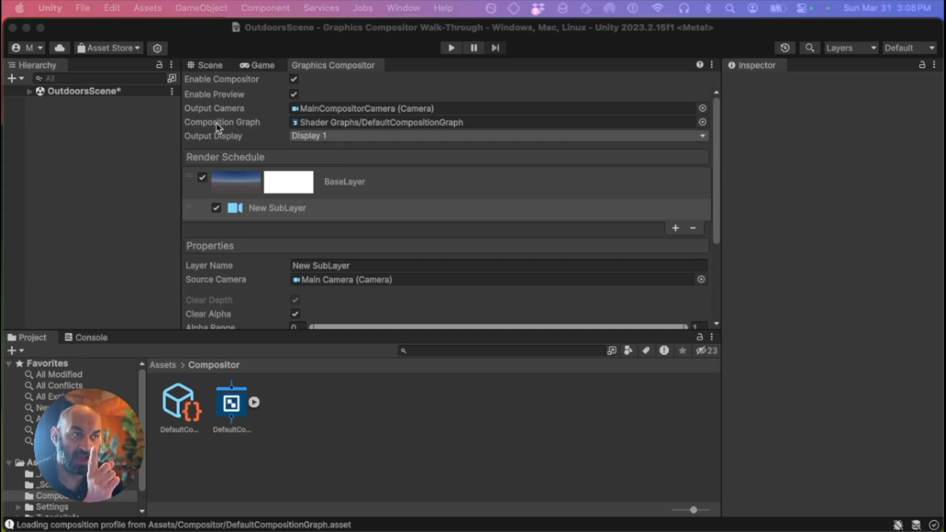
# Locate the composition graph asset from the Composition Graph field and open DefaultCompositionGraph in Shader Graph
pyautogui.click(248, 122)
pyautogui.click(270, 124)
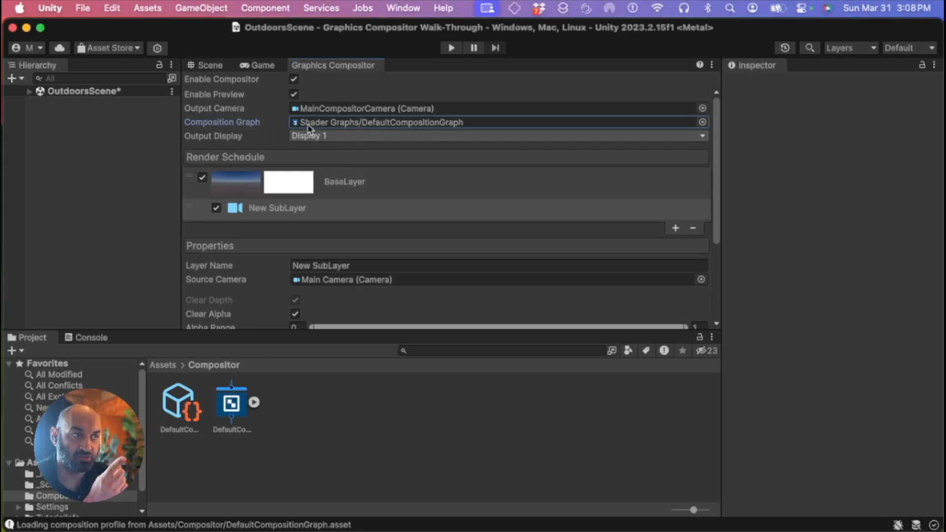
pyautogui.click(351, 124)
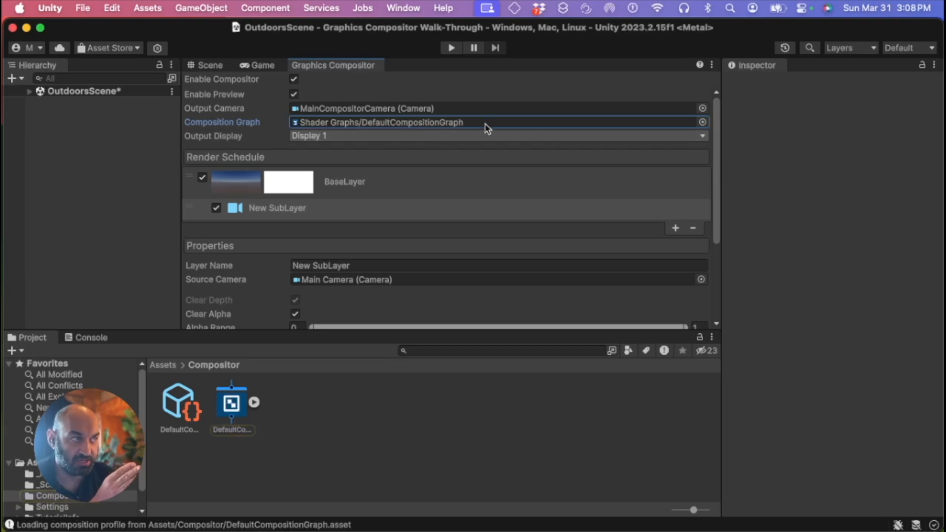
pyautogui.click(423, 124)
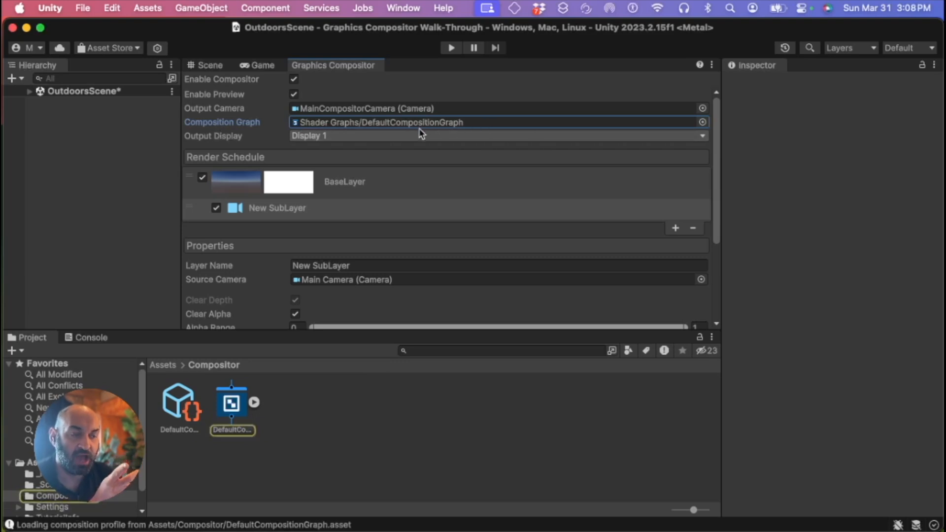
pyautogui.doubleClick(243, 410)
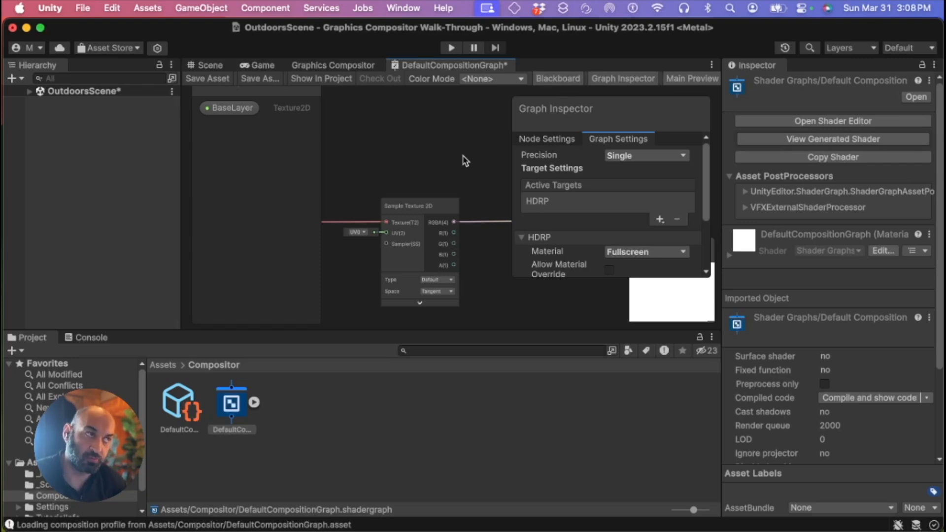
# Save the DefaultCompositionGraph shader graph changes when switching back to the Graphics Compositor
pyautogui.doubleClick(441, 67)
pyautogui.moveTo(335, 185); pyautogui.dragTo(496, 237, button='middle')
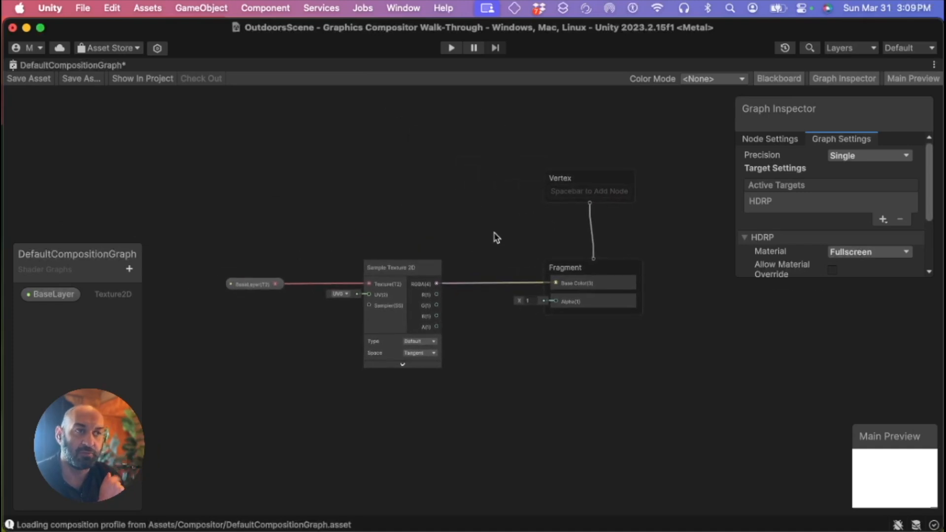
pyautogui.doubleClick(111, 66)
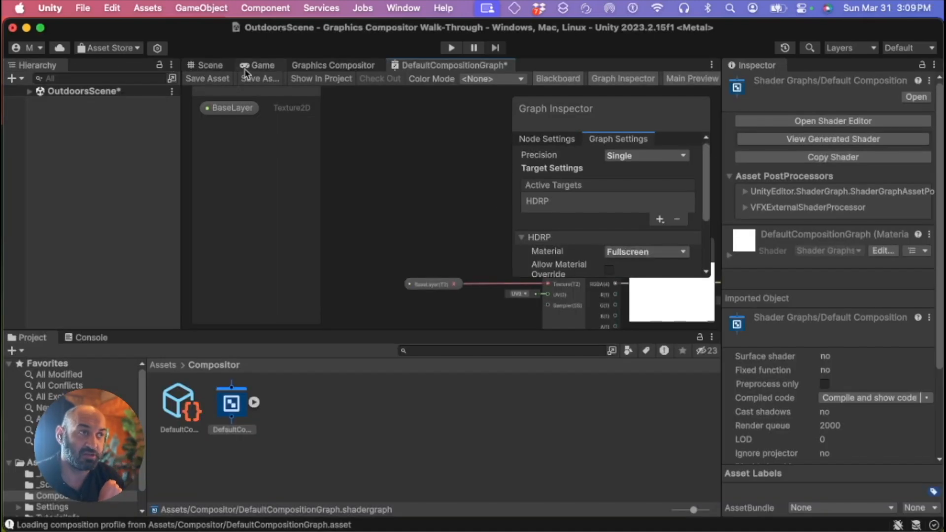
pyautogui.click(323, 68)
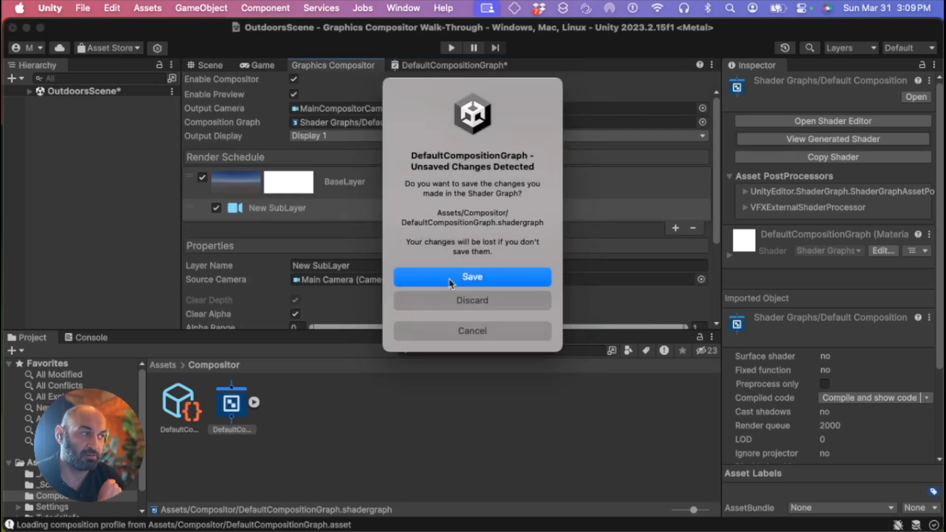
pyautogui.click(447, 277)
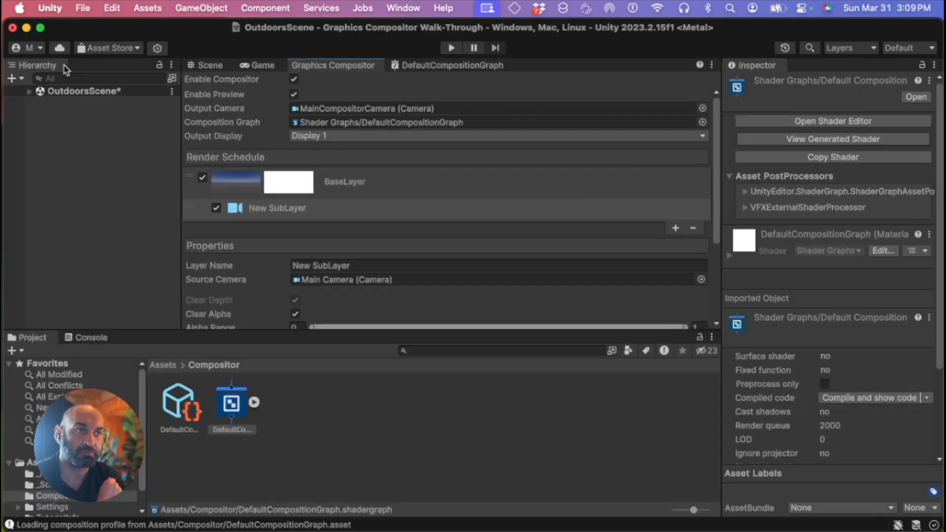
# Inspect the Graphics Compositor, Game, Scene and composition graph tabs maximized one at a time
pyautogui.doubleClick(65, 69)
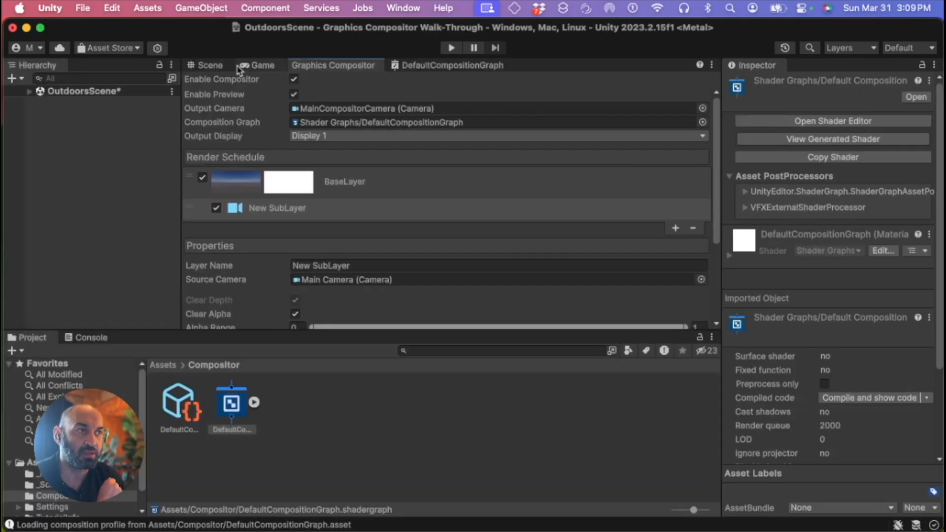
pyautogui.click(269, 67)
pyautogui.doubleClick(268, 67)
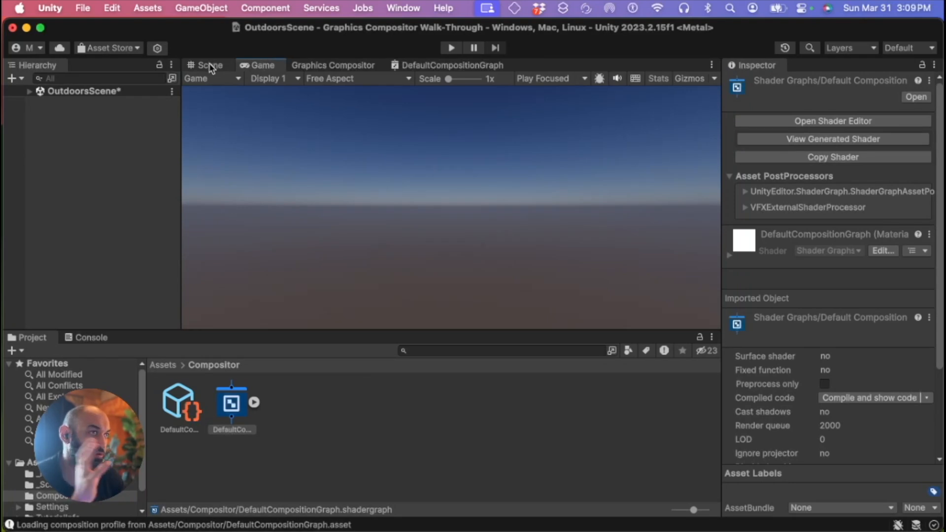
pyautogui.doubleClick(210, 65)
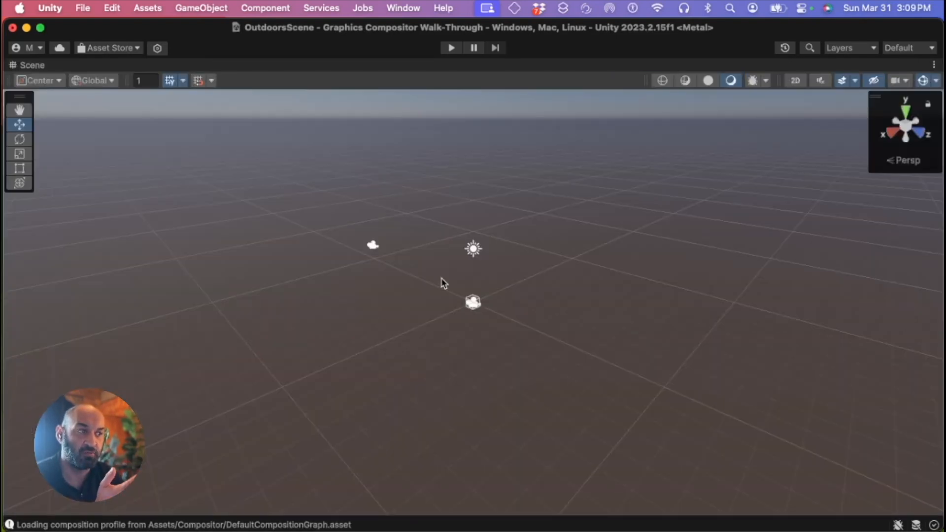
pyautogui.doubleClick(31, 66)
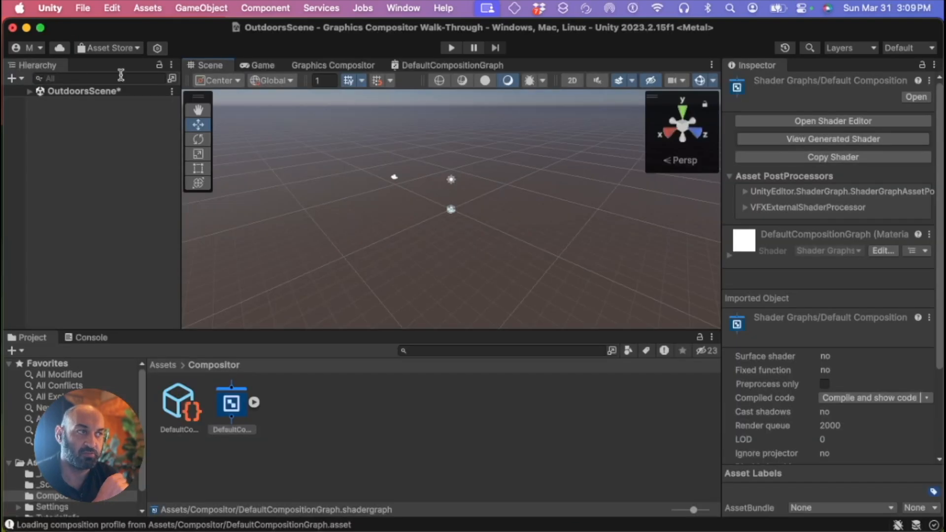
pyautogui.click(446, 66)
pyautogui.doubleClick(446, 69)
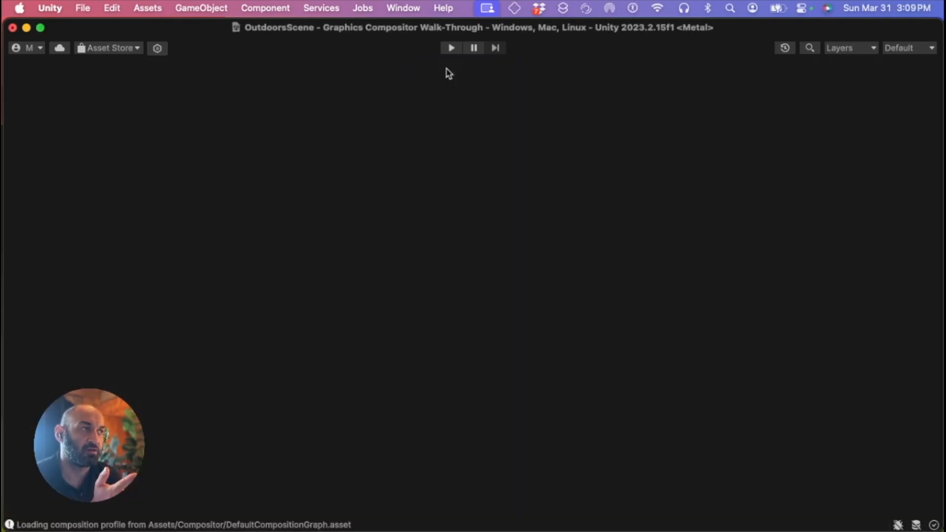
# Move the BaseLayer property and Sample Texture 2D nodes up toward the top-left of the composition graph
pyautogui.moveTo(304, 168); pyautogui.dragTo(451, 196, button='middle')
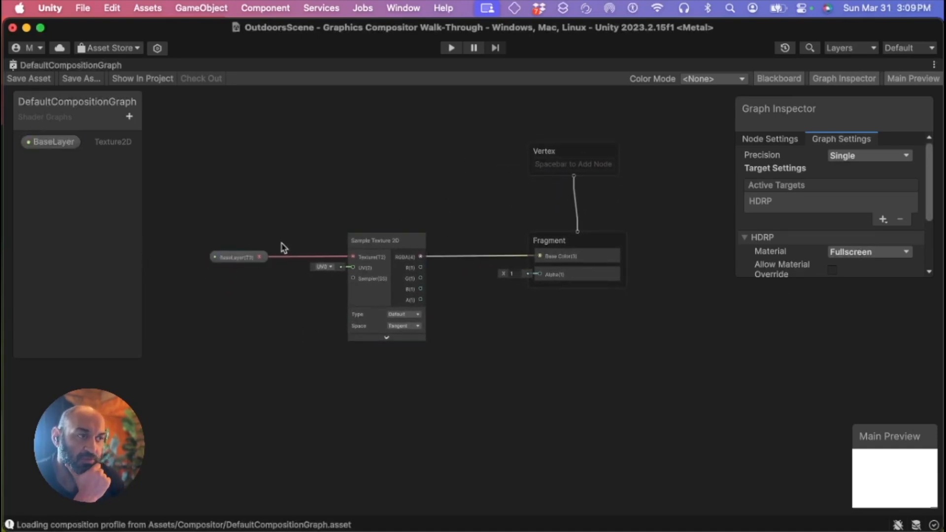
pyautogui.moveTo(228, 204); pyautogui.dragTo(397, 362)
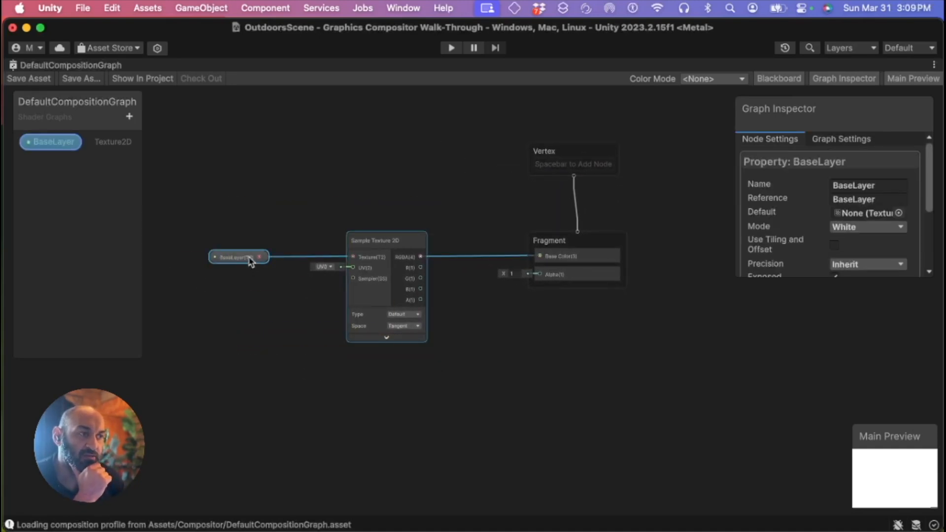
pyautogui.moveTo(253, 258); pyautogui.dragTo(265, 156)
pyautogui.click(239, 121)
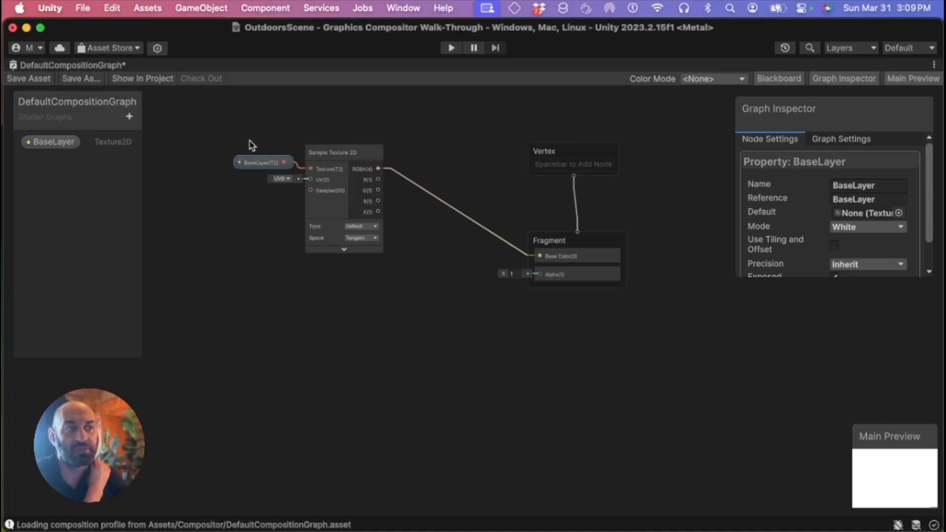
pyautogui.click(521, 132)
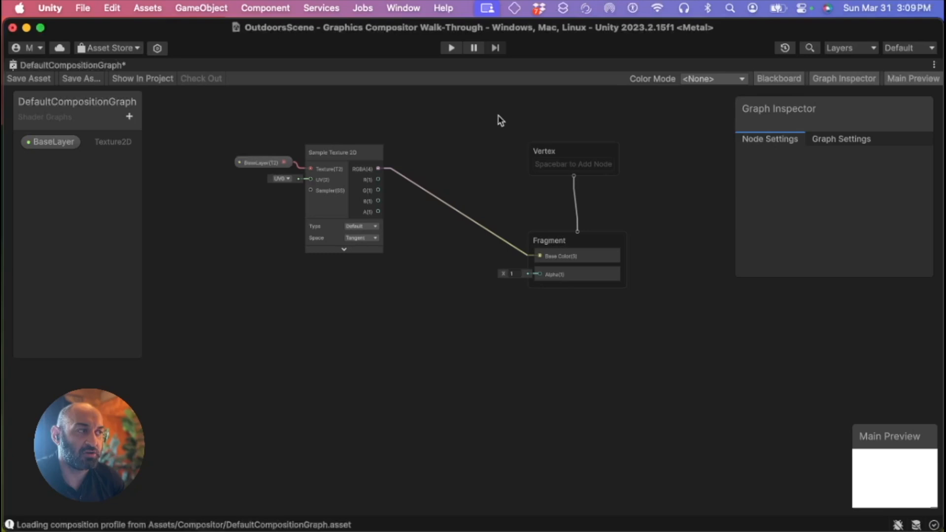
pyautogui.moveTo(503, 121); pyautogui.dragTo(645, 350)
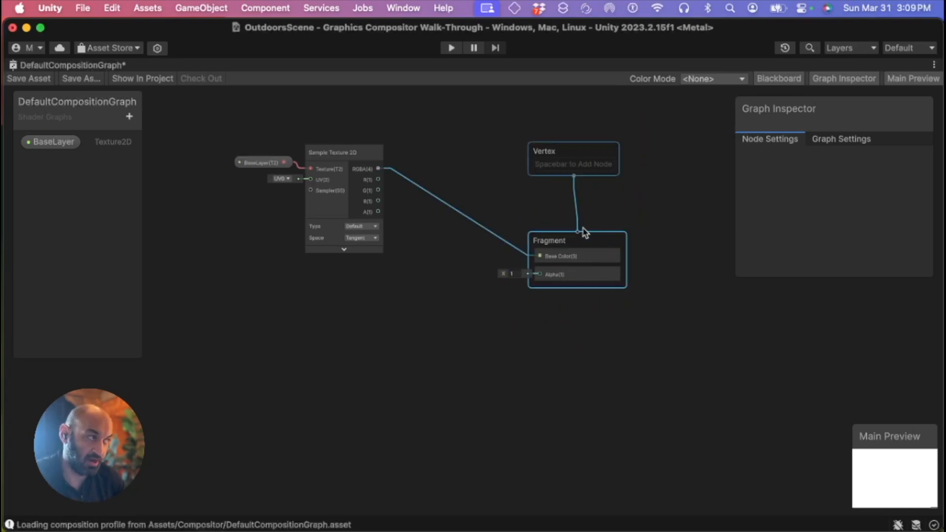
pyautogui.moveTo(207, 115); pyautogui.dragTo(383, 251)
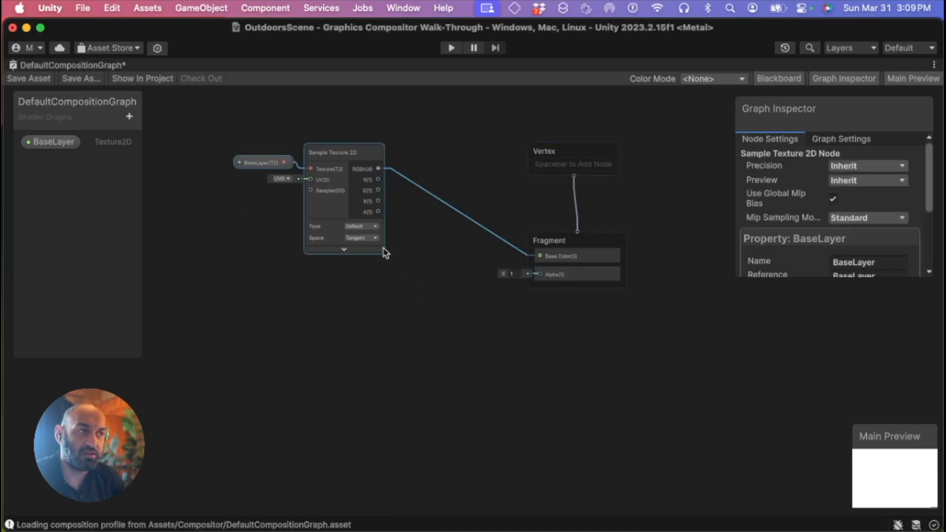
# Reposition the BaseLayer property node next to the Sample Texture 2D node's Texture input in the composition graph
pyautogui.click(268, 207)
pyautogui.moveTo(273, 167); pyautogui.dragTo(251, 193)
pyautogui.click(333, 211)
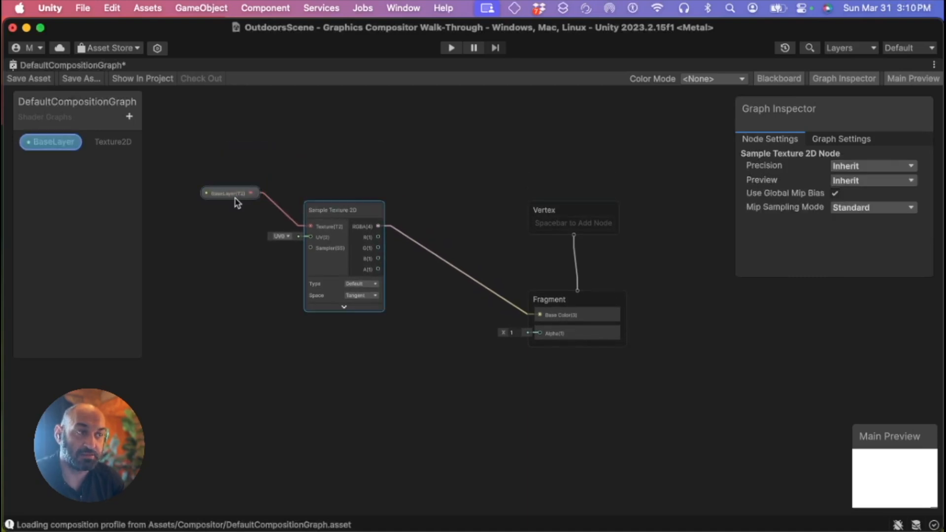
pyautogui.moveTo(218, 202); pyautogui.dragTo(240, 218)
pyautogui.moveTo(217, 170); pyautogui.dragTo(397, 355)
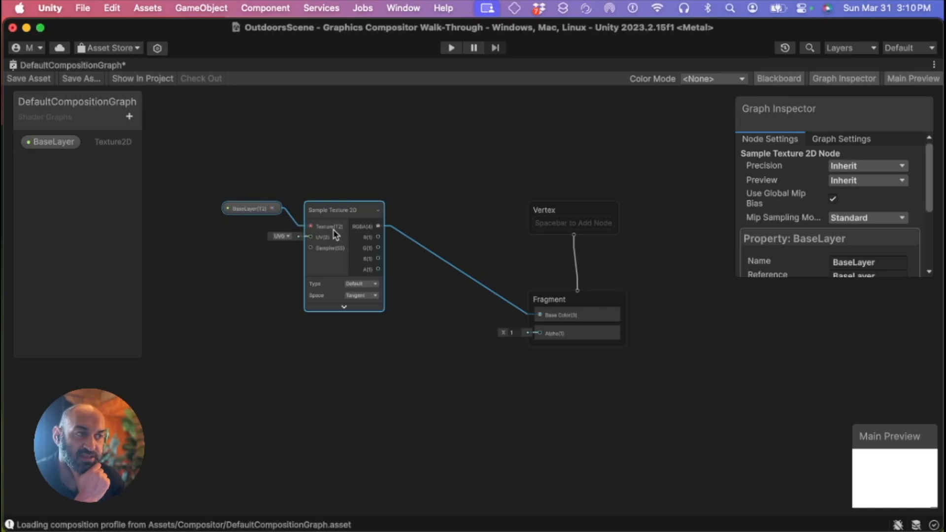
pyautogui.click(308, 177)
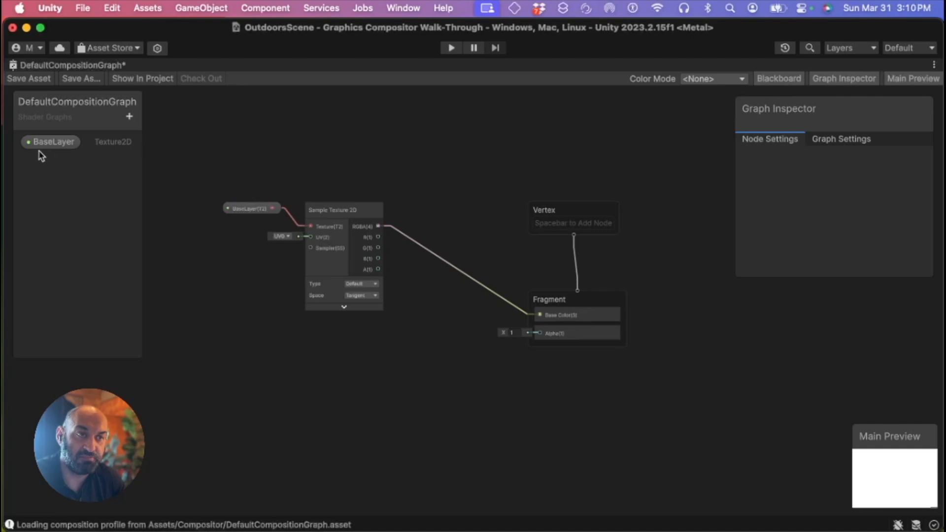
# Restore the graph window to its docked size and select BaseLayer in the Graphics Compositor render schedule
pyautogui.doubleClick(104, 68)
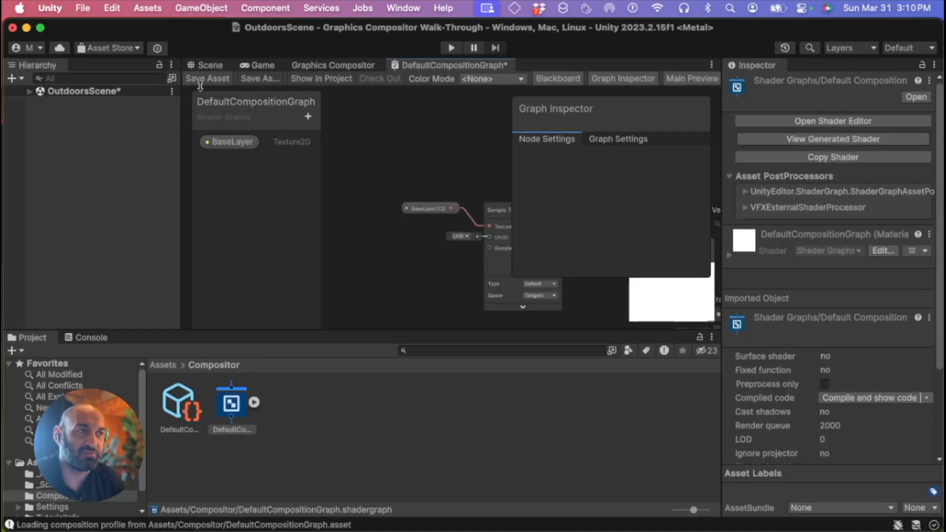
pyautogui.click(341, 67)
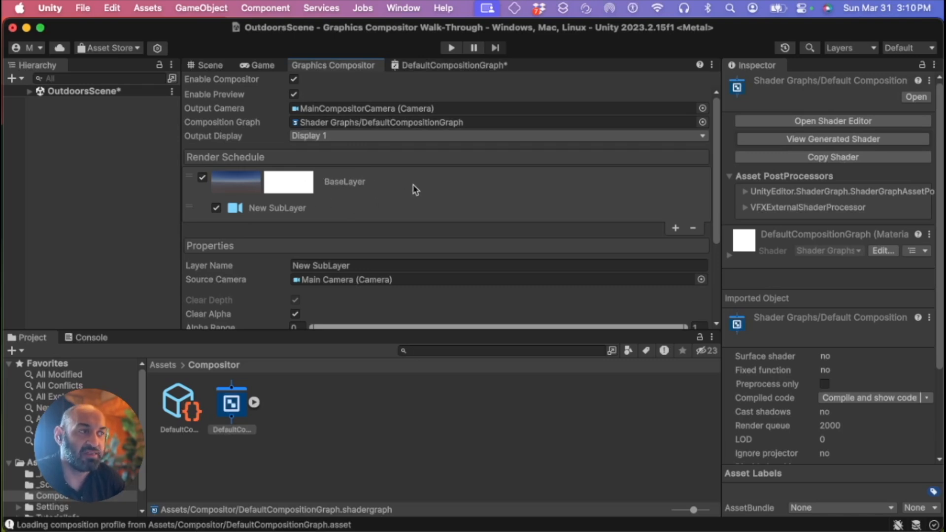
pyautogui.click(385, 186)
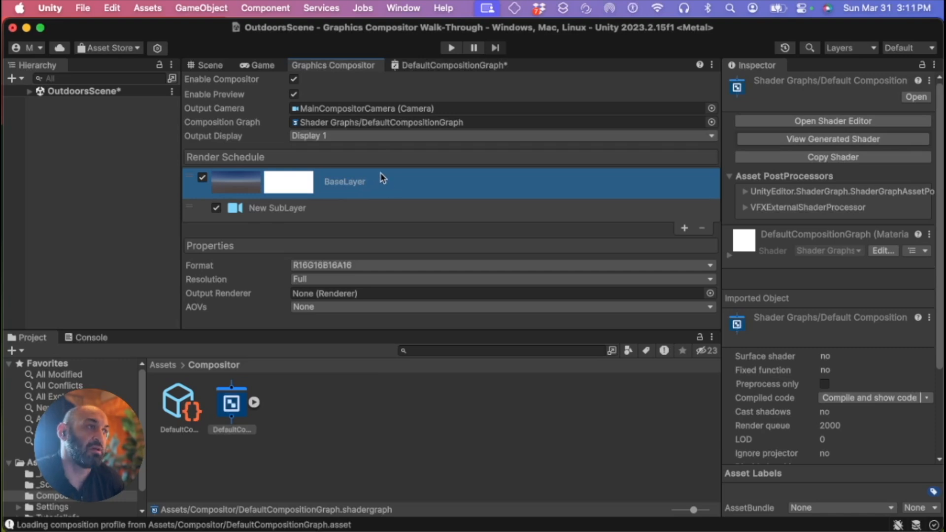
# Maximize the composition graph again and move the BaseLayer and Sample Texture 2D nodes up and to the left
pyautogui.click(444, 66)
pyautogui.doubleClick(433, 69)
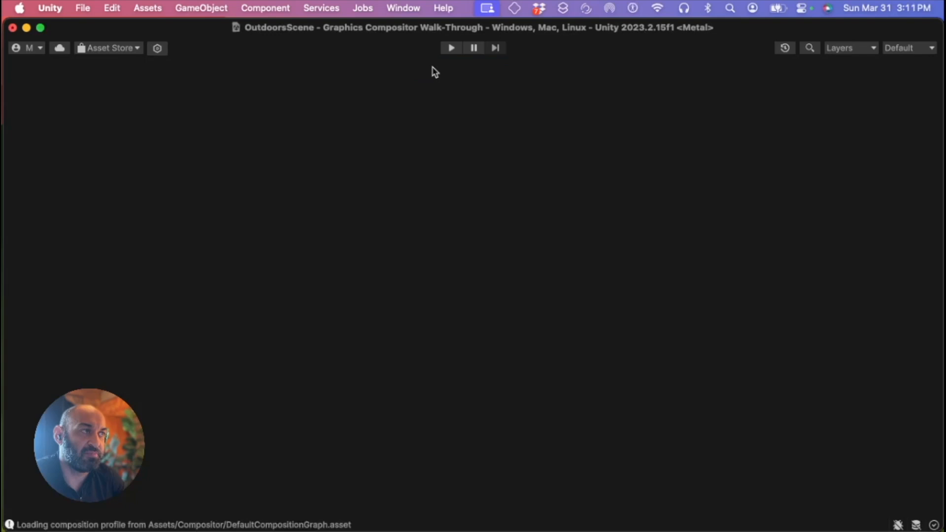
pyautogui.moveTo(228, 161); pyautogui.dragTo(400, 389)
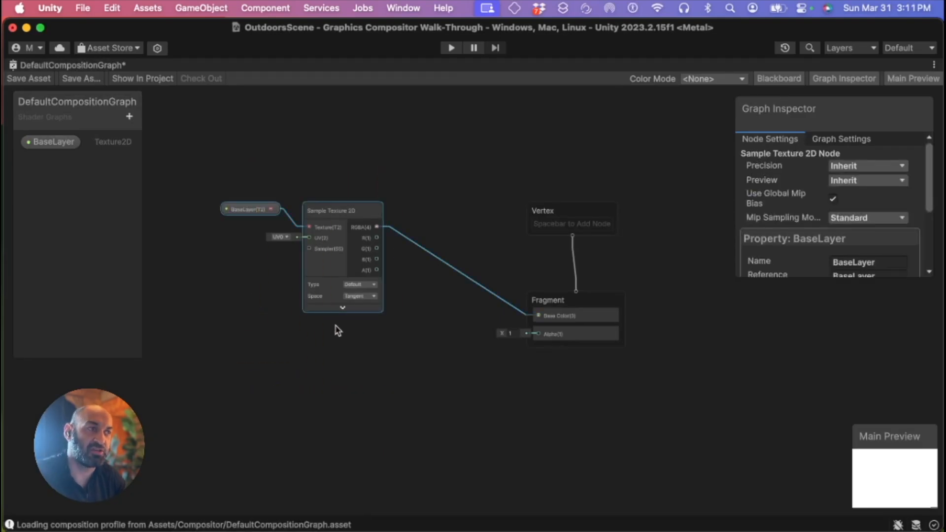
pyautogui.moveTo(340, 209); pyautogui.dragTo(309, 186)
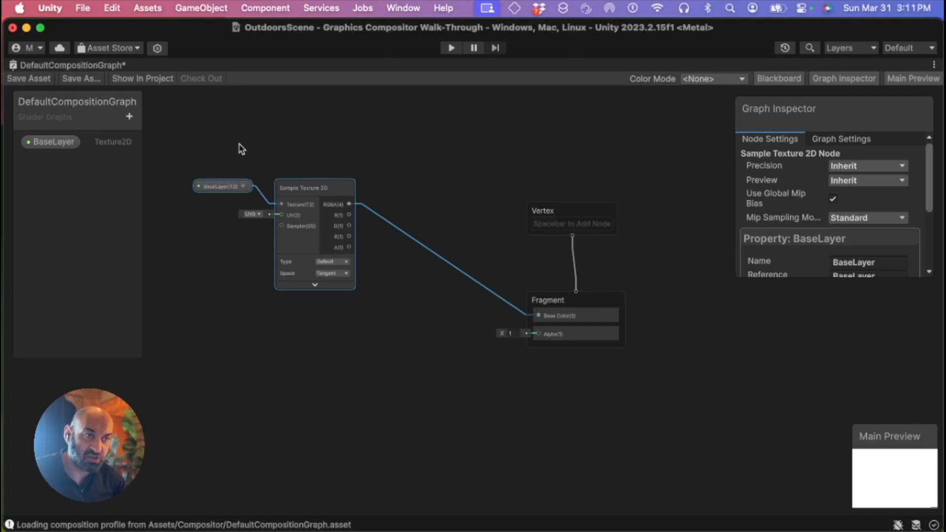
# Rename the BaseLayer property to Background
pyautogui.click(31, 144)
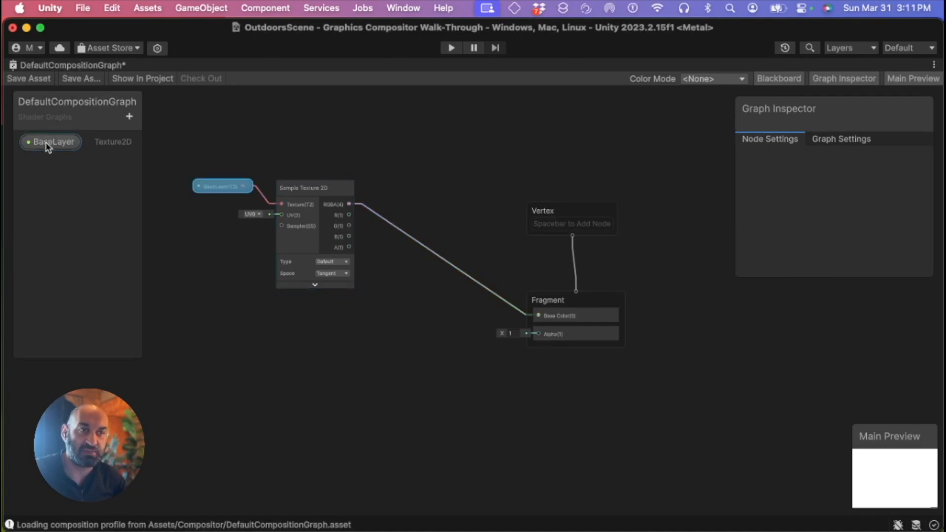
pyautogui.doubleClick(47, 143)
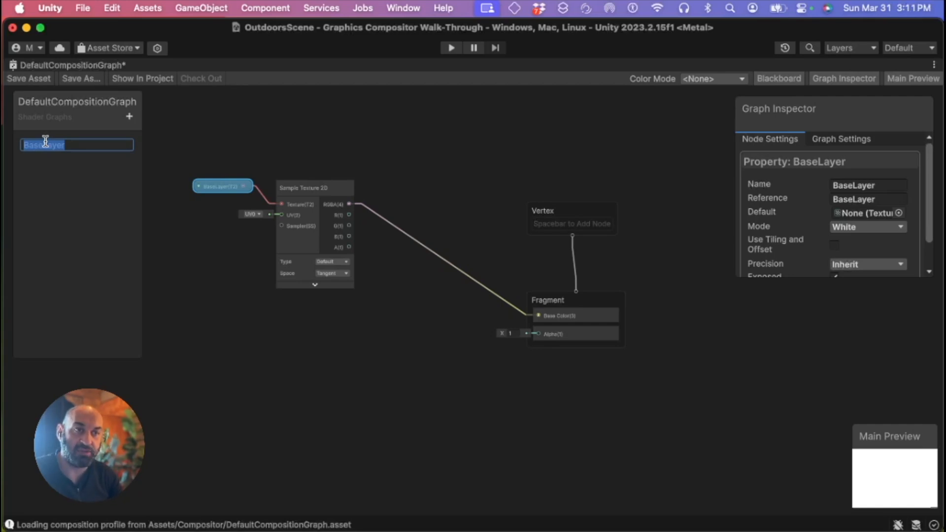
pyautogui.write('Background')
pyautogui.press('Return')
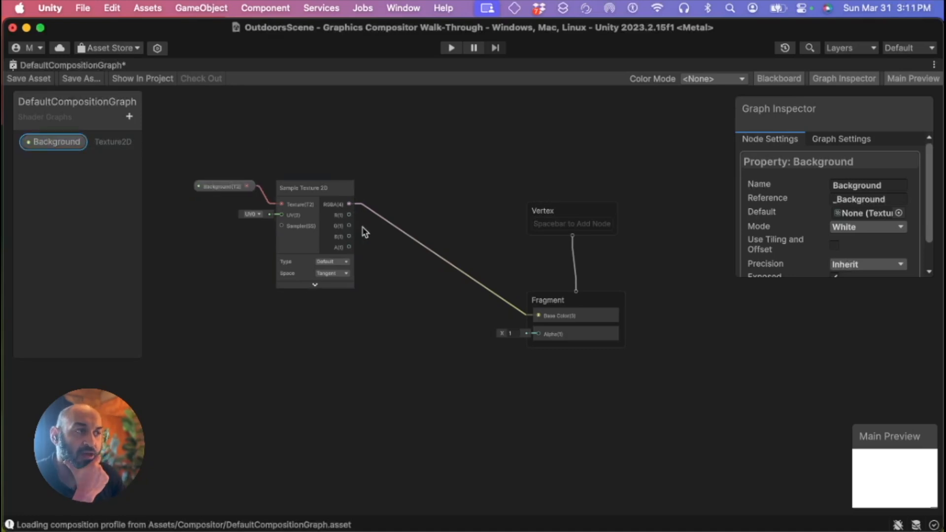
# Delete the connection from the Sample Texture 2D output to the Fragment Base Color input
pyautogui.rightClick(443, 262)
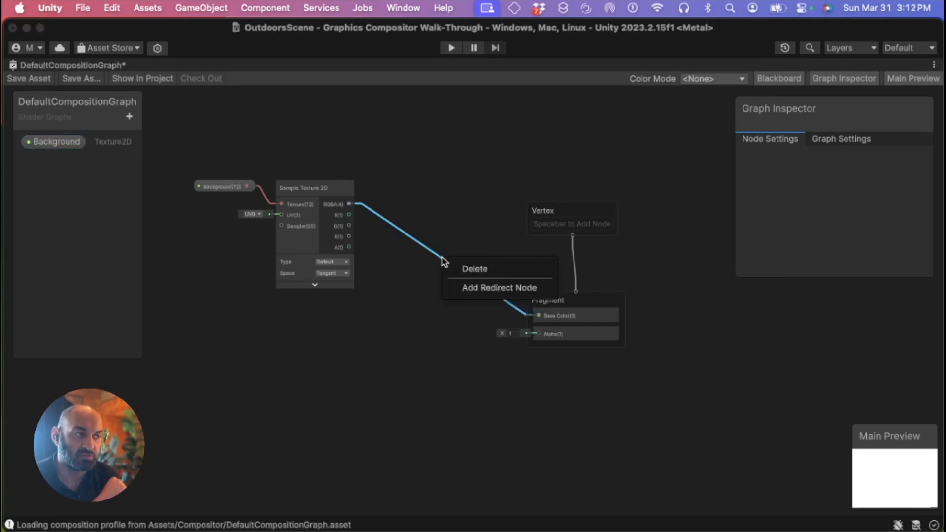
pyautogui.click(474, 269)
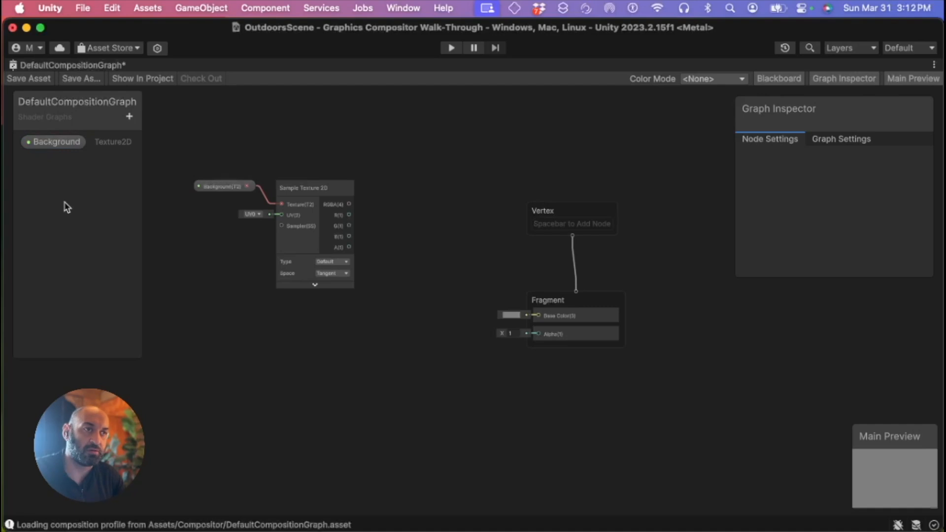
# Add a new Texture 2D property to the graph and name it Midground
pyautogui.click(129, 119)
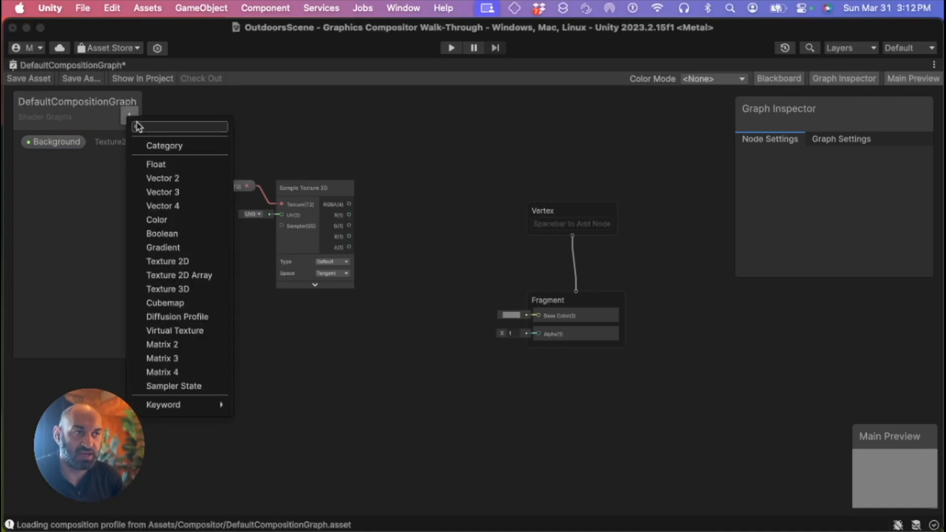
pyautogui.write('t')
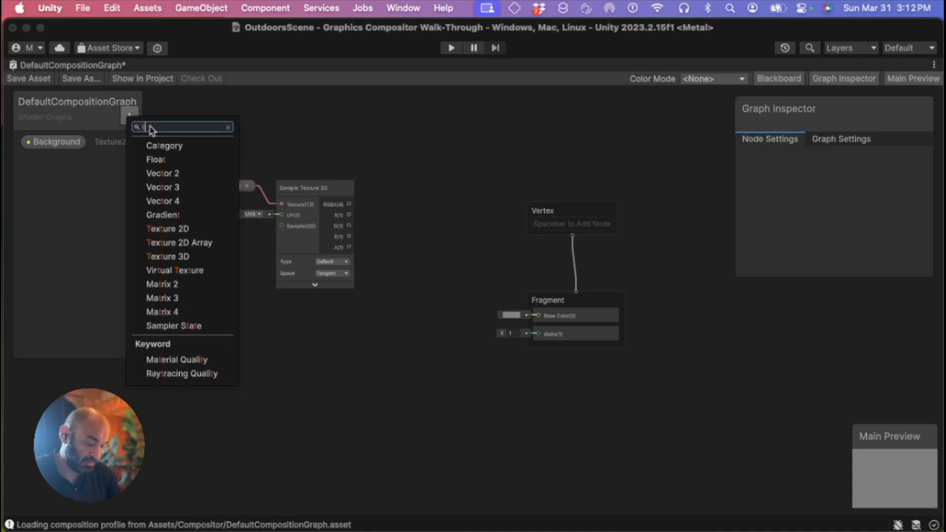
pyautogui.write('exture 2D')
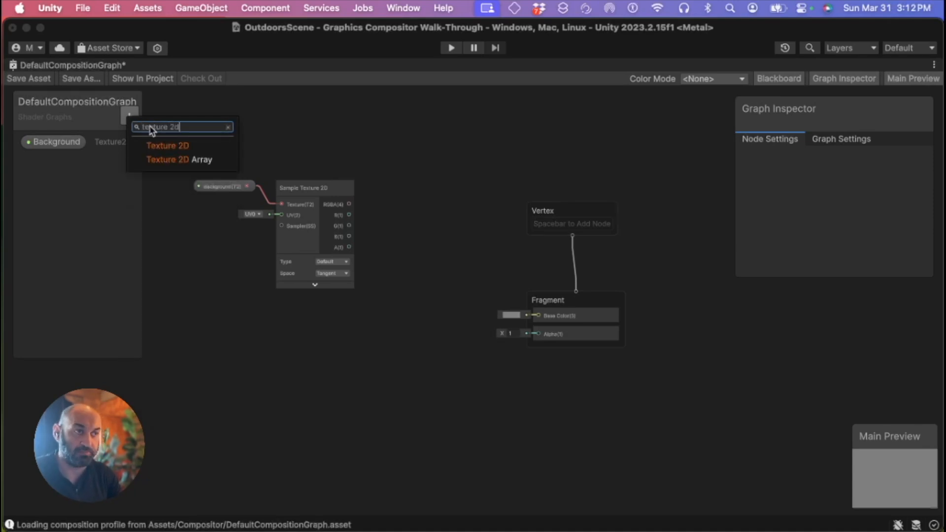
pyautogui.click(175, 145)
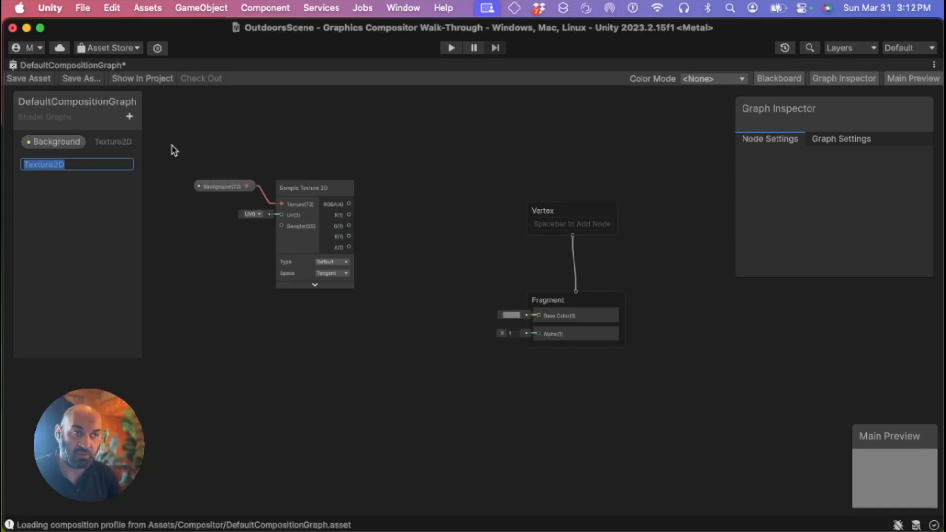
pyautogui.write('Midground')
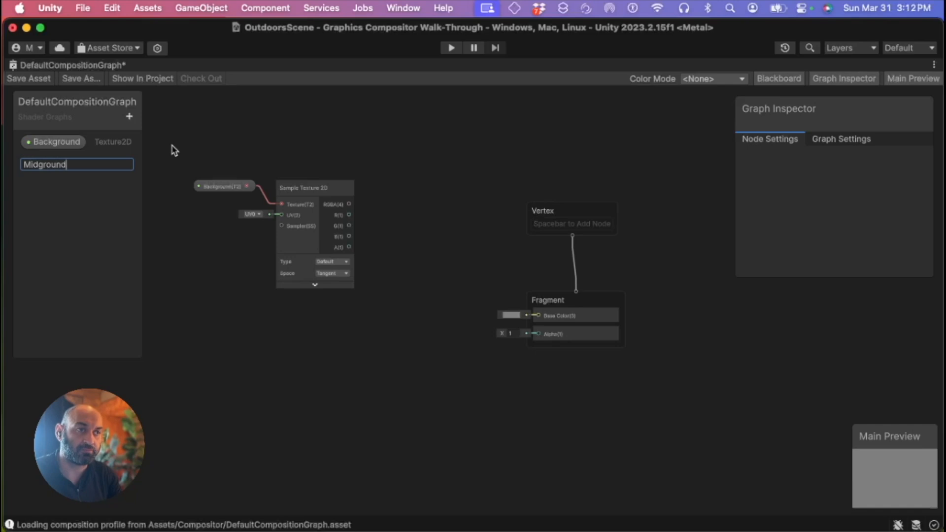
pyautogui.press('Return')
# Place a Midground property node in the graph below the Background nodes
pyautogui.moveTo(239, 274); pyautogui.dragTo(240, 235, button='middle')
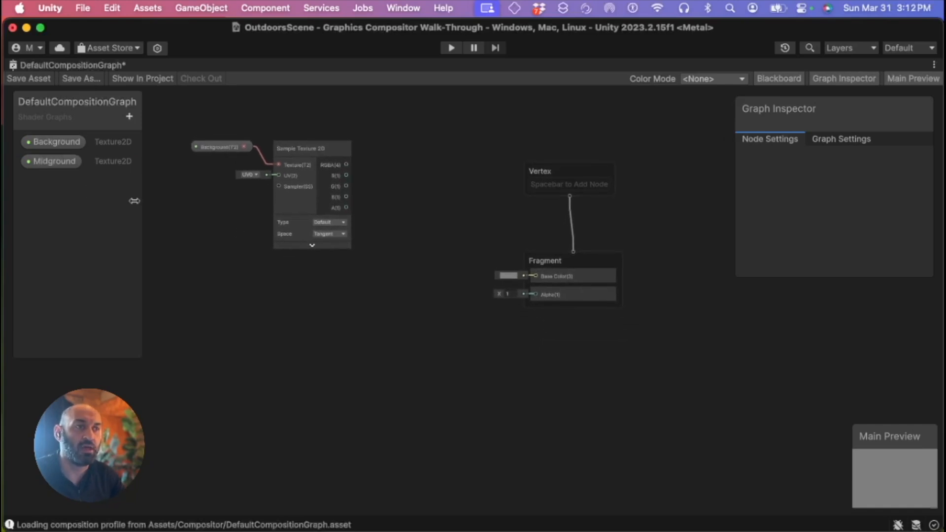
pyautogui.click(53, 166)
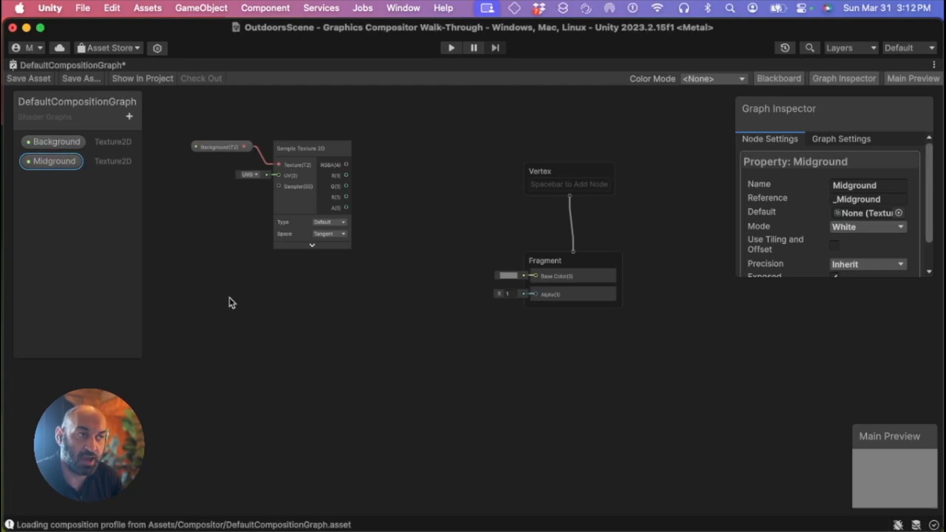
pyautogui.moveTo(208, 285); pyautogui.dragTo(215, 286)
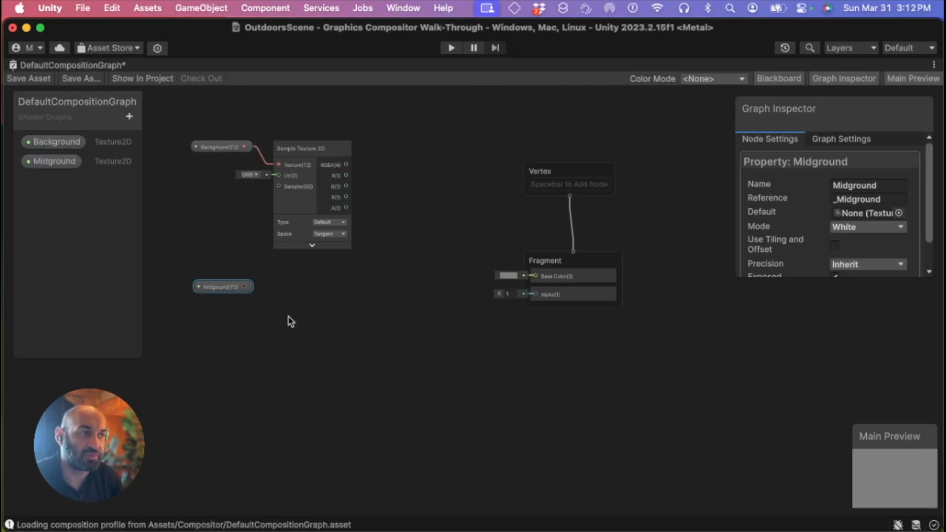
# Create a Sample Texture 2D node next to the Midground property node and collapse its preview
pyautogui.rightClick(275, 290)
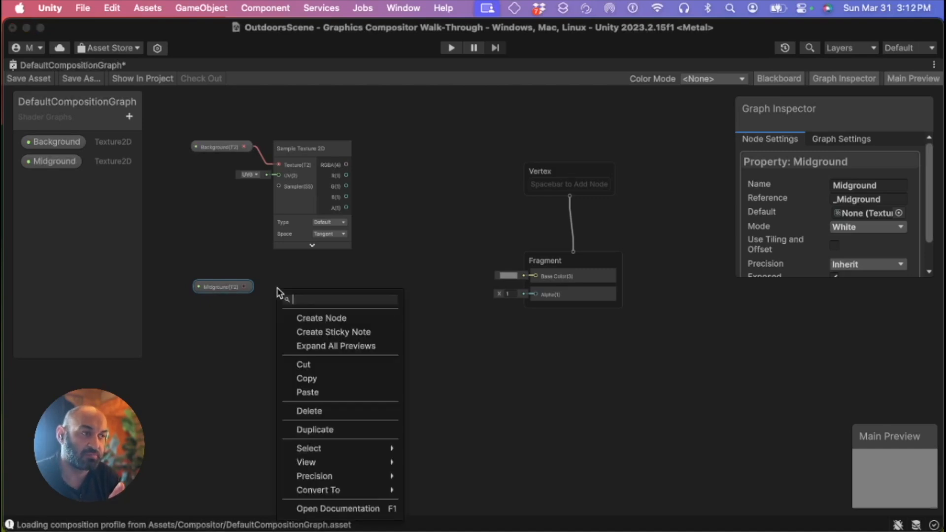
pyautogui.click(305, 319)
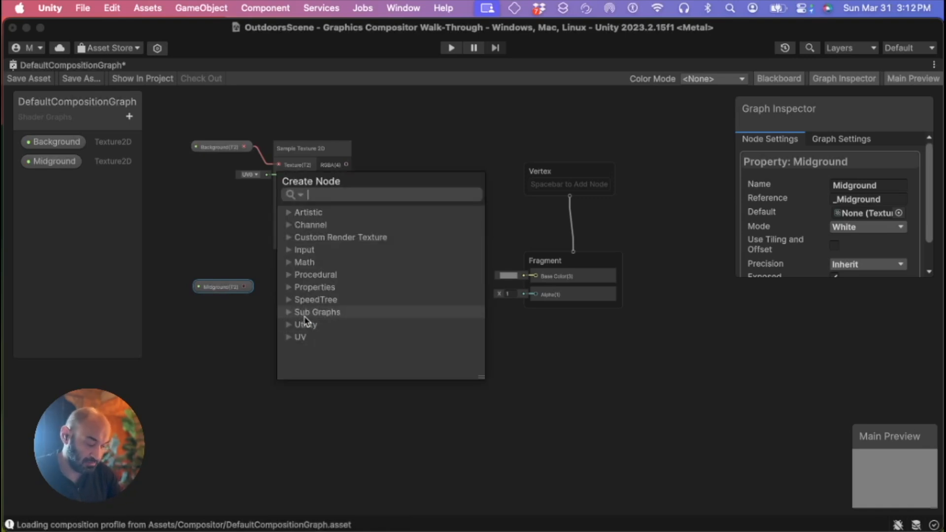
pyautogui.write('sample texture')
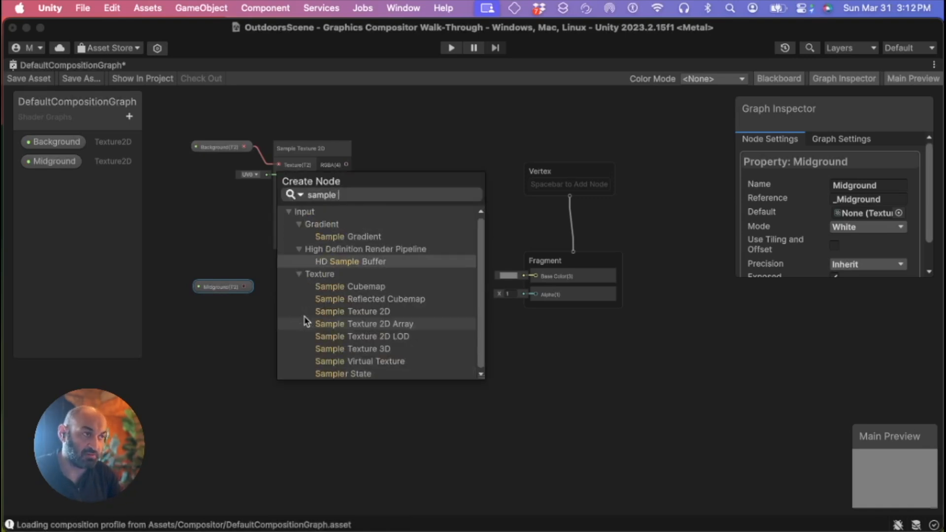
pyautogui.write('d')
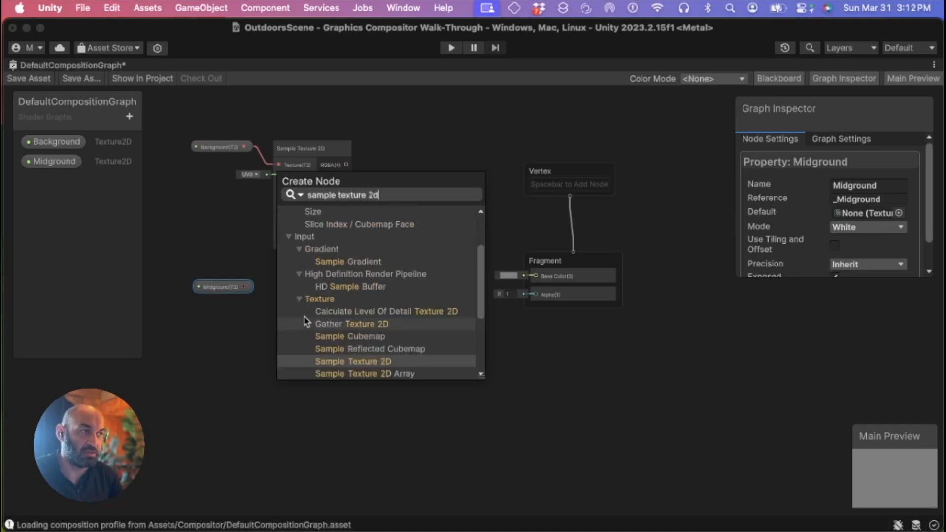
pyautogui.click(353, 364)
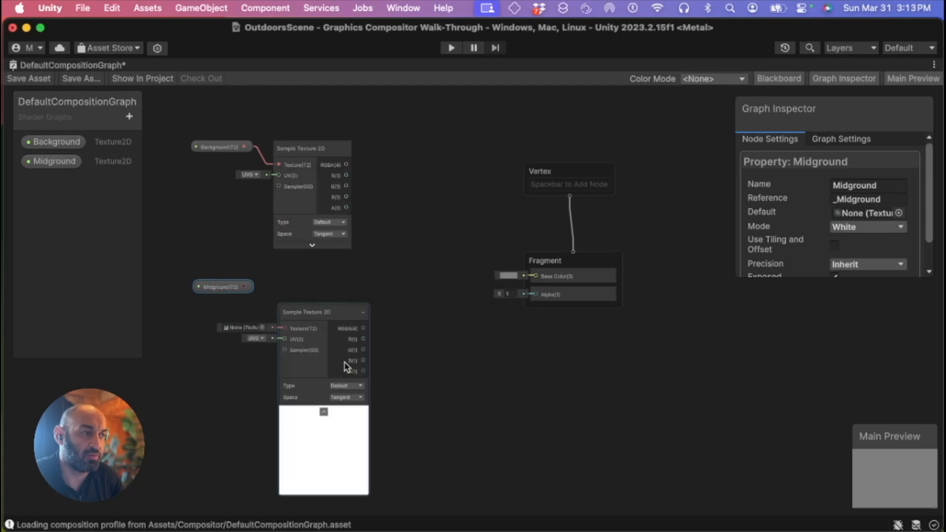
pyautogui.moveTo(305, 319); pyautogui.dragTo(299, 296)
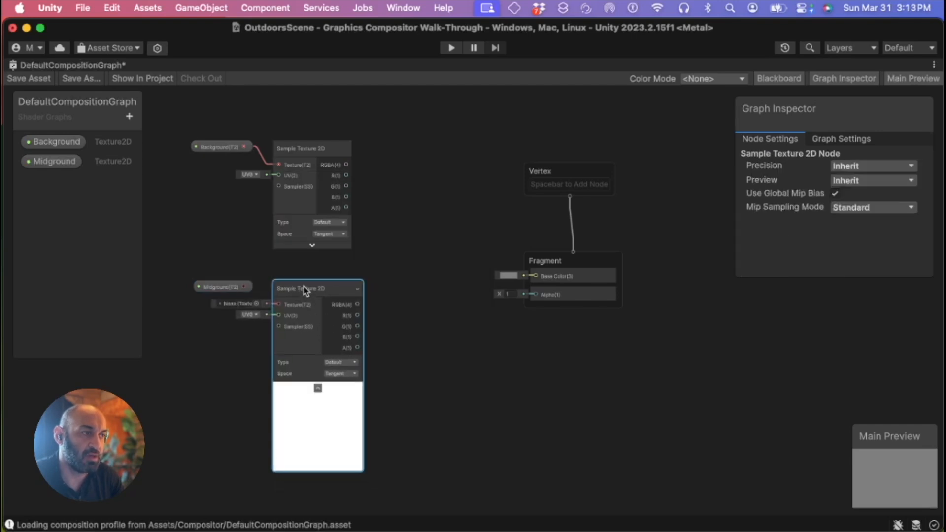
pyautogui.click(318, 389)
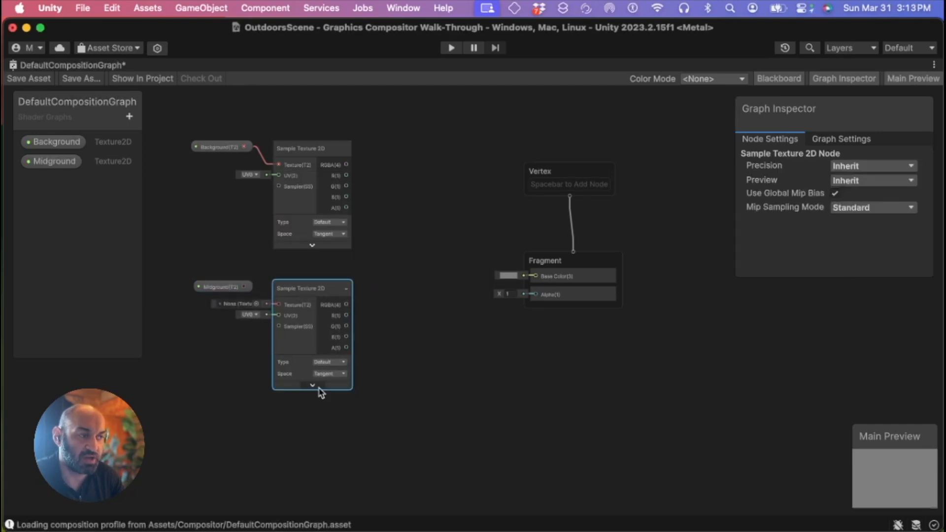
# Nudge the Midground property node up level with the new Sample Texture 2D node
pyautogui.click(249, 288)
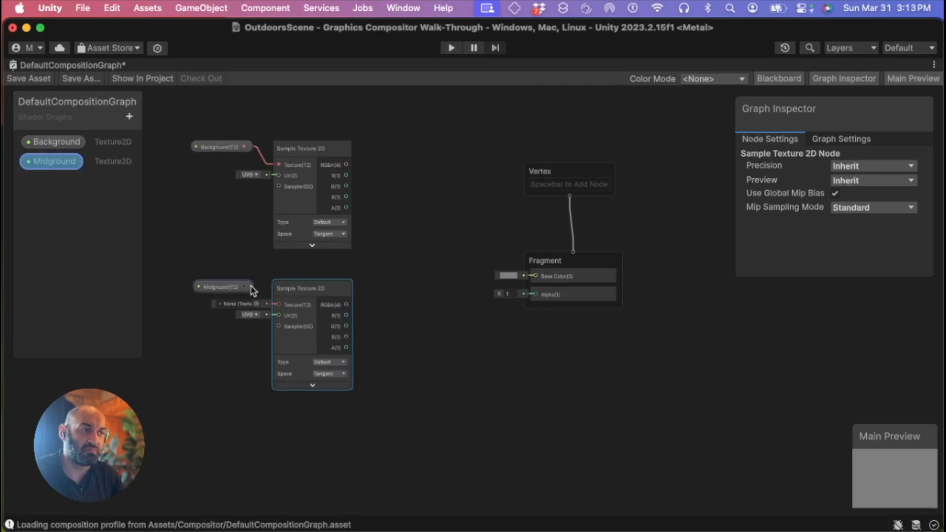
pyautogui.moveTo(228, 286); pyautogui.dragTo(228, 280)
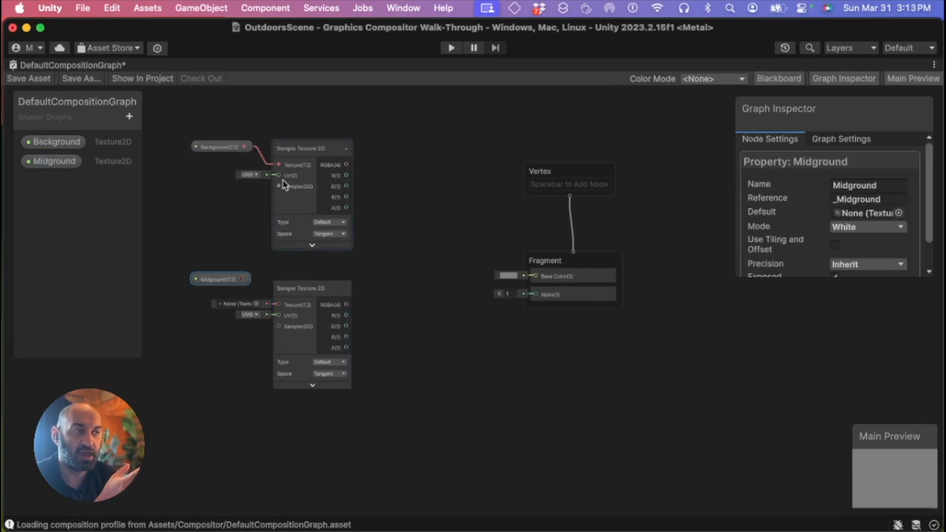
pyautogui.moveTo(182, 110); pyautogui.dragTo(371, 236)
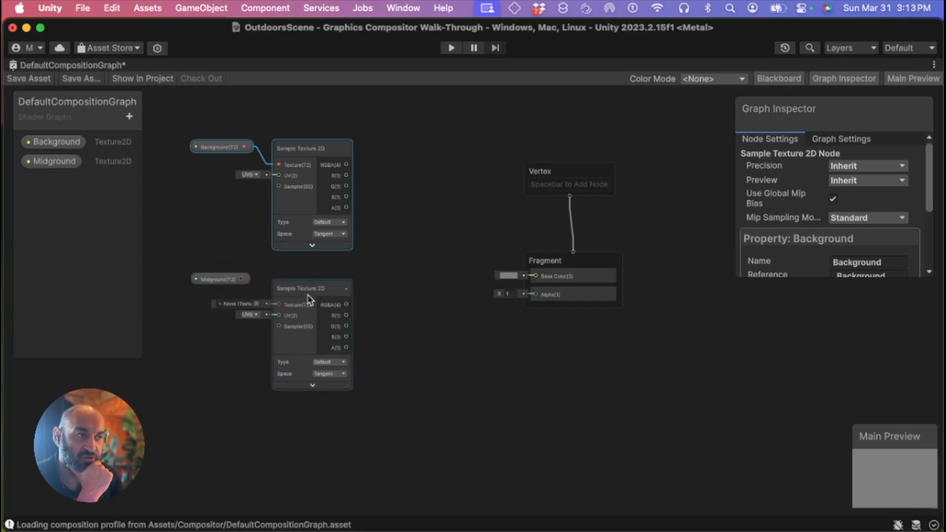
pyautogui.click(215, 281)
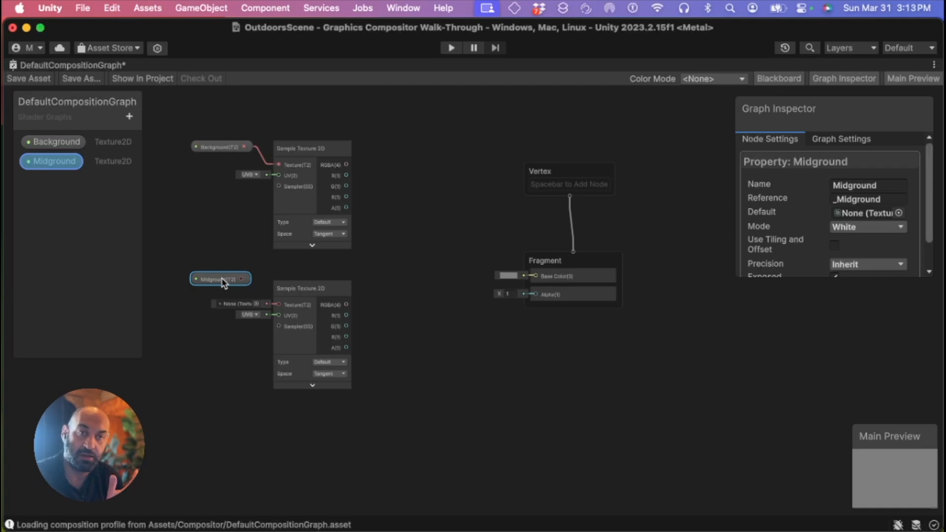
pyautogui.click(295, 291)
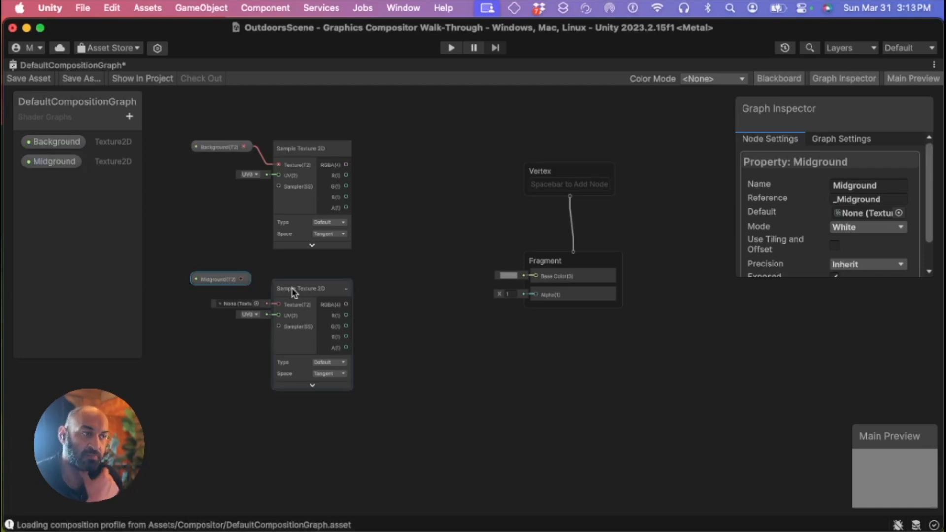
pyautogui.click(304, 291)
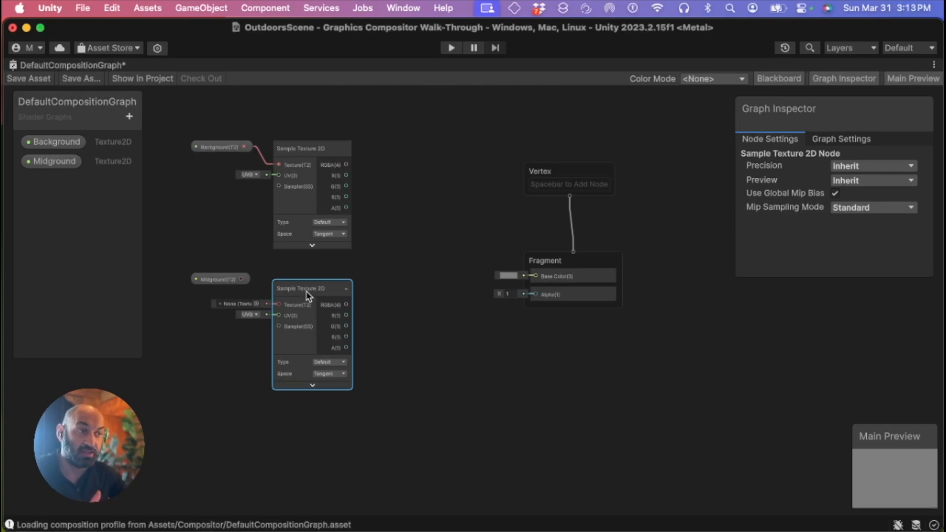
# Connect the Midground property to the lower Sample Texture 2D node's Texture input and align the property node with it
pyautogui.click(216, 281)
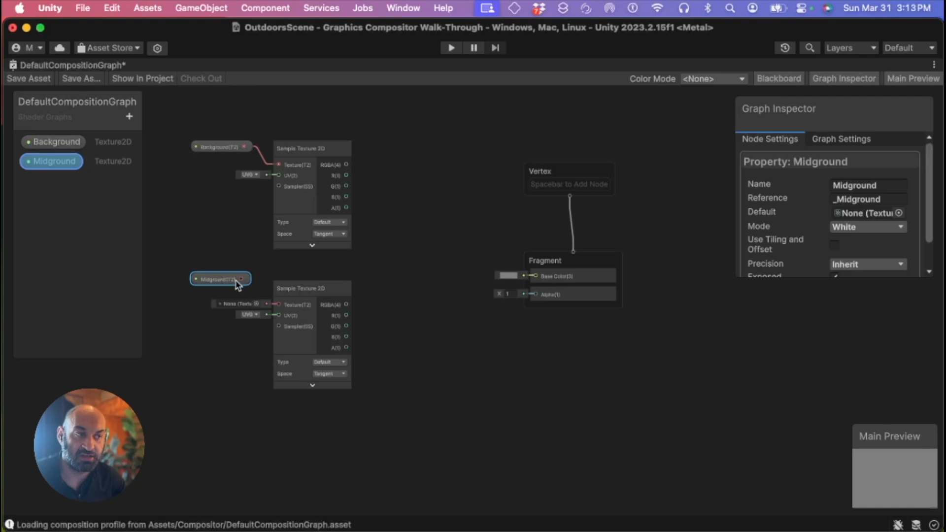
pyautogui.moveTo(241, 279); pyautogui.dragTo(283, 309)
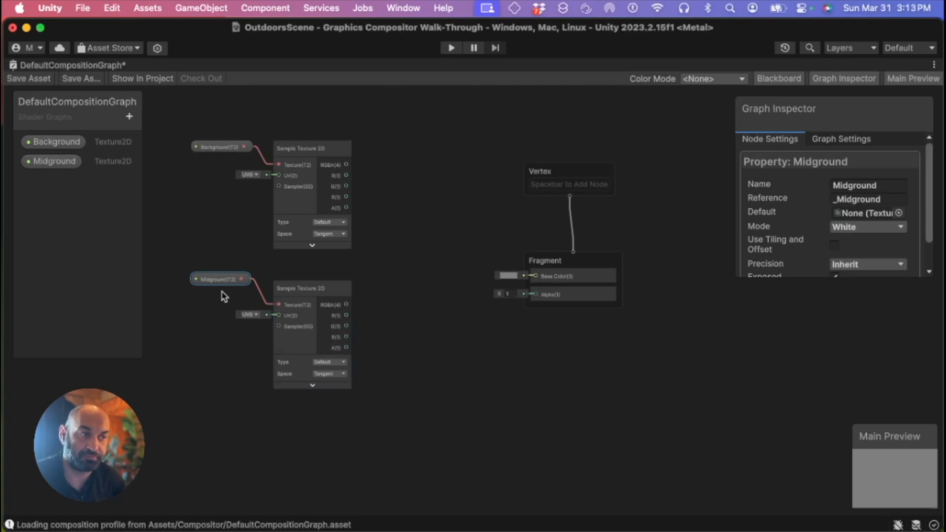
pyautogui.moveTo(223, 288); pyautogui.dragTo(230, 305)
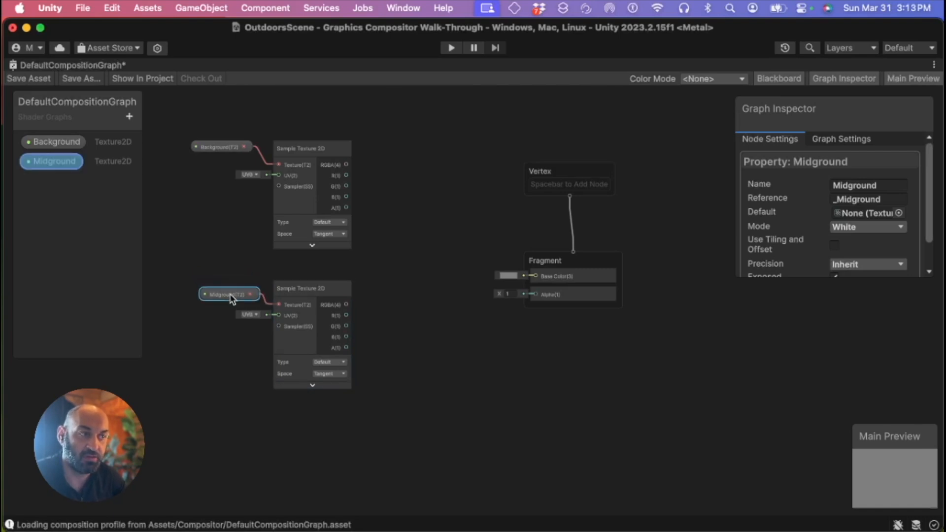
# Add a Lerp node to the right of the two Sample Texture 2D nodes
pyautogui.moveTo(197, 114); pyautogui.dragTo(372, 262)
pyautogui.moveTo(211, 269); pyautogui.dragTo(381, 427)
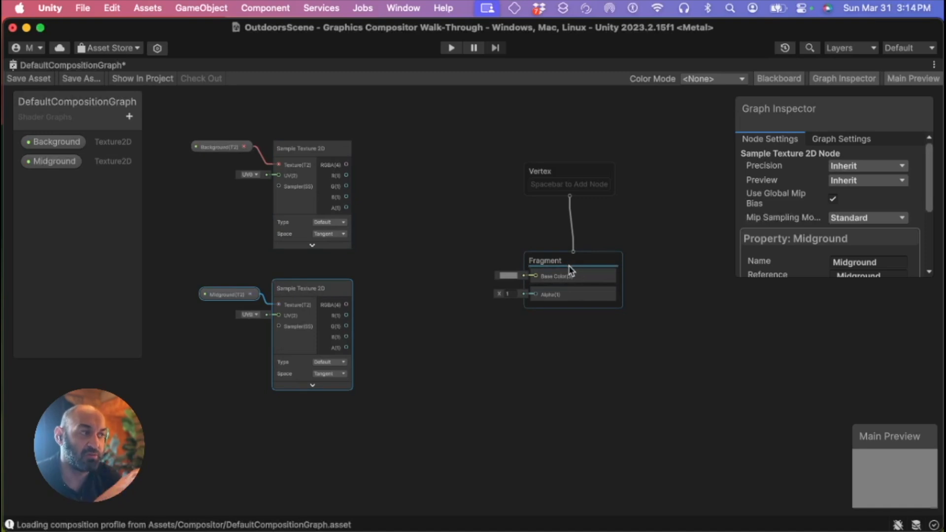
pyautogui.click(393, 263)
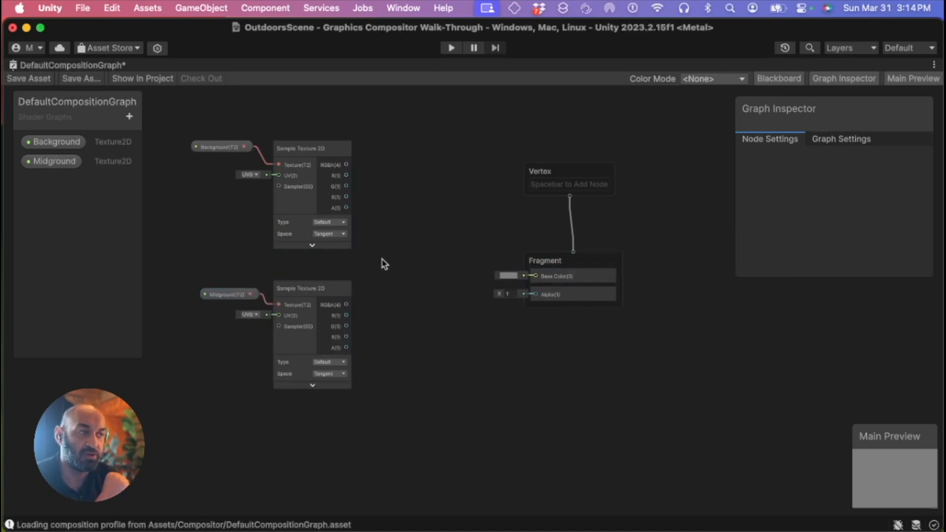
pyautogui.rightClick(384, 257)
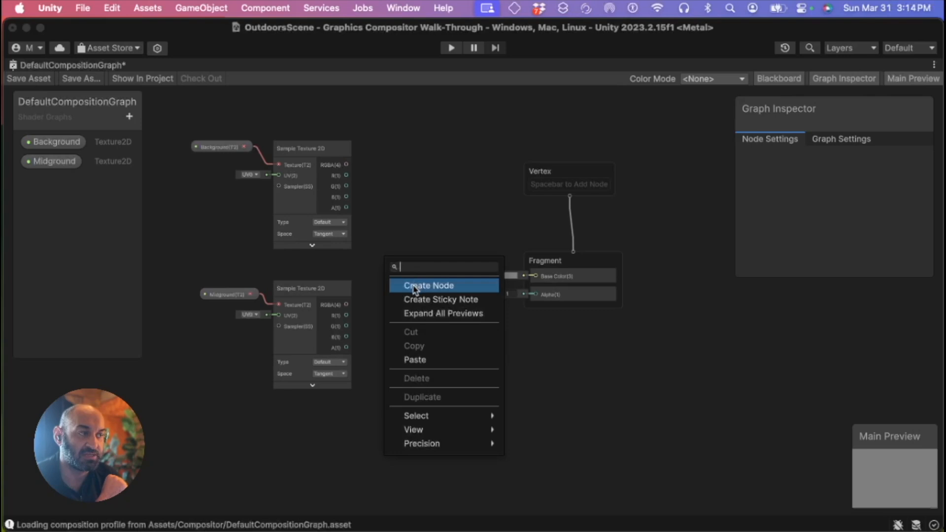
pyautogui.click(468, 288)
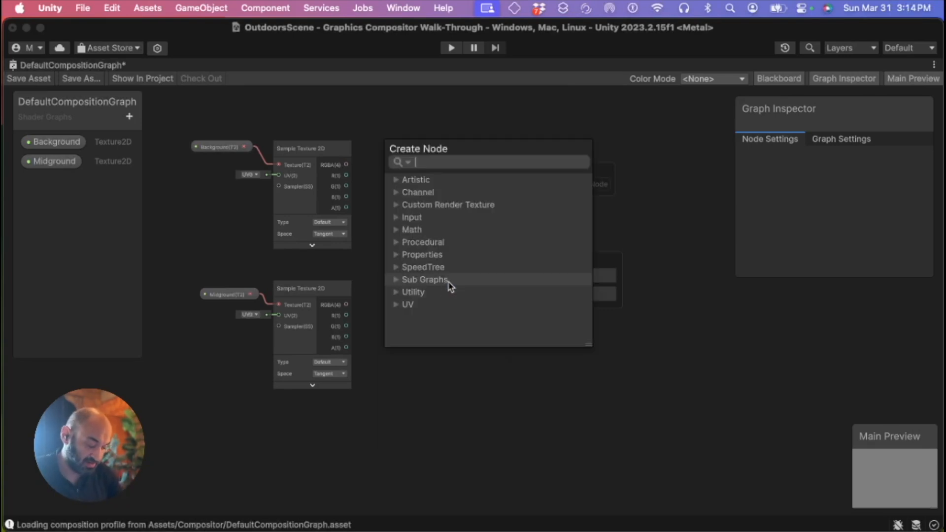
pyautogui.write('Lerp')
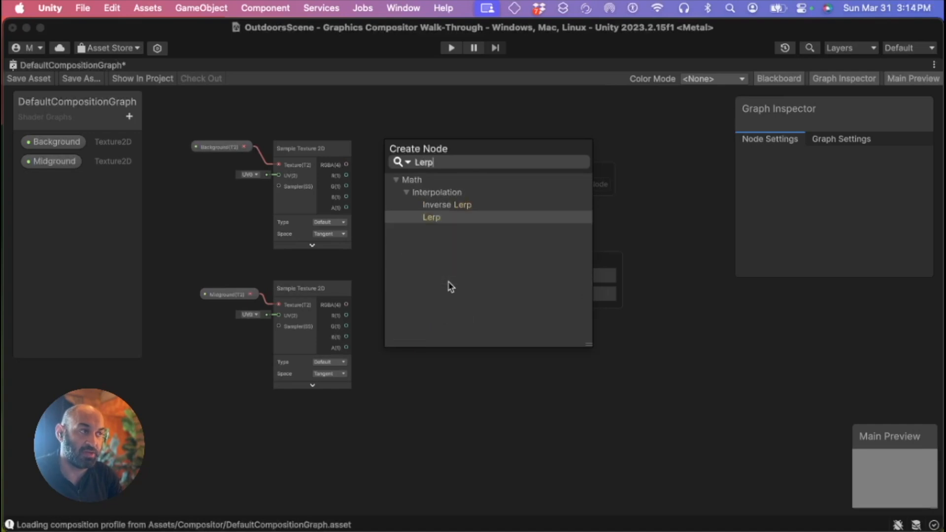
pyautogui.press('Return')
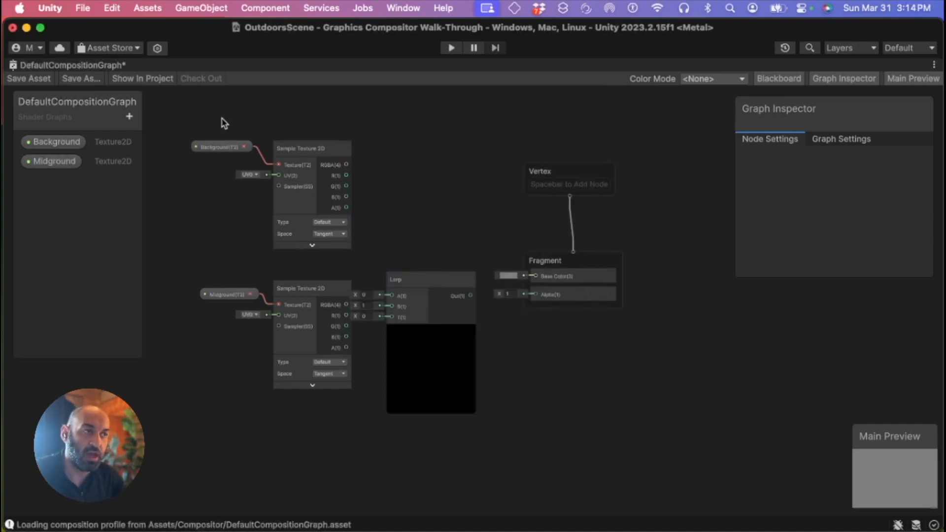
# Shift the property and Sample Texture 2D nodes left and raise the Lerp node between them
pyautogui.moveTo(205, 122); pyautogui.dragTo(328, 379)
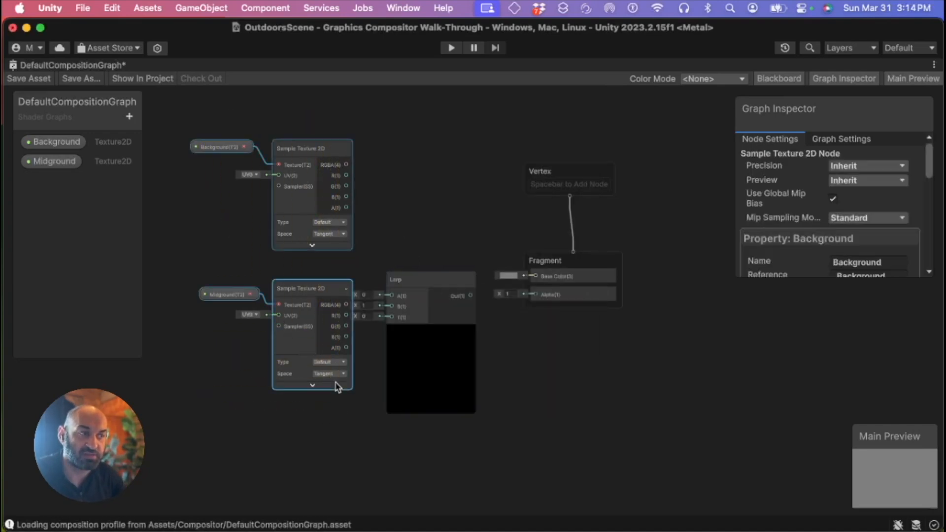
pyautogui.moveTo(324, 297); pyautogui.dragTo(283, 288)
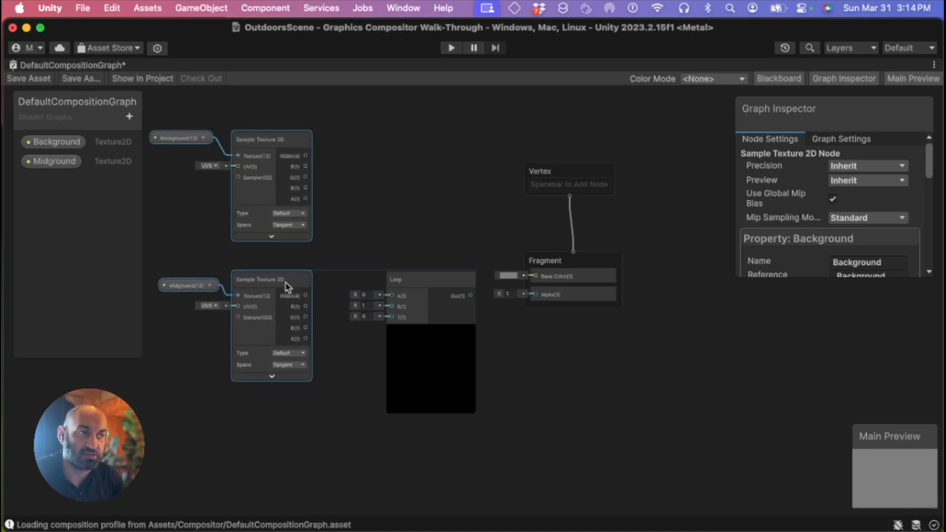
pyautogui.moveTo(397, 285); pyautogui.dragTo(383, 237)
pyautogui.click(345, 160)
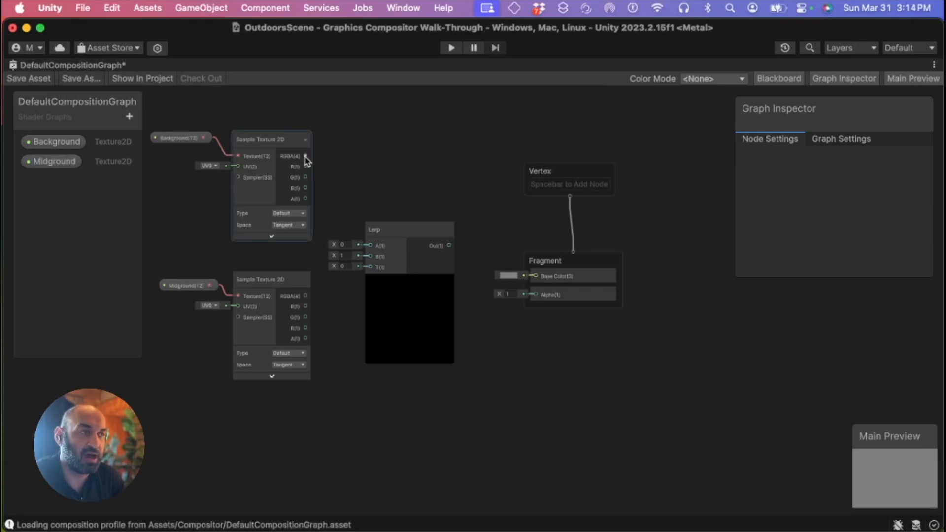
# Connect the Background sample's RGBA output to the Lerp A input and lower the Midground nodes slightly
pyautogui.moveTo(306, 157); pyautogui.dragTo(374, 246)
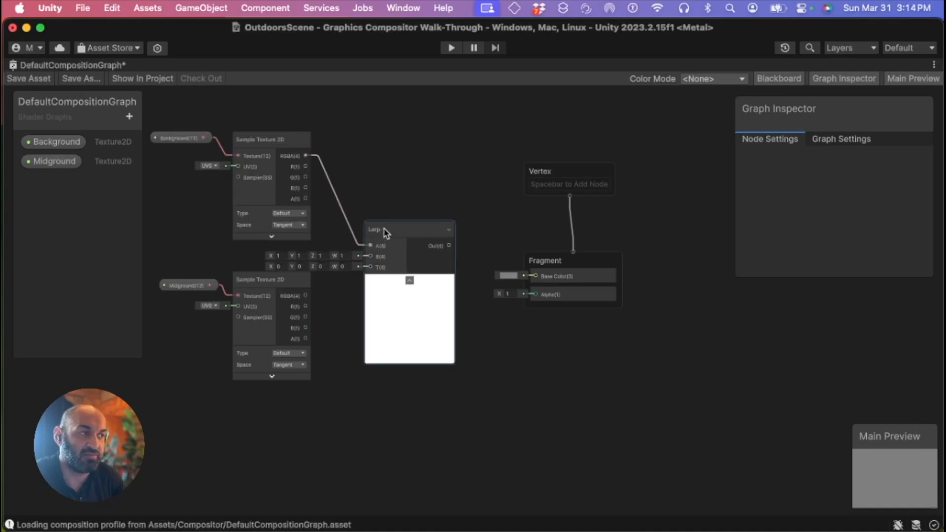
pyautogui.moveTo(176, 270); pyautogui.dragTo(252, 341)
pyautogui.moveTo(262, 281); pyautogui.dragTo(262, 302)
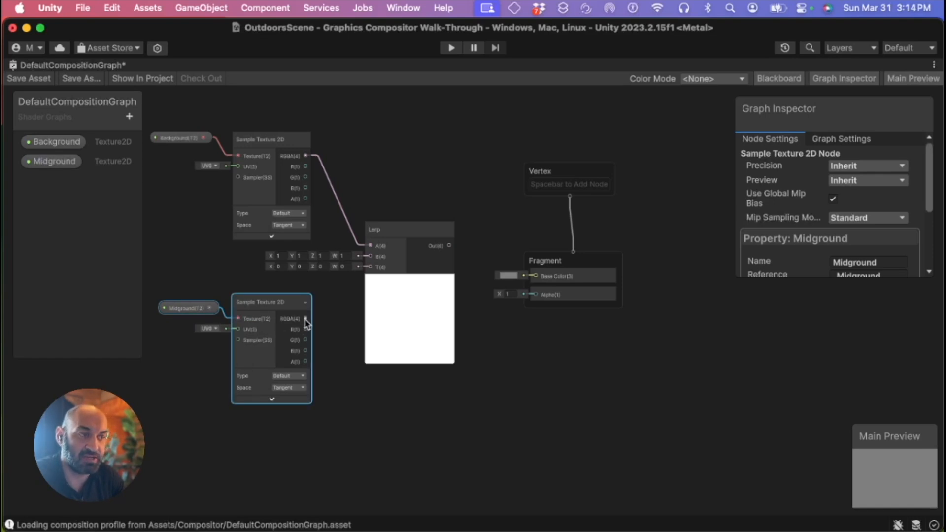
# Connect the Midground sample's RGBA output to Lerp B and its alpha output to Lerp T
pyautogui.moveTo(305, 320); pyautogui.dragTo(372, 257)
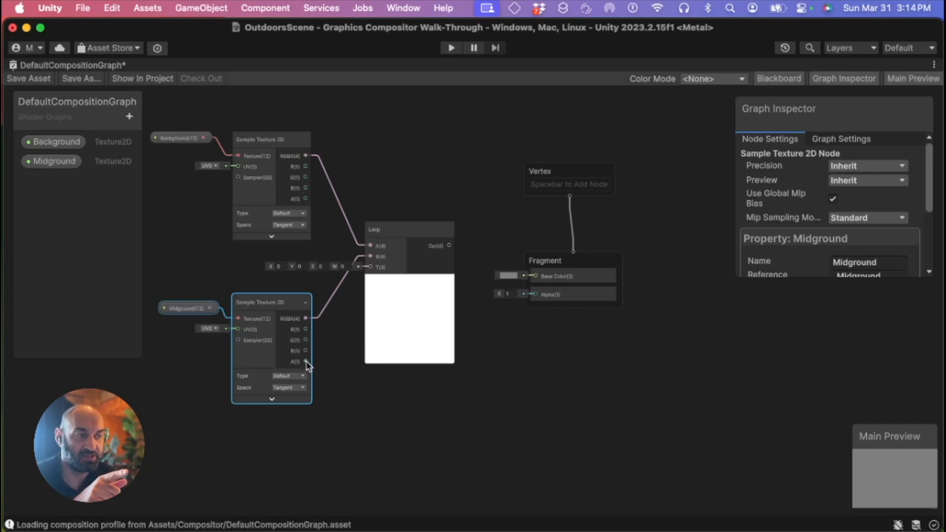
pyautogui.moveTo(307, 365); pyautogui.dragTo(372, 272)
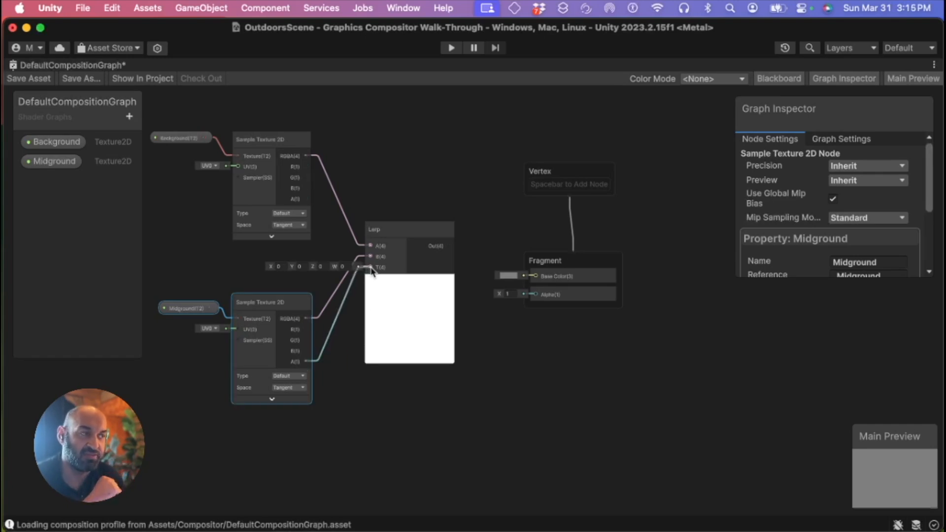
pyautogui.moveTo(372, 271); pyautogui.dragTo(373, 271)
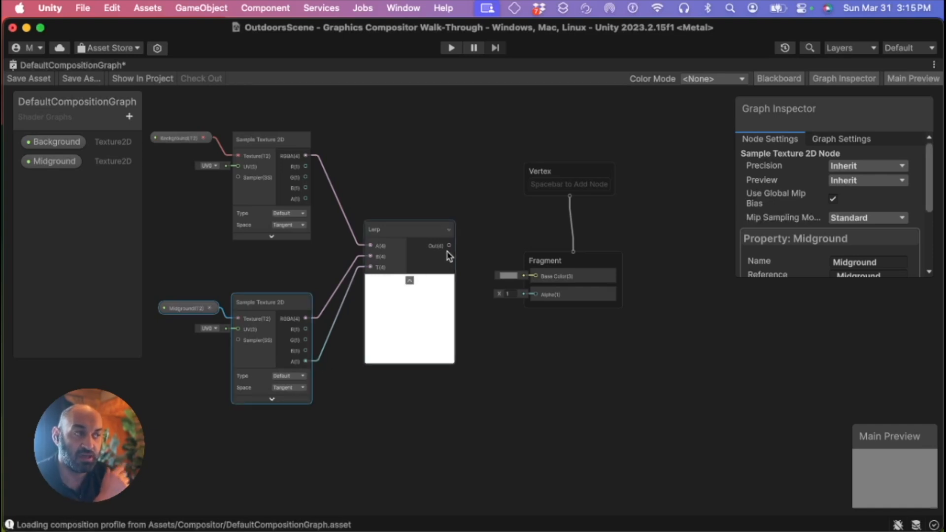
# Connect the Lerp output to the Fragment Base Color input
pyautogui.moveTo(165, 98); pyautogui.dragTo(310, 256)
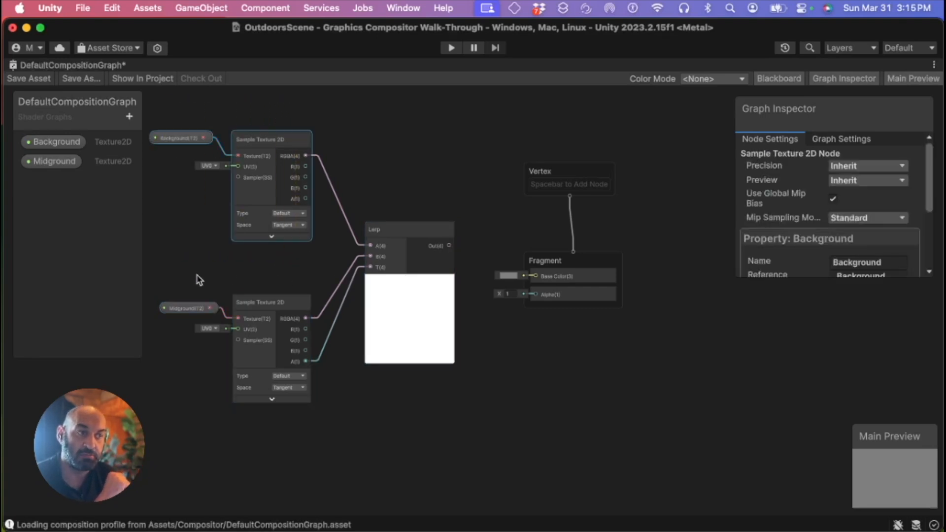
pyautogui.moveTo(181, 290); pyautogui.dragTo(233, 372)
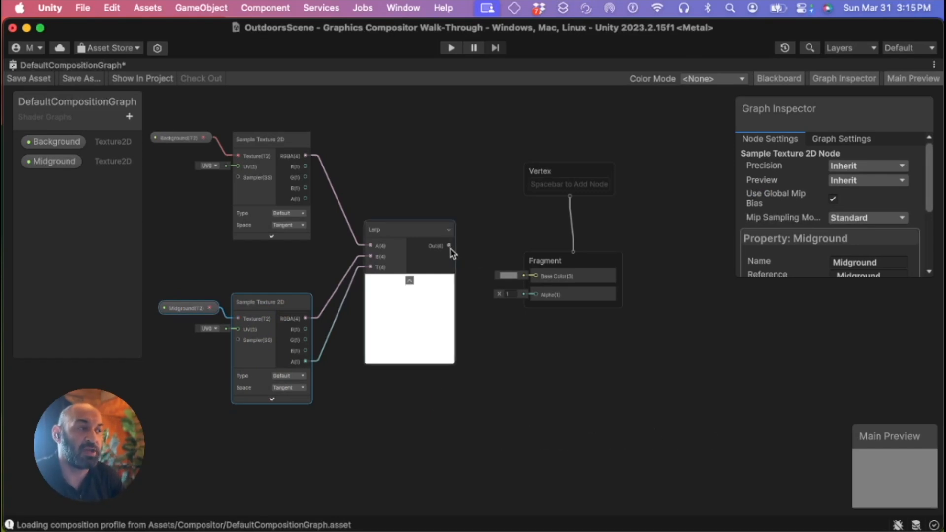
pyautogui.moveTo(449, 246); pyautogui.dragTo(540, 279)
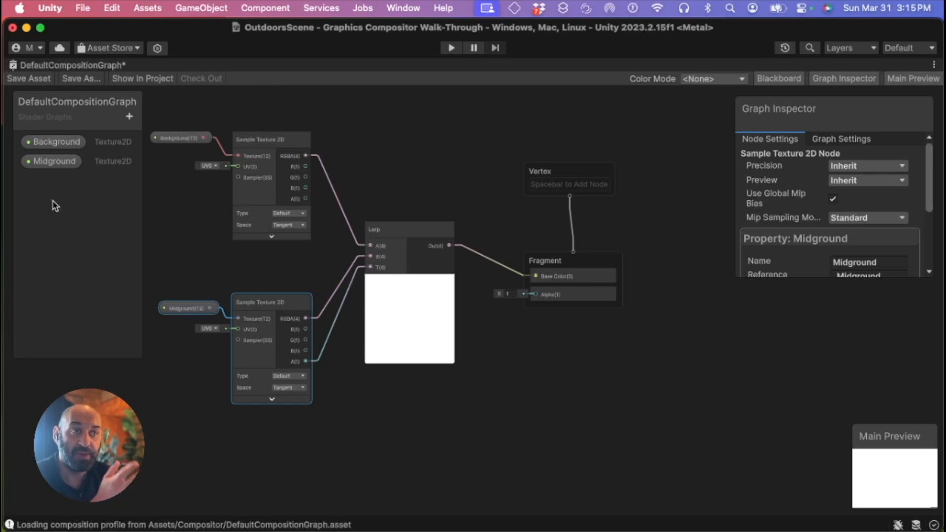
# Add a new Texture 2D property to the graph and name it Foreground
pyautogui.click(129, 118)
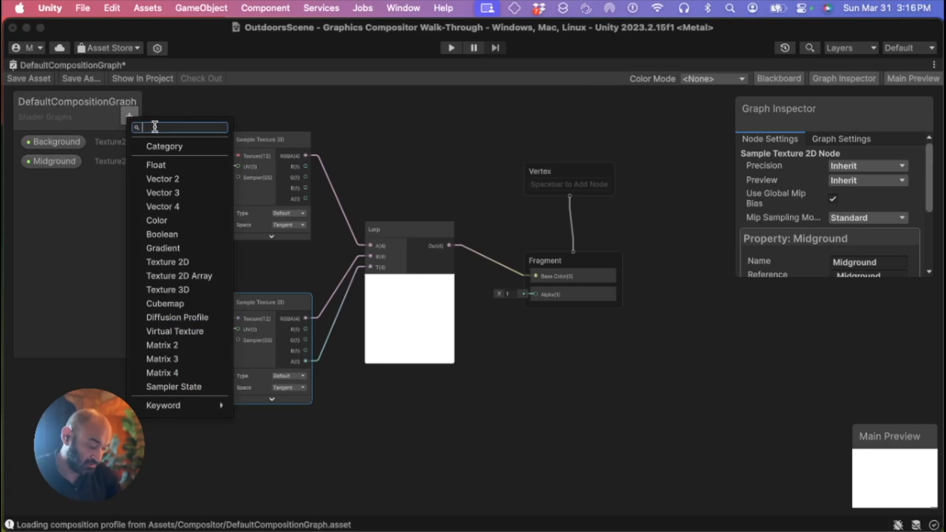
pyautogui.write('texture')
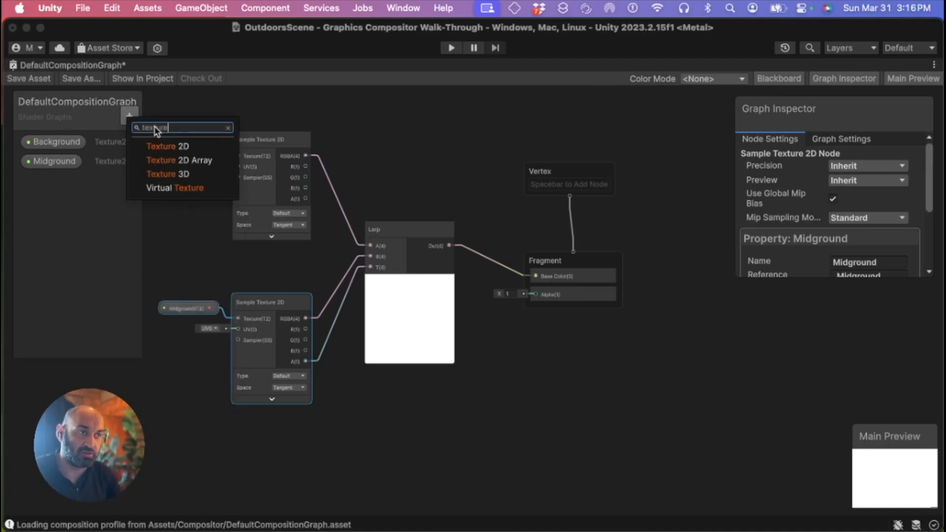
pyautogui.click(187, 147)
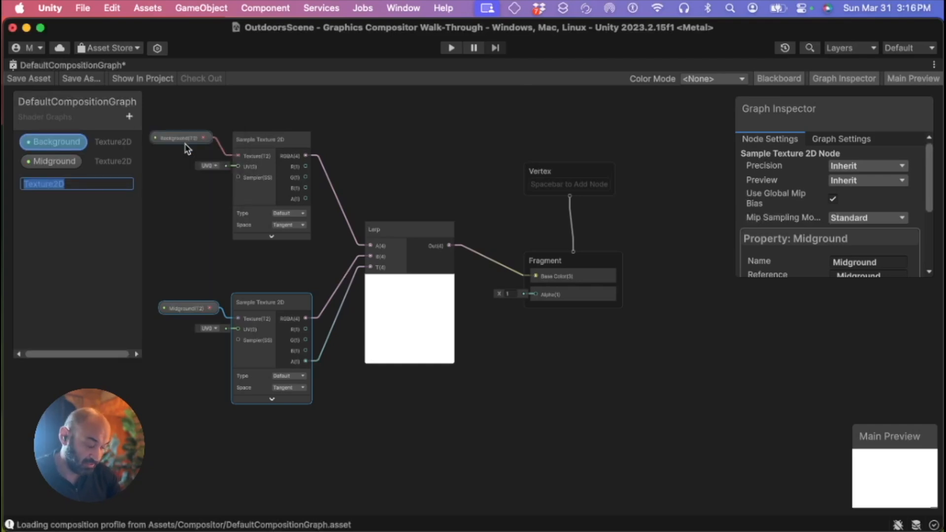
pyautogui.write('Foreground')
pyautogui.press('Return')
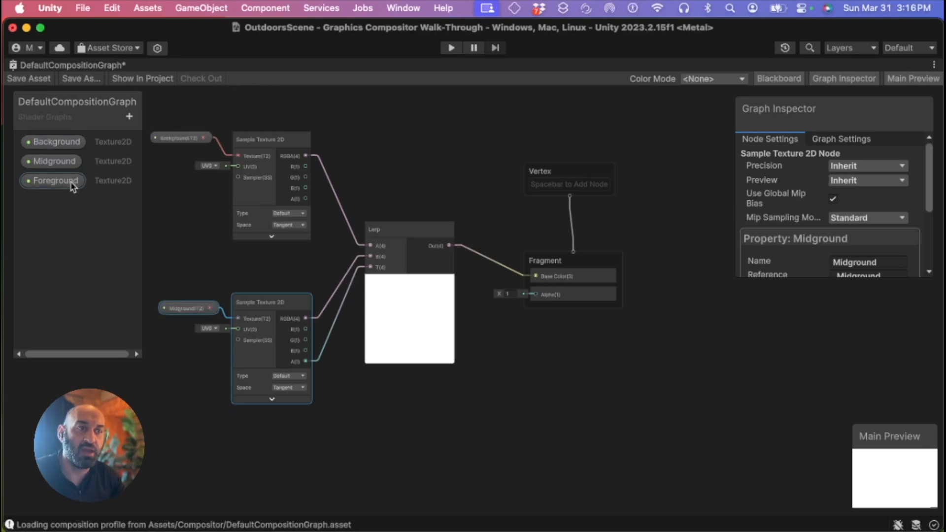
# Place a Foreground property node in the graph below the Midground nodes
pyautogui.click(55, 184)
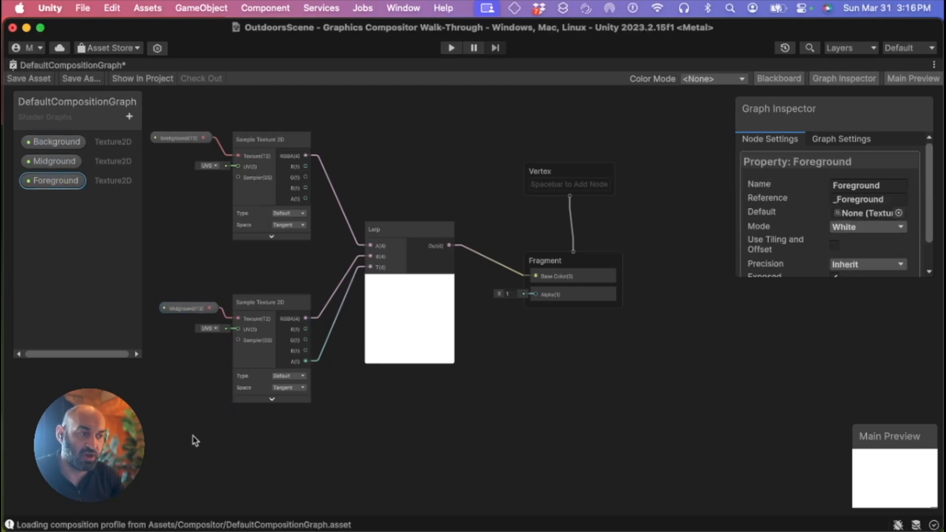
pyautogui.moveTo(197, 442); pyautogui.dragTo(209, 440)
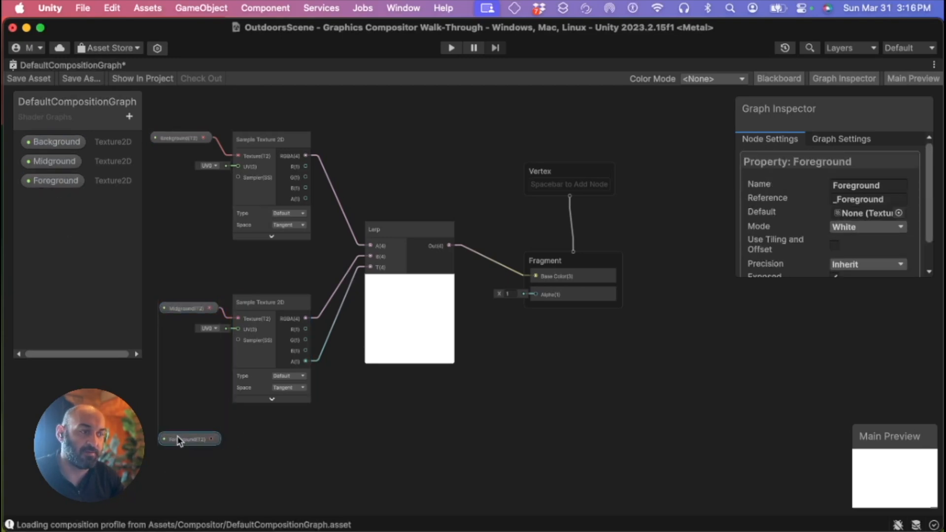
pyautogui.moveTo(232, 446); pyautogui.dragTo(285, 332, button='middle')
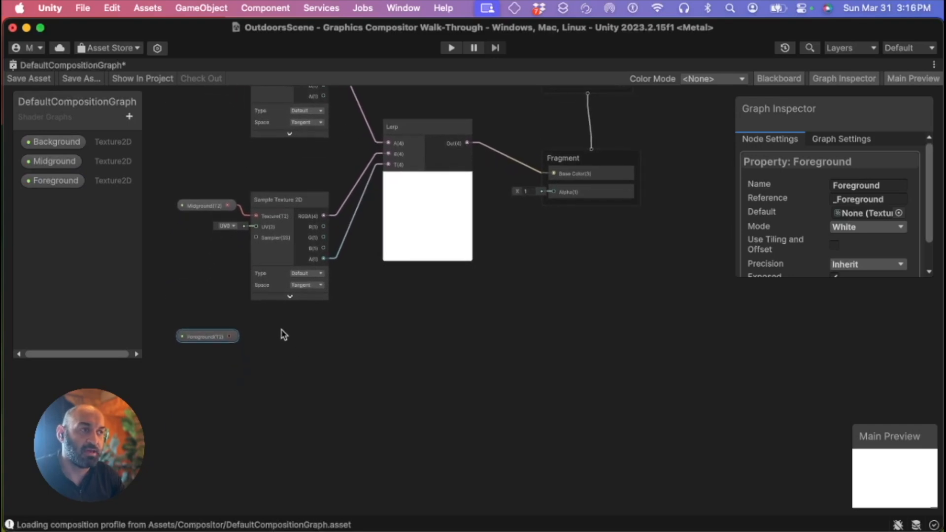
# Create a Sample Texture 2D node next to the Foreground property node and collapse its preview
pyautogui.rightClick(255, 341)
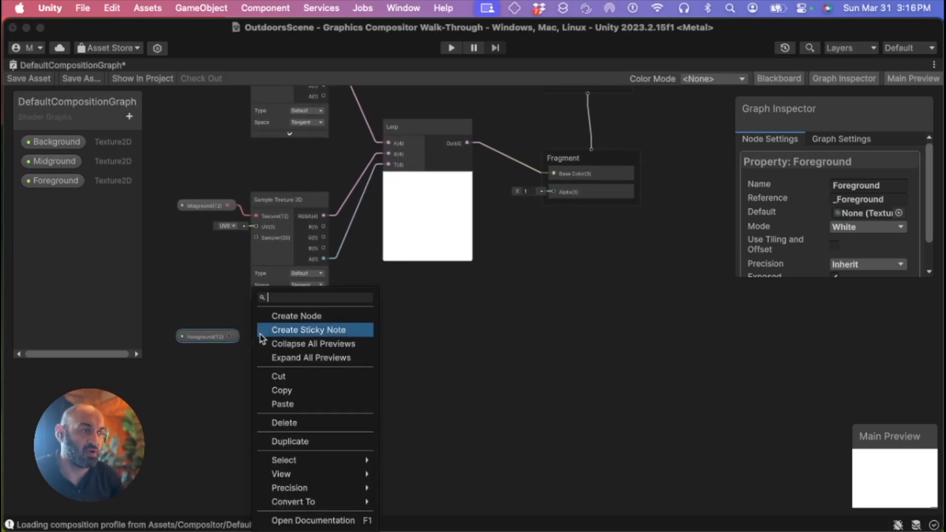
pyautogui.click(347, 320)
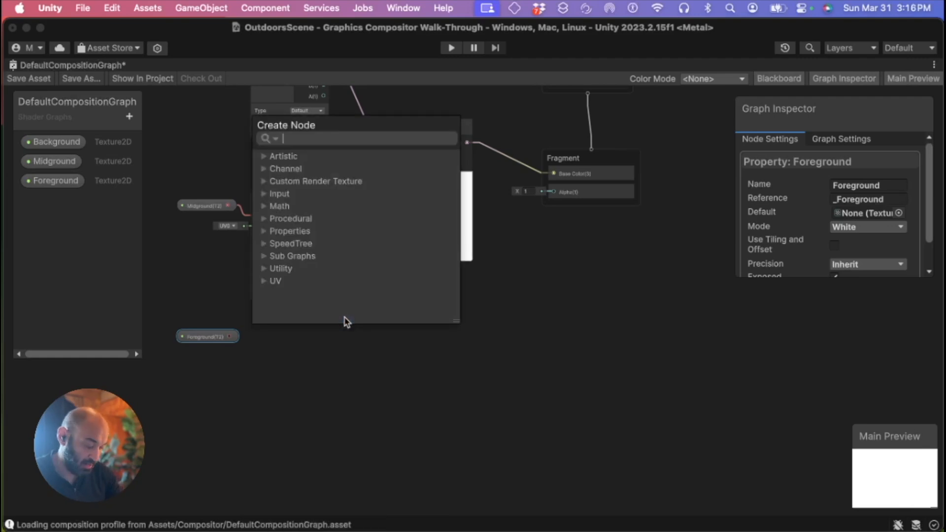
pyautogui.write('Samp')
pyautogui.write('le')
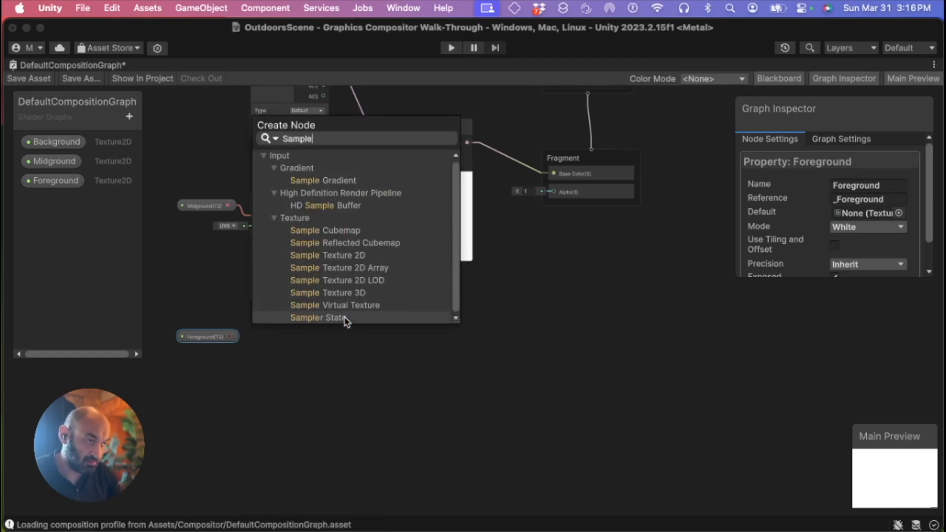
pyautogui.write(' Texture 2d')
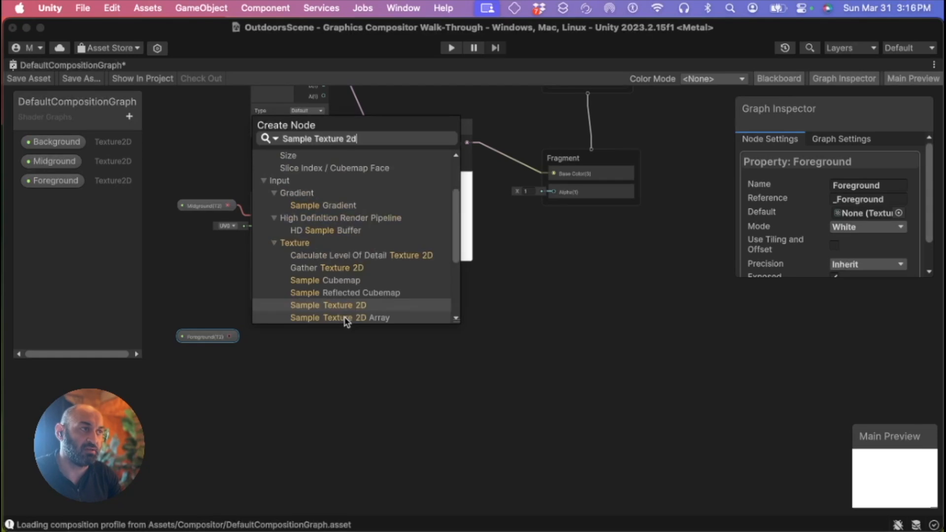
pyautogui.press('Return')
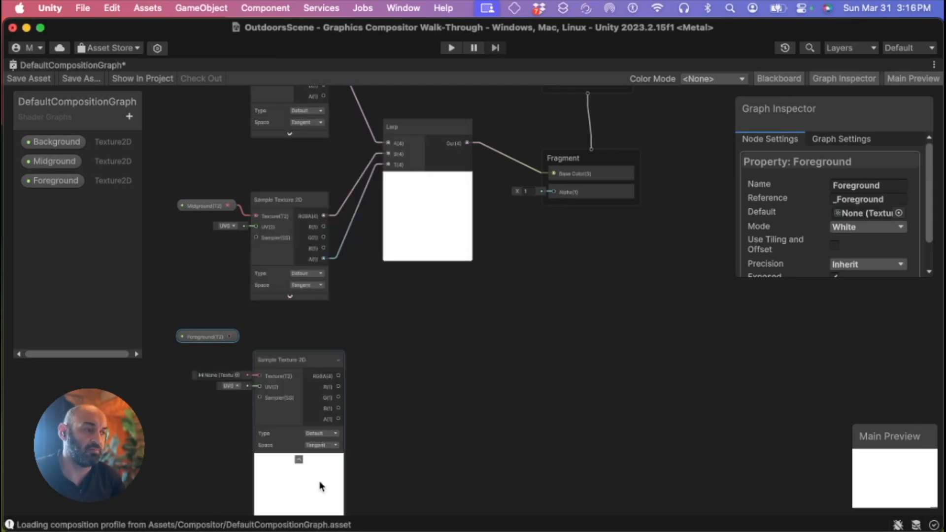
pyautogui.click(299, 459)
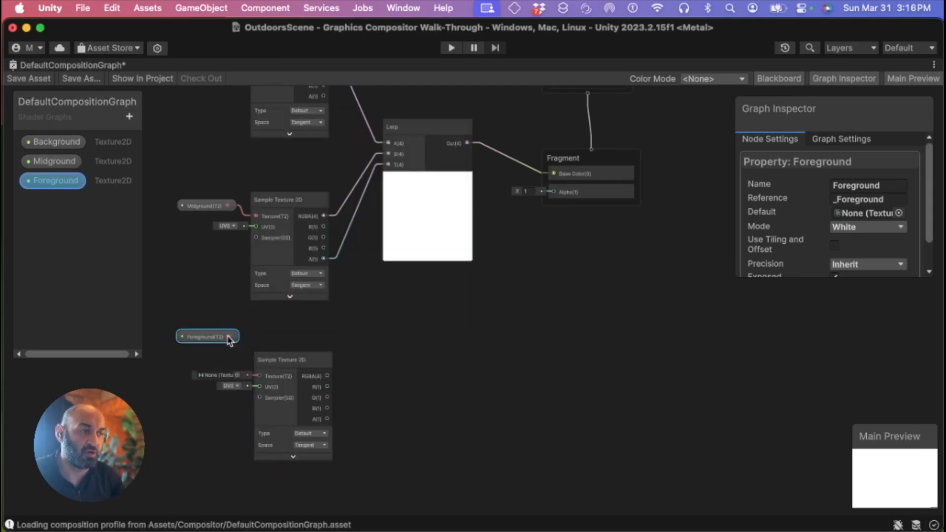
# Connect the Foreground property to the new Sample Texture 2D node's Texture input
pyautogui.moveTo(230, 338); pyautogui.dragTo(270, 342)
pyautogui.click(275, 363)
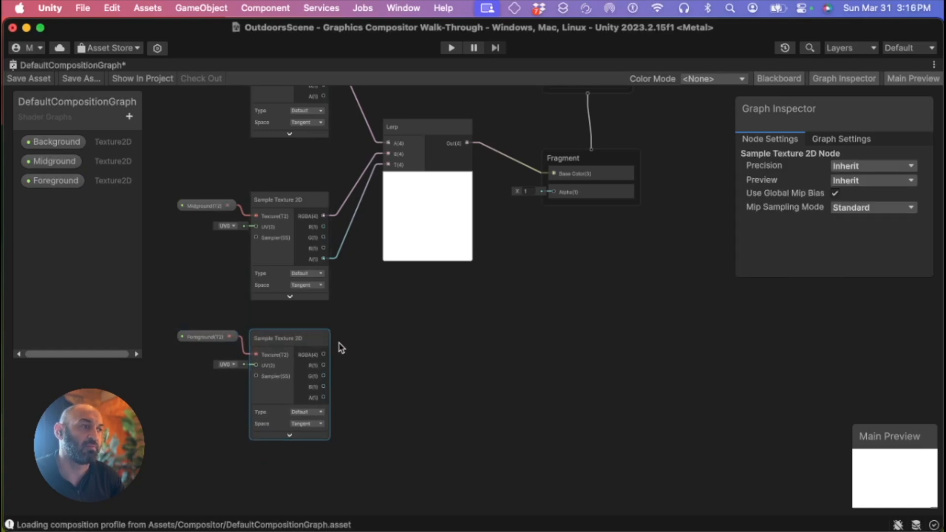
pyautogui.scroll(2, 387, 362)
pyautogui.moveTo(387, 362); pyautogui.dragTo(391, 414, button='middle')
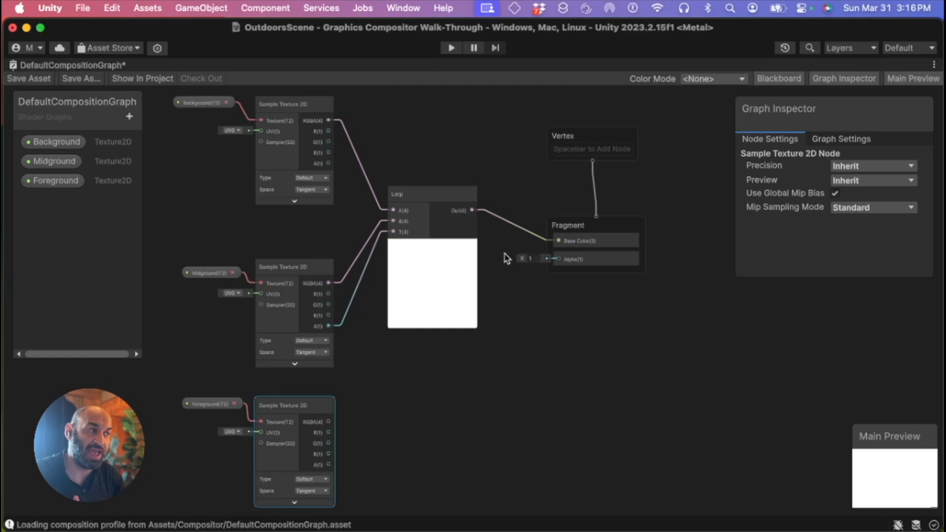
# Delete the connection between the first Lerp node's output and the Fragment Base Color
pyautogui.rightClick(512, 226)
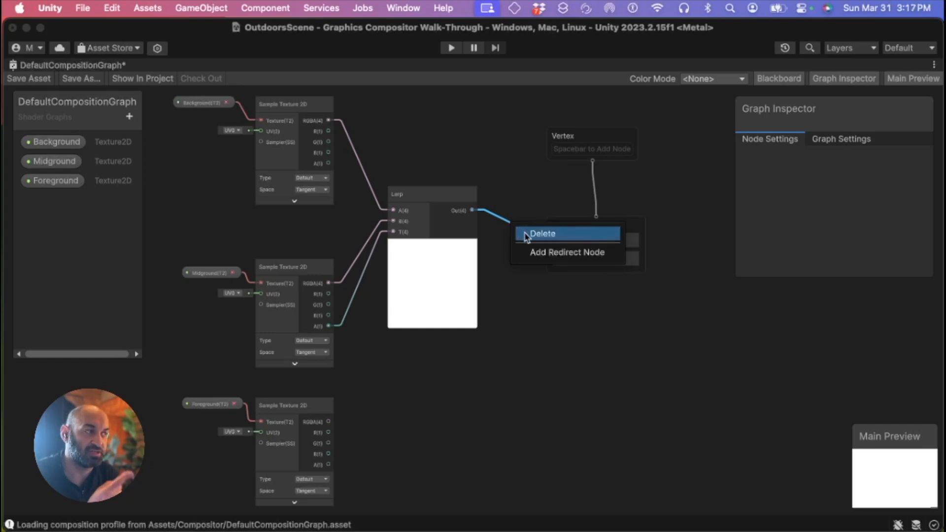
pyautogui.click(526, 236)
# Create a second Lerp node beside the Foreground Sample Texture 2D node
pyautogui.moveTo(390, 380); pyautogui.dragTo(361, 342, button='middle')
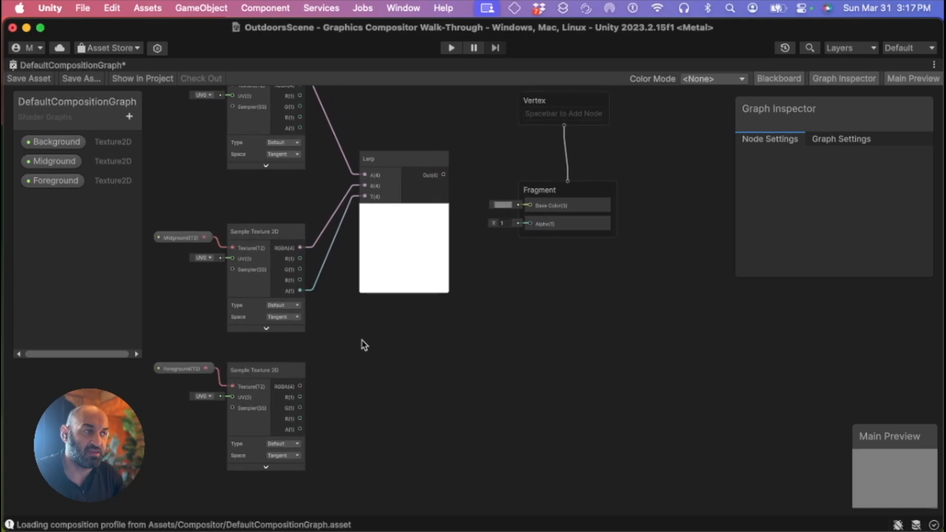
pyautogui.rightClick(407, 339)
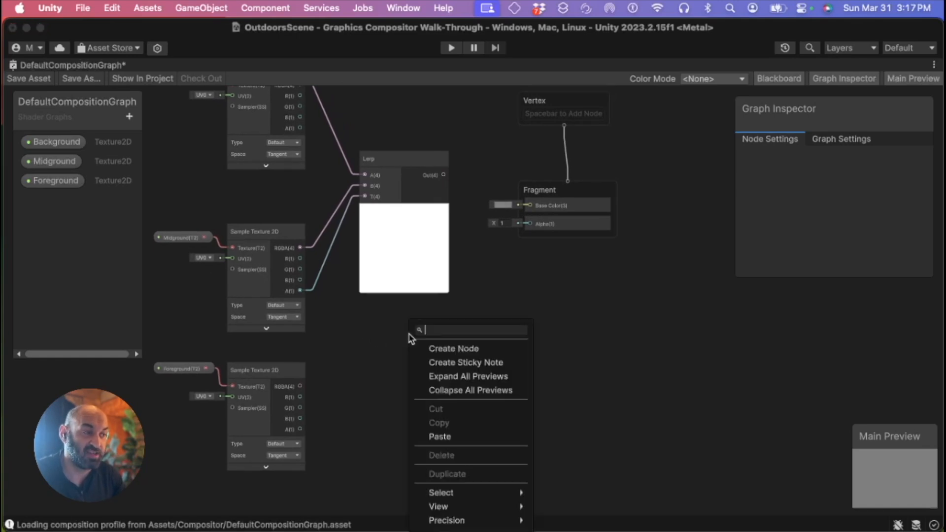
pyautogui.click(502, 351)
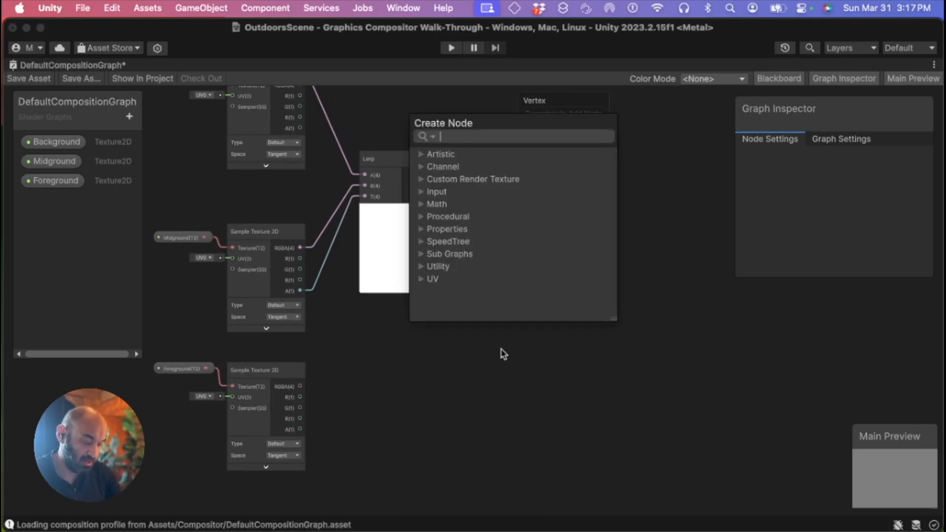
pyautogui.write('lepr')
pyautogui.press('BackSpace')
pyautogui.press('BackSpace')
pyautogui.write('rp')
pyautogui.press('Return')
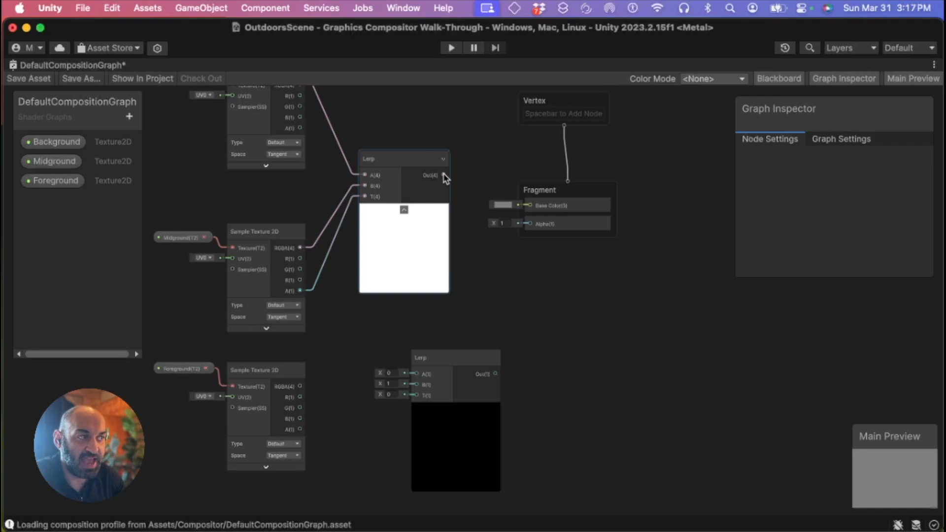
# Connect the first Lerp node's output to the second Lerp node's A input
pyautogui.moveTo(343, 119); pyautogui.dragTo(373, 166, button='middle')
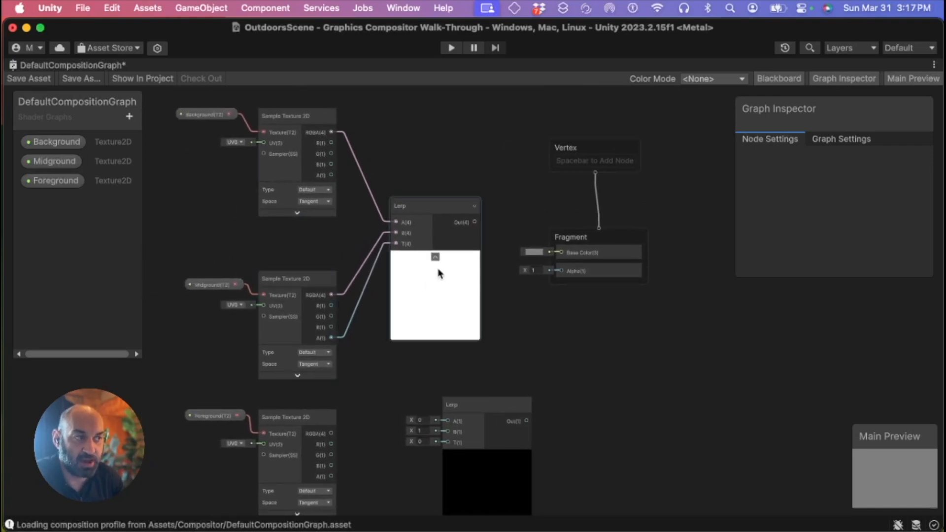
pyautogui.moveTo(498, 167); pyautogui.dragTo(439, 122, button='middle')
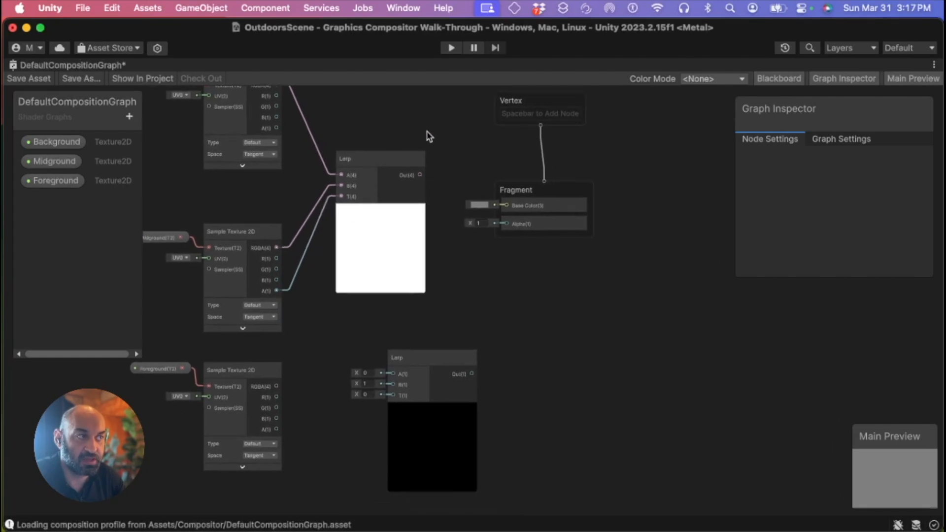
pyautogui.moveTo(421, 176); pyautogui.dragTo(487, 349)
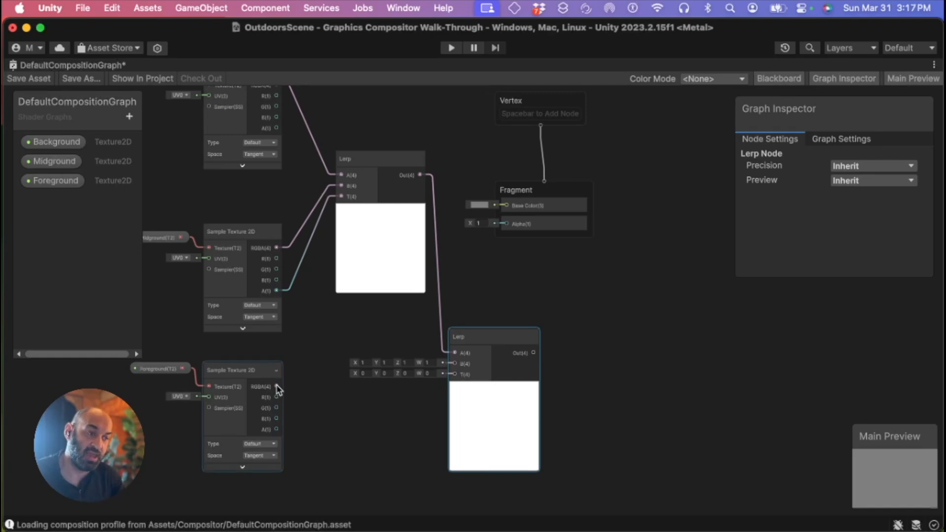
# Connect the Foreground texture's RGBA to the second Lerp's B input and its alpha to T
pyautogui.moveTo(277, 388); pyautogui.dragTo(455, 364)
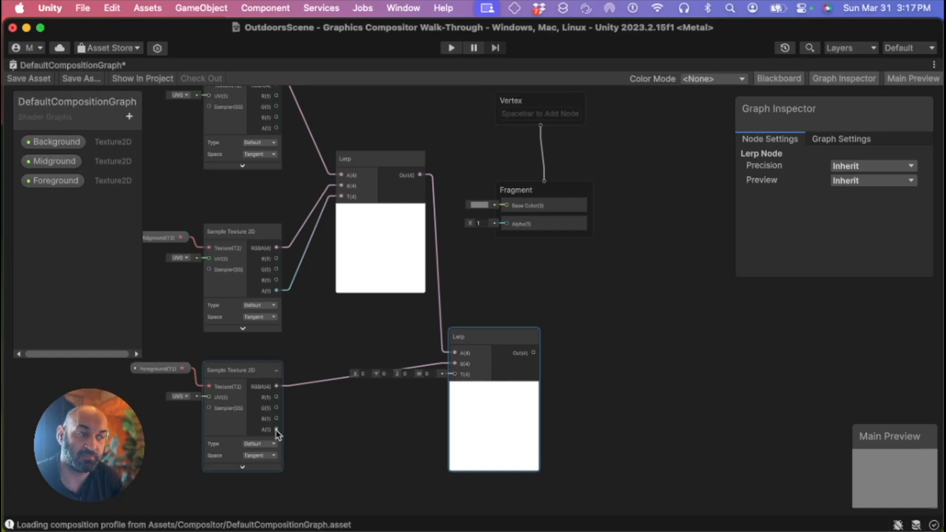
pyautogui.moveTo(278, 433); pyautogui.dragTo(456, 380)
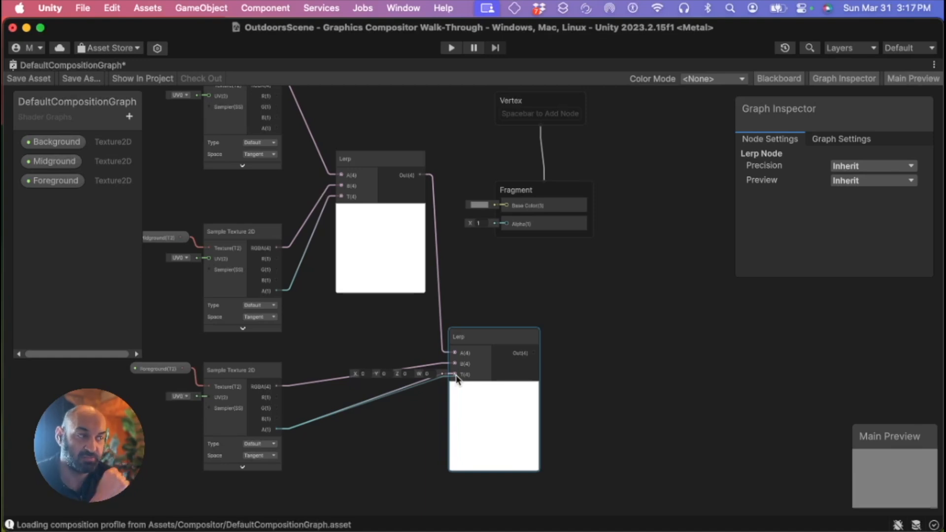
pyautogui.moveTo(457, 380); pyautogui.dragTo(458, 379)
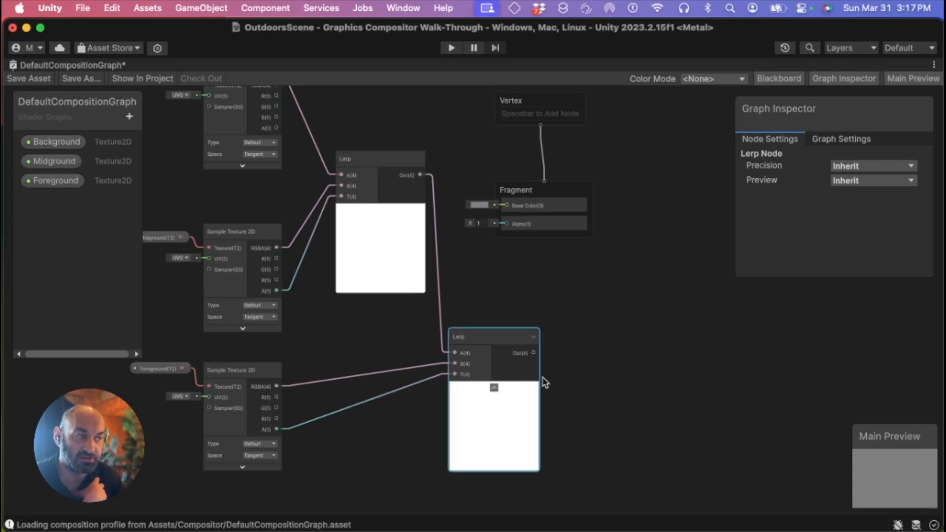
# Tidy the graph layout by moving the Vertex and Fragment blocks right and the second Lerp node up
pyautogui.moveTo(567, 286); pyautogui.dragTo(592, 310, button='middle')
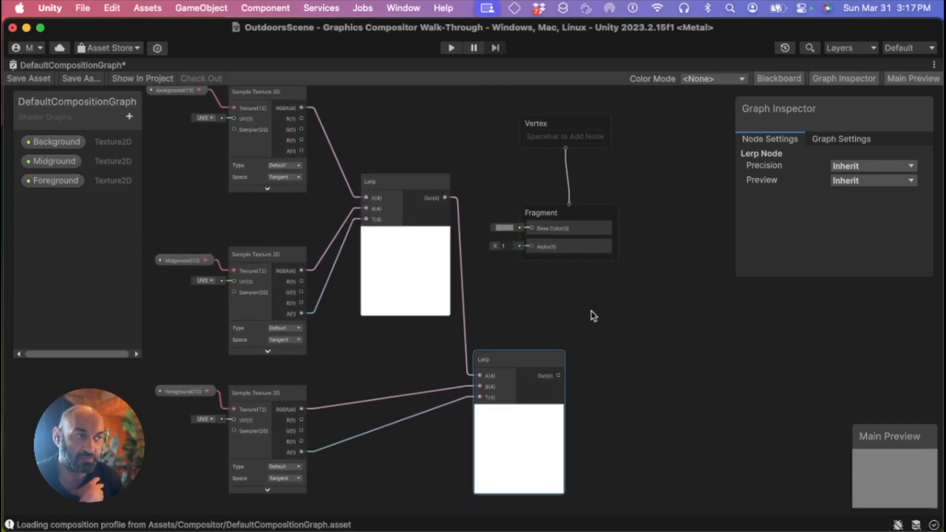
pyautogui.moveTo(510, 95); pyautogui.dragTo(655, 296)
pyautogui.moveTo(592, 215); pyautogui.dragTo(675, 262)
pyautogui.moveTo(508, 362); pyautogui.dragTo(510, 324)
pyautogui.moveTo(492, 214); pyautogui.dragTo(512, 230, button='middle')
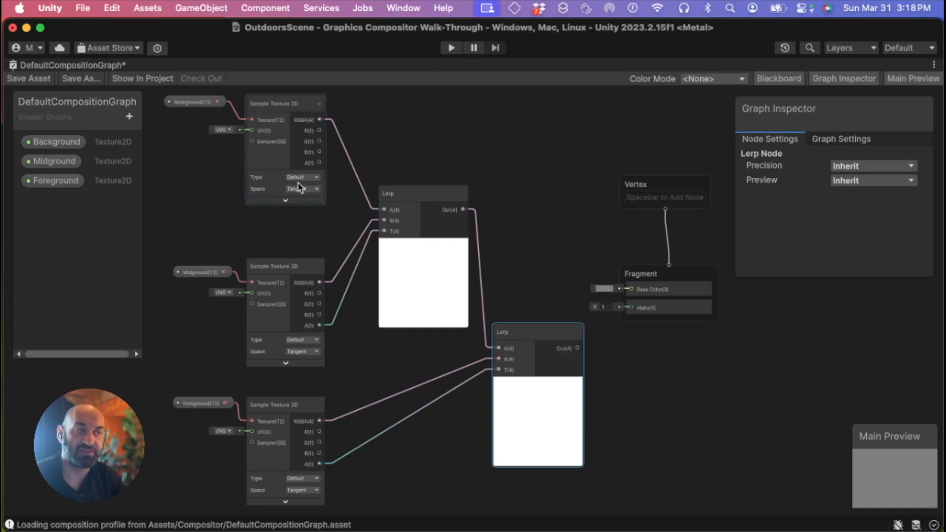
pyautogui.moveTo(269, 105); pyautogui.dragTo(275, 239)
pyautogui.moveTo(444, 239); pyautogui.dragTo(445, 120, button='middle')
pyautogui.click(374, 115)
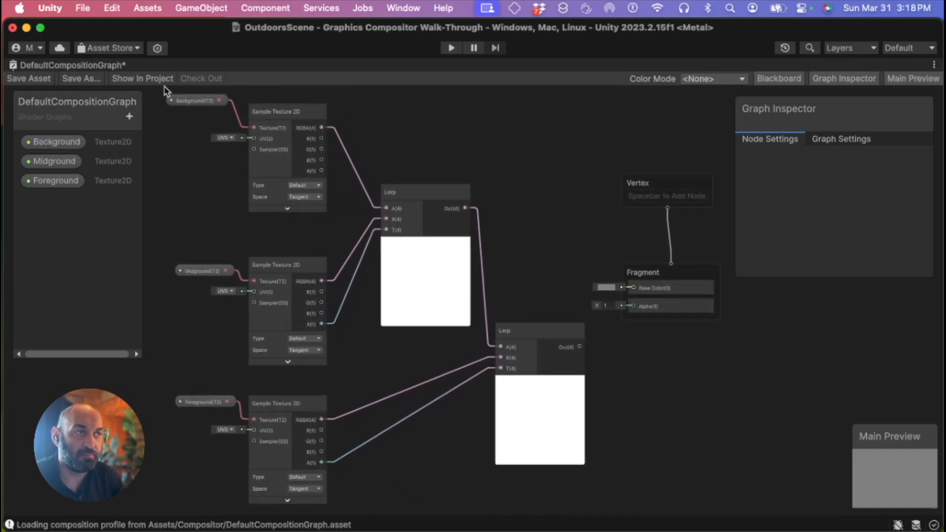
# Reposition the property and texture node groups and shift the Vertex and Fragment blocks further right
pyautogui.moveTo(156, 94); pyautogui.dragTo(338, 239)
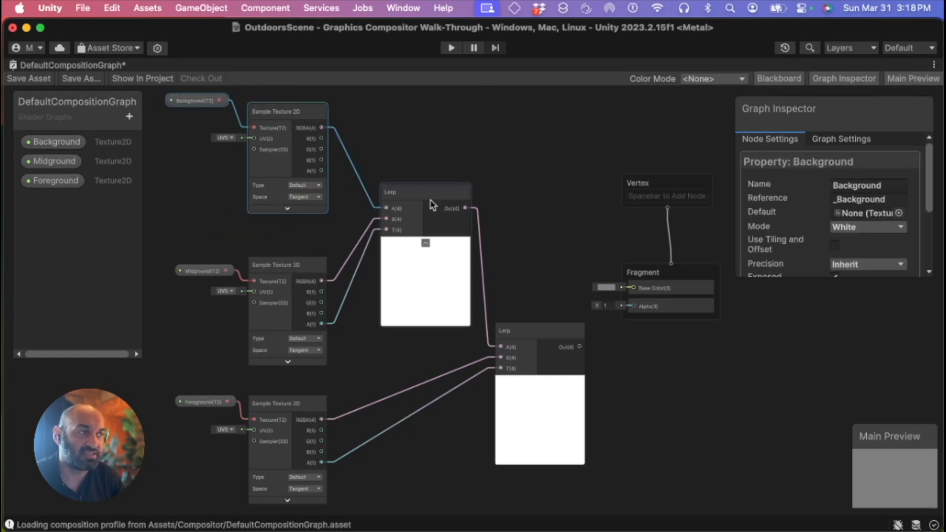
pyautogui.moveTo(181, 252); pyautogui.dragTo(336, 374)
pyautogui.moveTo(377, 181); pyautogui.dragTo(437, 330)
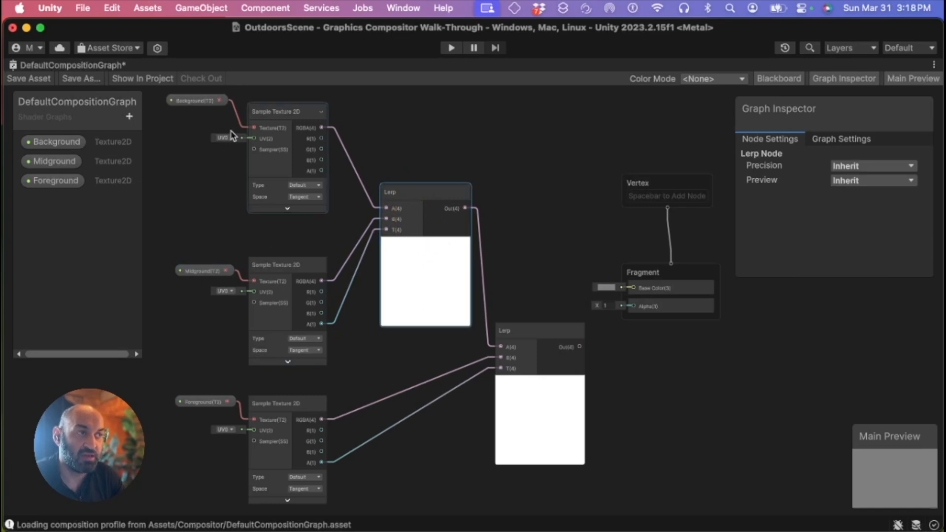
pyautogui.moveTo(401, 162); pyautogui.dragTo(442, 348)
pyautogui.moveTo(429, 348); pyautogui.dragTo(440, 283, button='middle')
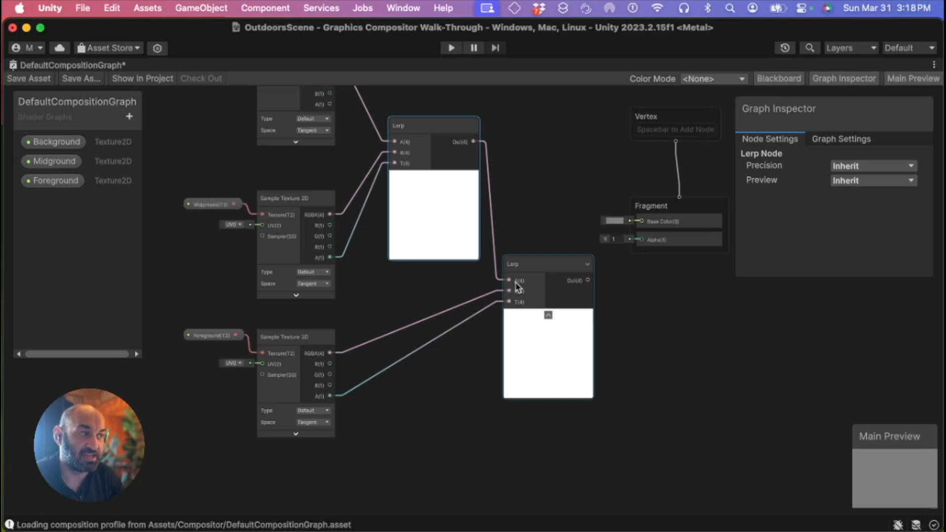
pyautogui.moveTo(189, 320); pyautogui.dragTo(340, 471)
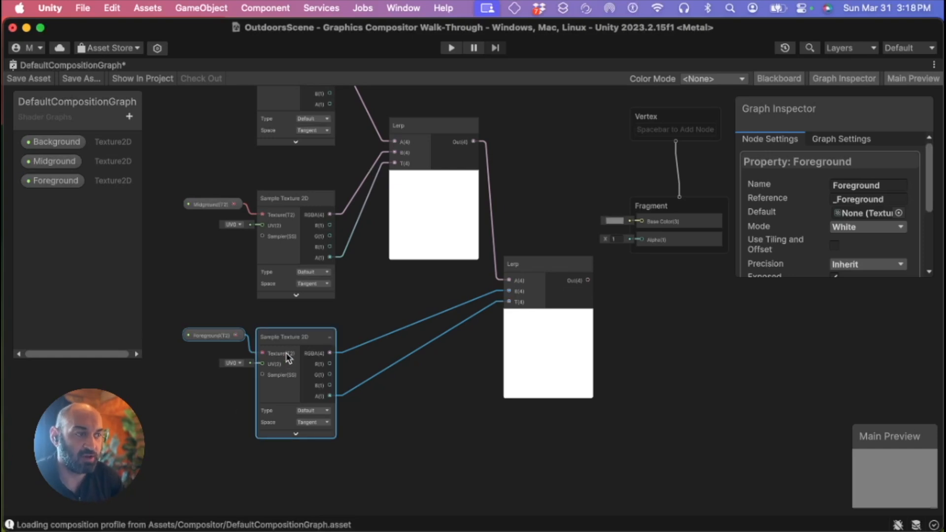
pyautogui.hscroll(5, 695, 339)
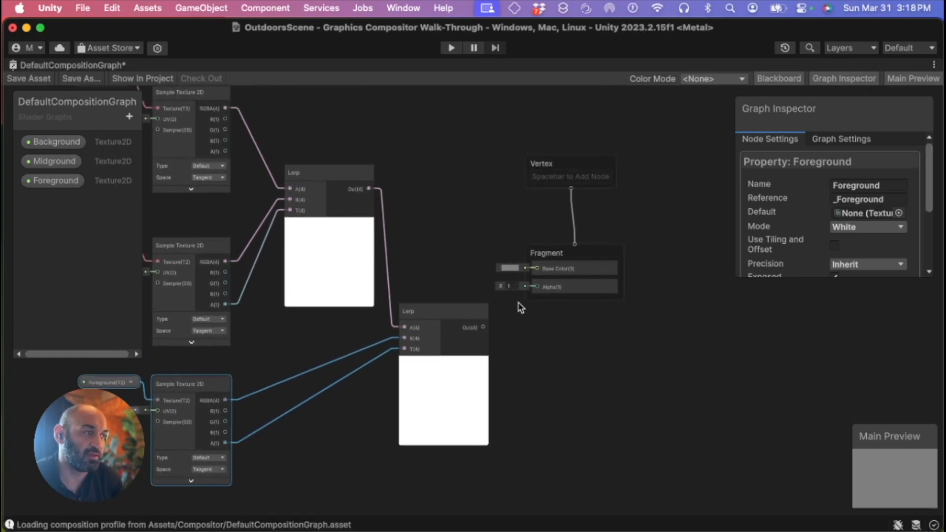
pyautogui.moveTo(503, 135); pyautogui.dragTo(621, 306)
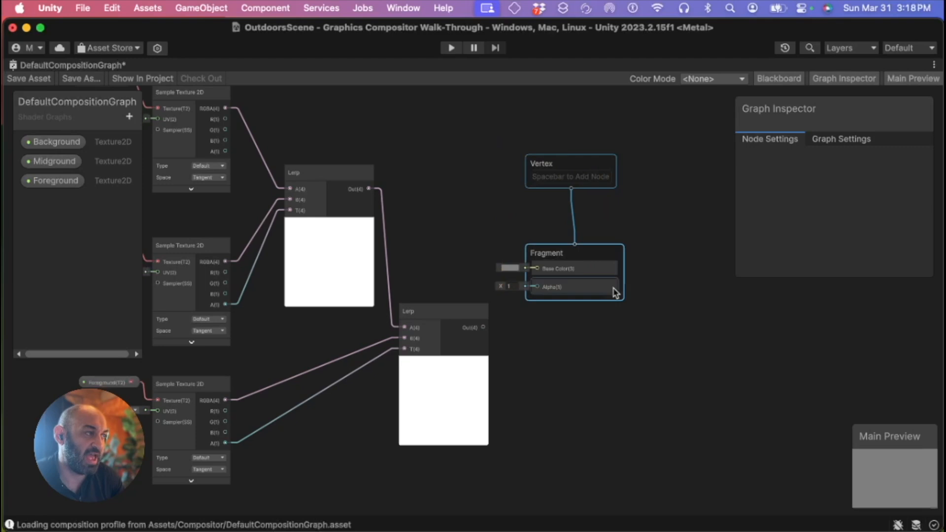
pyautogui.moveTo(603, 260); pyautogui.dragTo(645, 260)
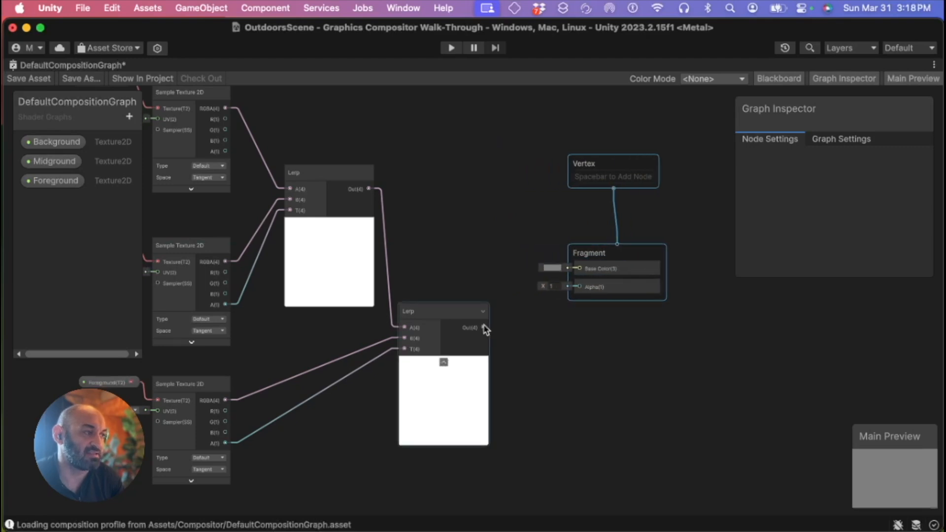
# Connect the second Lerp node's output to the Fragment Base Color and save the graph asset
pyautogui.moveTo(485, 329); pyautogui.dragTo(582, 270)
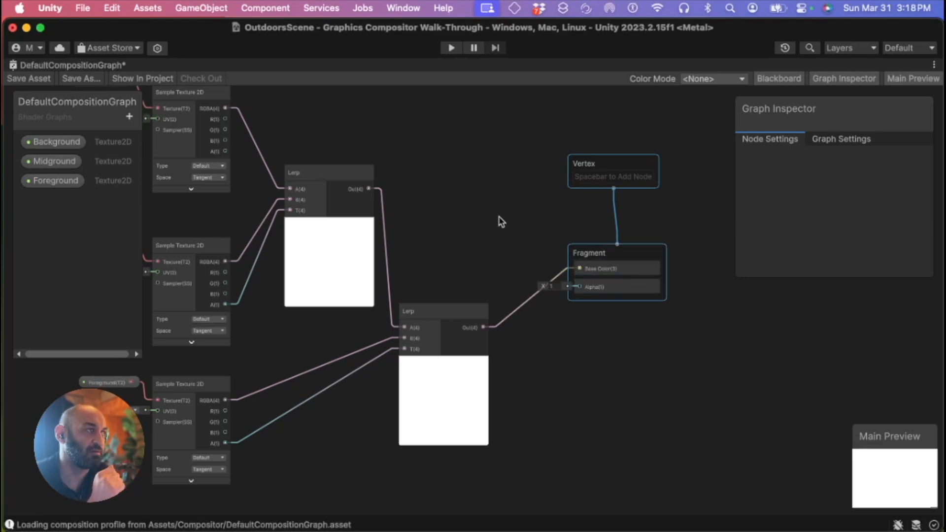
pyautogui.click(31, 83)
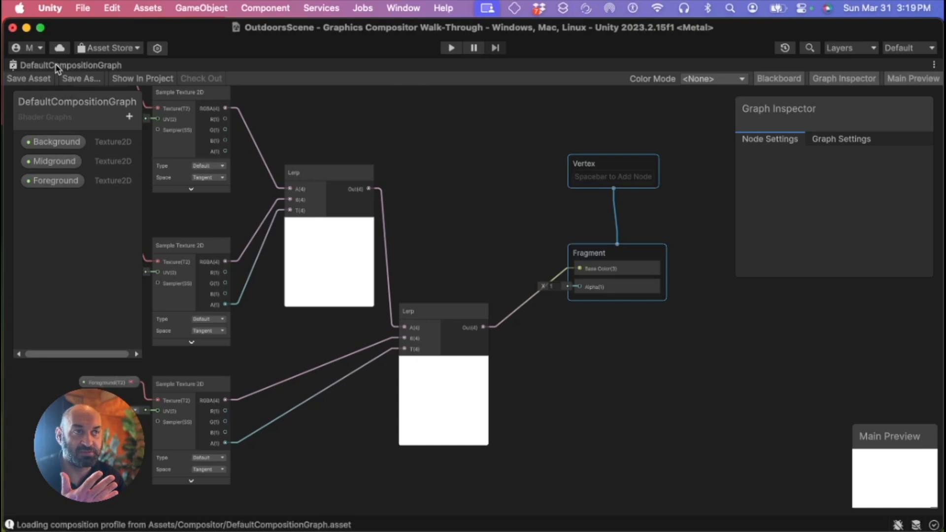
# Restore the graph window to its docked size and switch to the Graphics Compositor window
pyautogui.doubleClick(58, 66)
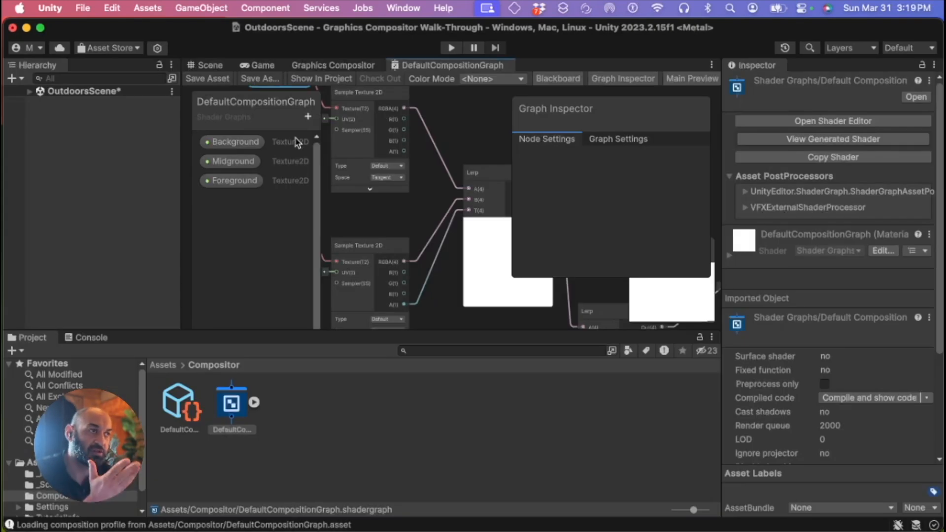
pyautogui.click(340, 67)
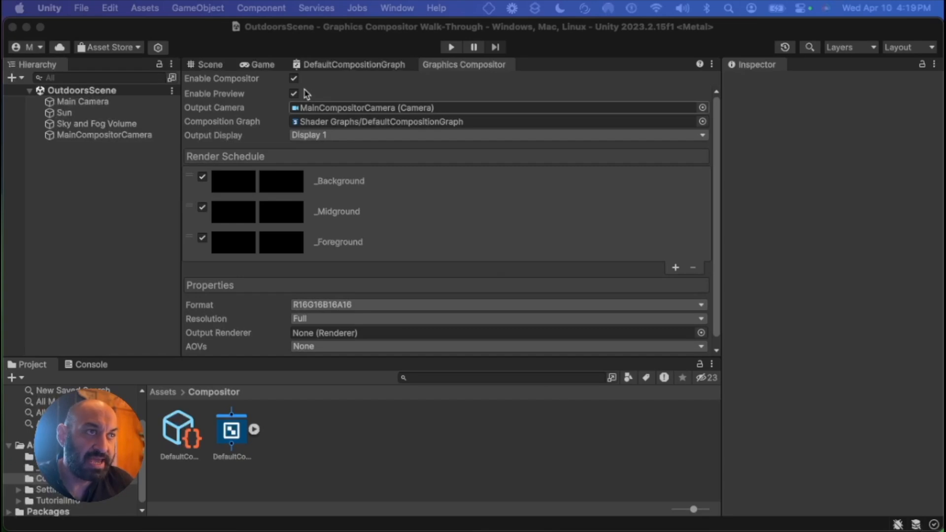
# Dock the Game view above the Inspector and switch to the Scene view
pyautogui.moveTo(261, 66); pyautogui.dragTo(798, 94)
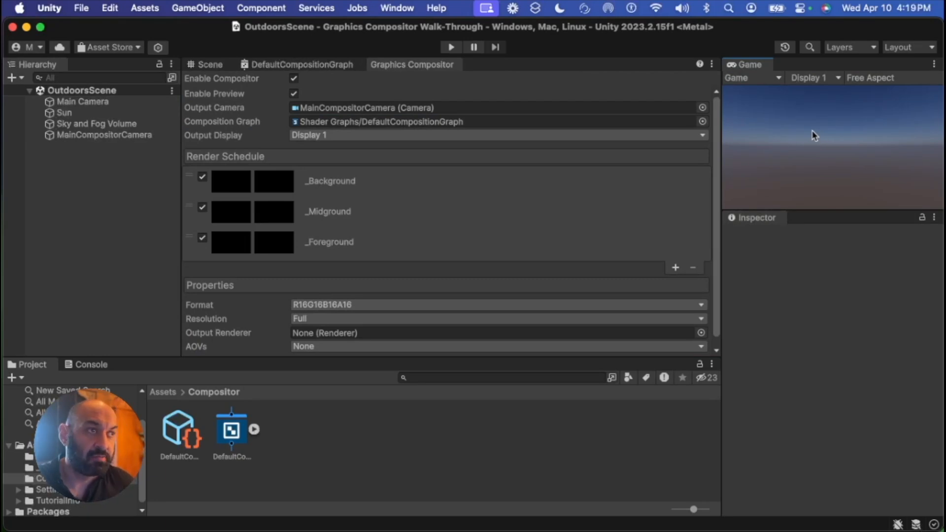
pyautogui.click(217, 67)
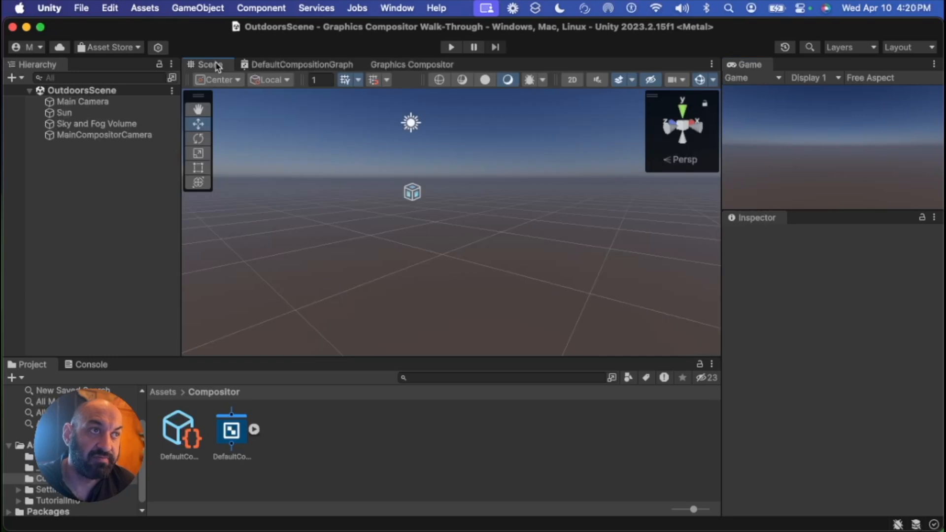
# Create a cube 3D object in the hierarchy and rename it Cube BG
pyautogui.rightClick(86, 166)
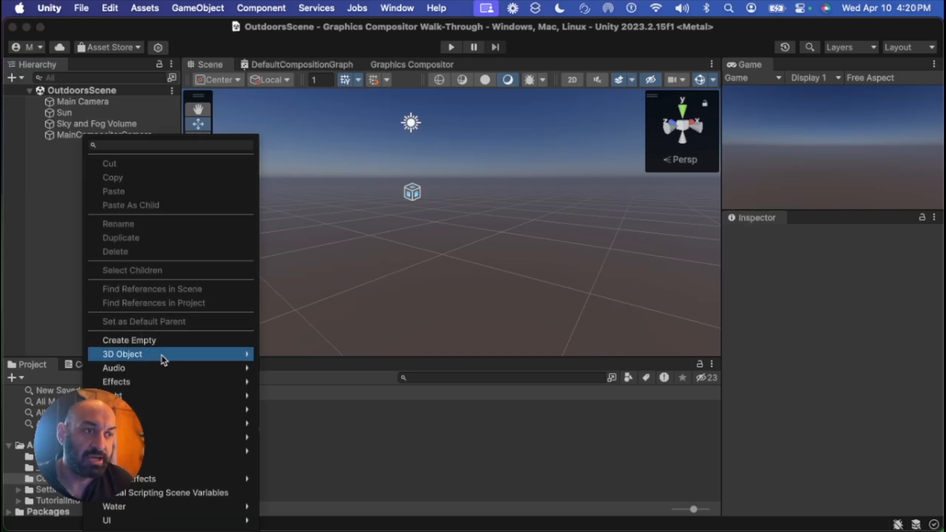
pyautogui.moveTo(183, 361)
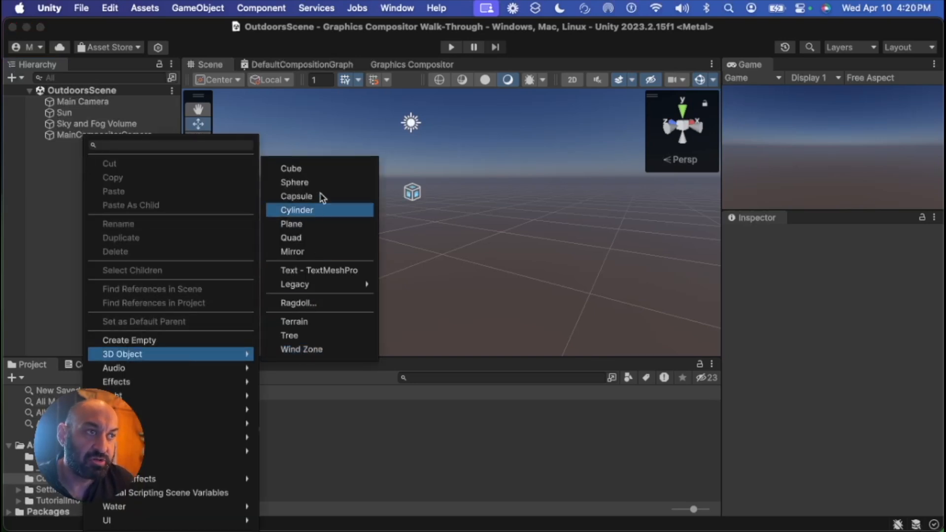
pyautogui.click(330, 169)
pyautogui.press('Right')
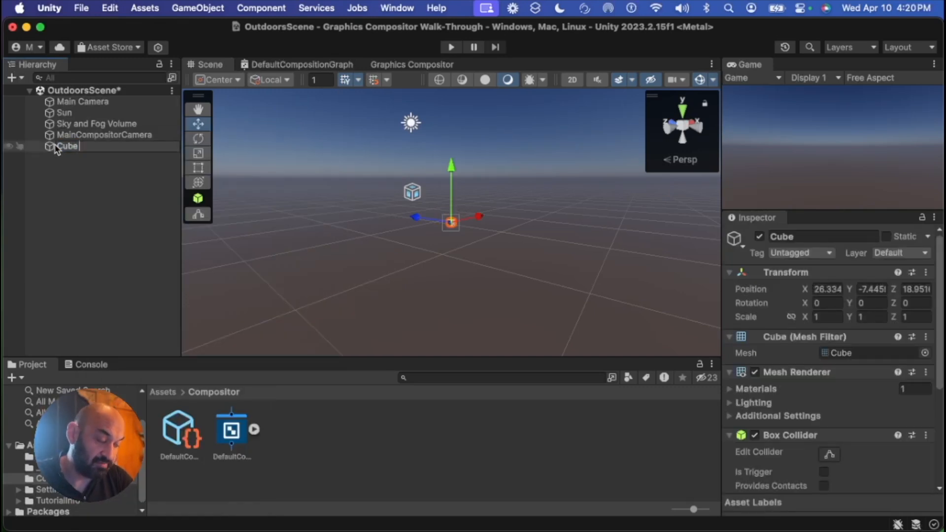
pyautogui.press('Return')
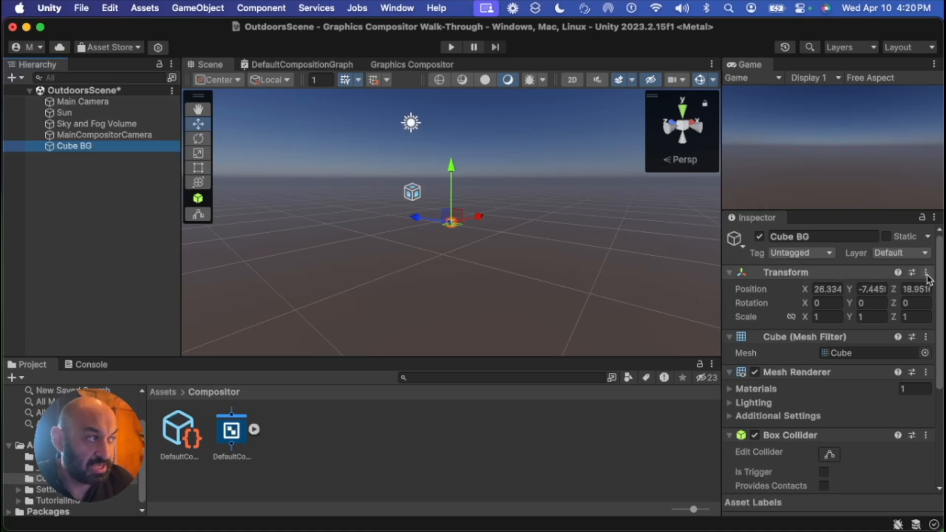
# Reset the Cube BG transform to the origin
pyautogui.click(926, 274)
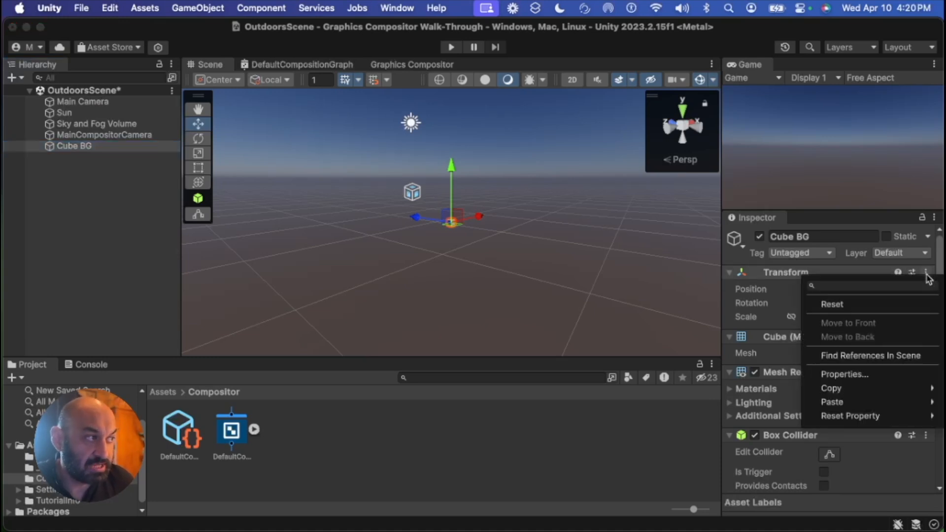
pyautogui.click(893, 305)
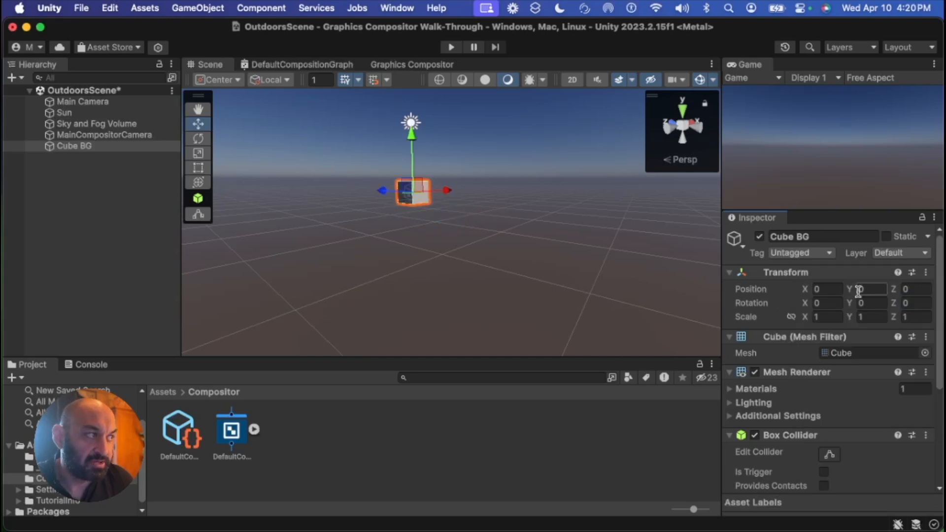
pyautogui.moveTo(513, 220); pyautogui.dragTo(493, 215, button='right')
pyautogui.moveTo(499, 206); pyautogui.dragTo(500, 214, button='middle')
pyautogui.click(64, 181)
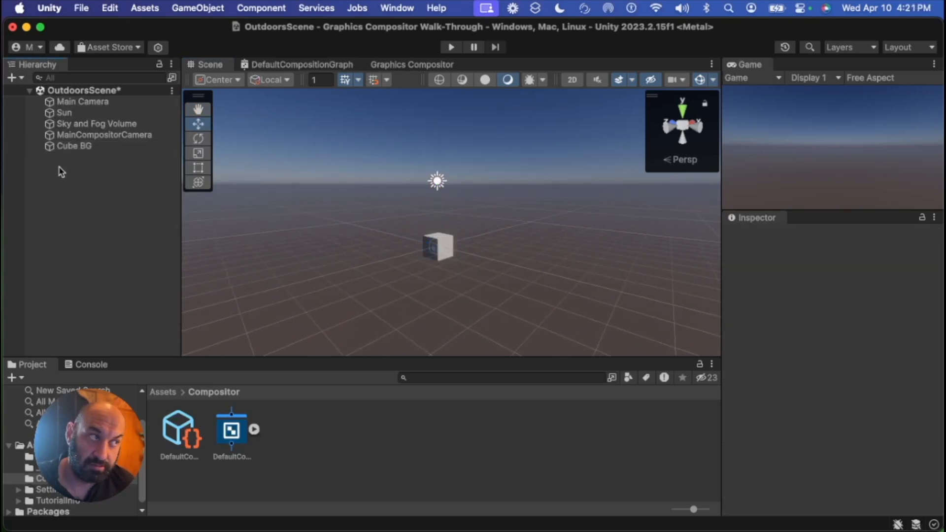
# Create a sphere 3D object in the hierarchy and rename it Sphere FG
pyautogui.rightClick(59, 170)
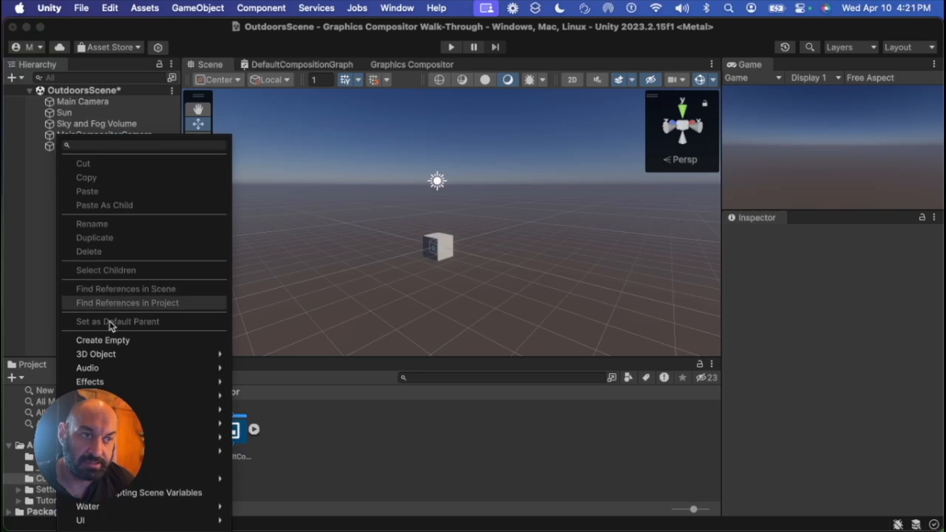
pyautogui.moveTo(169, 355)
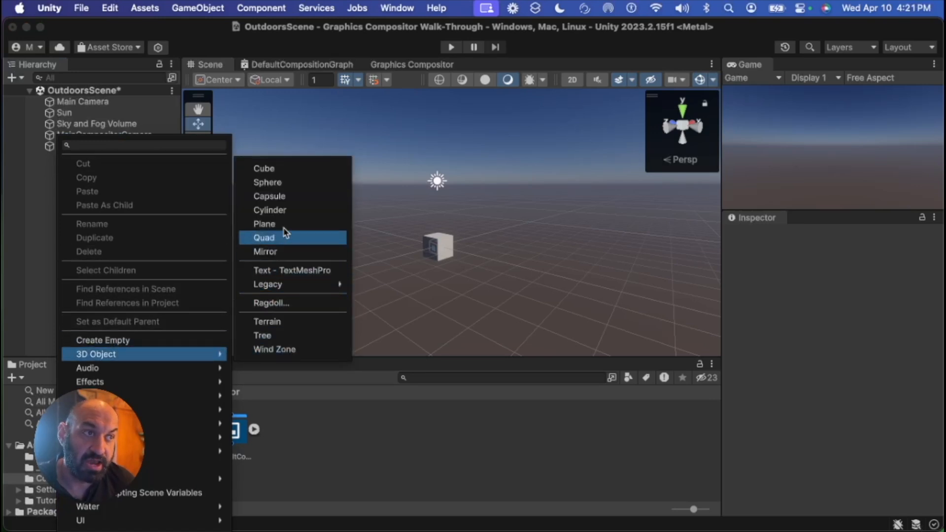
pyautogui.click(294, 183)
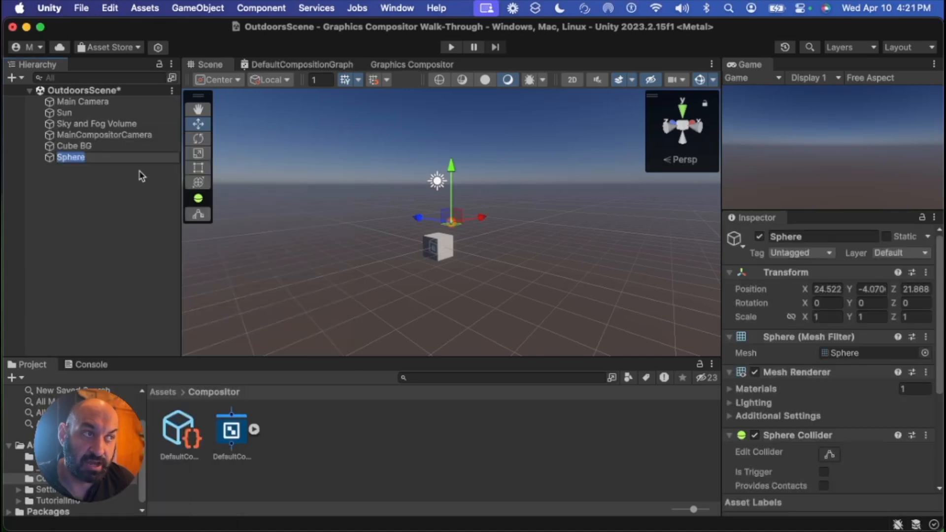
pyautogui.press('Right')
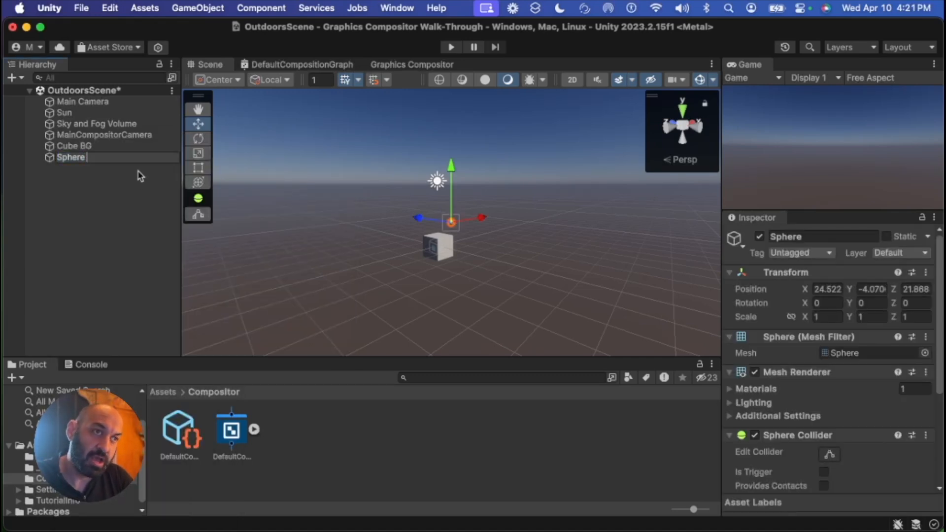
pyautogui.write('FG')
pyautogui.press('Return')
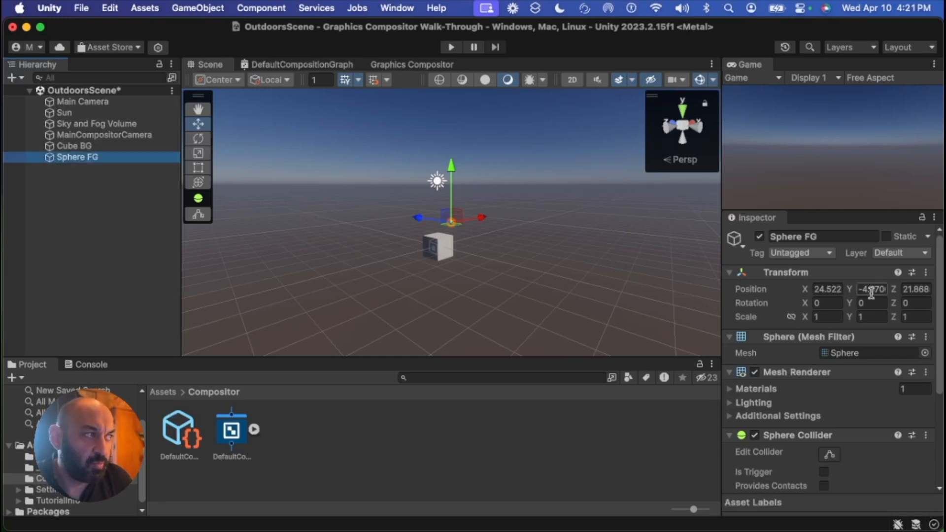
# Reset the Sphere FG transform and move the sphere about 1.16 units along X, beside the cube
pyautogui.click(927, 273)
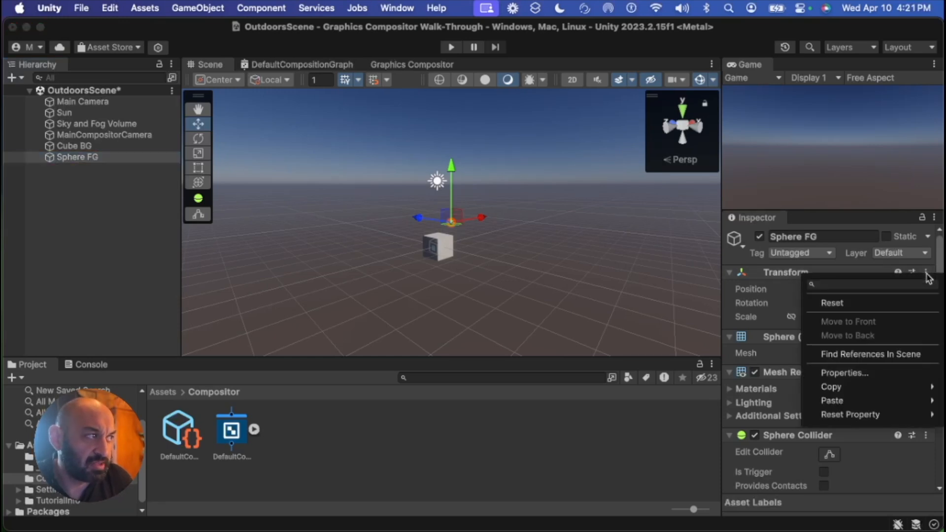
pyautogui.click(885, 302)
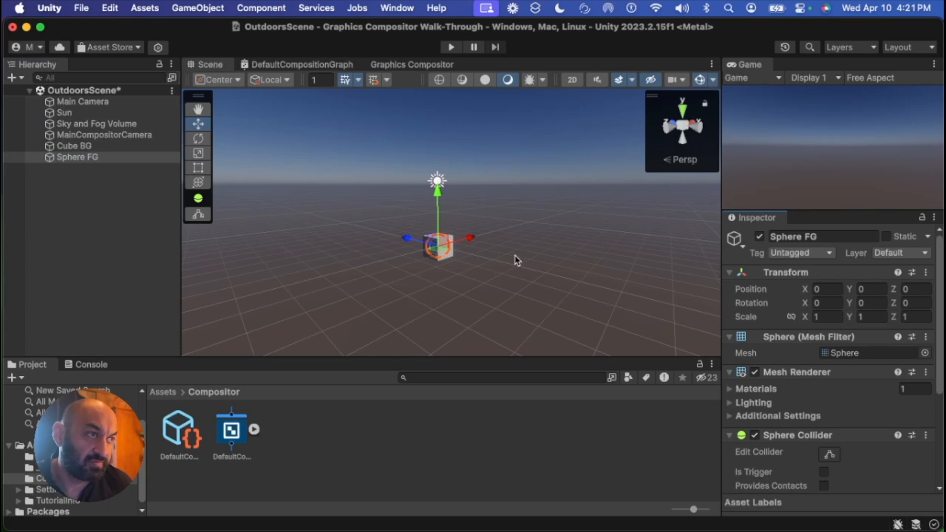
pyautogui.moveTo(508, 277); pyautogui.dragTo(407, 249, button='right')
pyautogui.moveTo(445, 257); pyautogui.dragTo(450, 243, button='middle')
pyautogui.scroll(4, 454, 245)
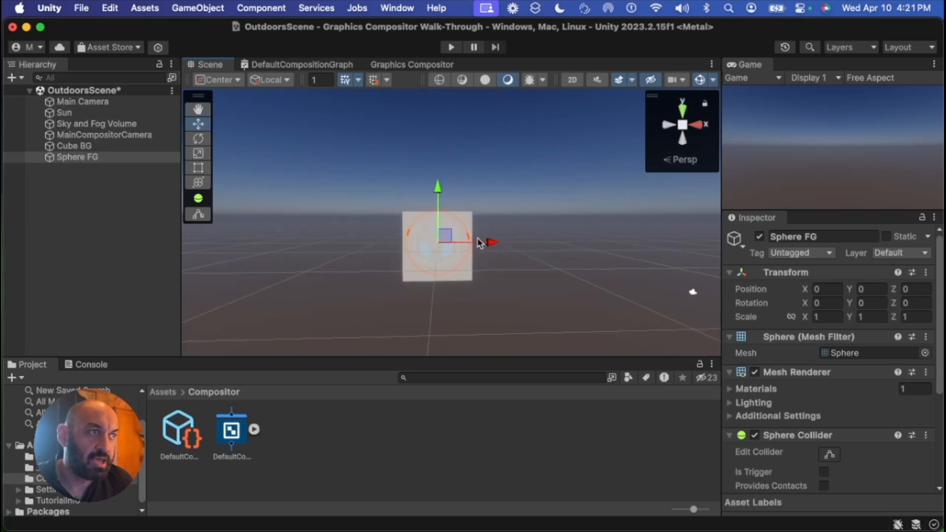
pyautogui.scroll(-4, 456, 245)
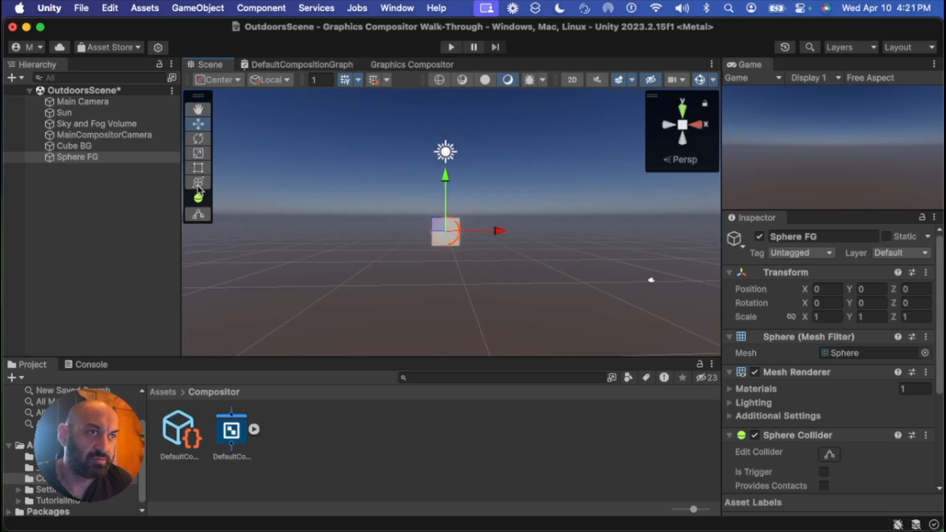
pyautogui.moveTo(502, 233); pyautogui.dragTo(524, 234)
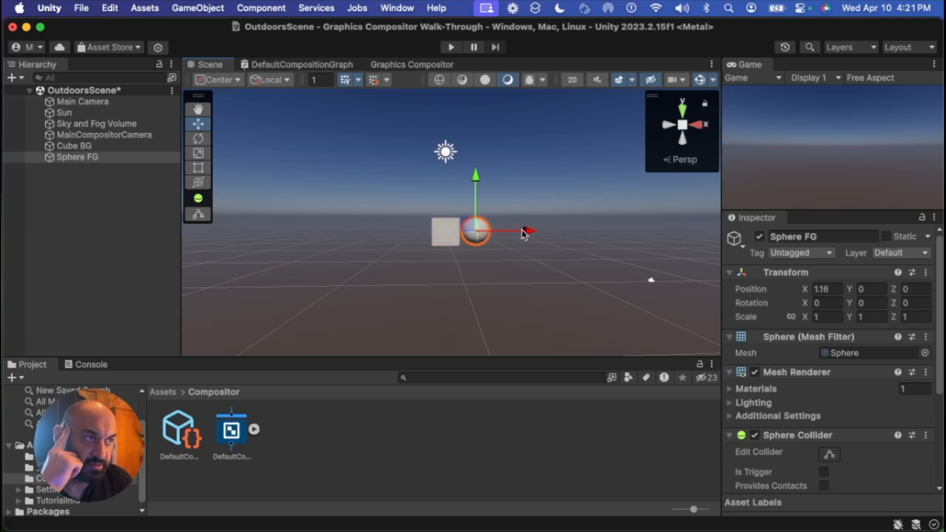
# Move Cube BG slightly to the left along X, away from the sphere
pyautogui.click(442, 230)
pyautogui.click(88, 147)
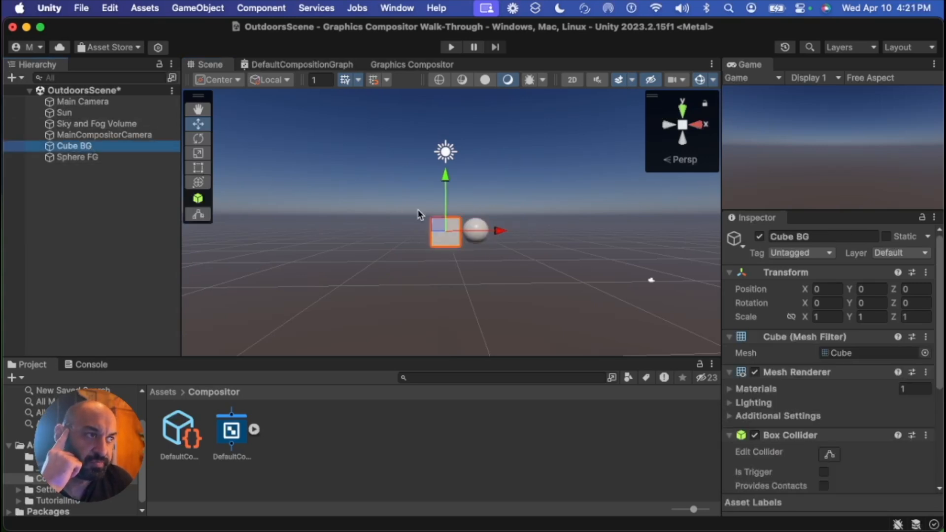
pyautogui.moveTo(499, 231); pyautogui.dragTo(465, 232)
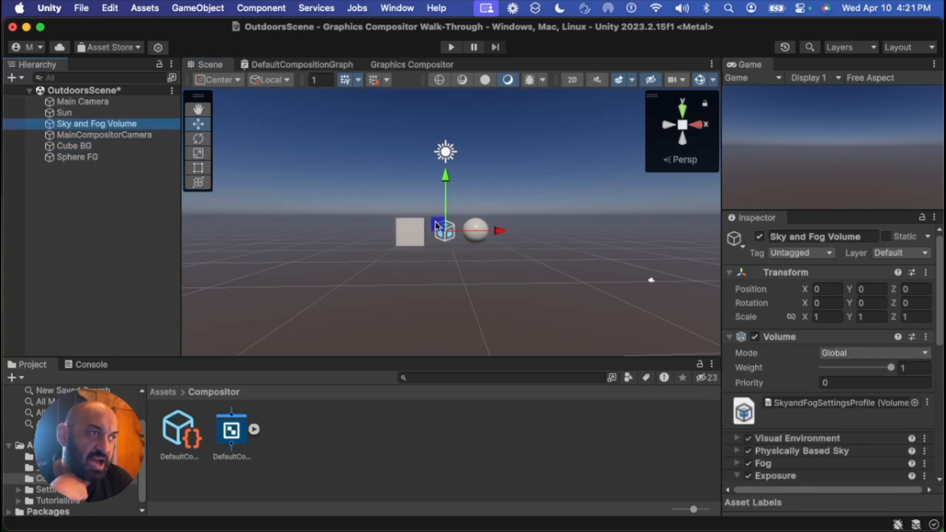
# Move the Sky and Fog Volume and Sun gizmos away from the cube and sphere
pyautogui.moveTo(437, 225); pyautogui.dragTo(175, 348)
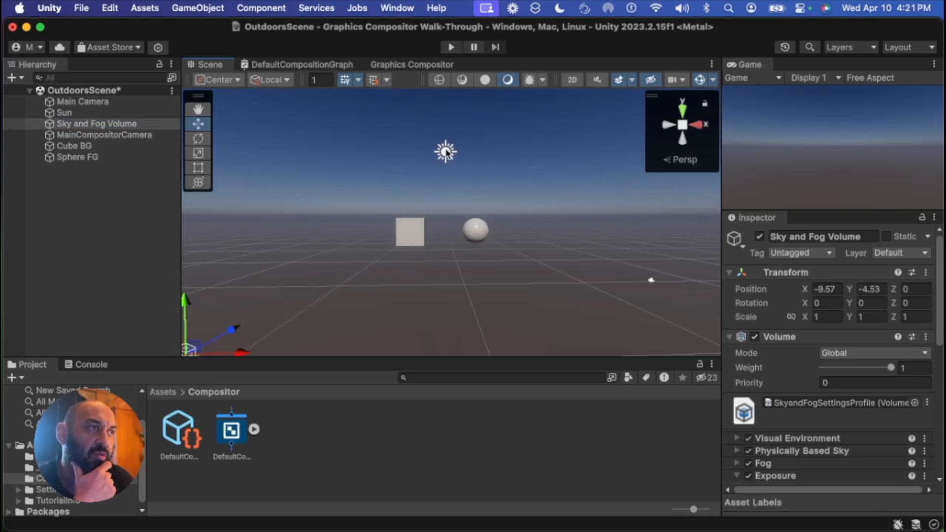
pyautogui.click(446, 152)
pyautogui.moveTo(444, 149); pyautogui.dragTo(184, 355)
pyautogui.moveTo(299, 319); pyautogui.dragTo(228, 349, button='right')
pyautogui.moveTo(305, 293); pyautogui.dragTo(246, 320)
pyautogui.click(313, 291)
pyautogui.moveTo(308, 292); pyautogui.dragTo(256, 318)
pyautogui.moveTo(438, 302); pyautogui.dragTo(485, 271, button='right')
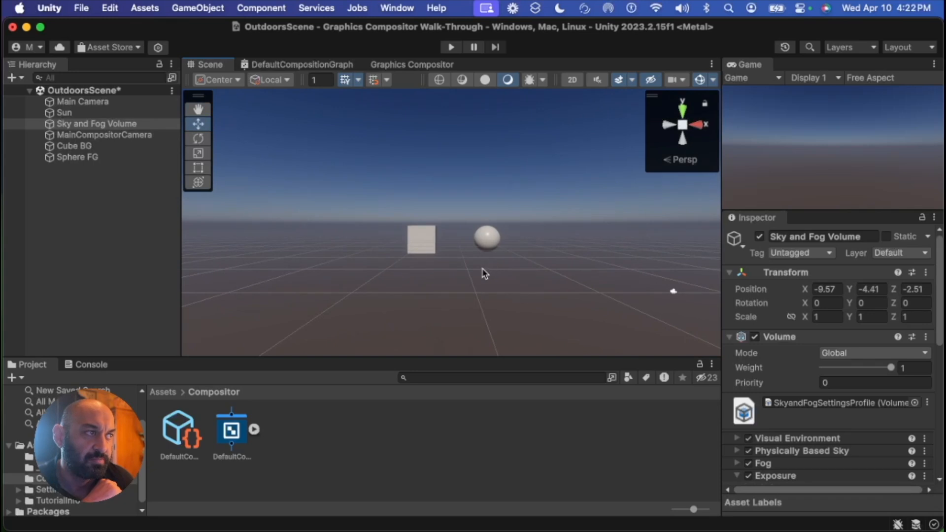
# Align the MainCompositorCamera with the current Scene view
pyautogui.click(413, 65)
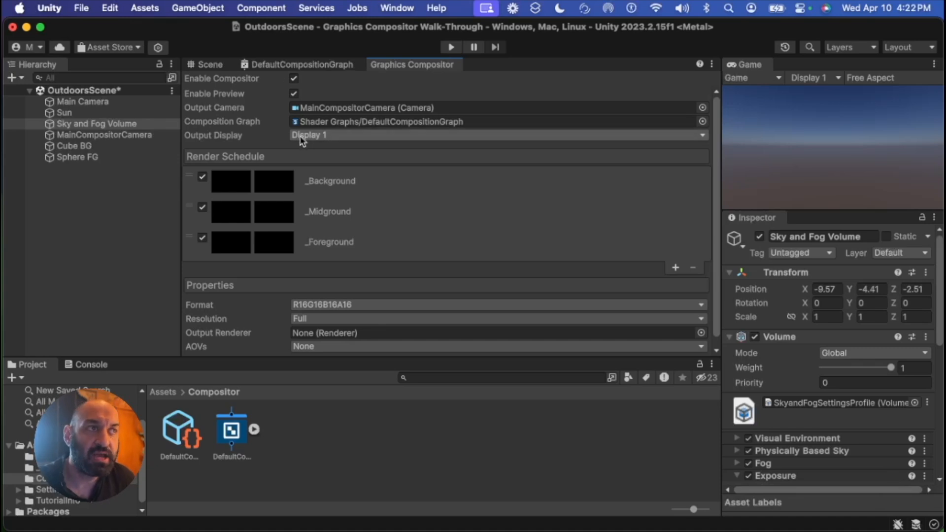
pyautogui.click(214, 65)
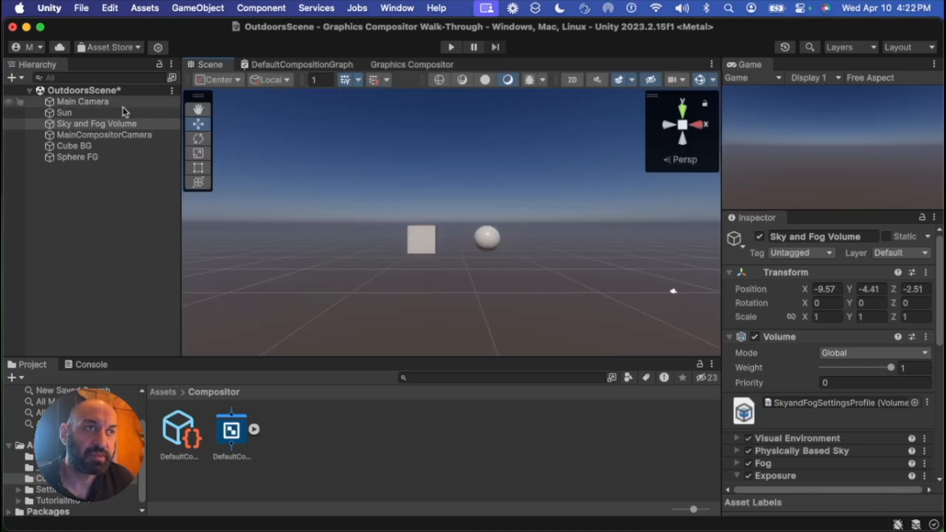
pyautogui.click(104, 136)
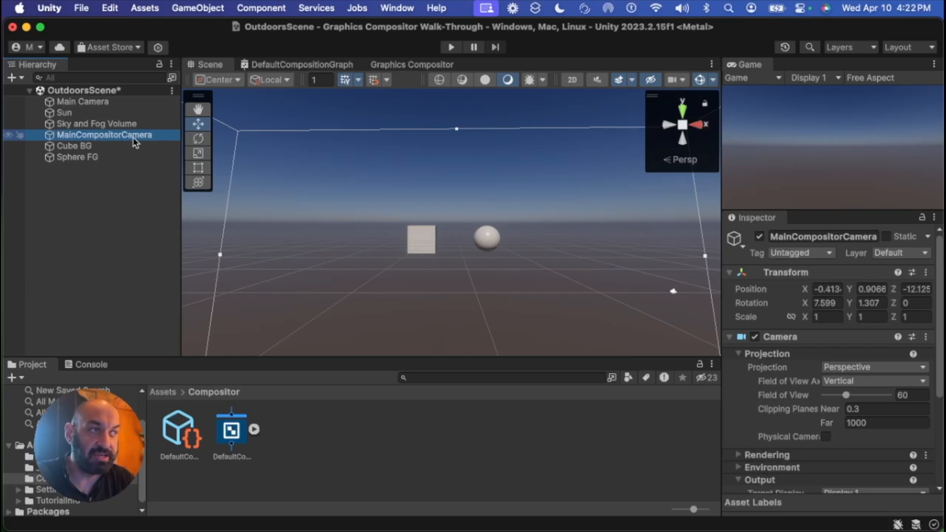
pyautogui.press('super+shift+f')
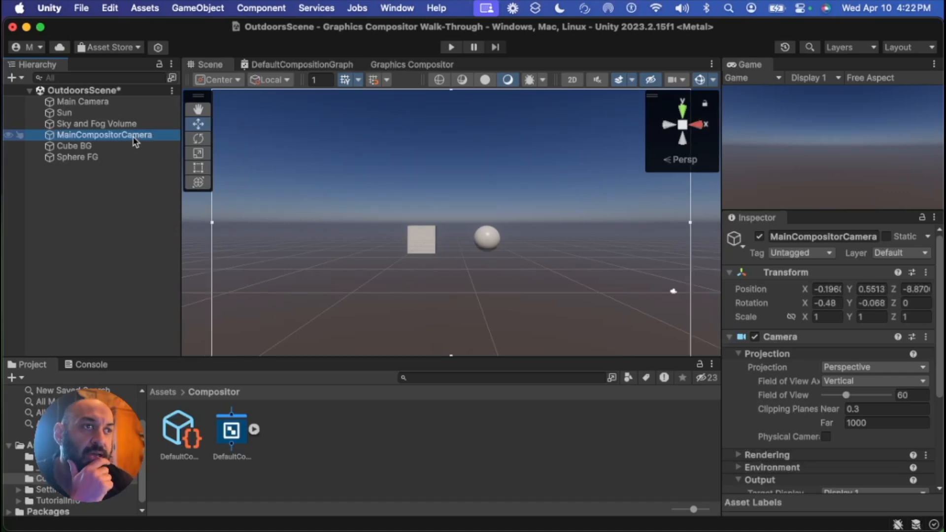
pyautogui.scroll(-1, 778, 378)
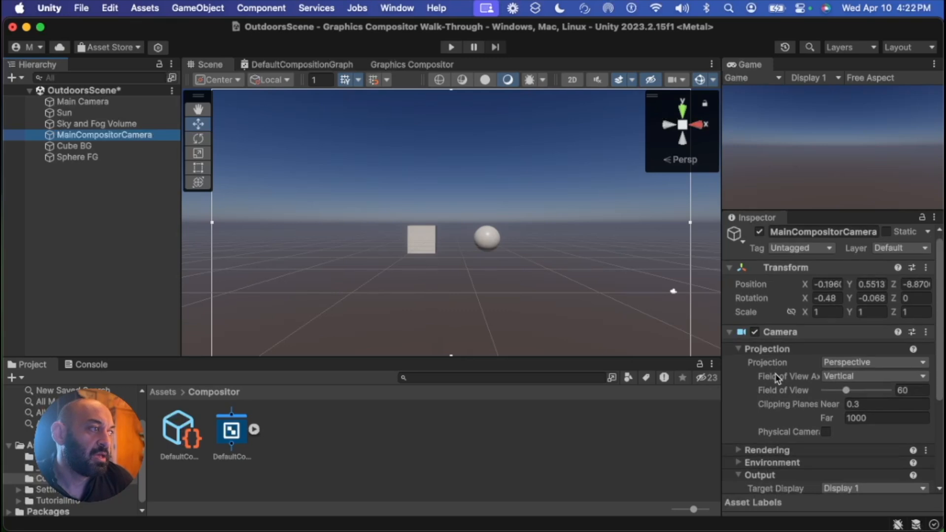
pyautogui.scroll(-5, 779, 382)
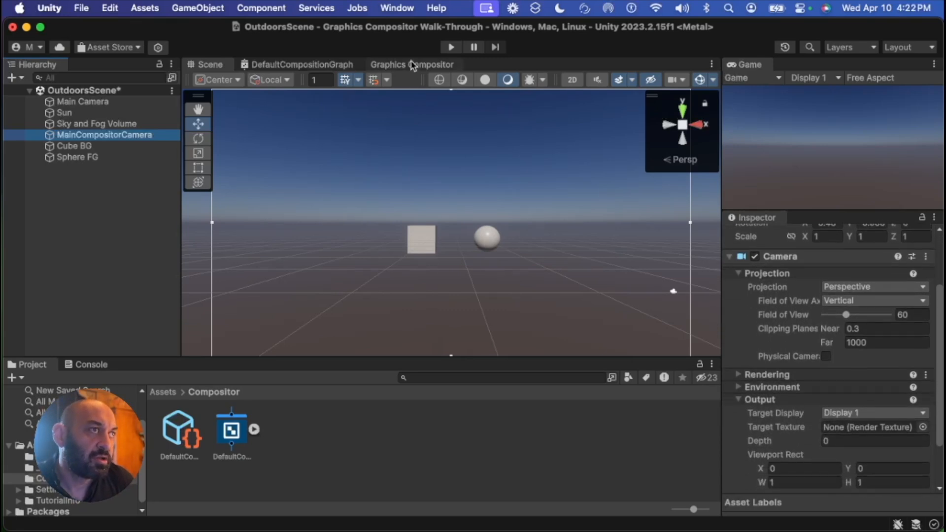
# Try switching the compositor's output display to Display 3, then set it back to Display 1
pyautogui.click(413, 65)
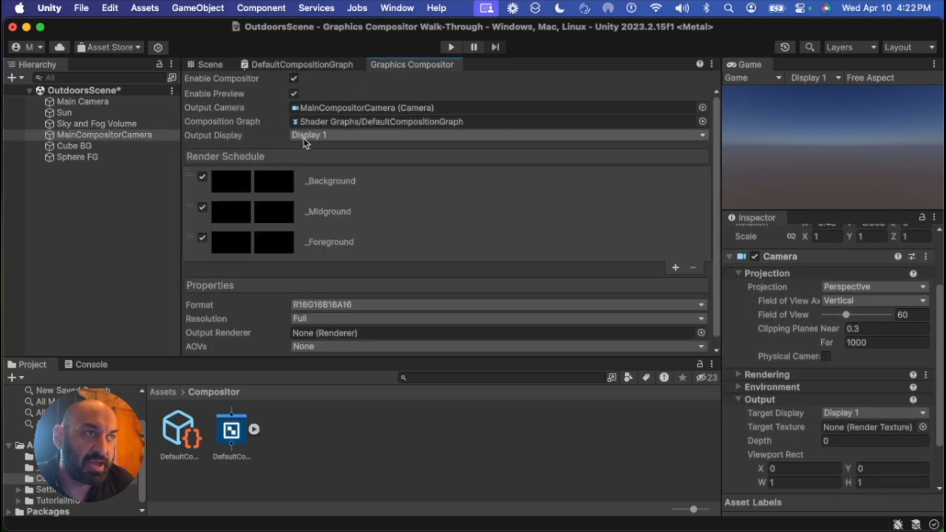
pyautogui.click(71, 138)
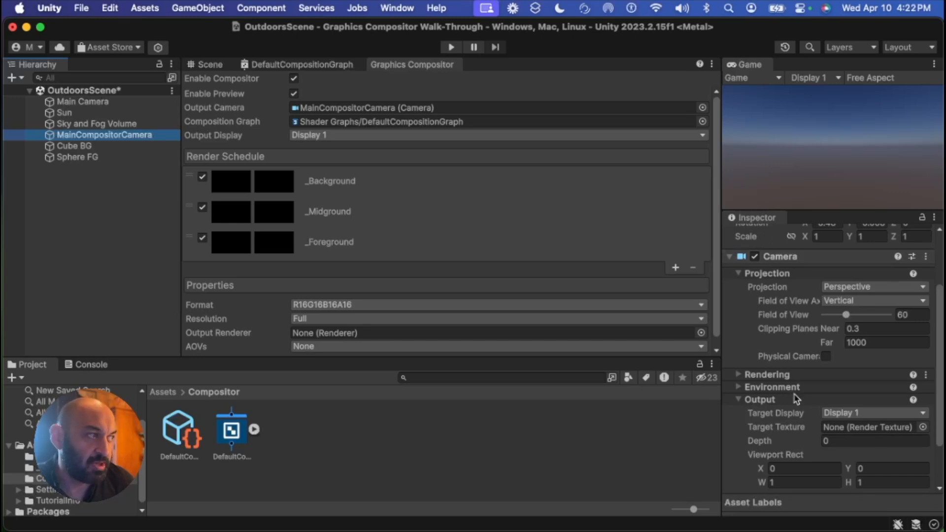
pyautogui.click(848, 414)
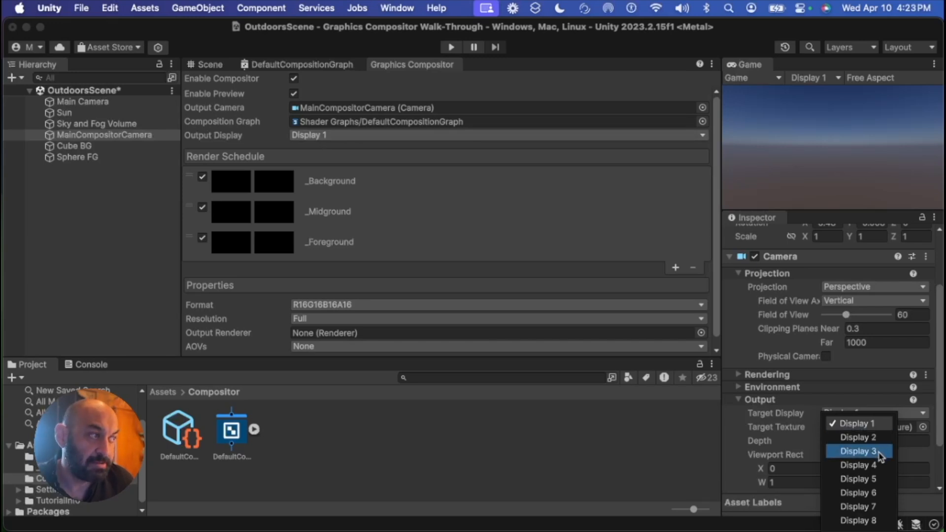
pyautogui.press('Escape')
pyautogui.click(315, 136)
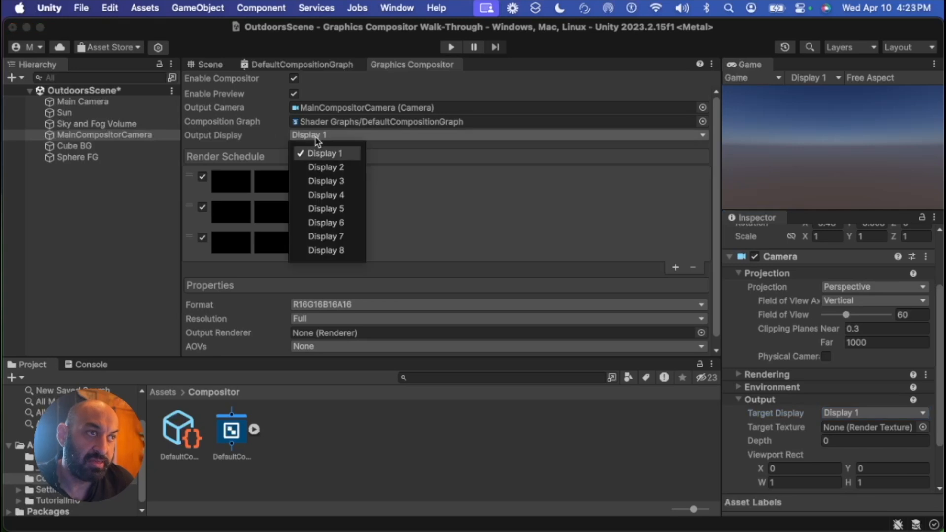
pyautogui.click(344, 182)
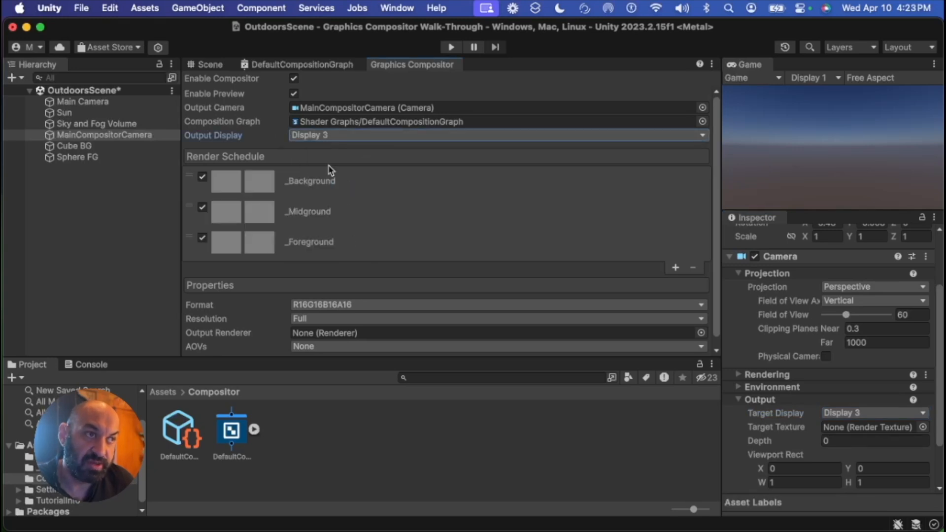
pyautogui.click(344, 137)
pyautogui.click(342, 152)
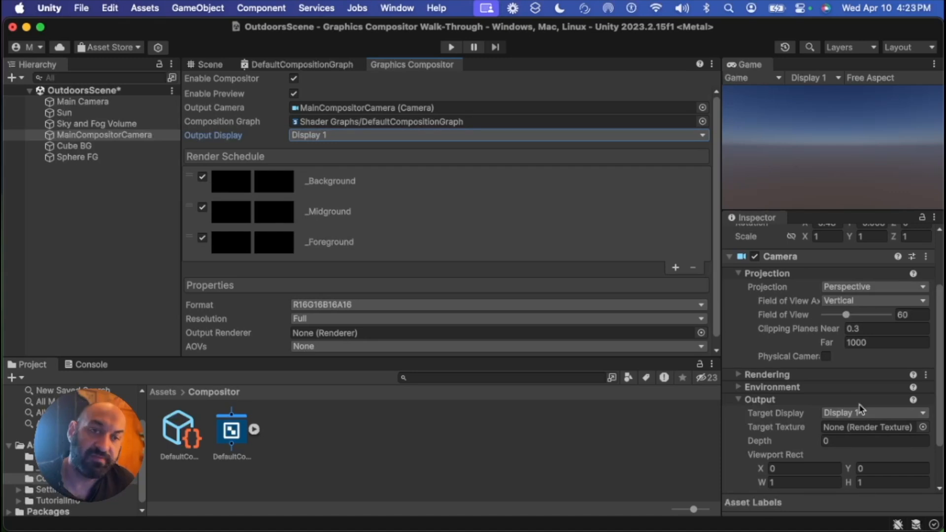
# Compare the camera and output display settings of Main Camera and MainCompositorCamera
pyautogui.click(105, 102)
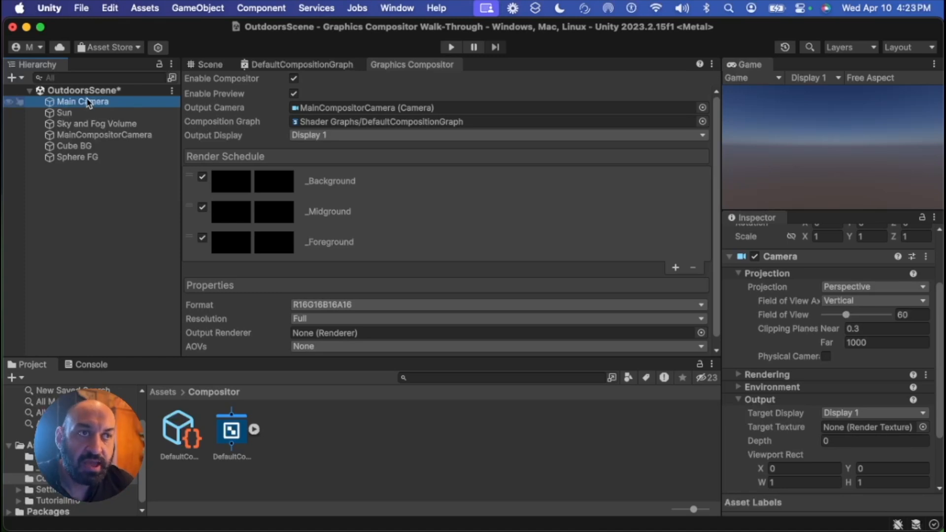
pyautogui.click(105, 138)
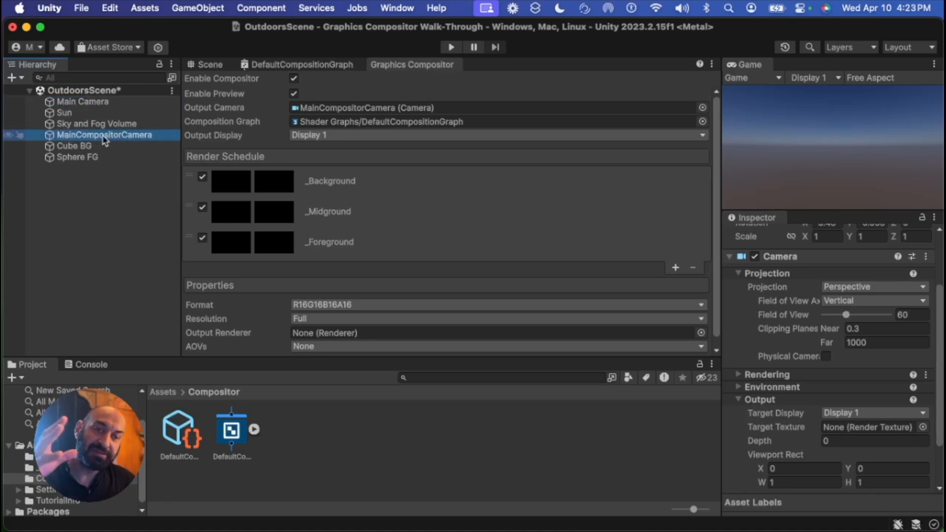
pyautogui.click(101, 104)
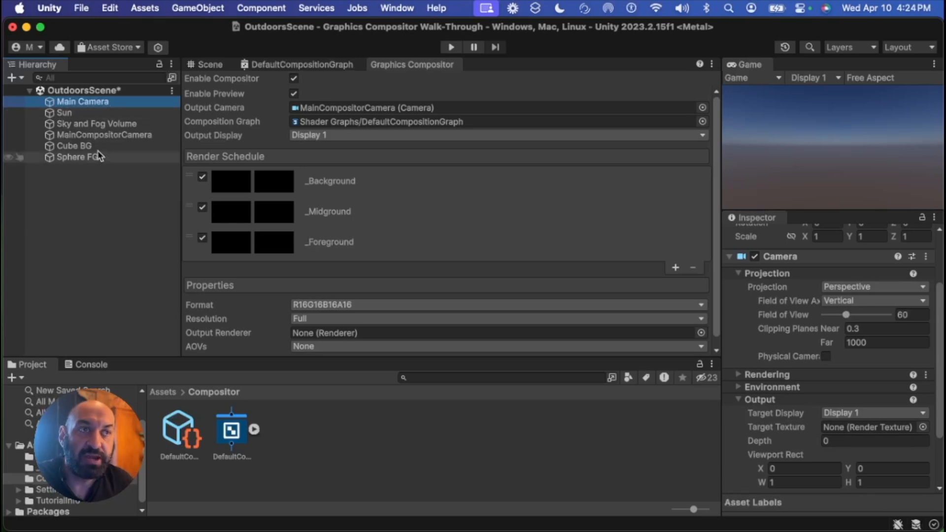
pyautogui.click(106, 135)
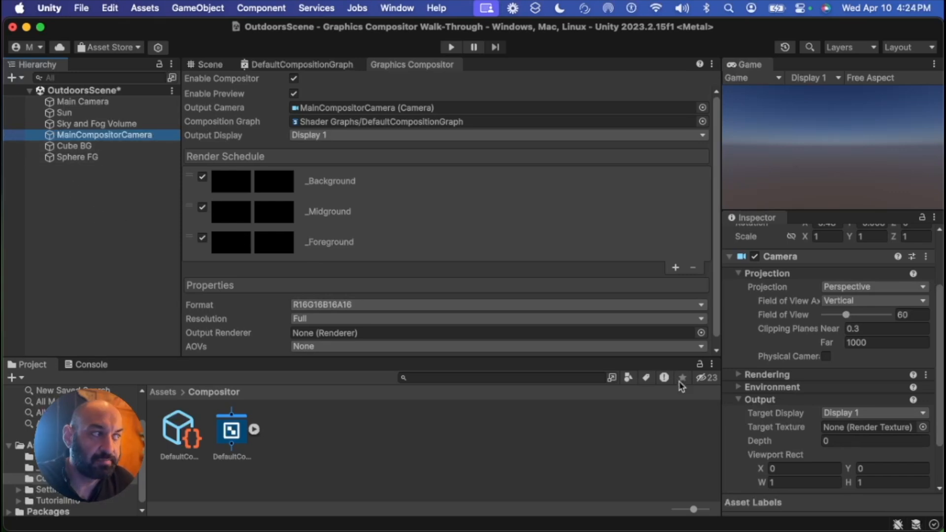
pyautogui.click(870, 414)
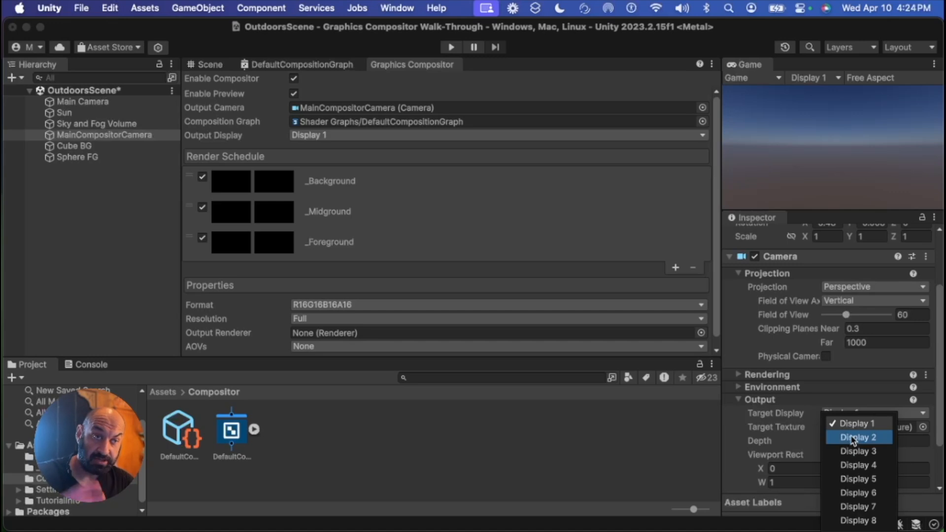
pyautogui.click(104, 202)
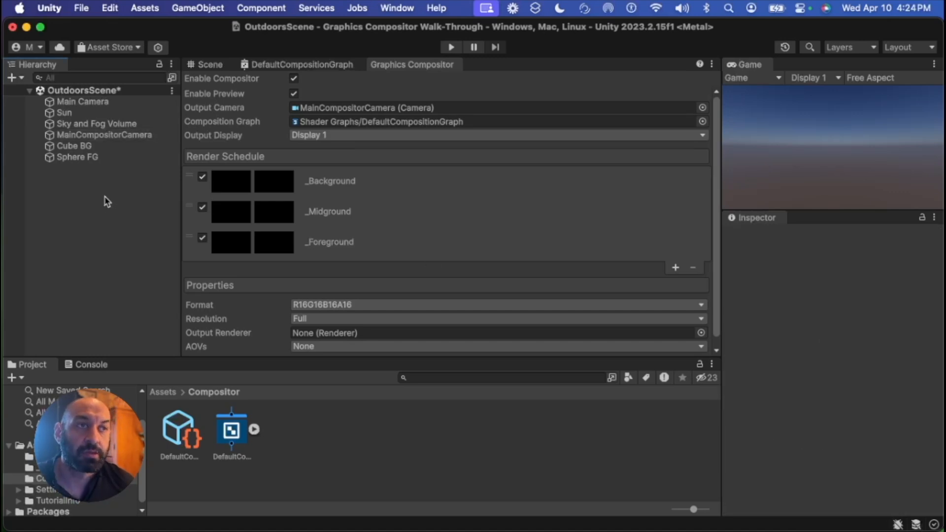
# Delete the Main Camera from the scene hierarchy
pyautogui.click(79, 102)
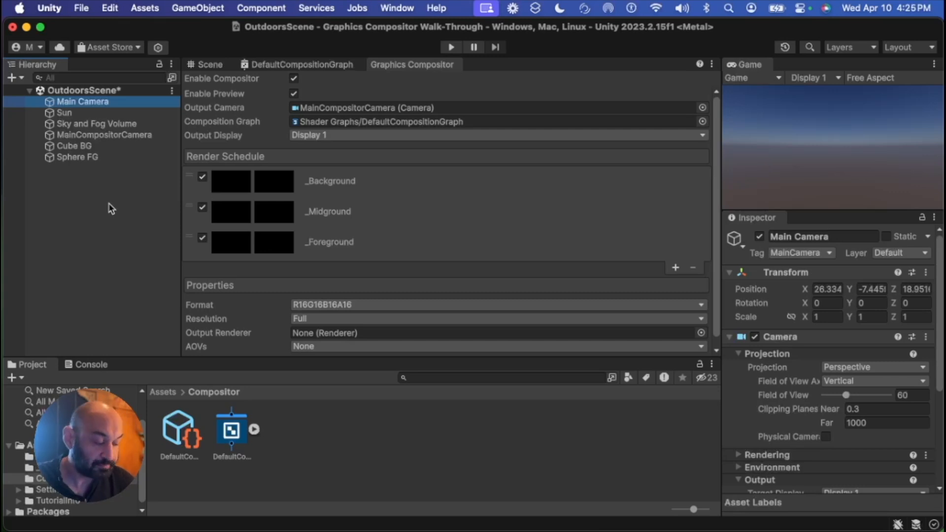
pyautogui.press('super+BackSpace')
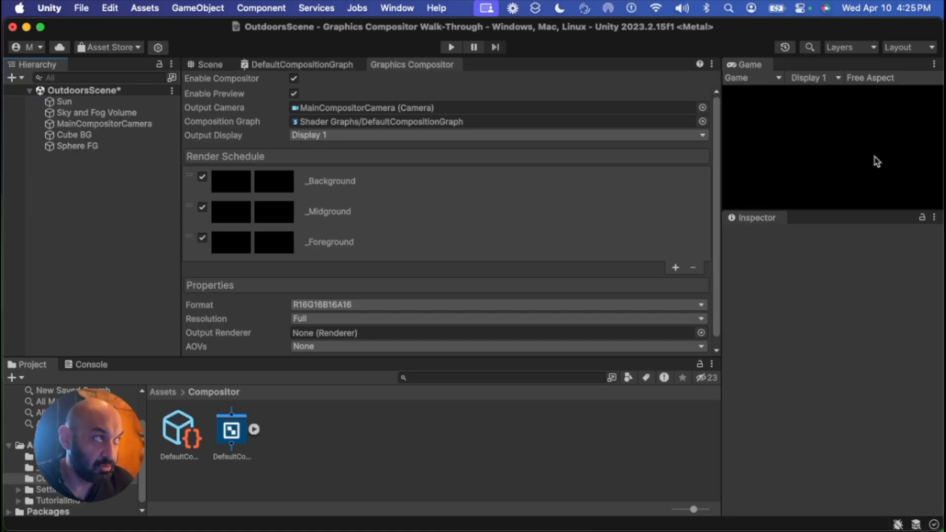
# Create a new camera in the hierarchy named Camera BG
pyautogui.rightClick(61, 170)
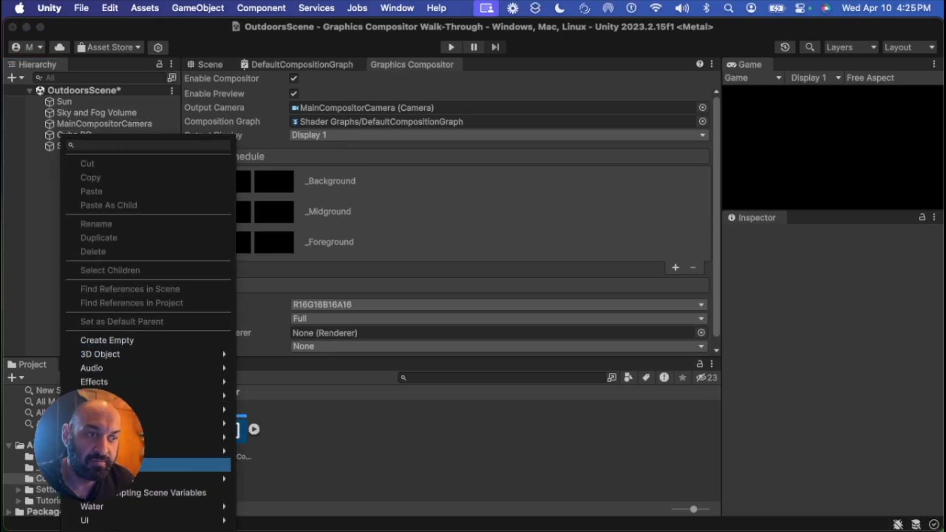
pyautogui.click(108, 464)
pyautogui.press('Right')
pyautogui.write('BG')
pyautogui.press('Return')
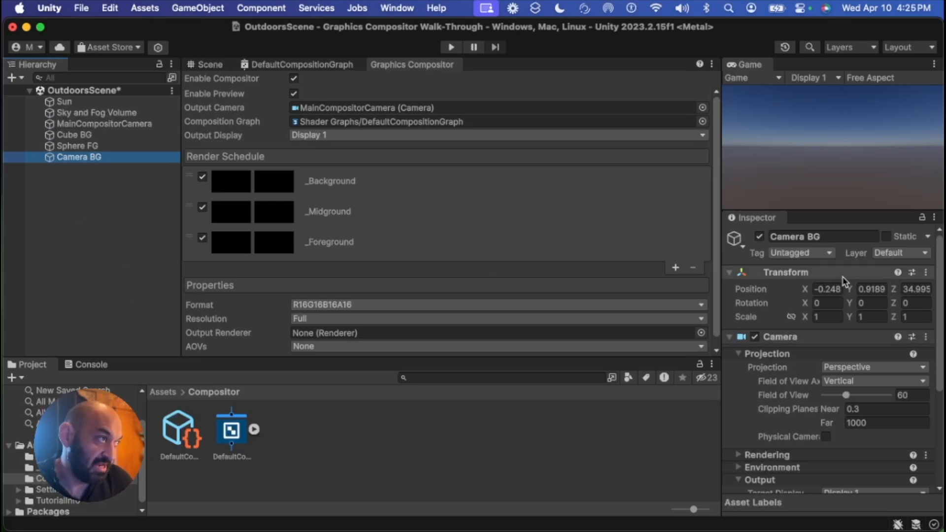
# Set Camera BG's target display to Display 2
pyautogui.scroll(-5, 788, 341)
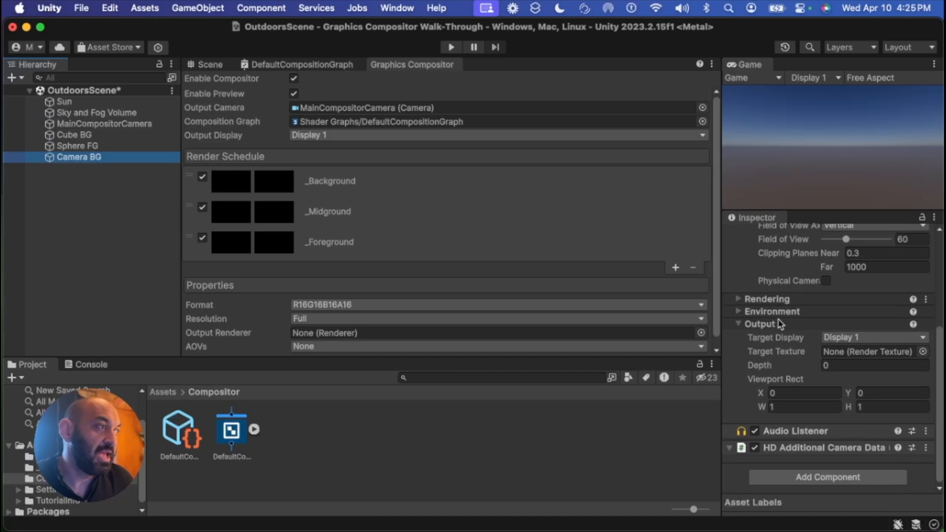
pyautogui.click(866, 343)
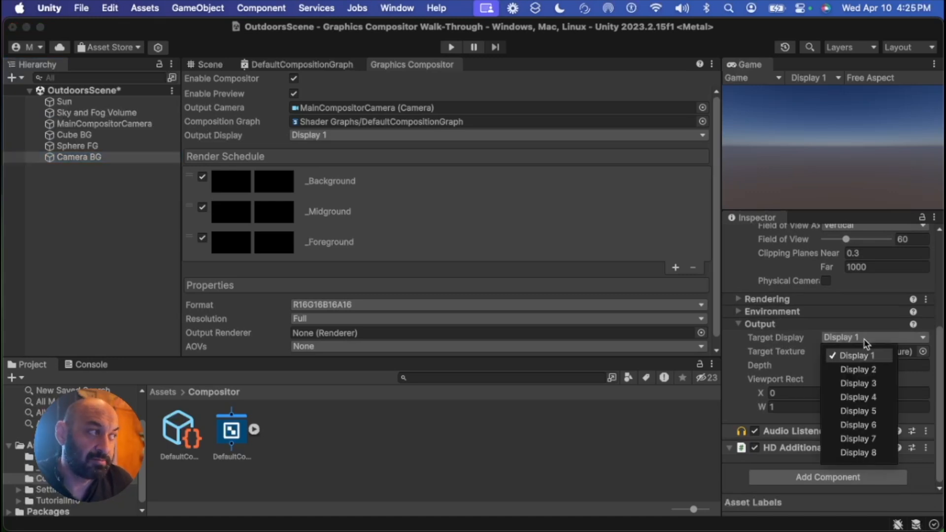
pyautogui.click(886, 374)
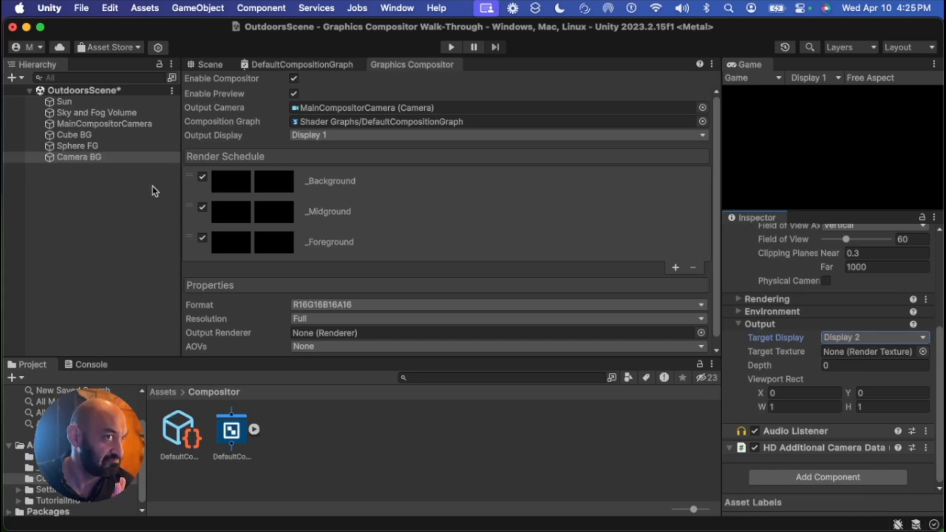
# Create another camera in the hierarchy named Camera FG
pyautogui.click(73, 184)
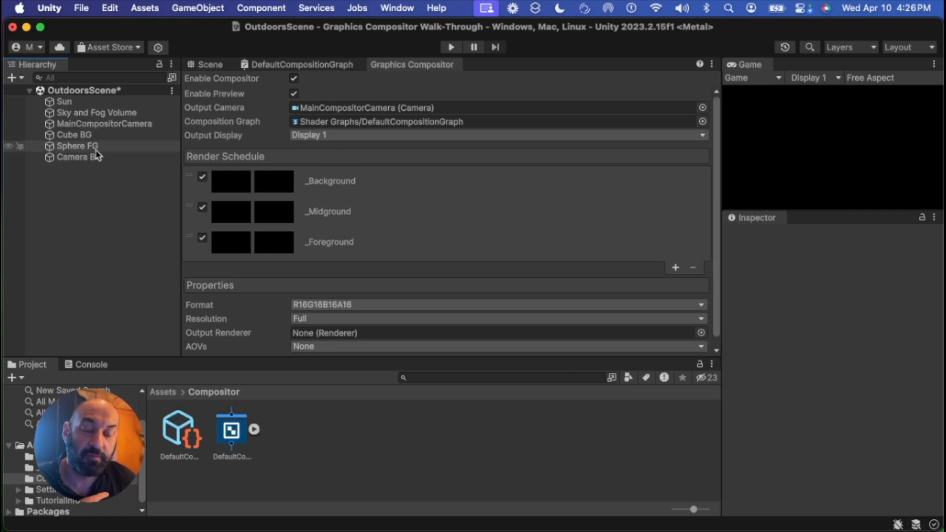
pyautogui.rightClick(63, 180)
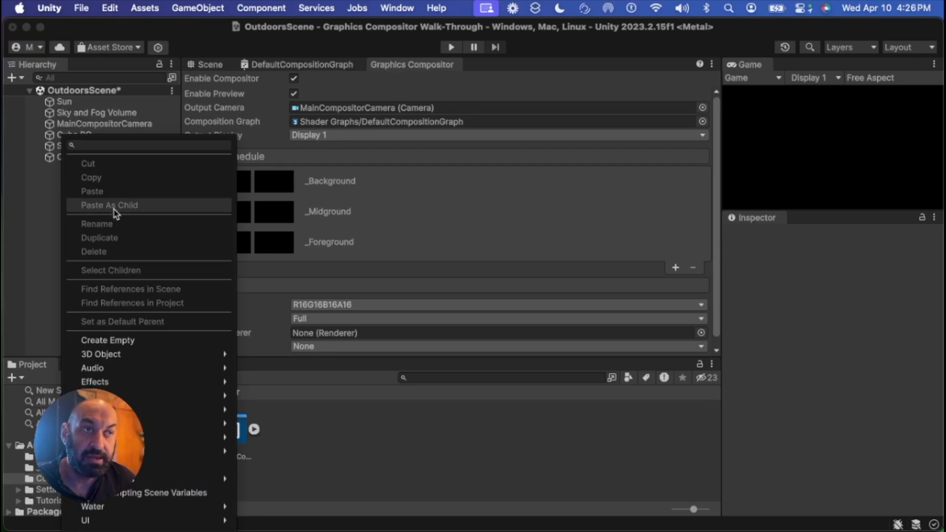
pyautogui.click(146, 465)
pyautogui.press('Right')
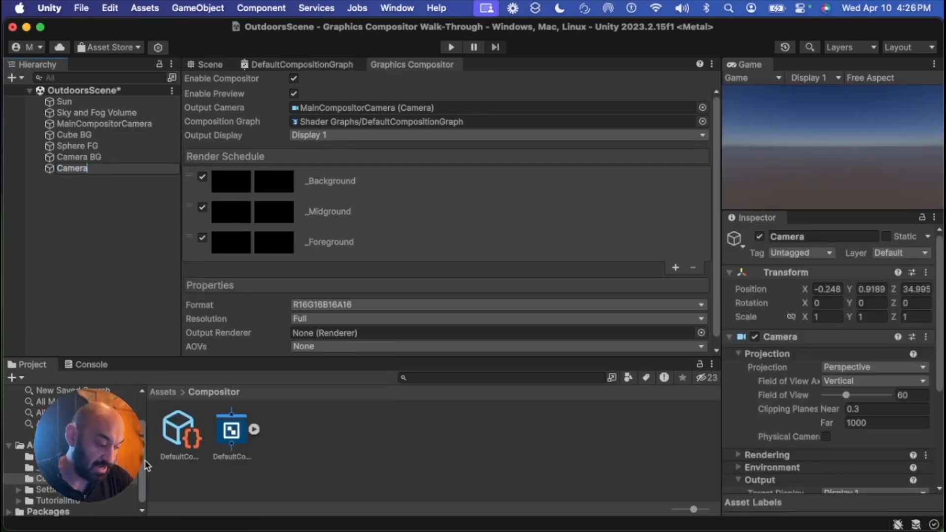
pyautogui.press('Return')
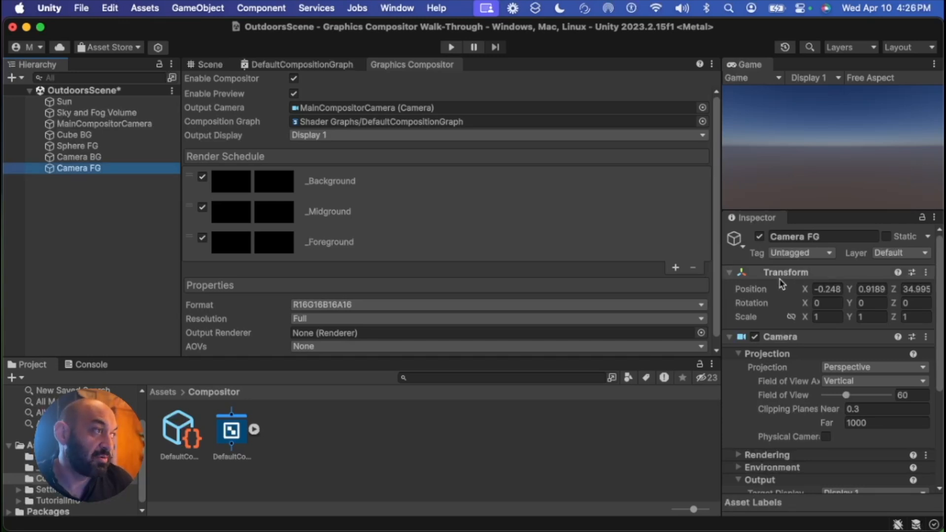
# Set Camera FG's target display to Display 2
pyautogui.scroll(-5, 791, 345)
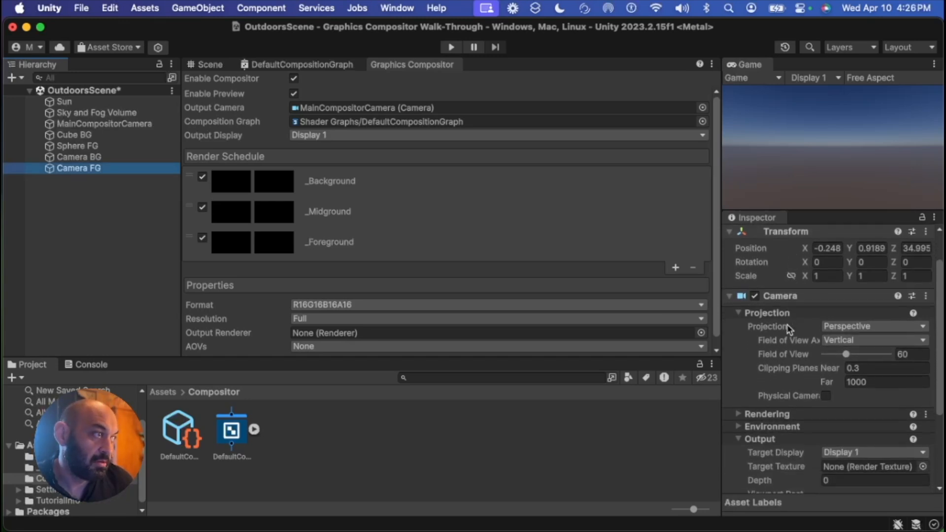
pyautogui.click(846, 381)
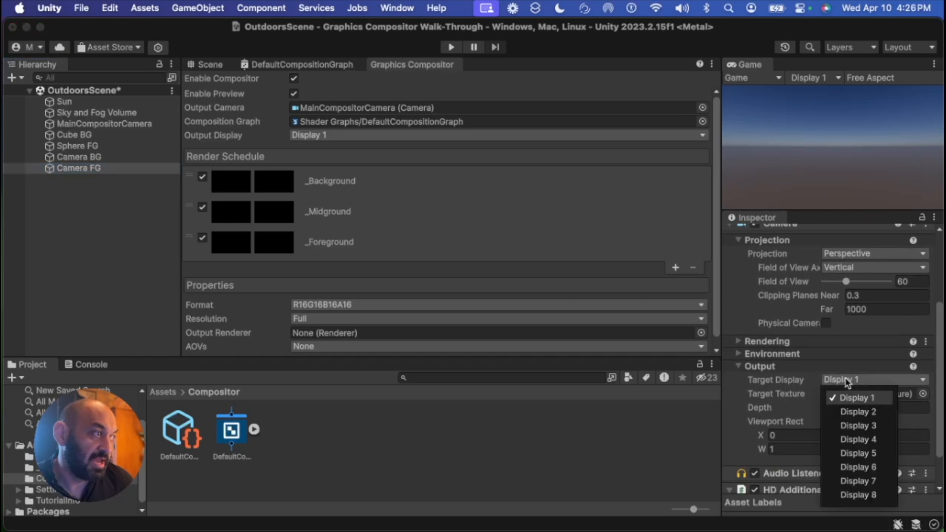
pyautogui.click(868, 414)
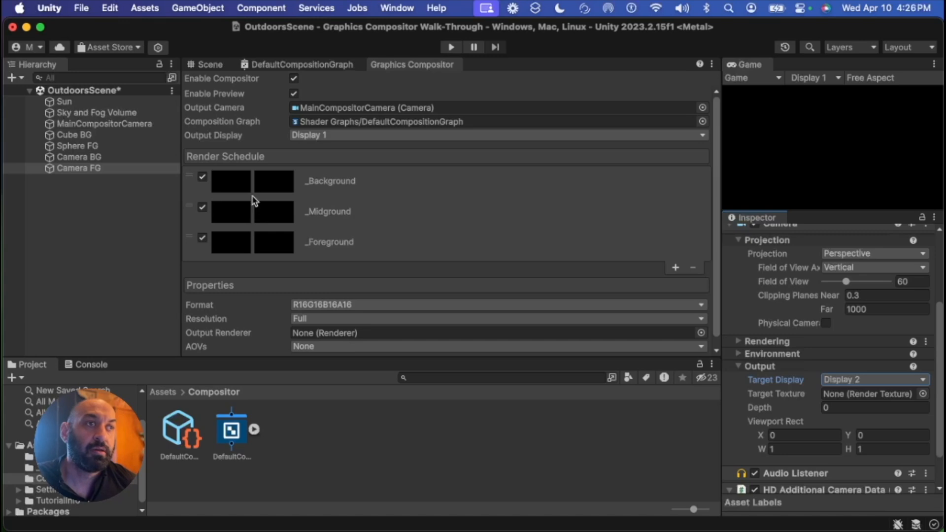
# Align Camera FG and Camera BG with the current Scene view
pyautogui.click(209, 65)
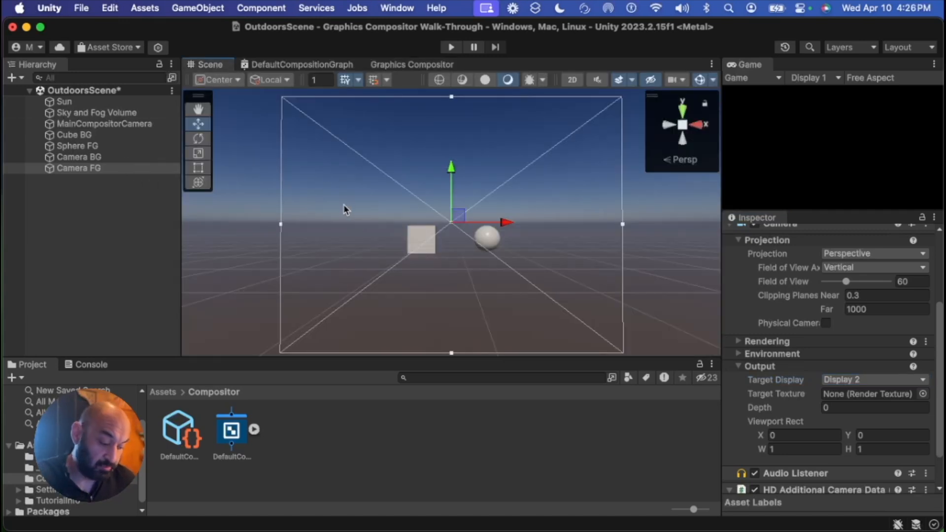
pyautogui.click(77, 169)
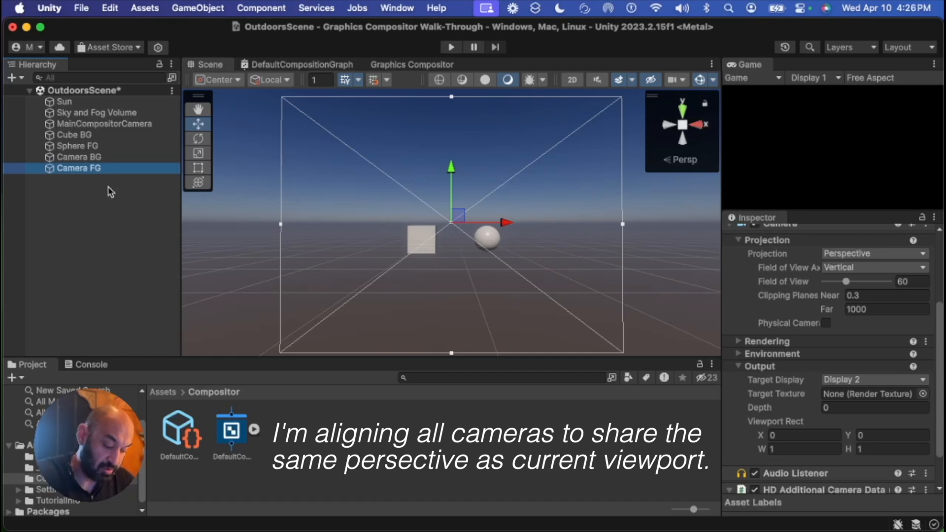
pyautogui.press('super+shift+f')
pyautogui.click(90, 159)
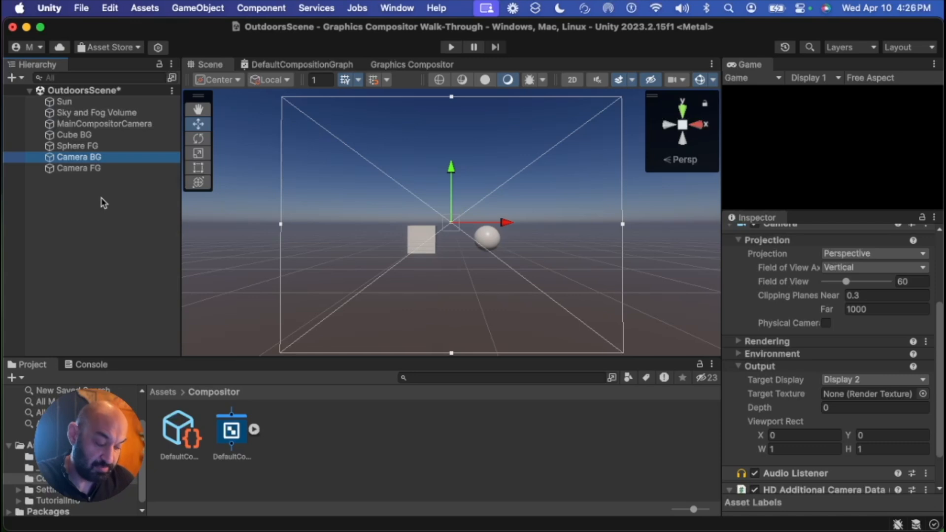
pyautogui.press('super+shift+f')
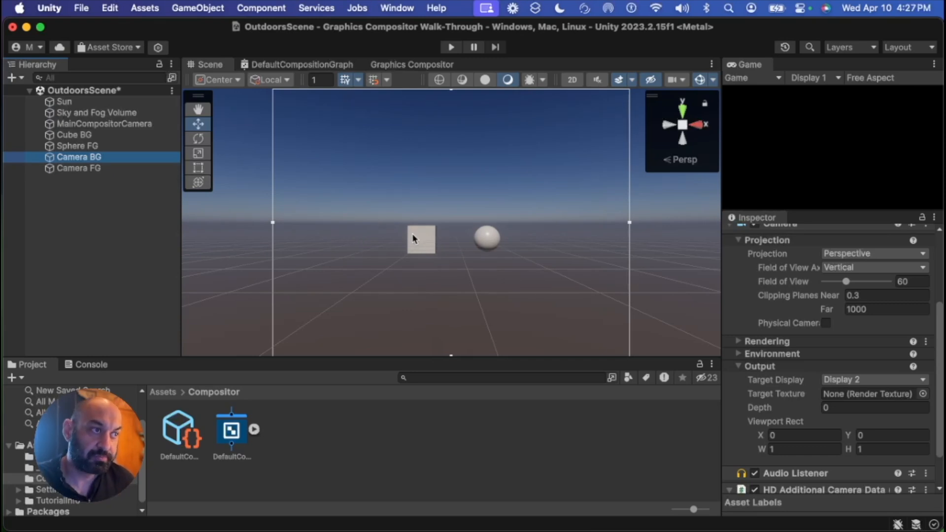
# Orbit the Scene view to examine where the cameras sit relative to the cube and sphere
pyautogui.scroll(-5, 413, 237)
pyautogui.scroll(5, 415, 238)
pyautogui.moveTo(416, 240); pyautogui.dragTo(611, 312, button='right')
pyautogui.scroll(-5, 569, 301)
pyautogui.moveTo(539, 239); pyautogui.dragTo(578, 209)
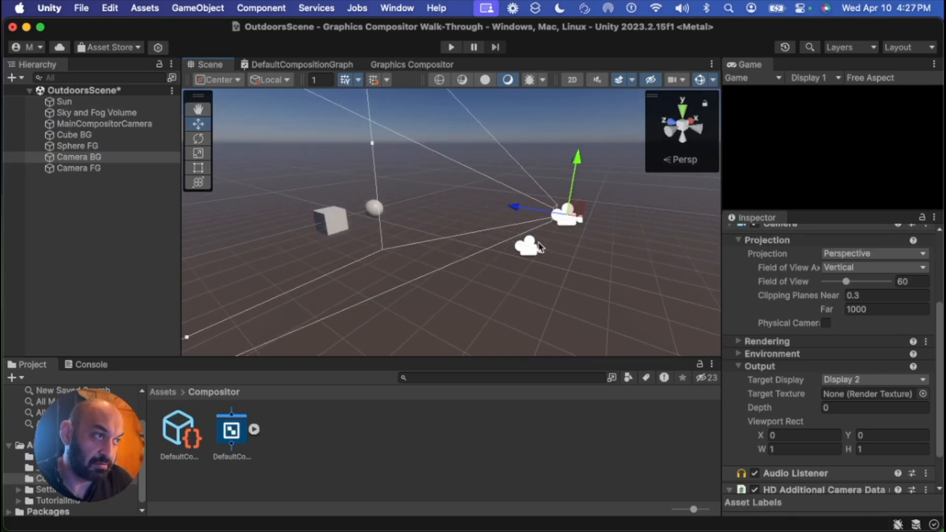
# Move the MainCompositorCamera in the Scene view, then undo the move
pyautogui.click(538, 244)
pyautogui.moveTo(535, 242); pyautogui.dragTo(502, 207)
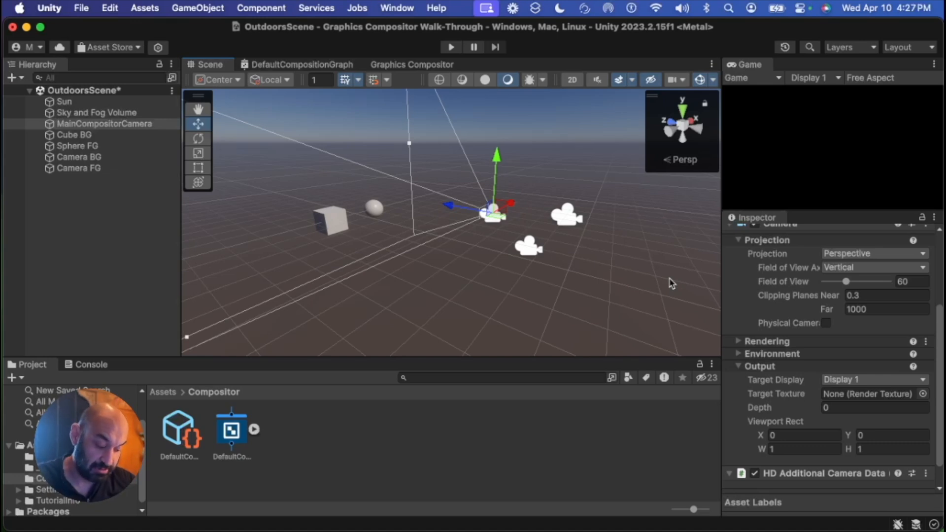
pyautogui.press('super+z')
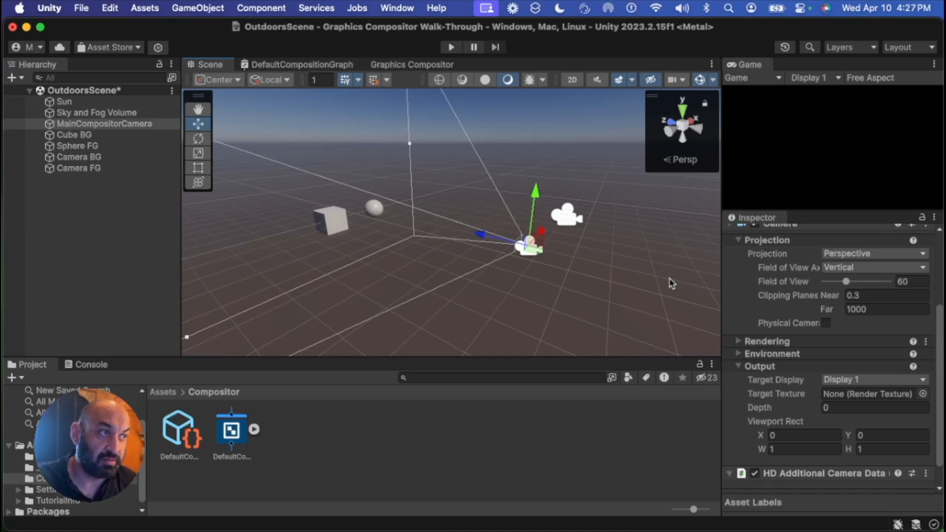
pyautogui.press('super+z')
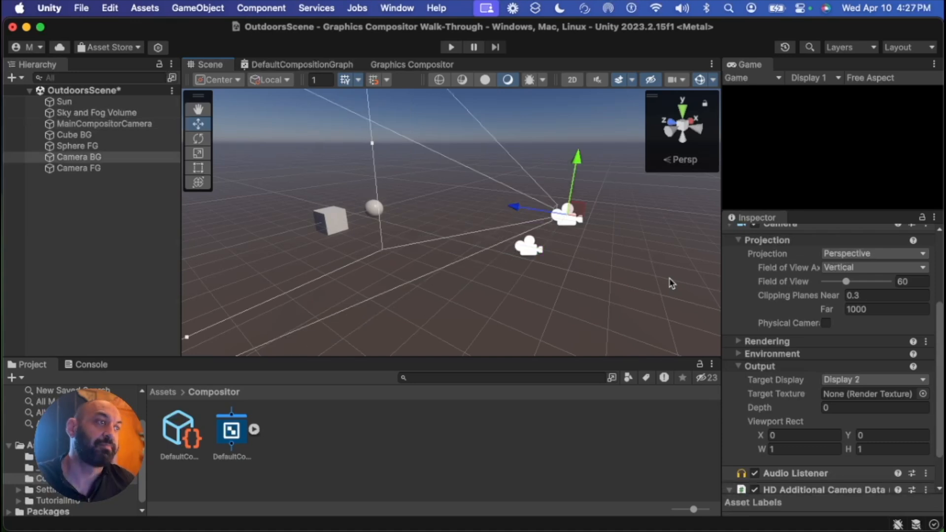
pyautogui.press('super+z')
pyautogui.moveTo(596, 284); pyautogui.dragTo(517, 291, button='right')
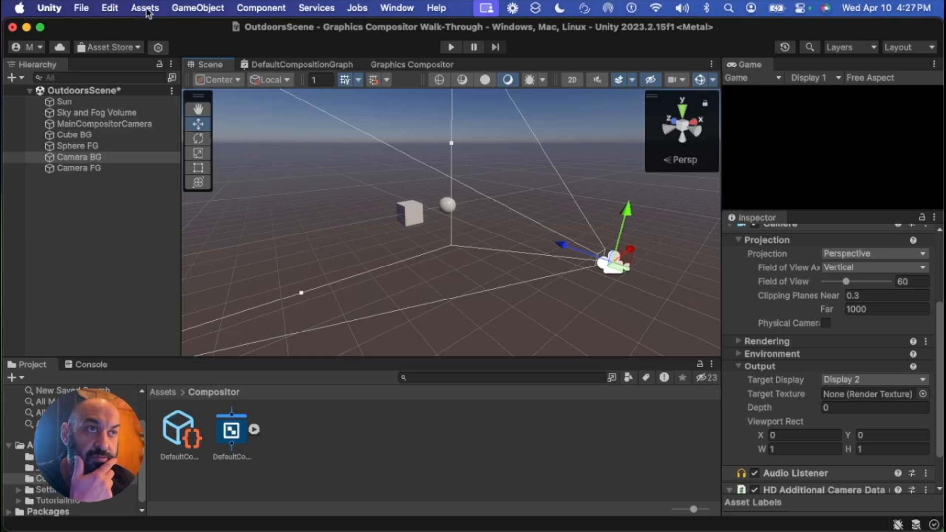
# Align the Scene view to Camera BG and compare the camera frames by selecting each camera
pyautogui.click(188, 12)
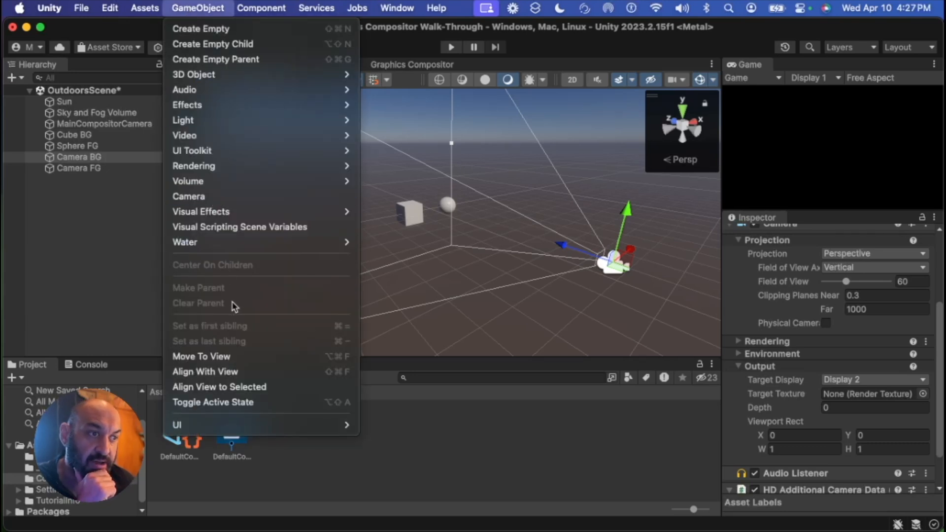
pyautogui.click(248, 388)
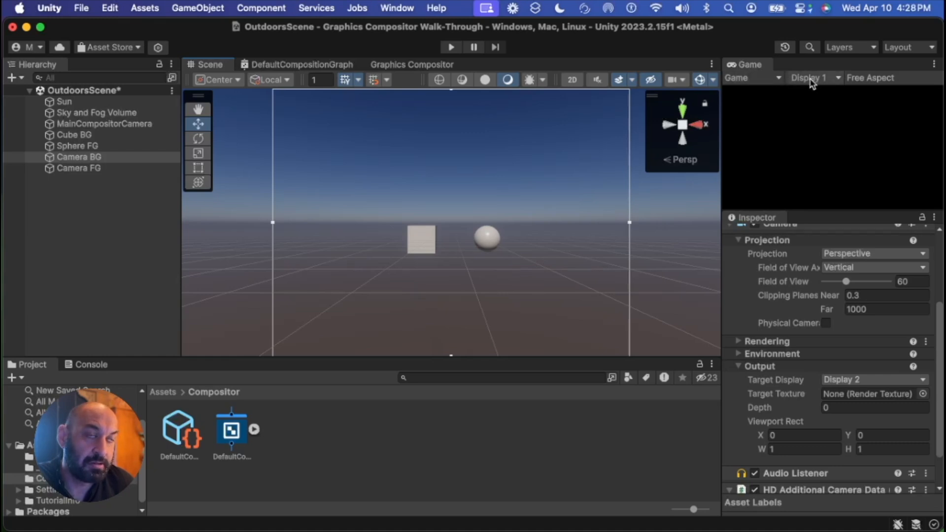
pyautogui.click(138, 127)
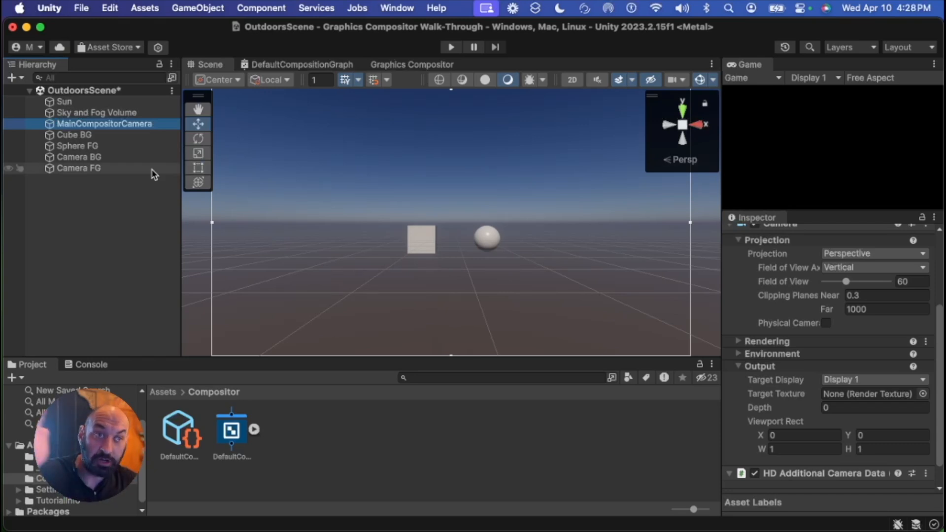
pyautogui.click(123, 157)
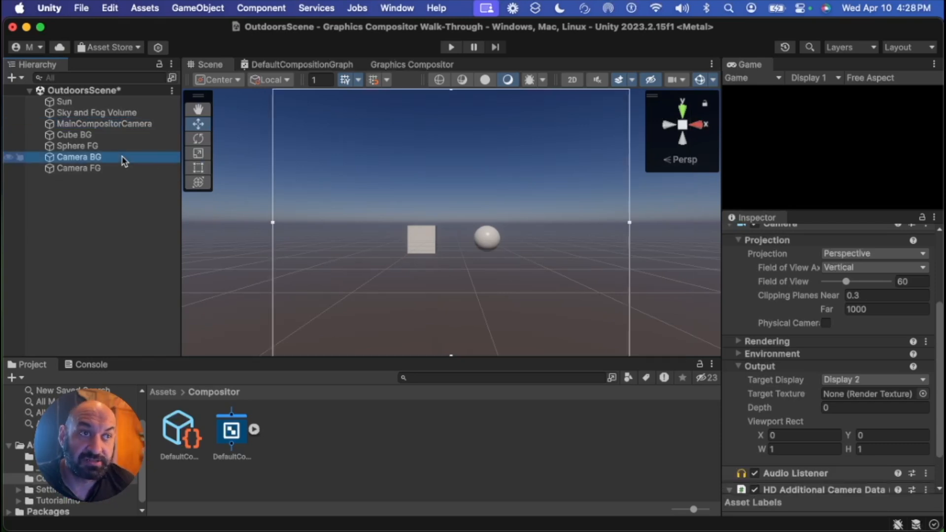
pyautogui.click(122, 171)
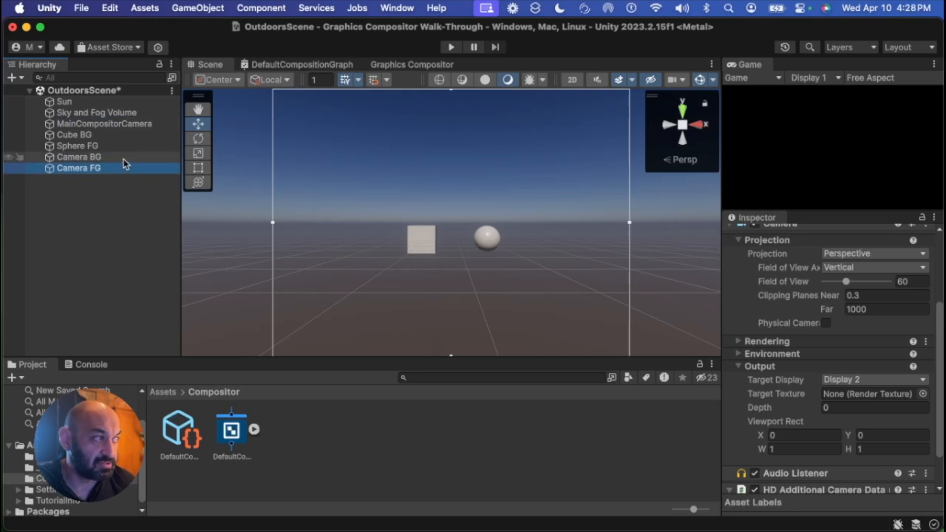
pyautogui.click(123, 157)
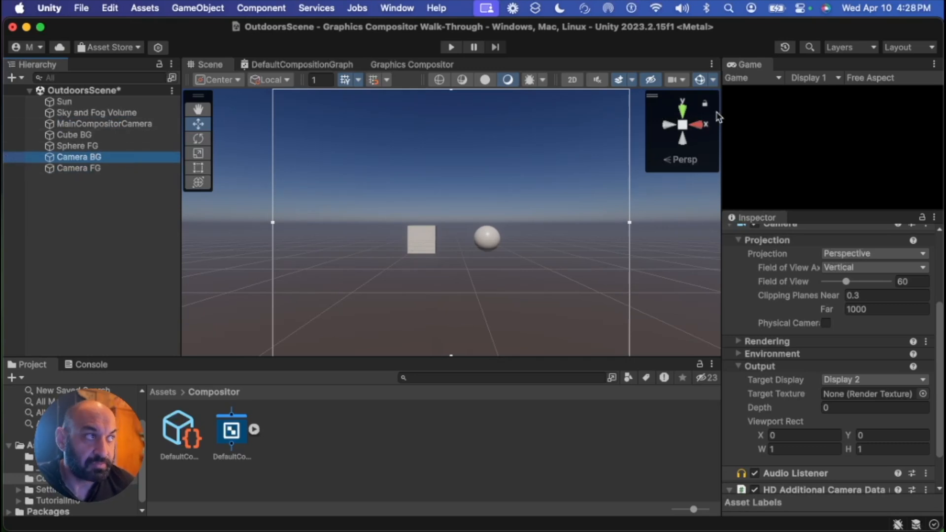
# Preview Display 2 in the Game view, then switch it back to Display 1
pyautogui.click(811, 79)
pyautogui.click(832, 111)
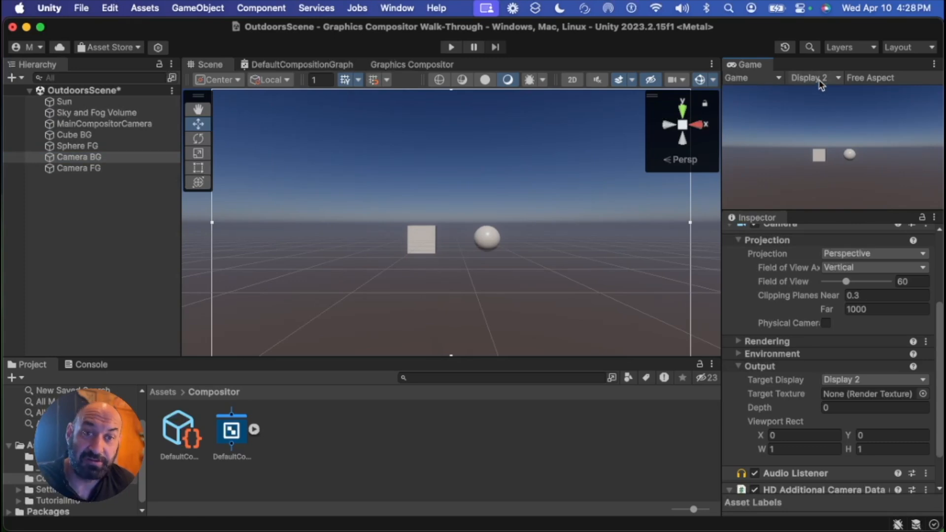
pyautogui.click(821, 80)
pyautogui.click(828, 95)
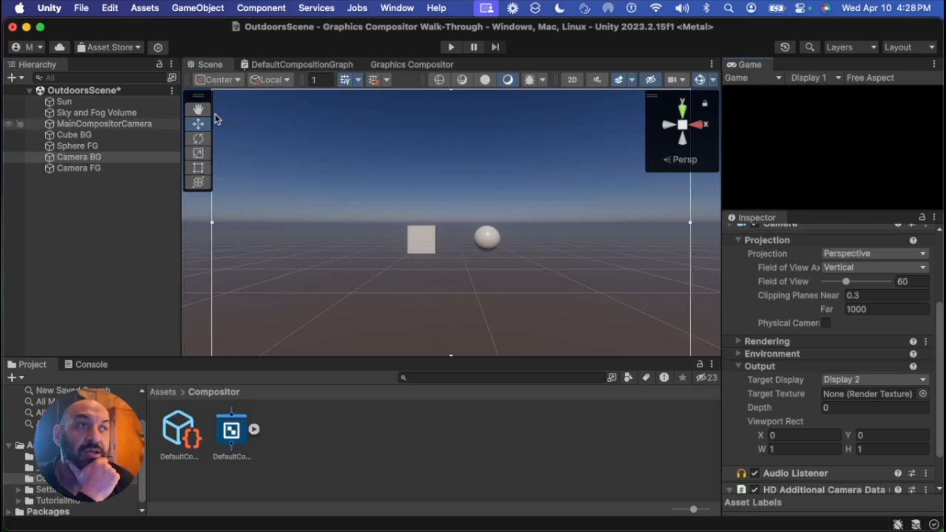
# Add a new sub-layer to the _Background layer in the compositor's Render Schedule
pyautogui.click(403, 66)
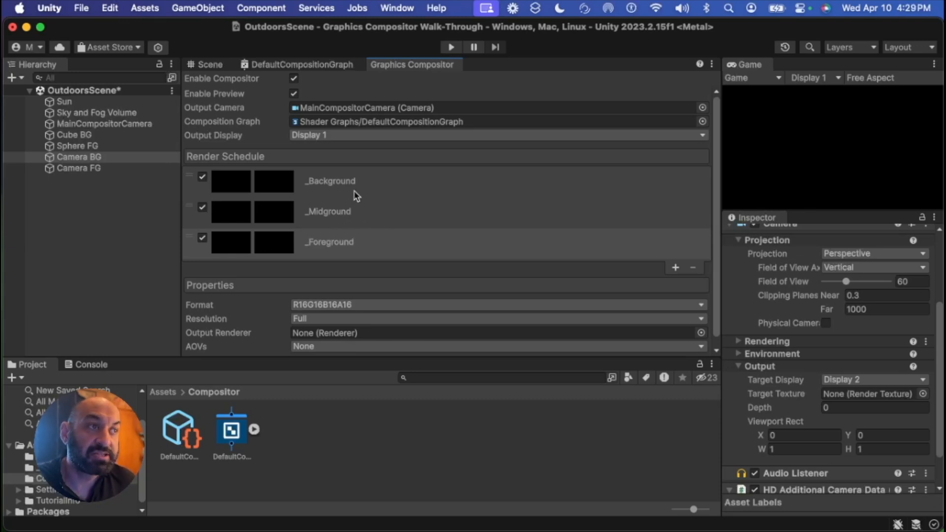
pyautogui.click(382, 184)
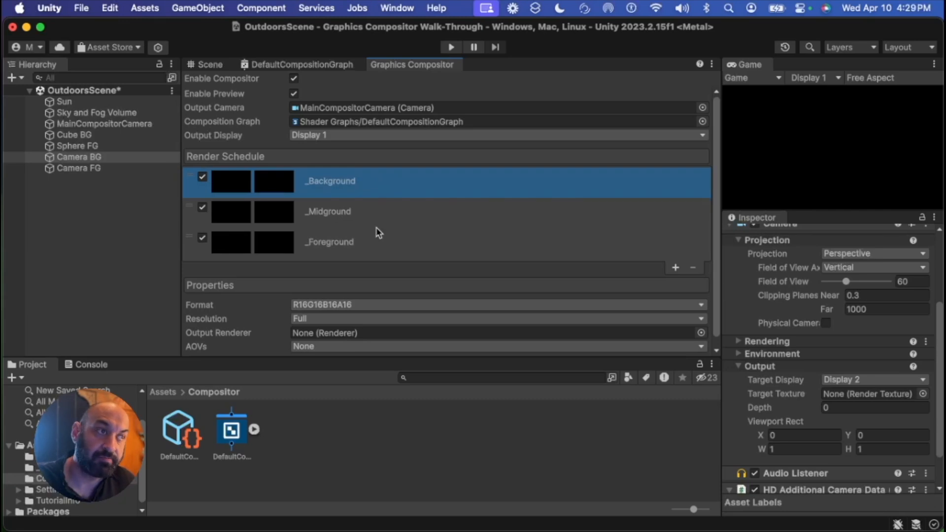
pyautogui.click(676, 268)
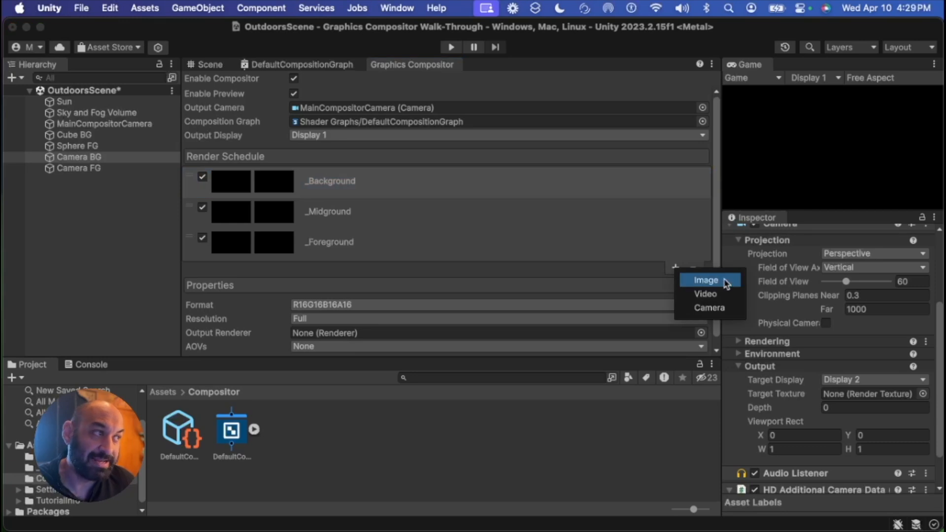
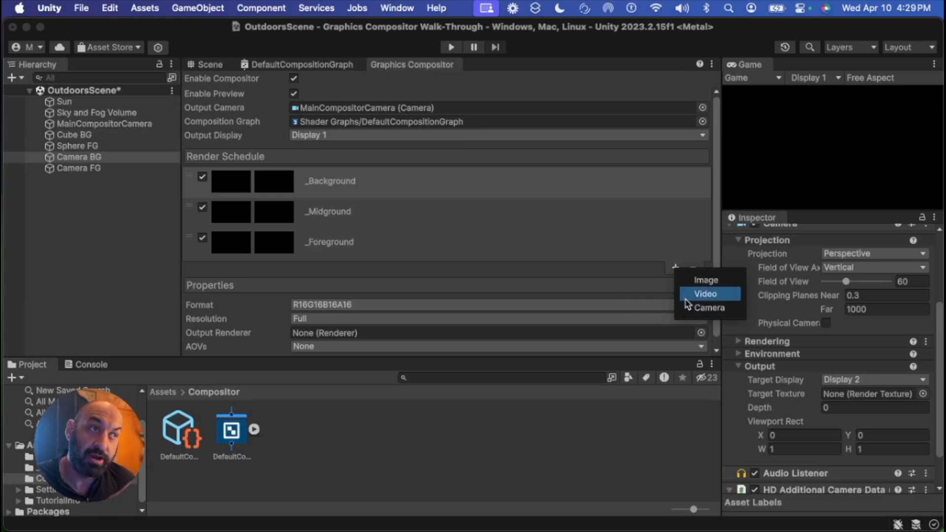
# Add a Camera sub-layer under the _Background layer in the Render Schedule
pyautogui.click(433, 187)
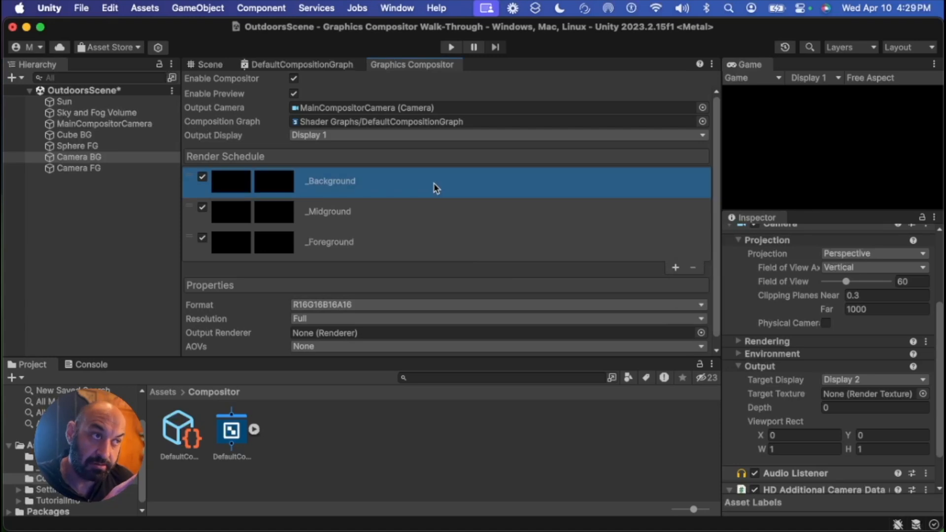
pyautogui.click(676, 267)
pyautogui.click(710, 307)
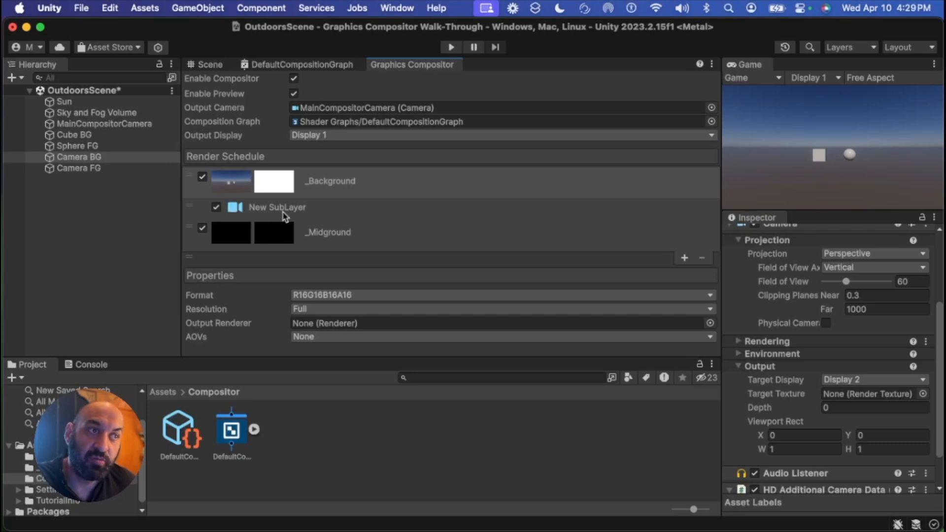
# Rename the new sub-layer to Camera BG
pyautogui.click(324, 213)
pyautogui.click(363, 294)
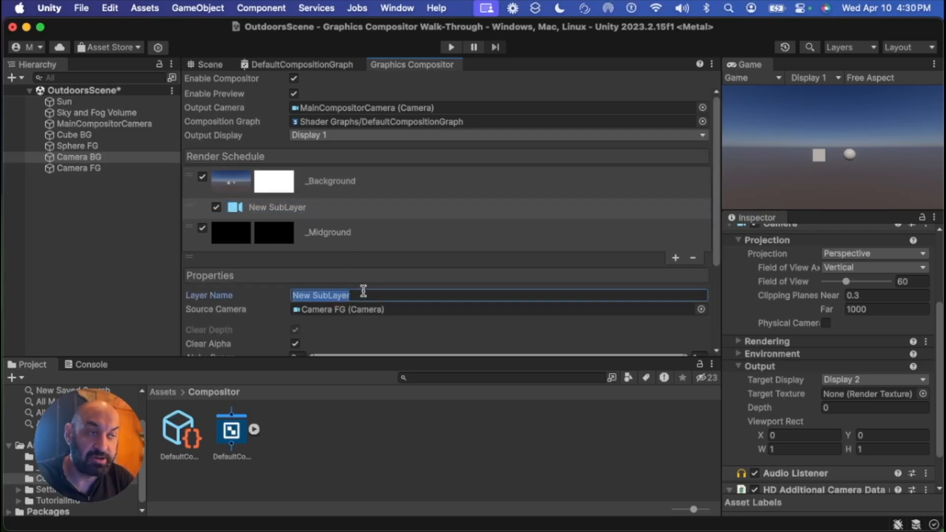
pyautogui.write('C')
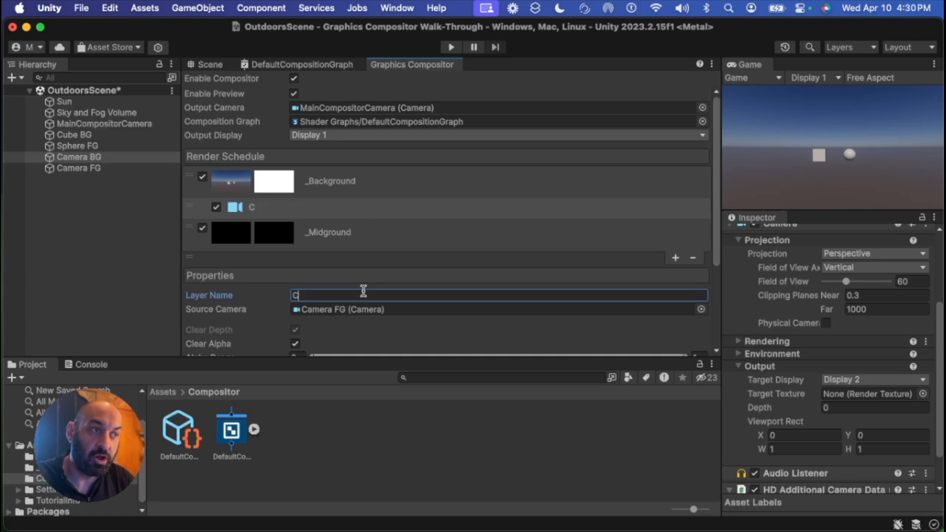
pyautogui.write('amera BG')
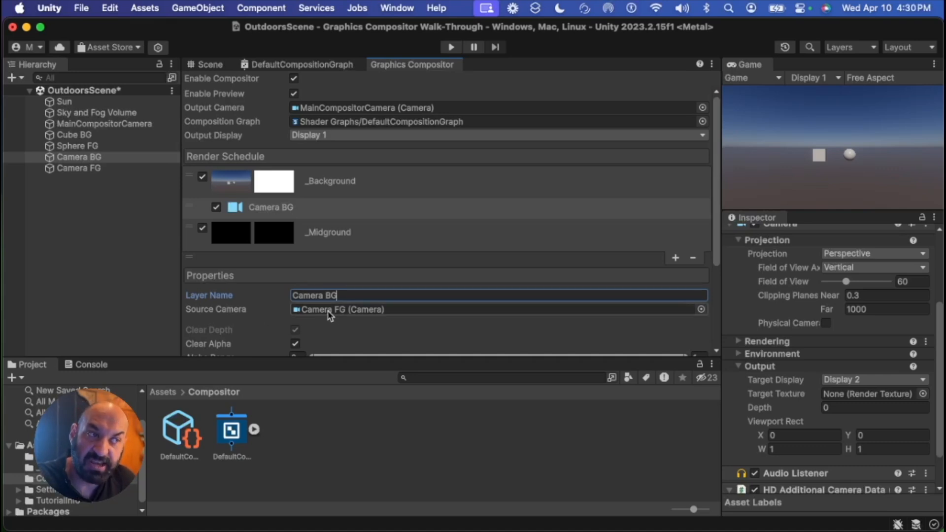
# Assign the Camera BG object as the sub-layer's Source Camera
pyautogui.moveTo(73, 164); pyautogui.dragTo(348, 315)
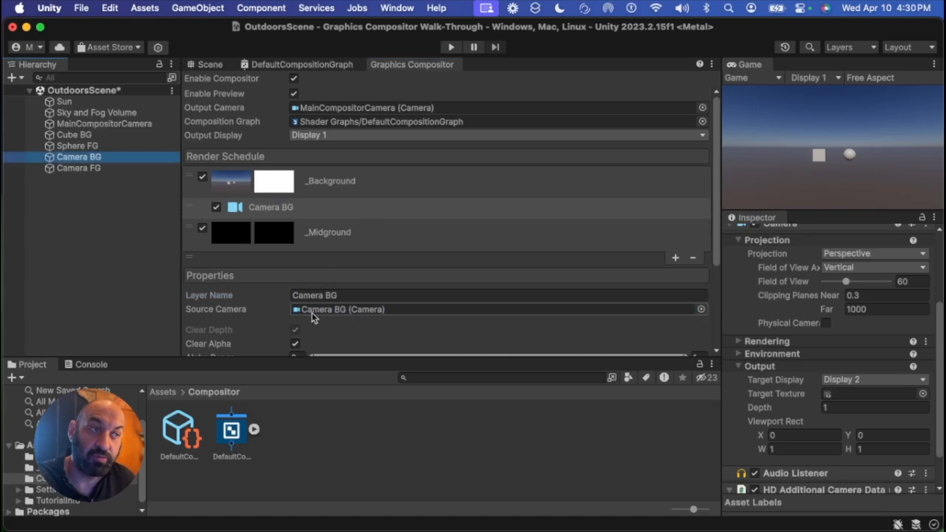
pyautogui.scroll(-2, 345, 316)
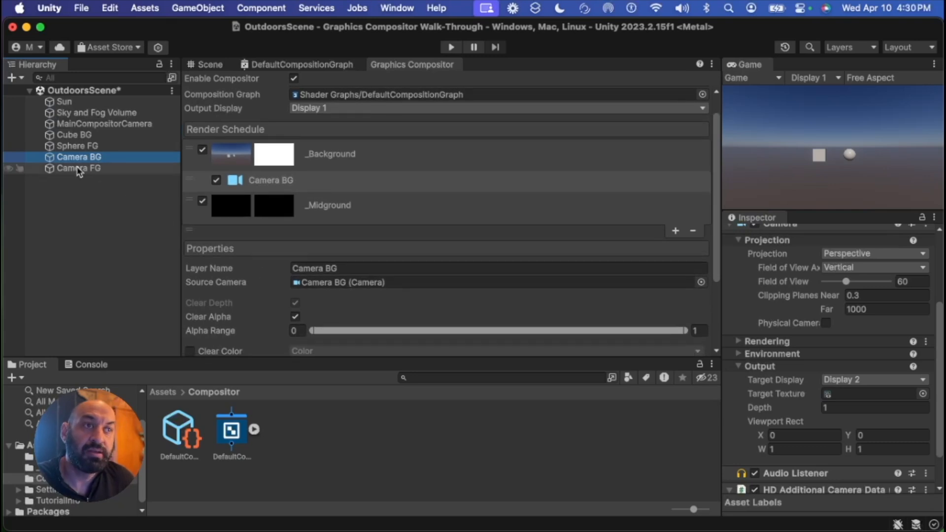
pyautogui.click(131, 187)
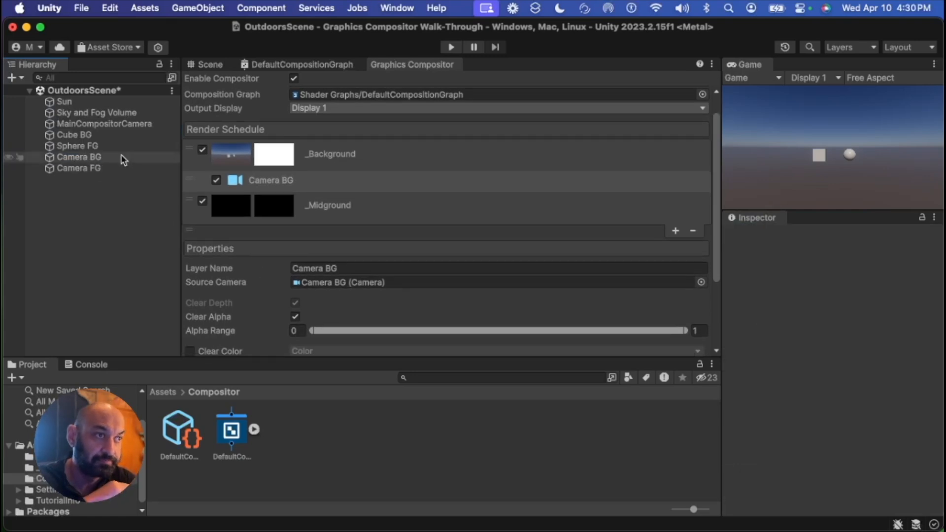
pyautogui.click(290, 187)
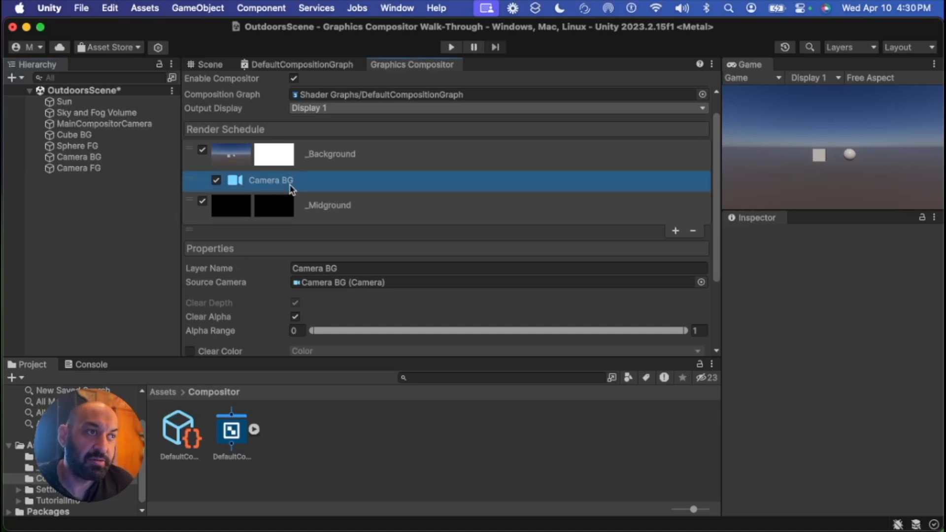
# Enable the sub-layer's Culling Mask override and set the mask to Nothing
pyautogui.scroll(-5, 266, 303)
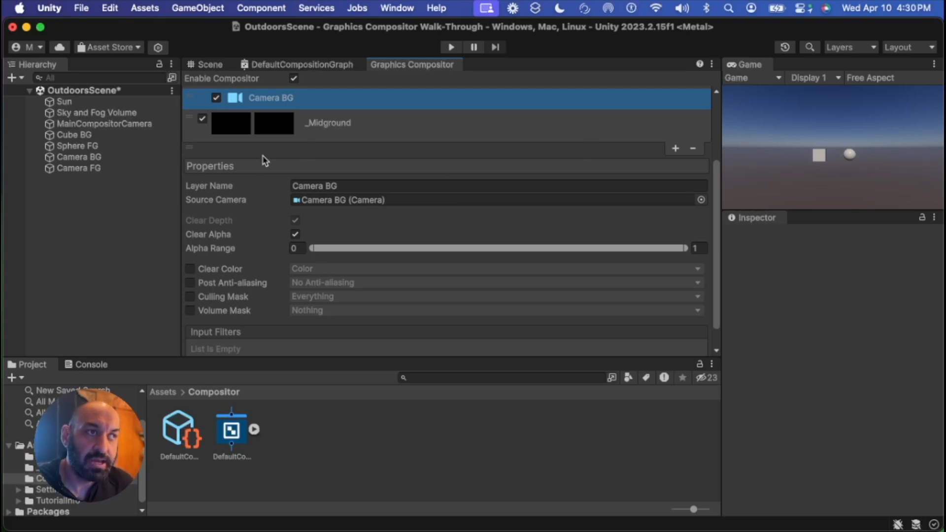
pyautogui.scroll(2, 296, 131)
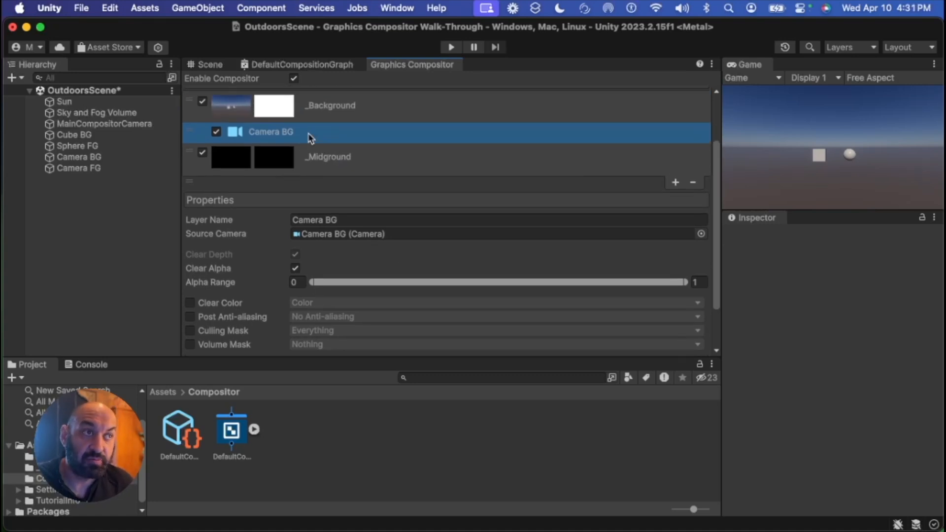
pyautogui.scroll(-3, 271, 237)
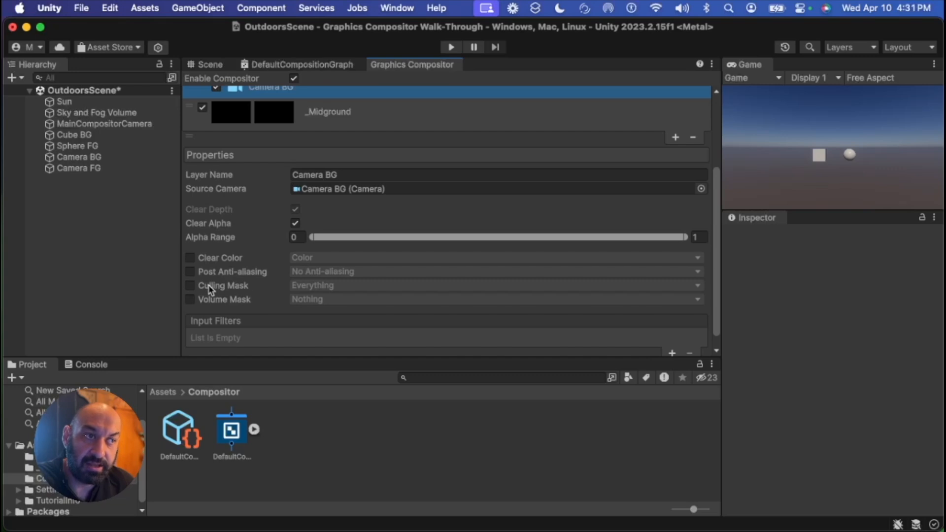
pyautogui.click(191, 287)
pyautogui.click(191, 286)
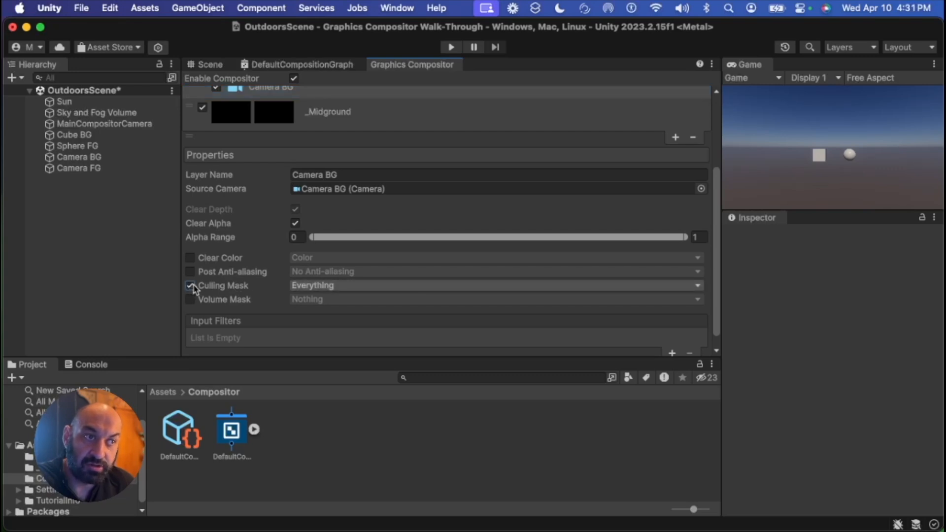
pyautogui.click(318, 287)
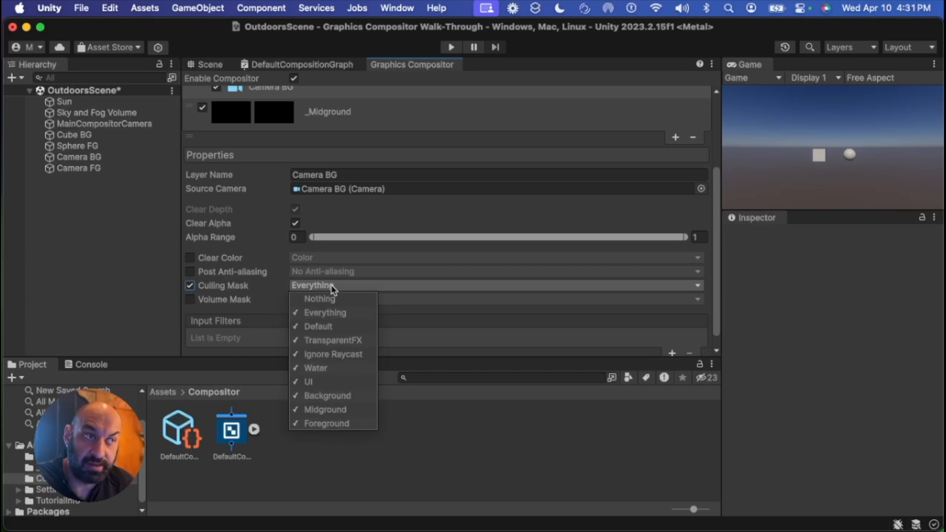
pyautogui.click(353, 300)
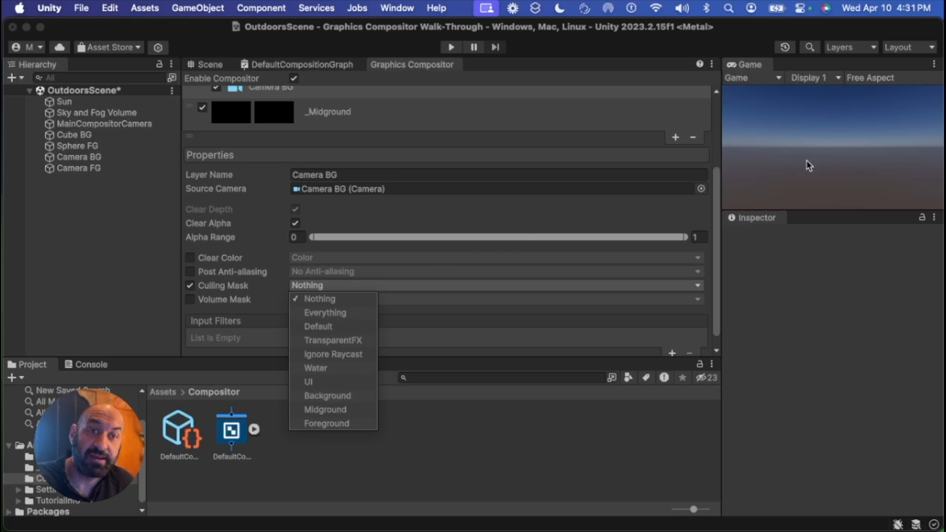
pyautogui.click(326, 312)
pyautogui.click(327, 300)
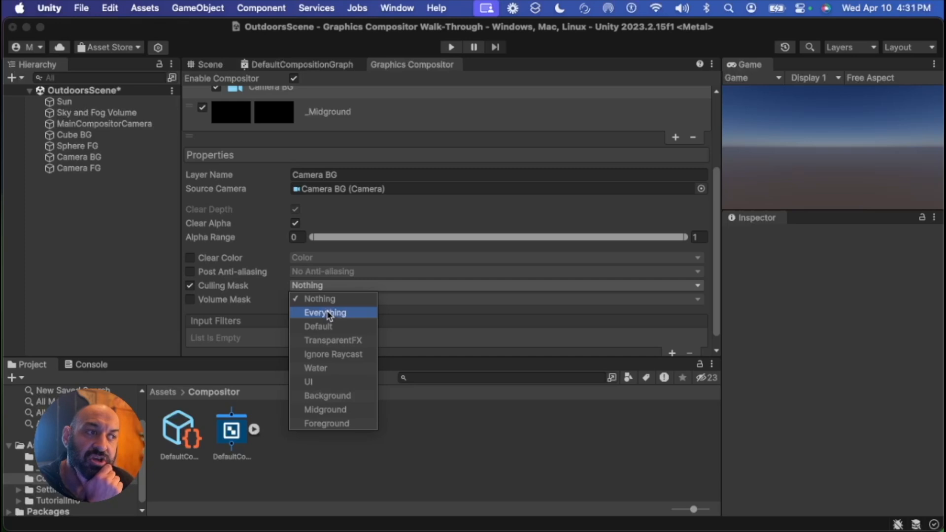
# Select Cube BG and examine the DefaultCompositionGraph's layer inputs before returning to the Graphics Compositor
pyautogui.click(76, 135)
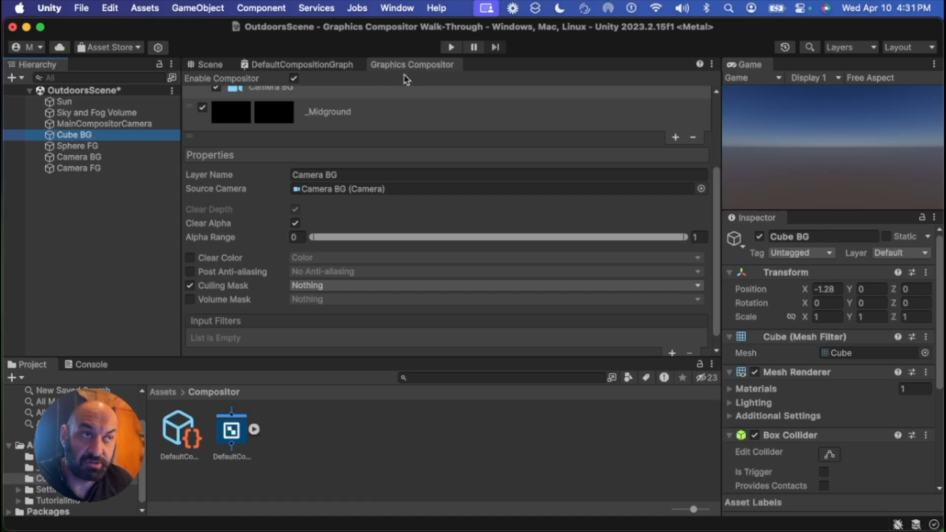
pyautogui.scroll(5, 385, 145)
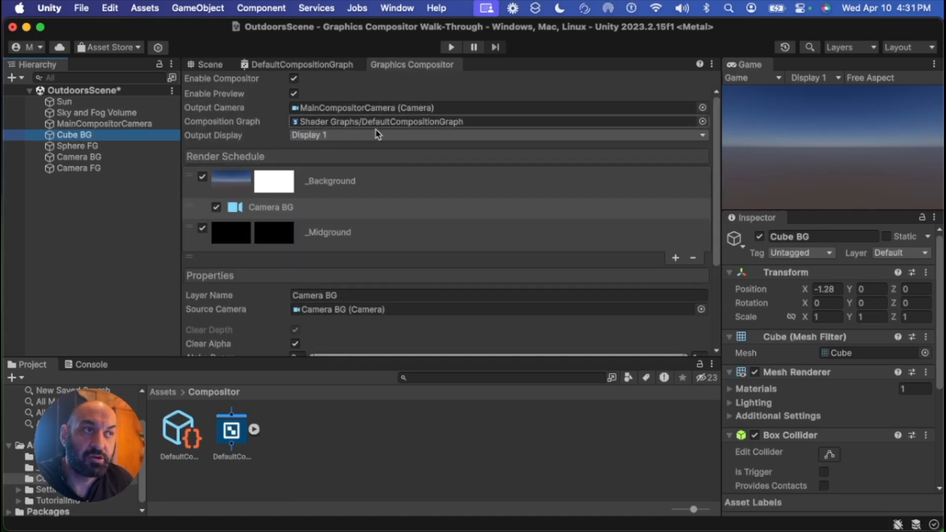
pyautogui.click(354, 192)
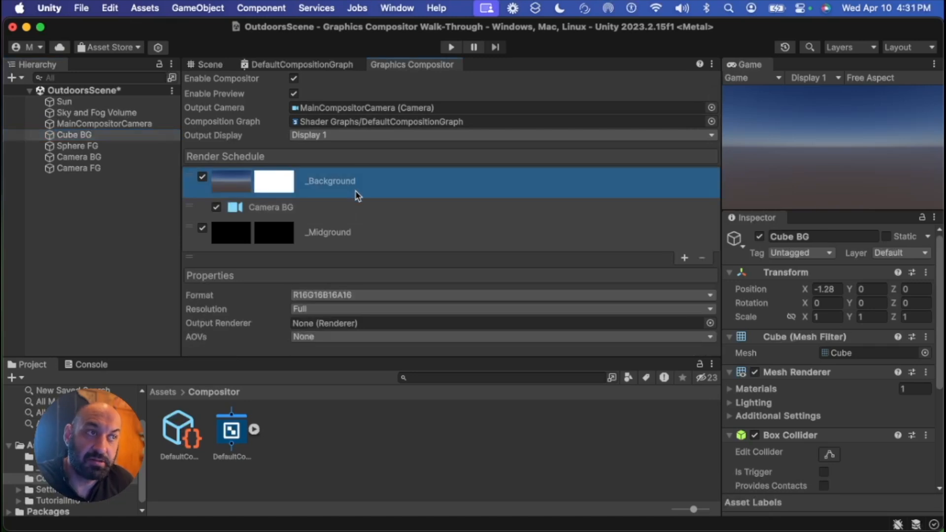
pyautogui.doubleClick(311, 124)
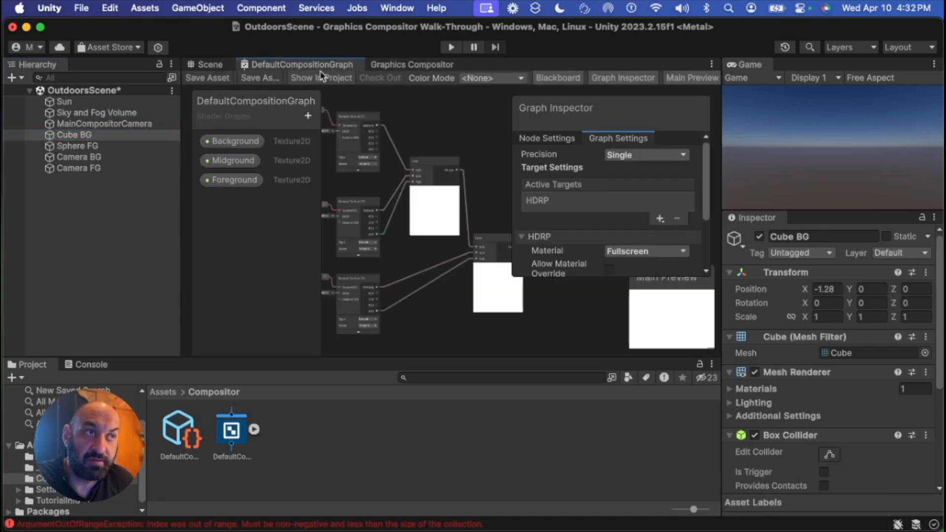
pyautogui.click(415, 66)
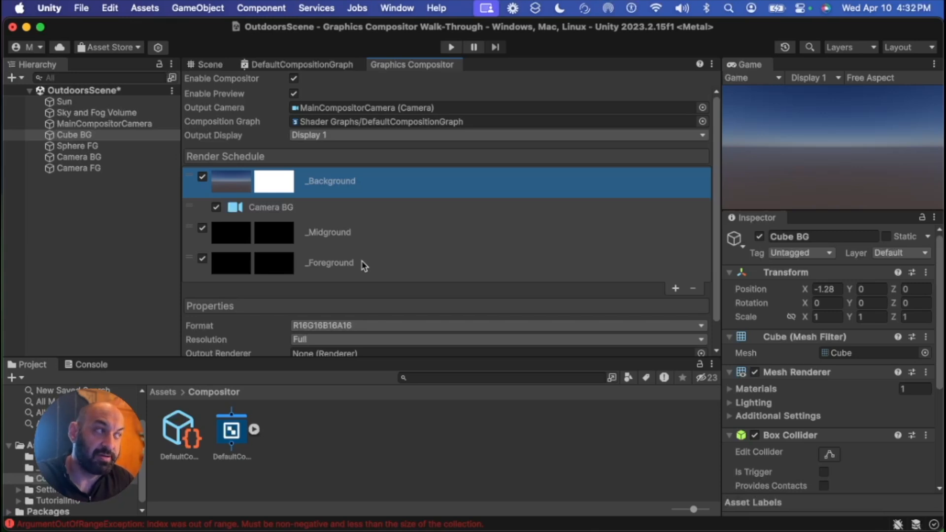
# Open the project's Tags & Layers settings from Cube BG's layer options
pyautogui.click(760, 220)
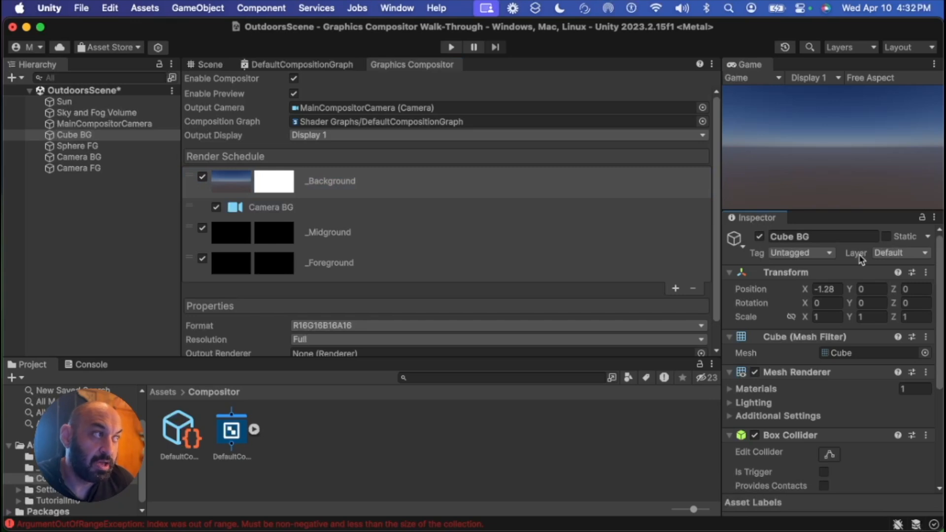
pyautogui.click(908, 258)
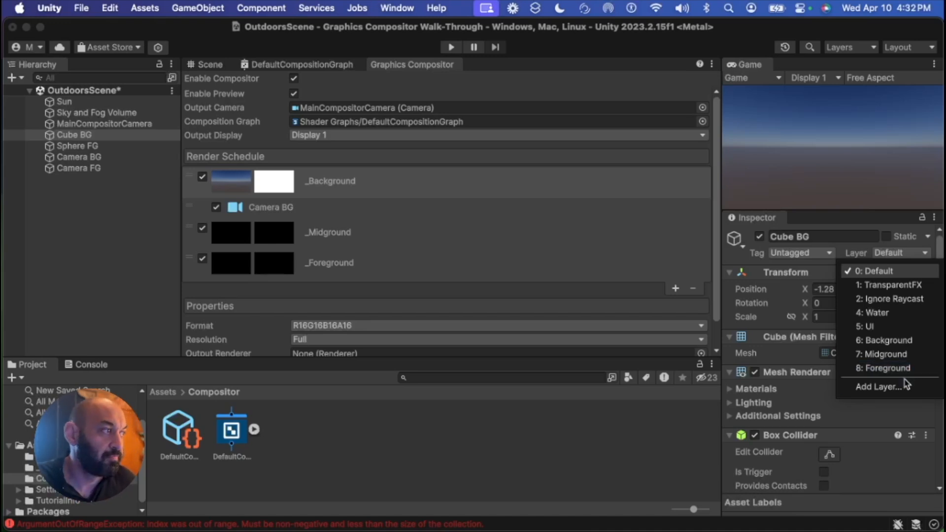
pyautogui.click(821, 269)
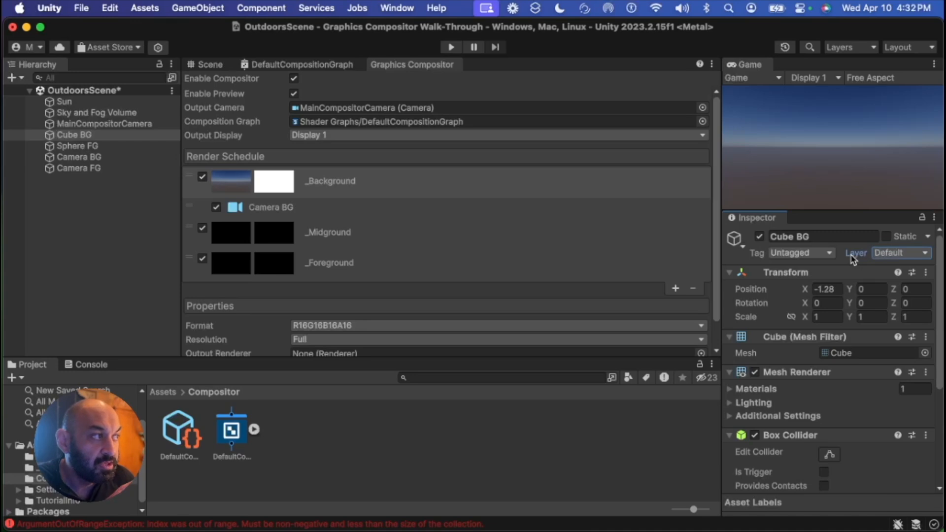
pyautogui.click(898, 254)
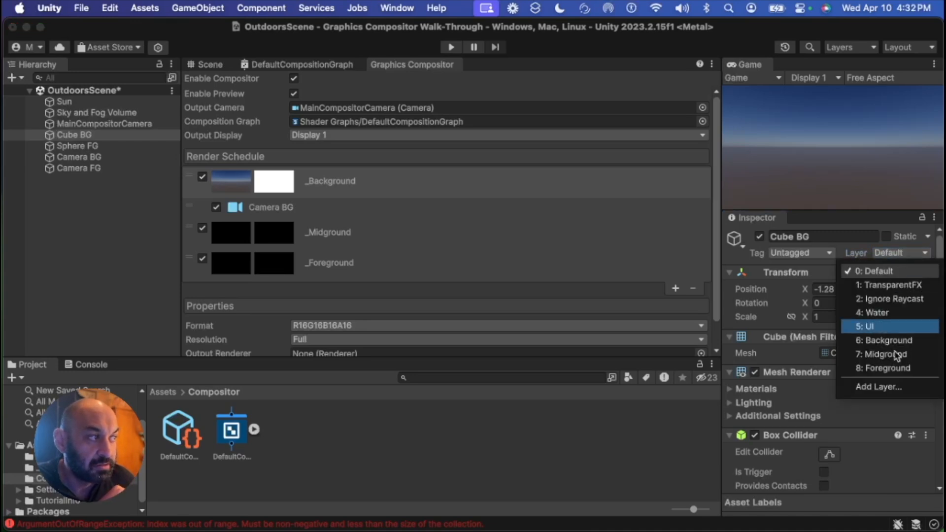
pyautogui.click(921, 388)
# Clear the names of User Layers 6, 7 and 8
pyautogui.click(877, 398)
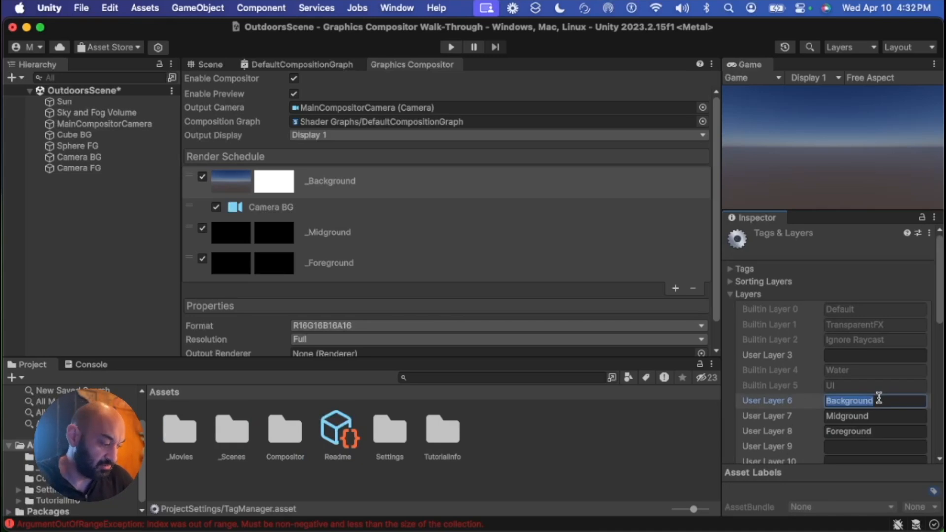
pyautogui.press('BackSpace')
pyautogui.click(881, 416)
pyautogui.press('BackSpace')
pyautogui.click(891, 431)
pyautogui.press('BackSpace')
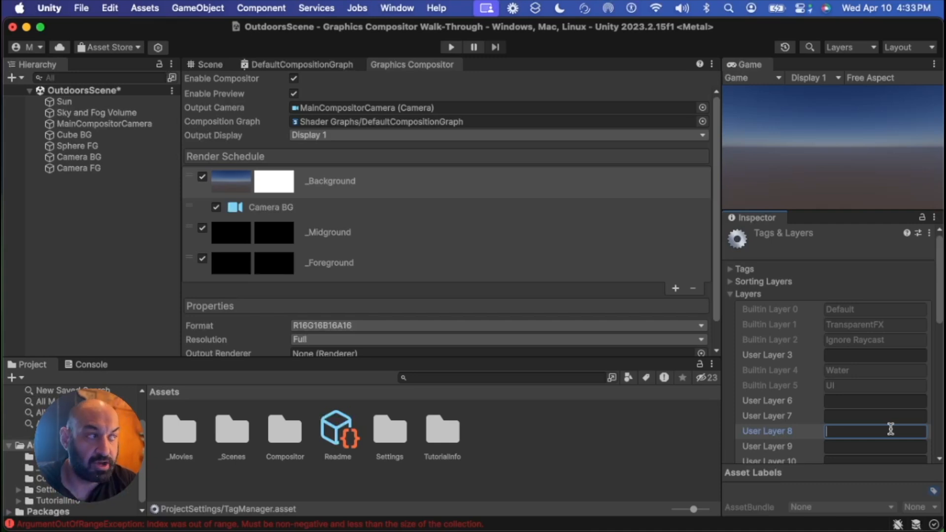
pyautogui.scroll(-5, 838, 387)
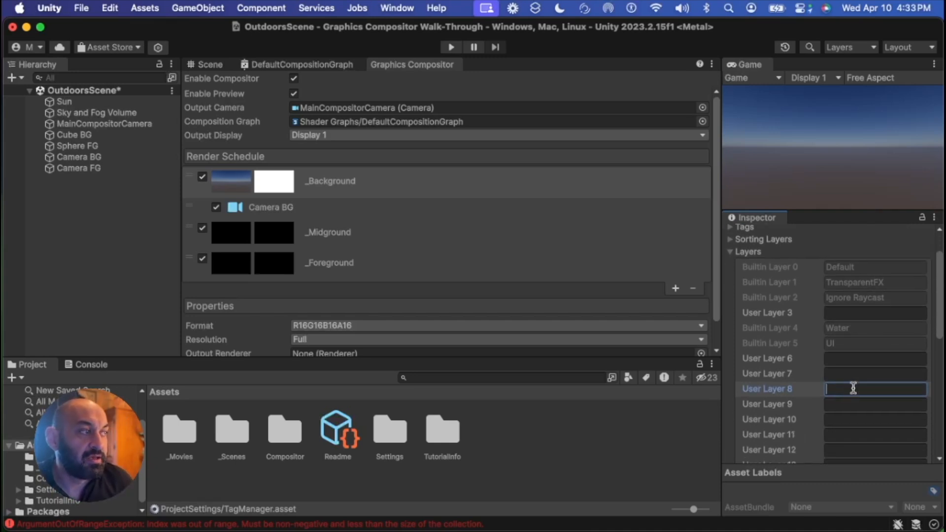
pyautogui.scroll(-10, 850, 383)
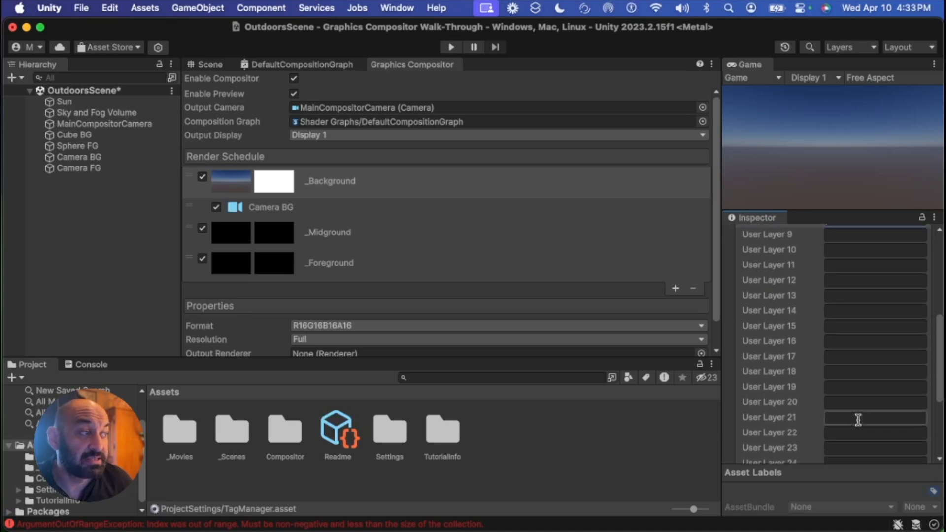
pyautogui.scroll(12, 861, 348)
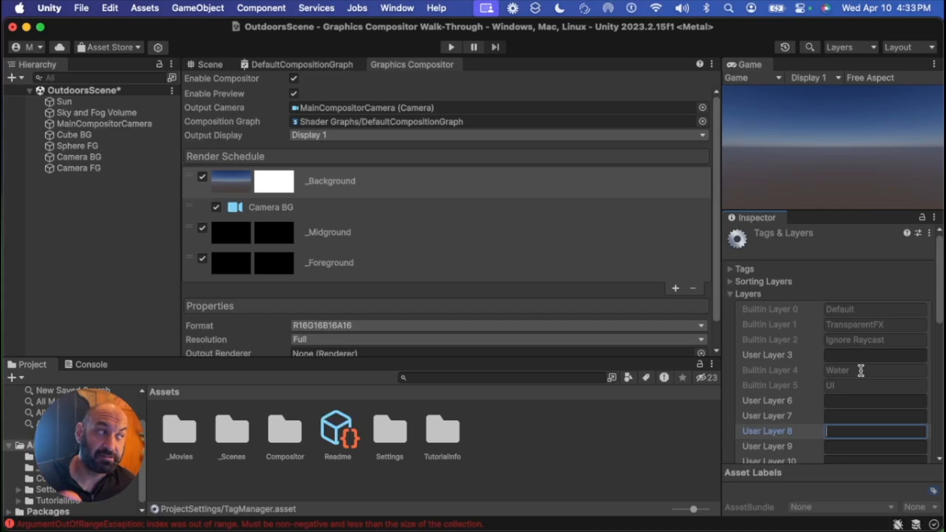
# Name User Layers 6, 7 and 8 as Background, Midground and Foreground
pyautogui.click(855, 401)
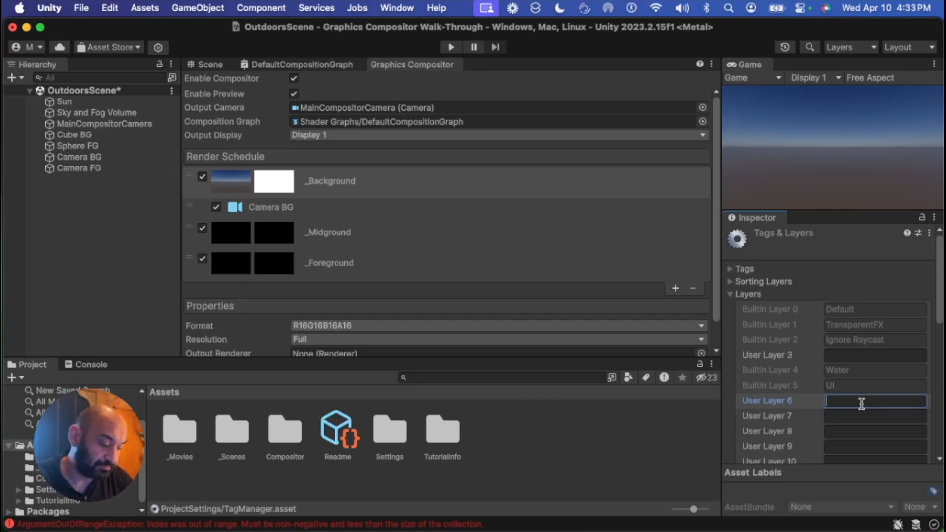
pyautogui.write('Background')
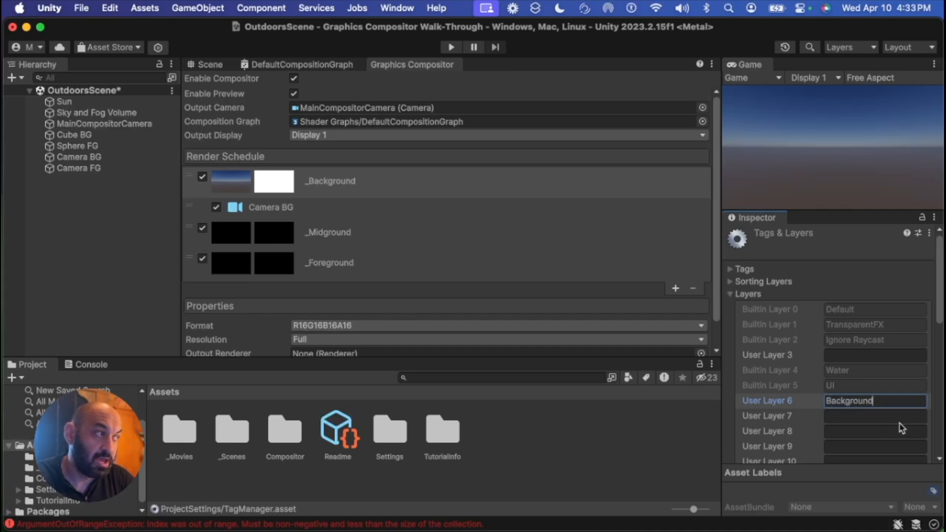
pyautogui.click(902, 417)
pyautogui.write('Midground')
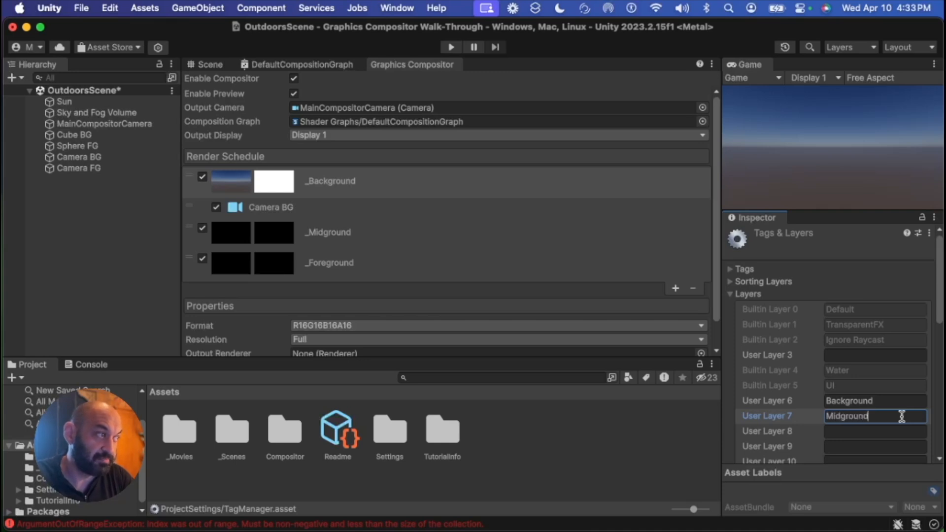
pyautogui.click(891, 432)
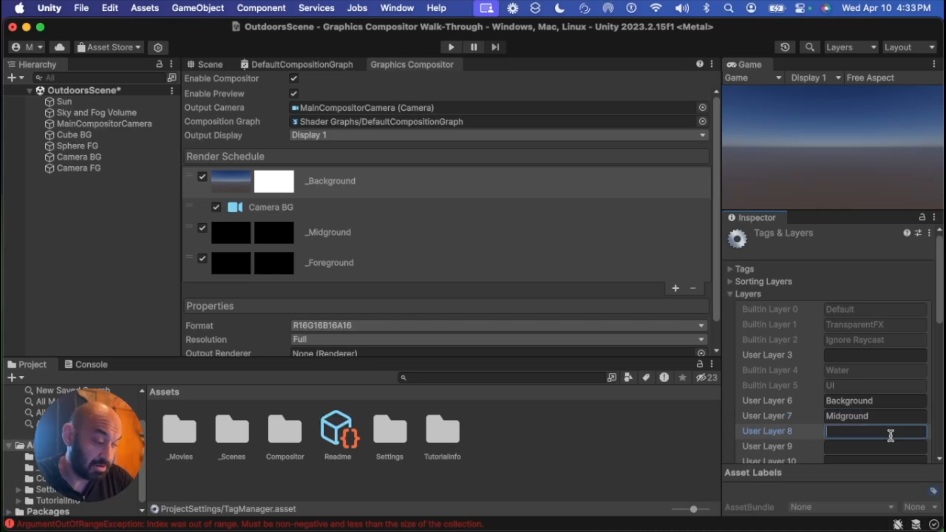
pyautogui.write('Foreground')
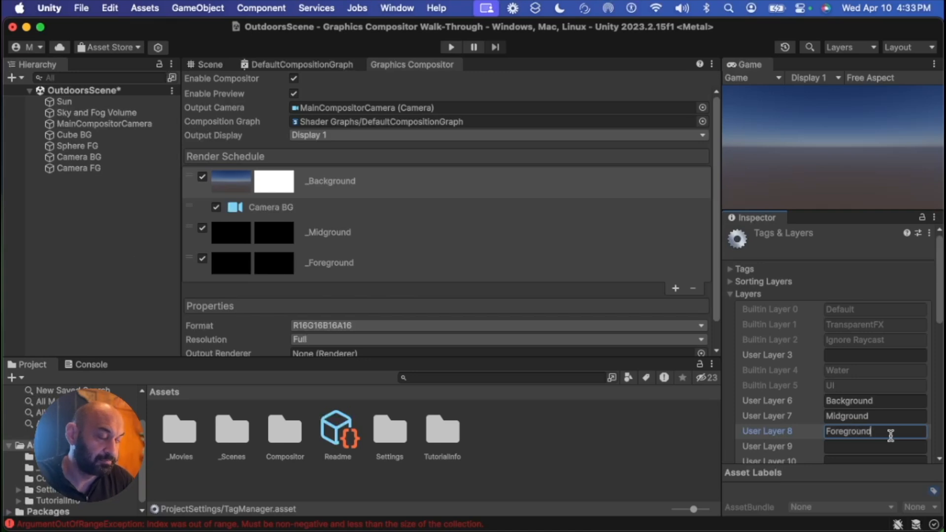
# Assign the Cube BG object to the Background layer
pyautogui.click(128, 254)
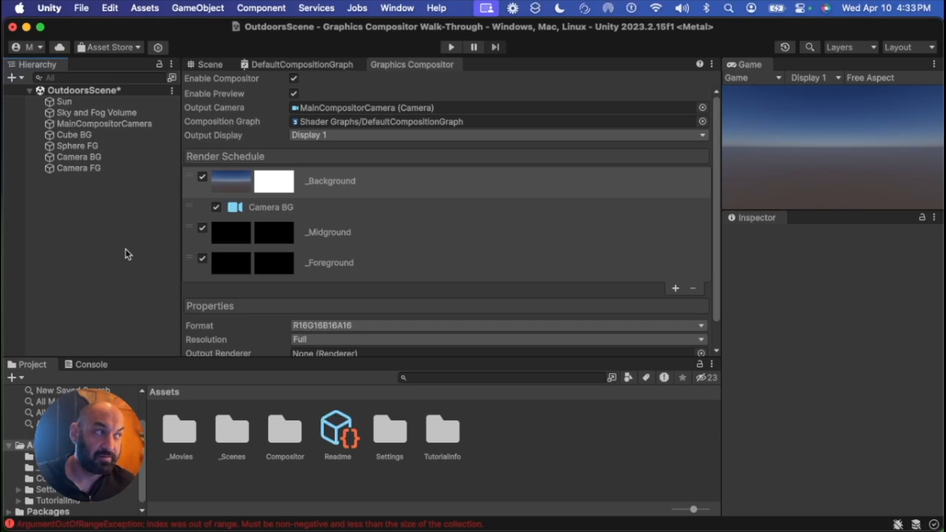
pyautogui.click(98, 136)
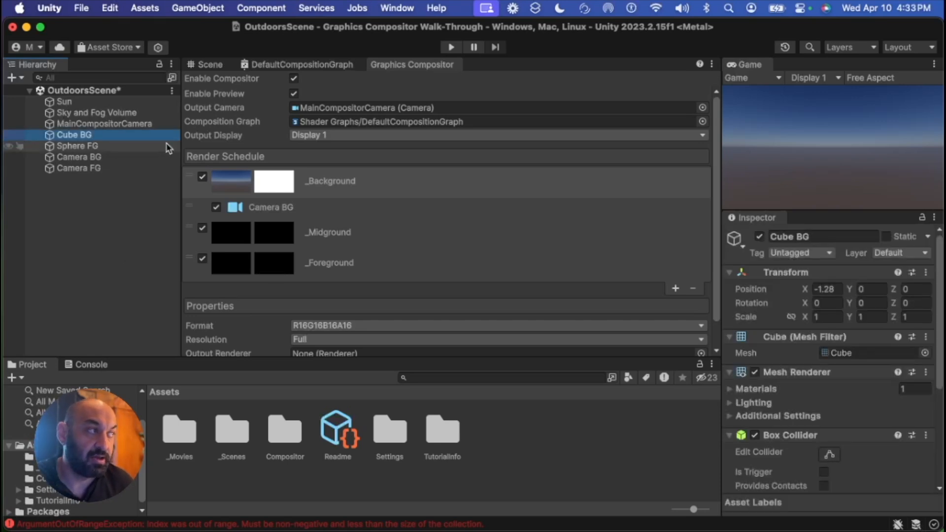
pyautogui.click(906, 253)
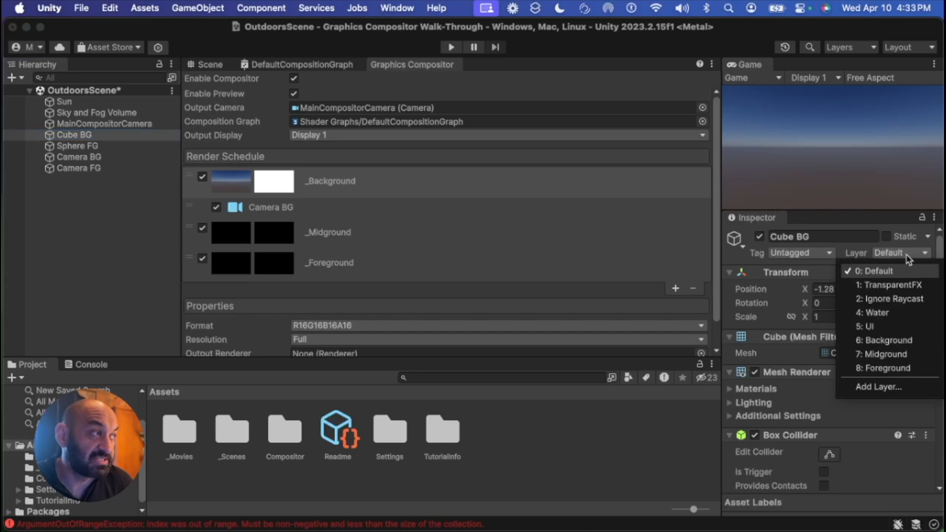
pyautogui.click(910, 341)
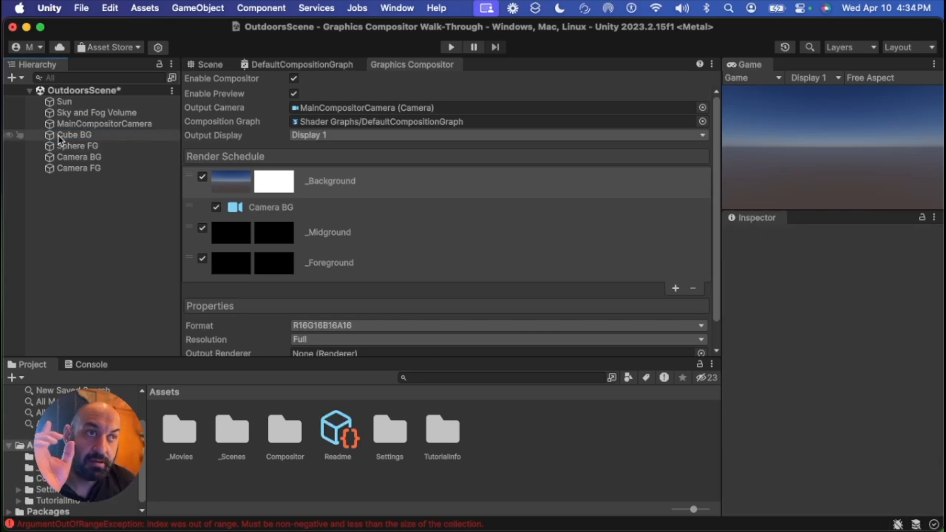
pyautogui.click(59, 136)
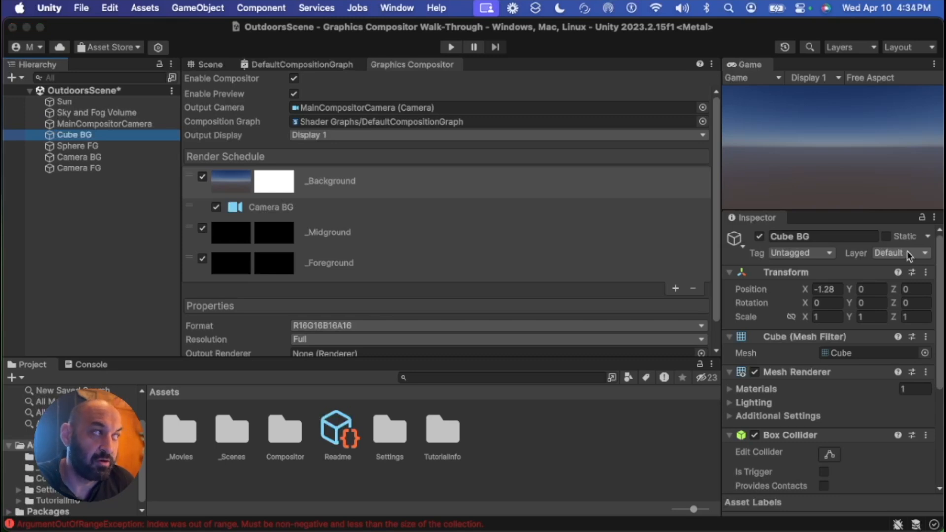
pyautogui.click(910, 256)
pyautogui.click(912, 338)
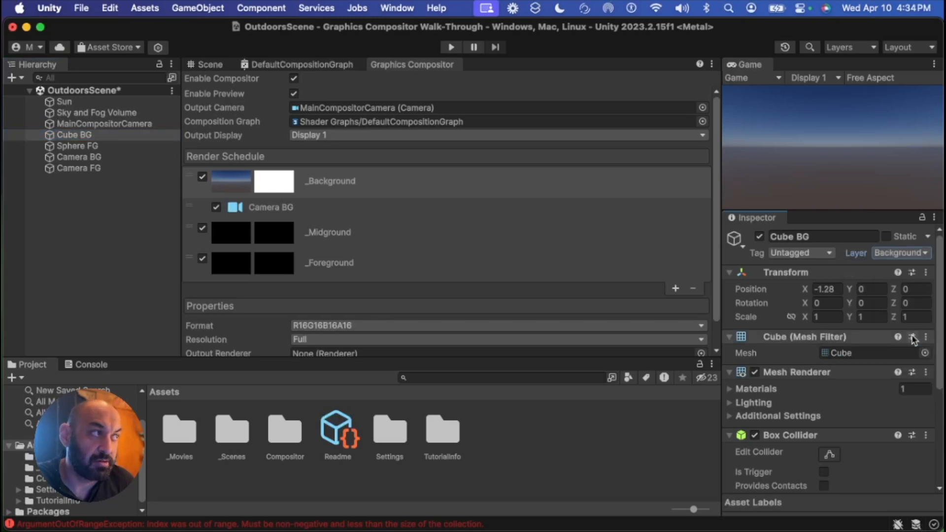
# Assign the Sphere FG object to the Foreground layer
pyautogui.click(77, 147)
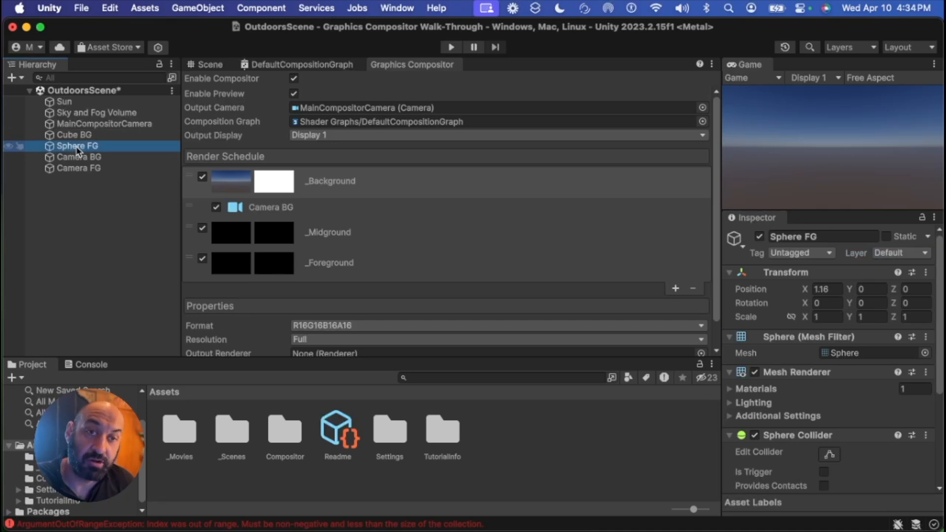
pyautogui.click(912, 255)
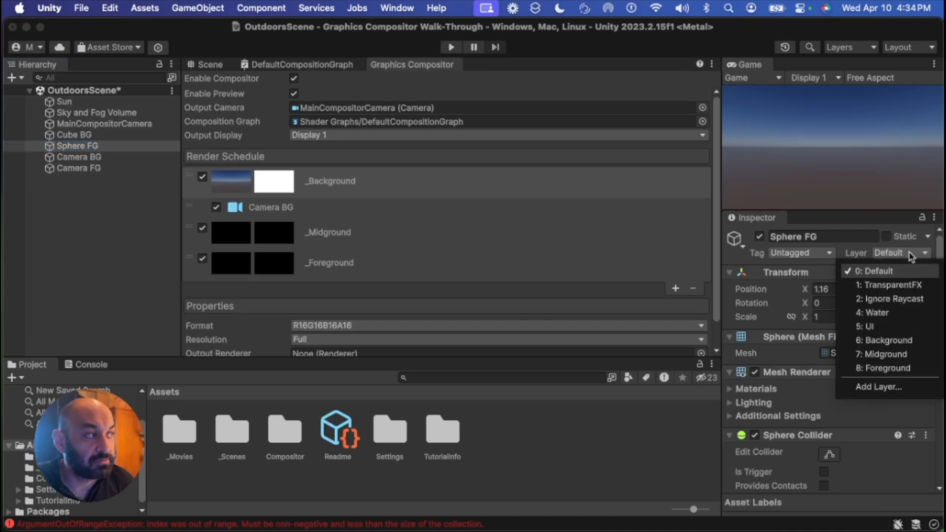
pyautogui.click(909, 369)
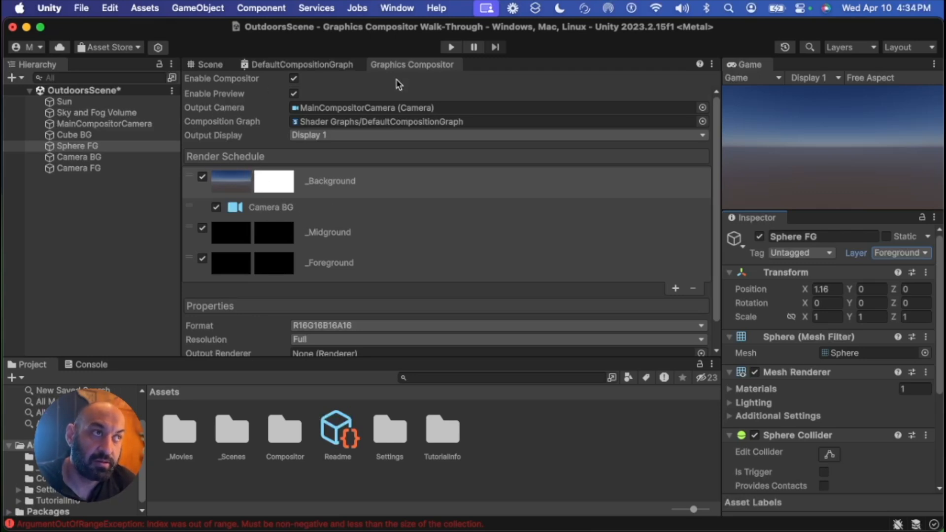
# Set the culling mask of the _Background layer's Camera BG sublayer to Background
pyautogui.click(372, 183)
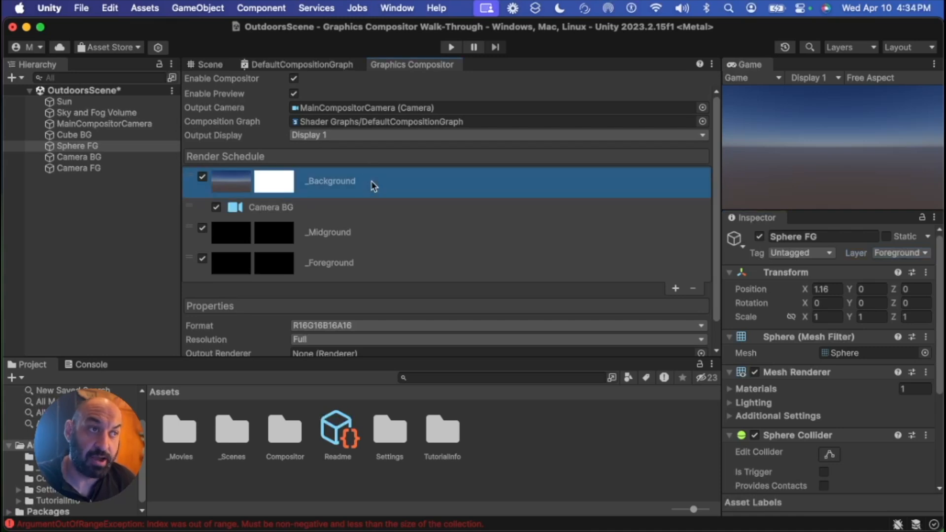
pyautogui.click(285, 206)
pyautogui.scroll(-6, 249, 266)
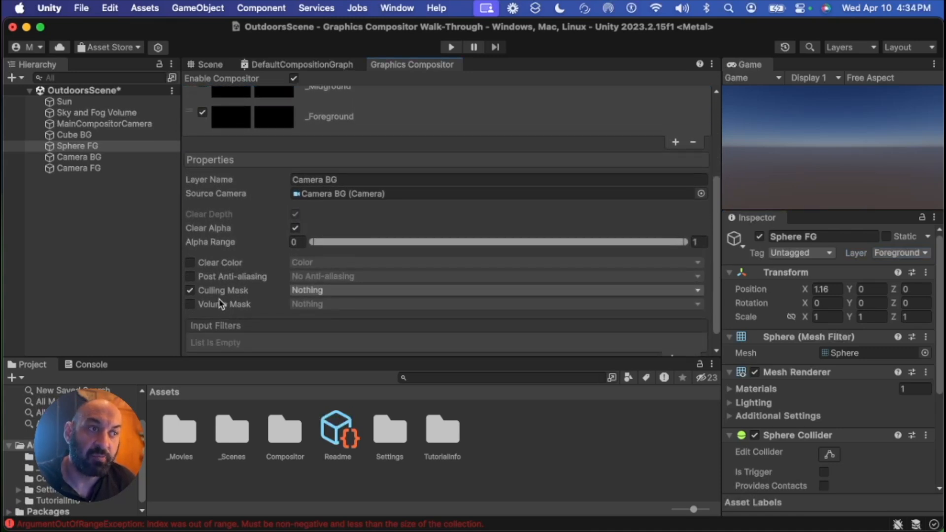
pyautogui.click(316, 294)
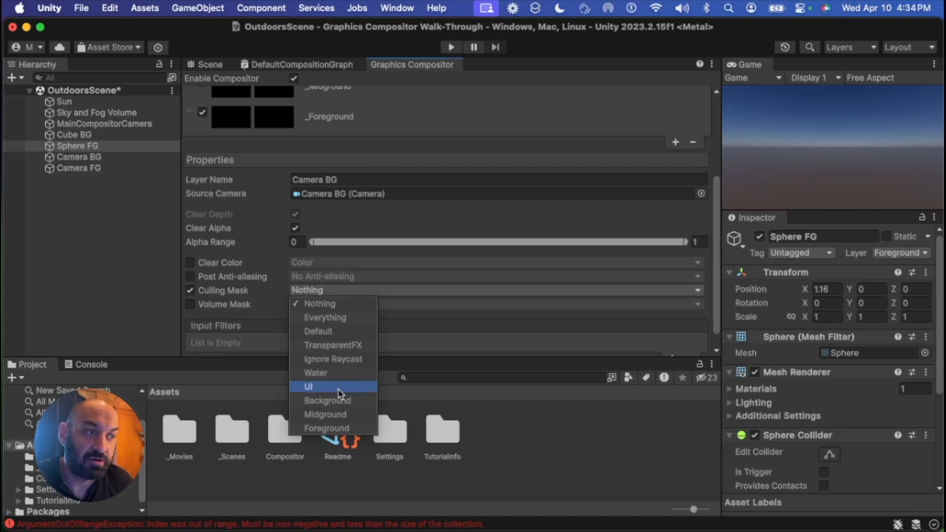
pyautogui.click(350, 404)
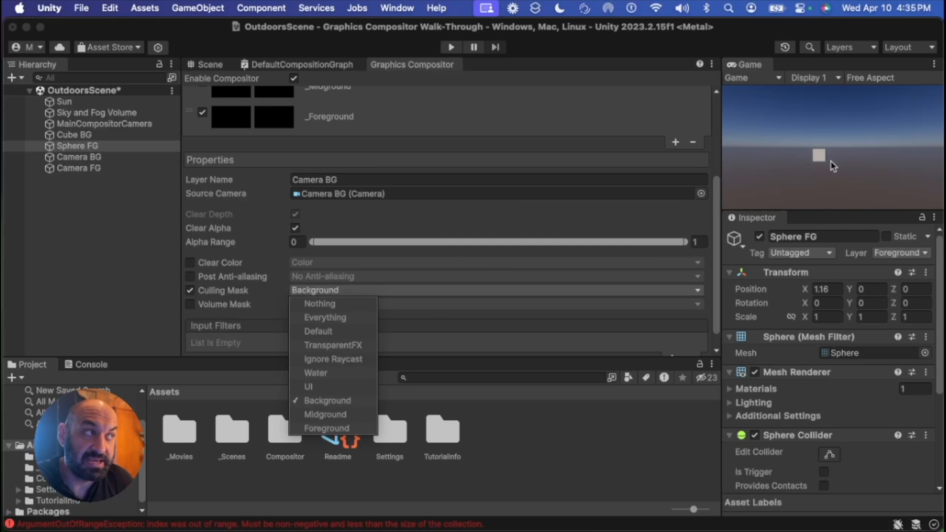
# Add a camera sublayer to the _Foreground layer in the render schedule
pyautogui.click(103, 137)
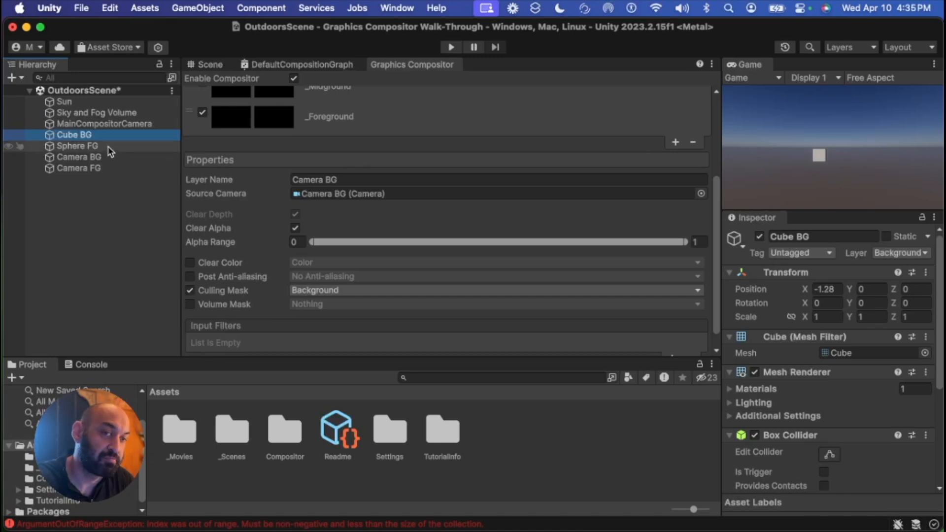
pyautogui.scroll(5, 296, 167)
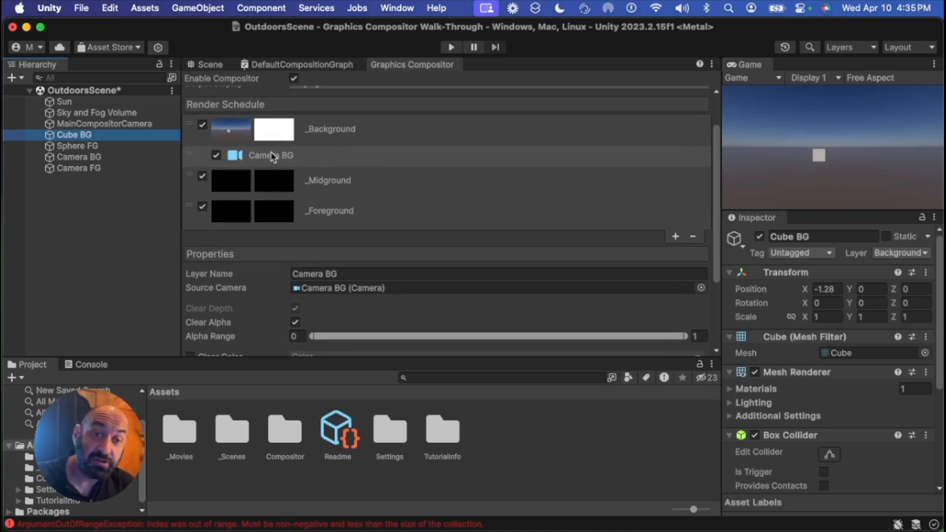
pyautogui.scroll(-3, 273, 156)
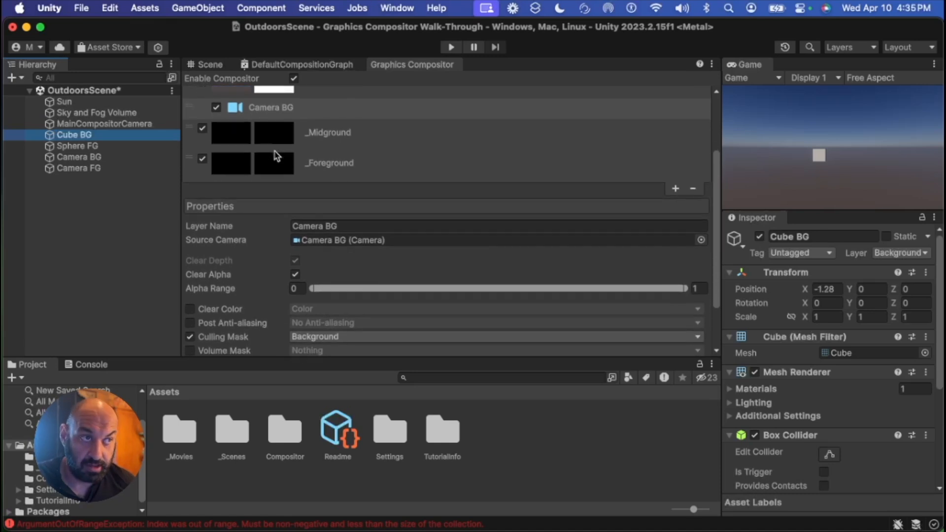
pyautogui.click(391, 169)
pyautogui.moveTo(390, 155); pyautogui.dragTo(403, 240)
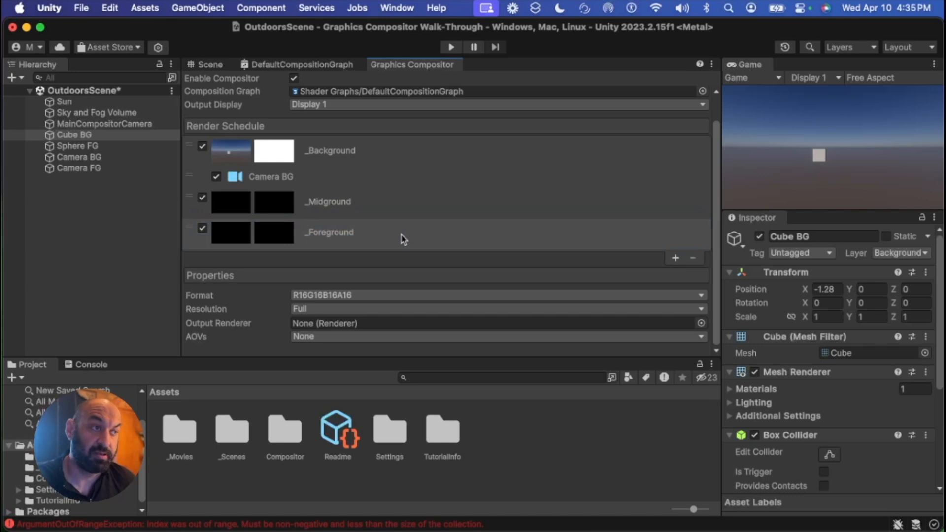
pyautogui.click(393, 233)
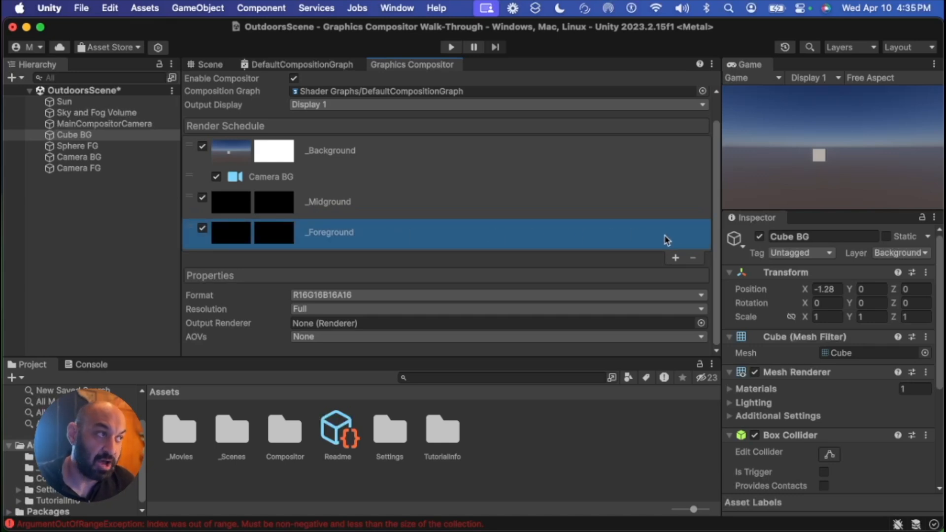
pyautogui.click(675, 258)
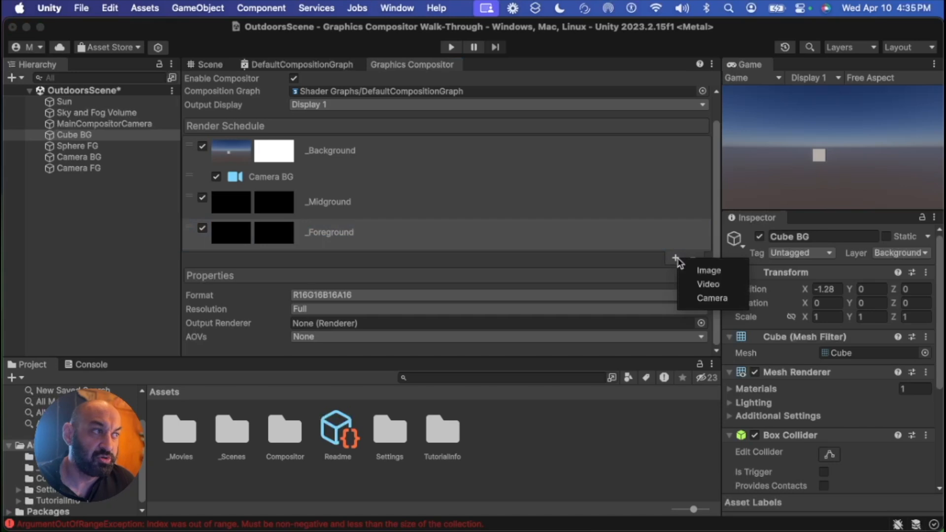
pyautogui.click(713, 299)
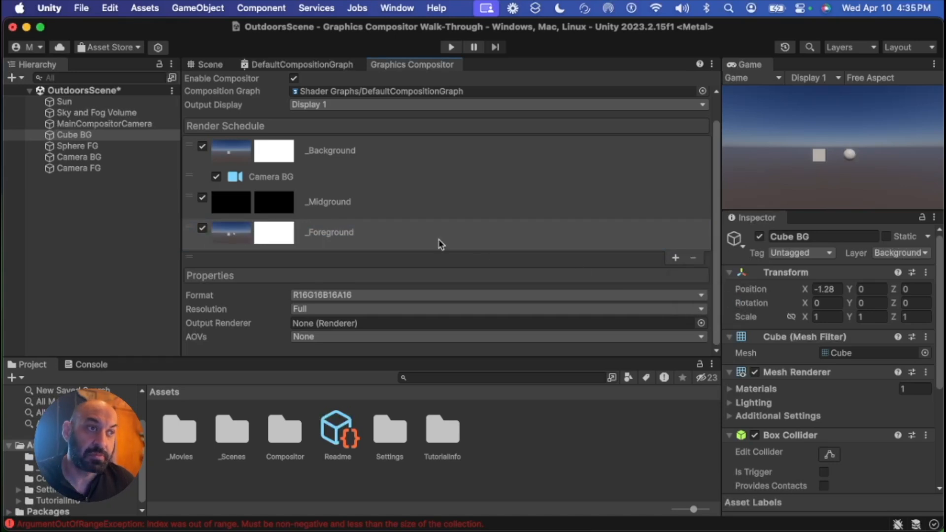
# Try to set the new sublayer's source camera to Camera FG
pyautogui.scroll(-4, 404, 239)
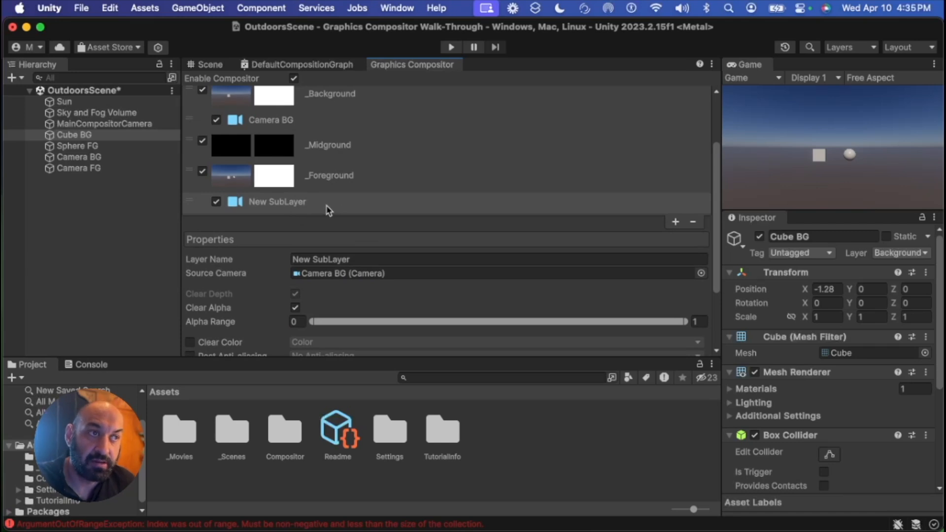
pyautogui.click(329, 209)
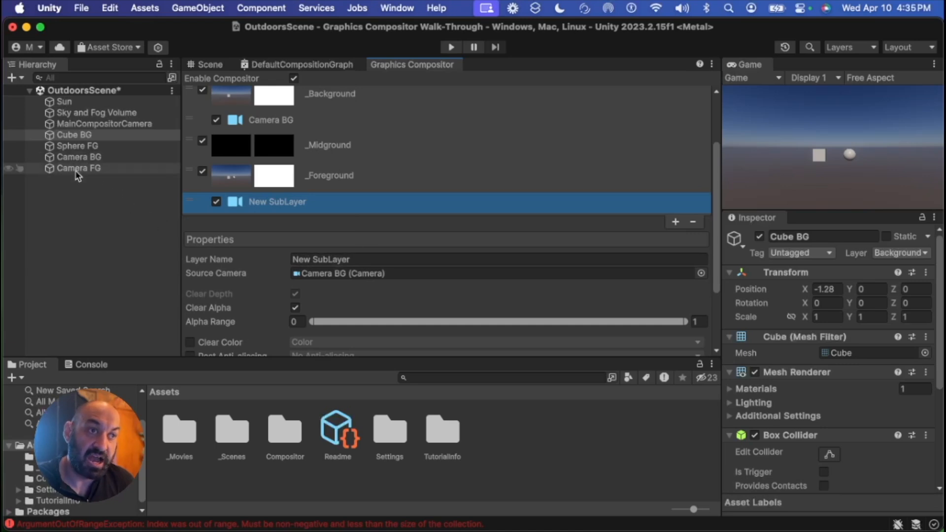
pyautogui.moveTo(73, 173); pyautogui.dragTo(340, 279)
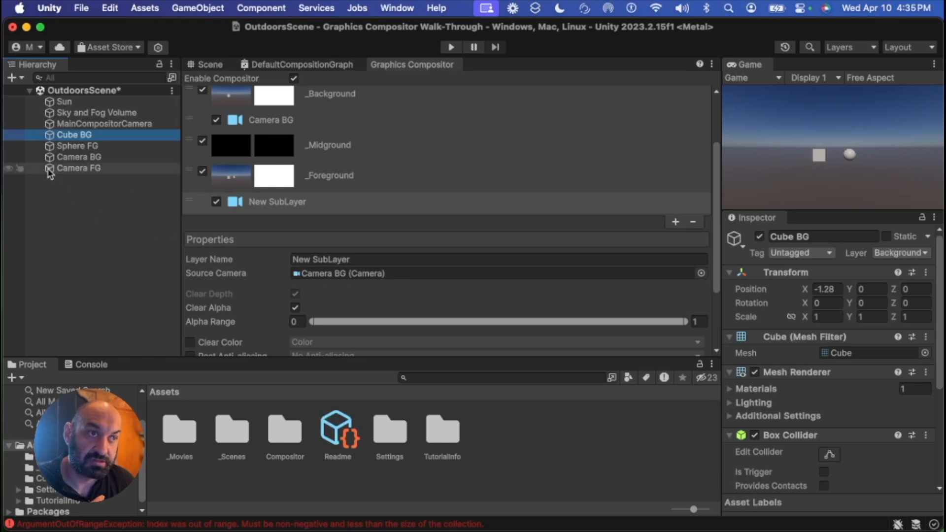
pyautogui.moveTo(49, 174); pyautogui.dragTo(355, 274)
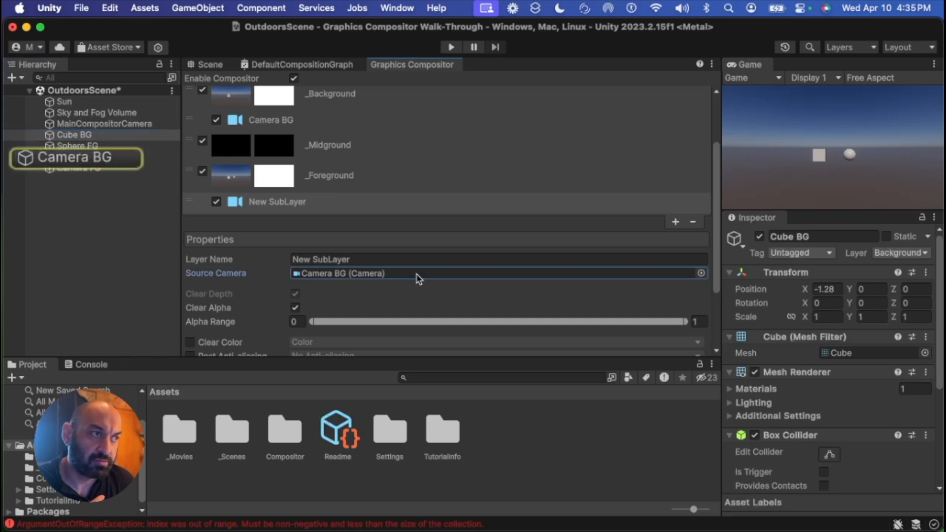
pyautogui.click(702, 273)
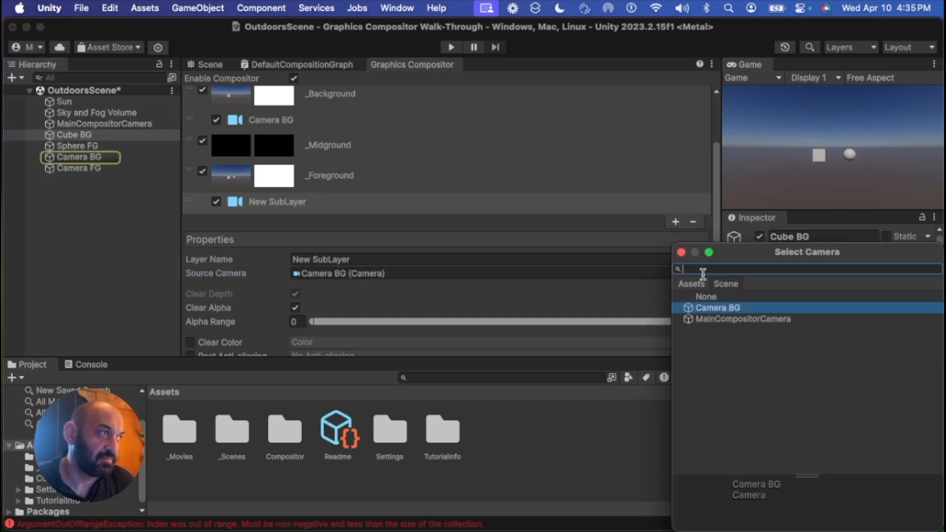
pyautogui.doubleClick(714, 307)
# Clear the error messages in the Console
pyautogui.click(77, 170)
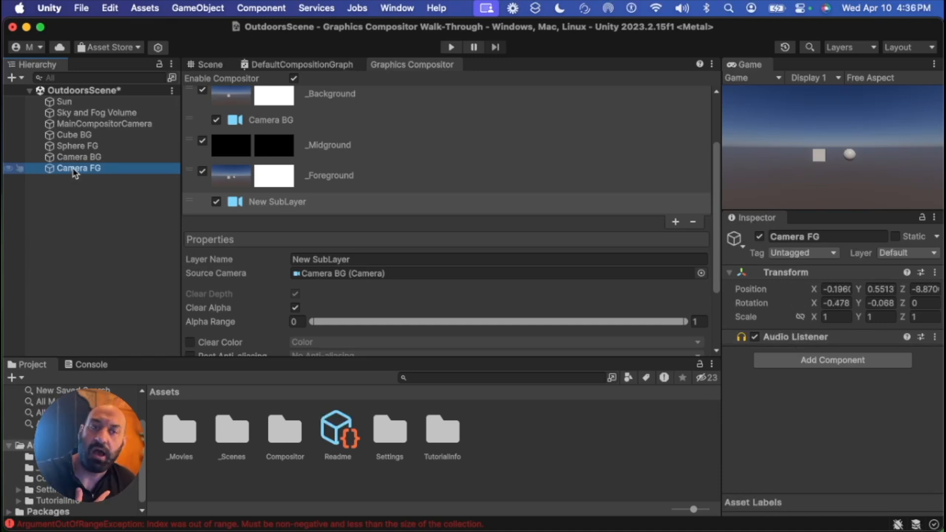
pyautogui.click(89, 365)
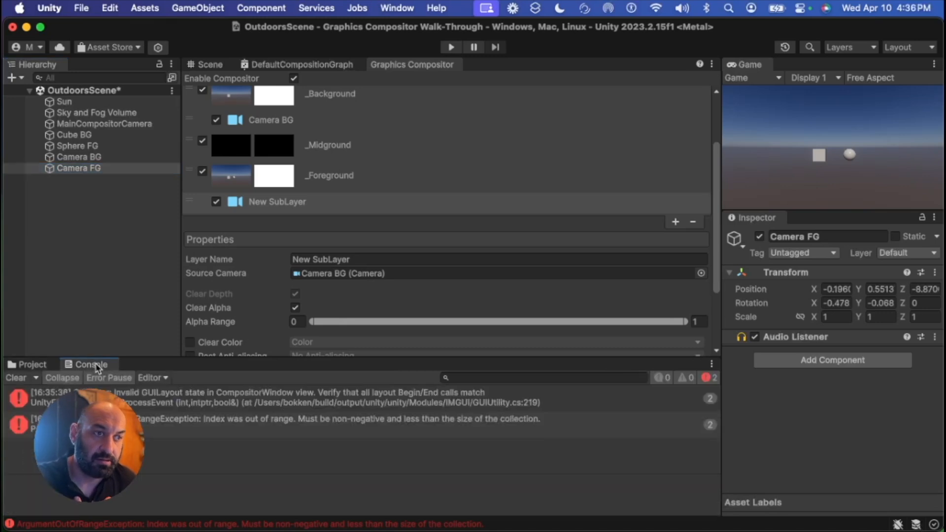
pyautogui.click(21, 378)
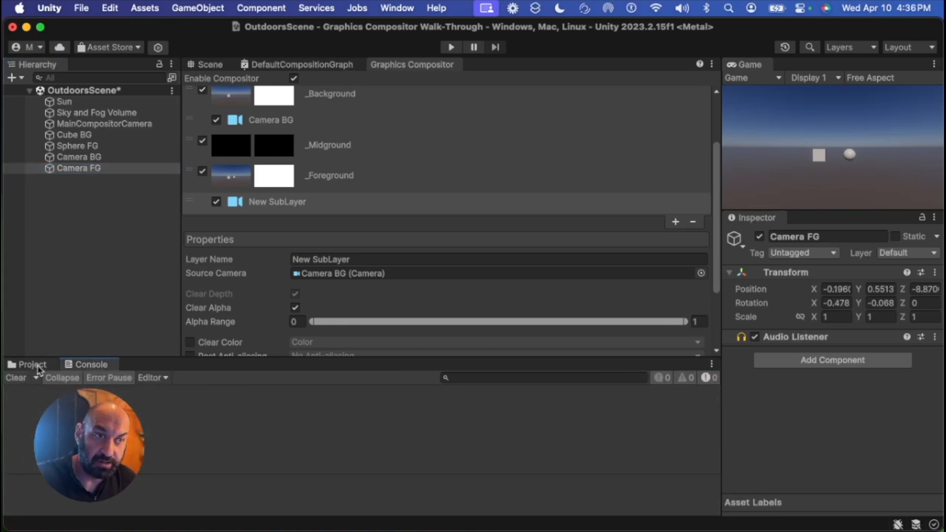
pyautogui.click(34, 365)
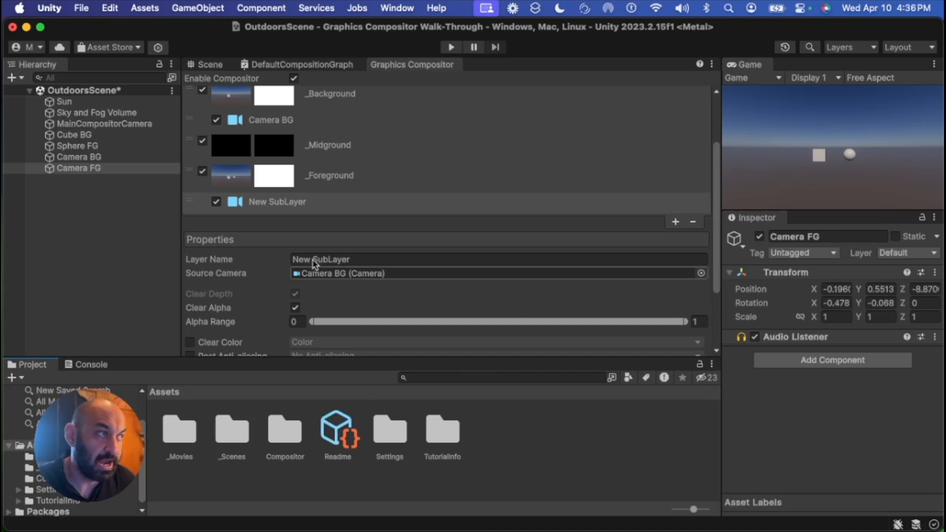
pyautogui.click(46, 168)
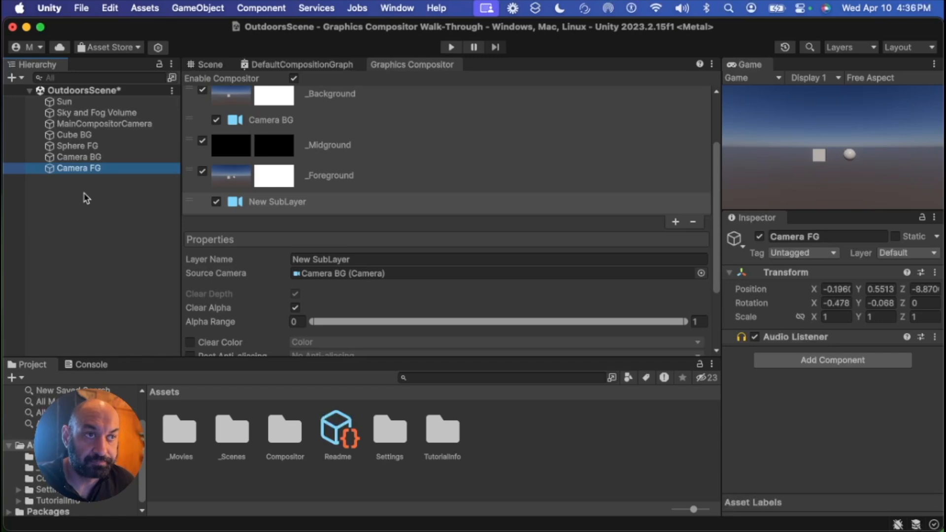
pyautogui.rightClick(65, 191)
pyautogui.click(49, 177)
pyautogui.click(50, 171)
pyautogui.rightClick(69, 191)
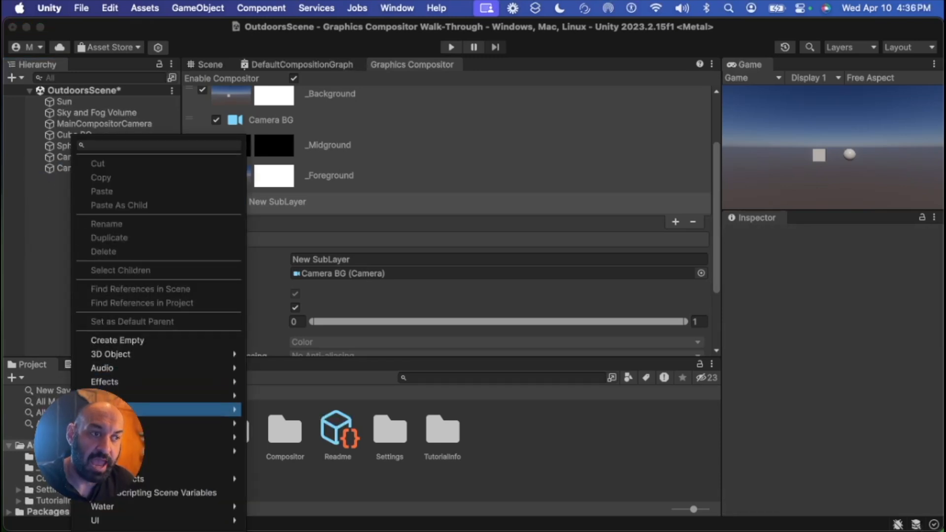
pyautogui.click(55, 258)
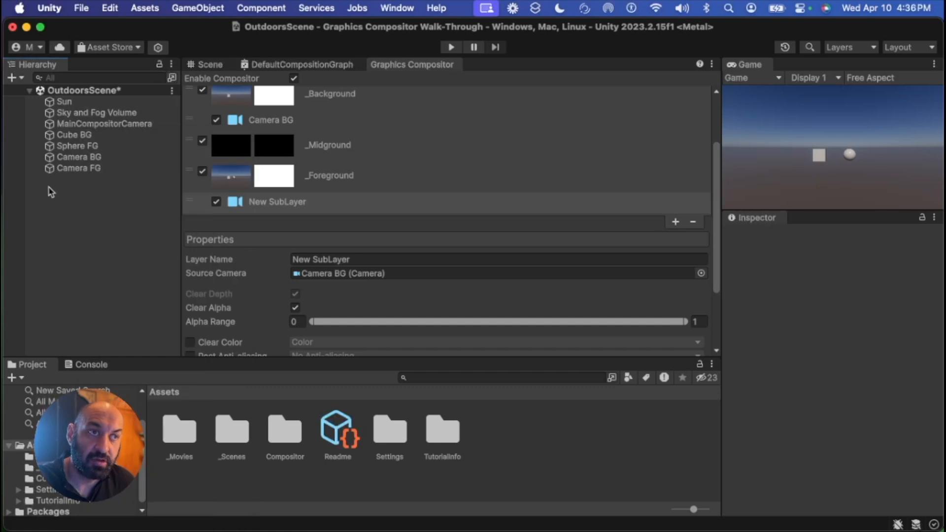
# Add a Camera component to the Camera FG object
pyautogui.click(73, 170)
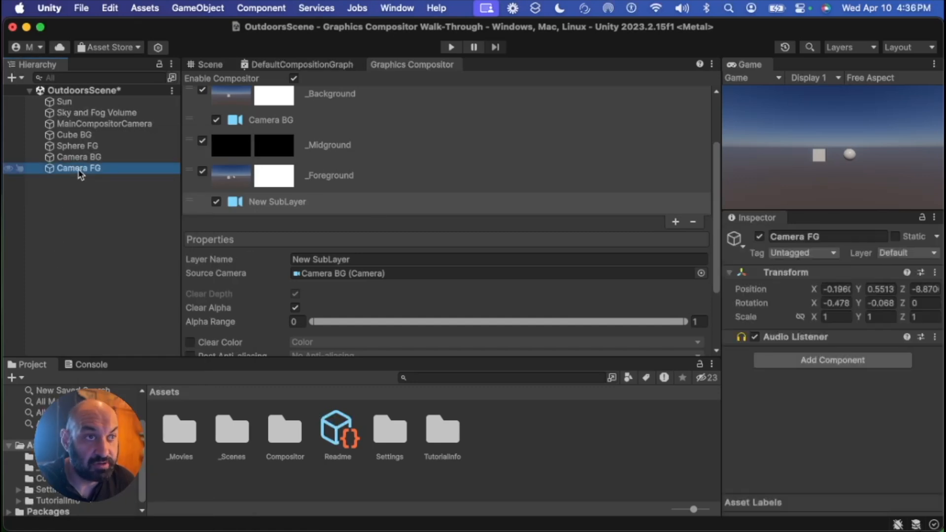
pyautogui.click(827, 365)
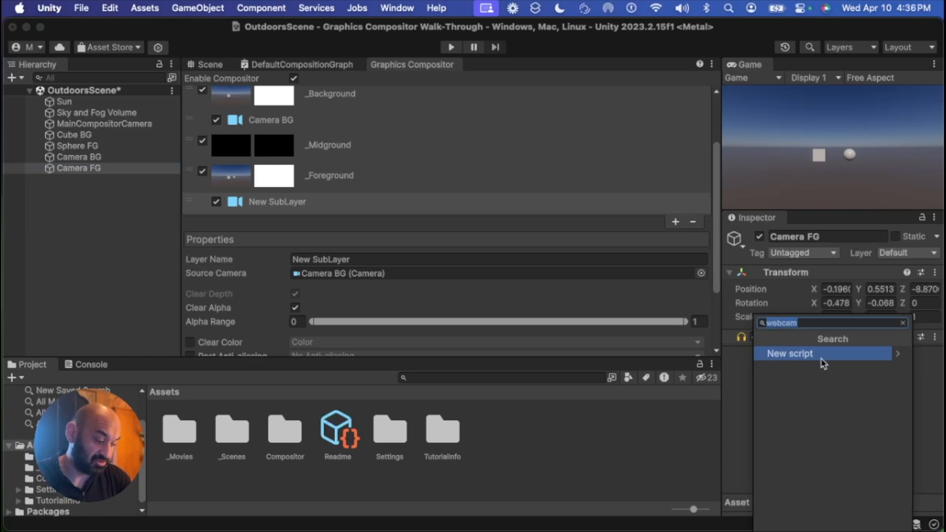
pyautogui.write('camera')
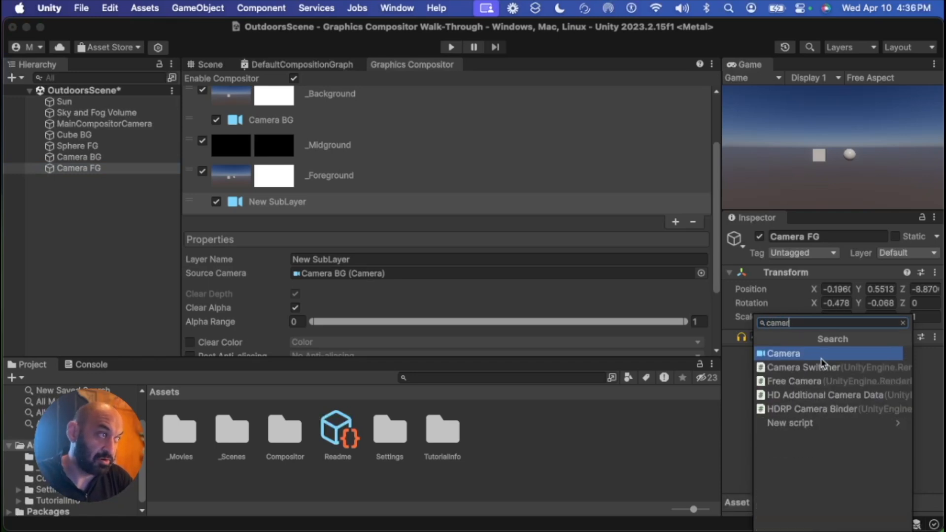
pyautogui.press('Return')
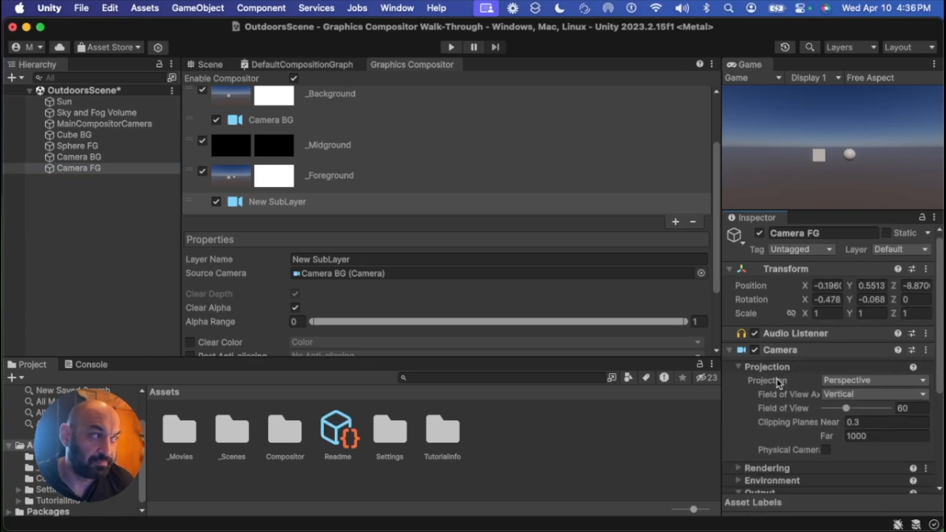
# Set Camera FG's target display to Display 2
pyautogui.scroll(-5, 838, 379)
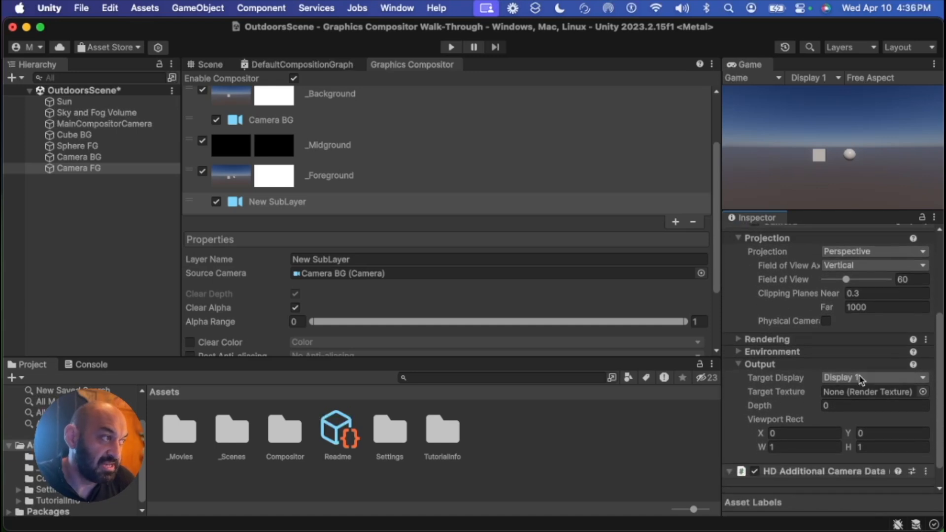
pyautogui.click(860, 379)
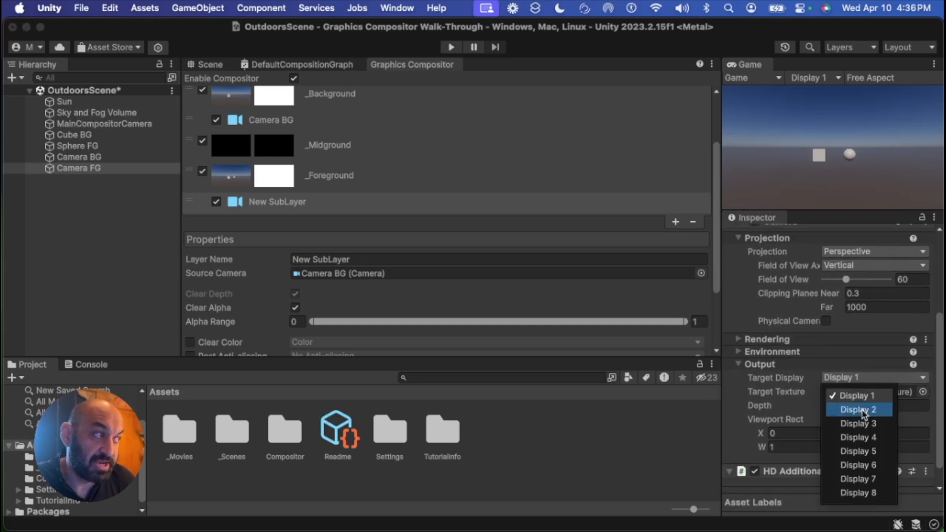
pyautogui.click(866, 410)
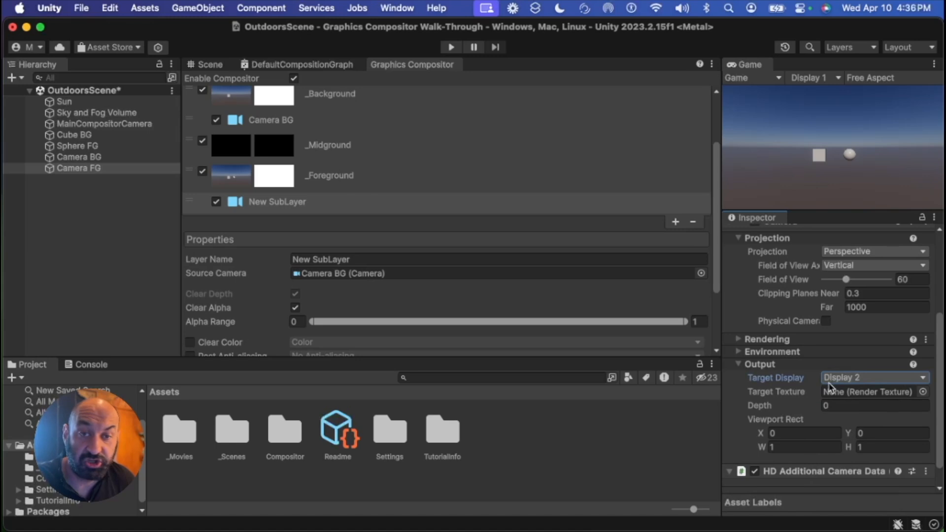
# Assign Camera FG as the source camera of the _Foreground layer's new sublayer
pyautogui.click(152, 238)
pyautogui.click(289, 205)
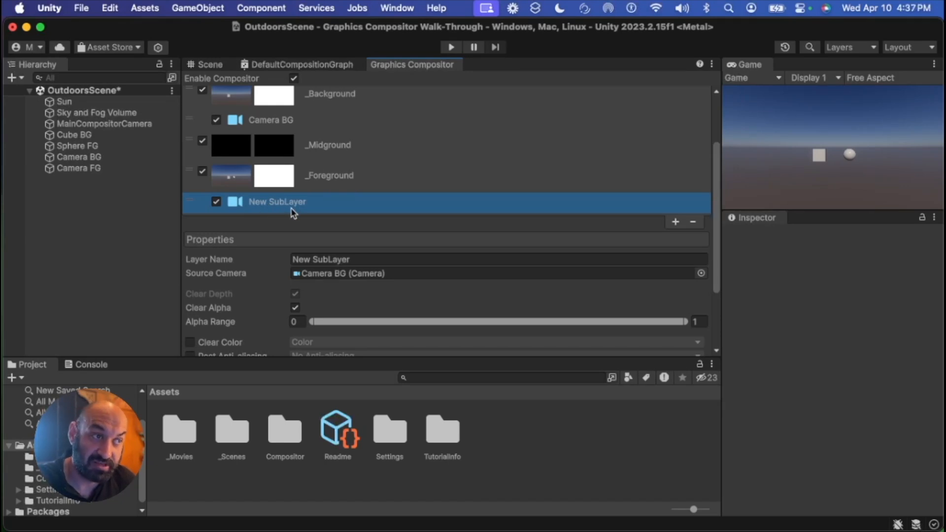
pyautogui.moveTo(54, 173); pyautogui.dragTo(333, 276)
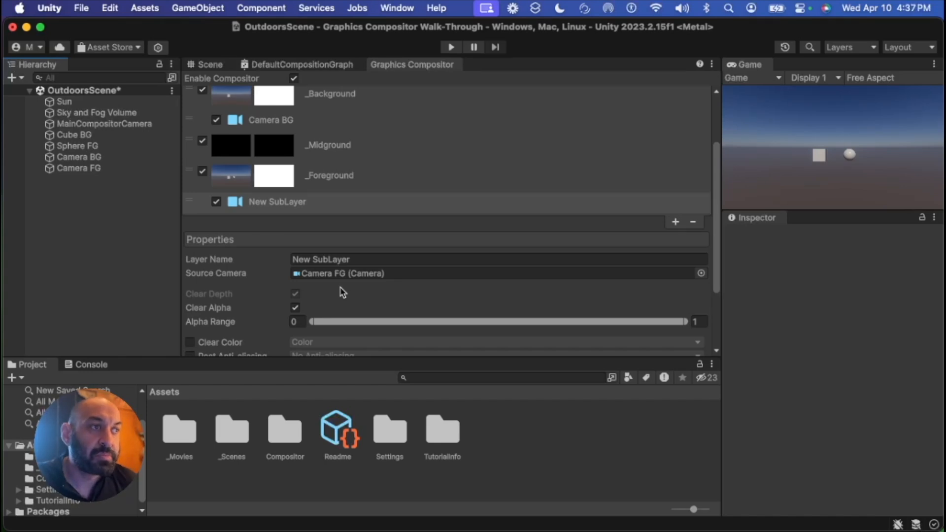
# Enable the sublayer's culling mask override and set it to Foreground only
pyautogui.scroll(-5, 296, 280)
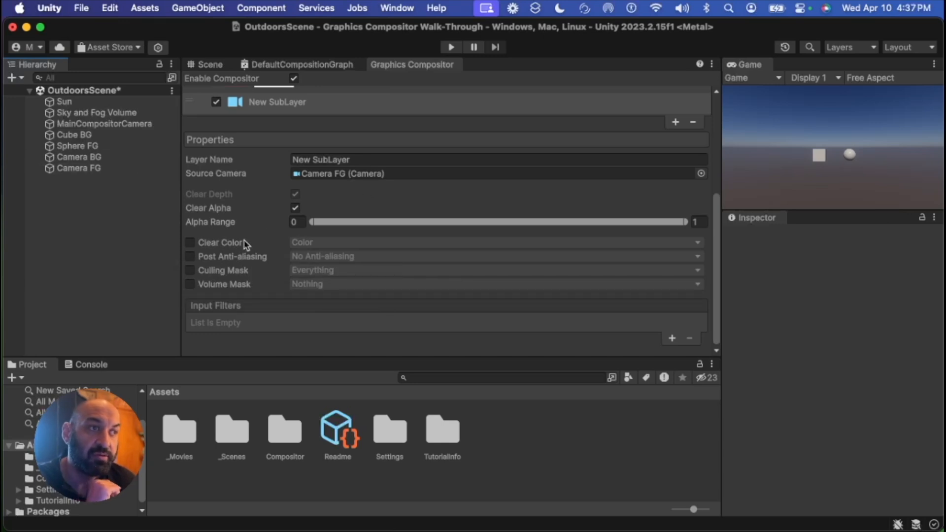
pyautogui.click(190, 271)
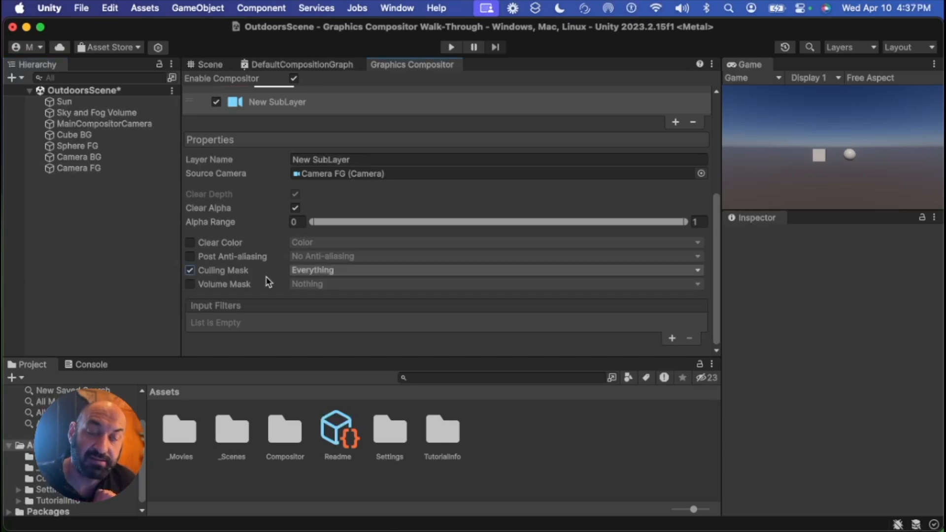
pyautogui.click(316, 273)
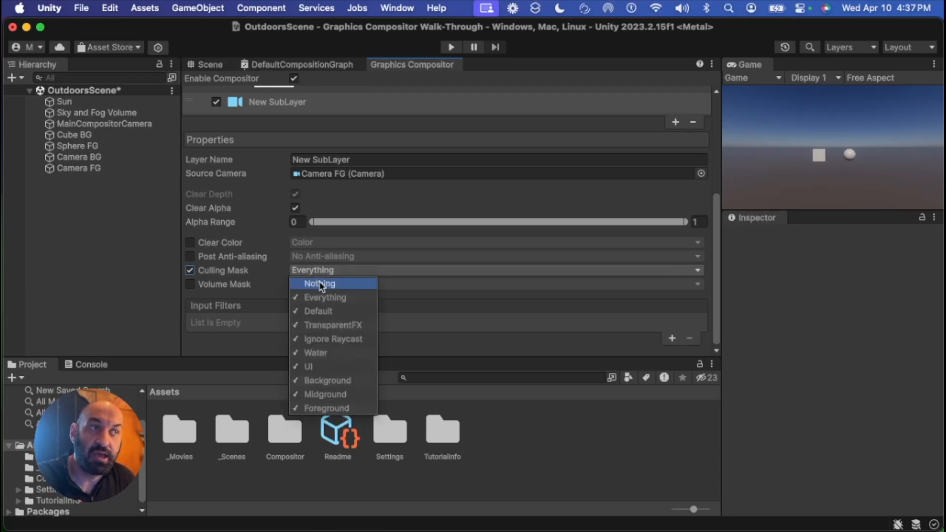
pyautogui.click(348, 284)
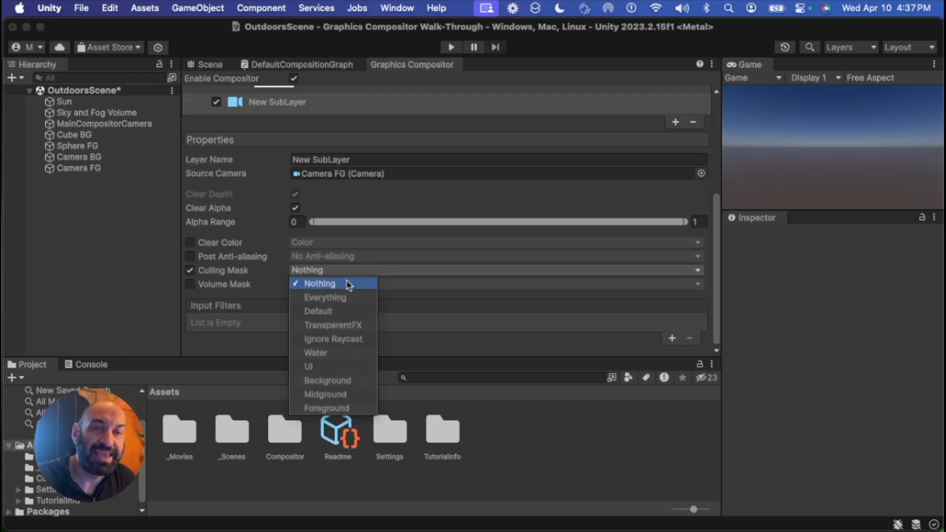
pyautogui.click(336, 411)
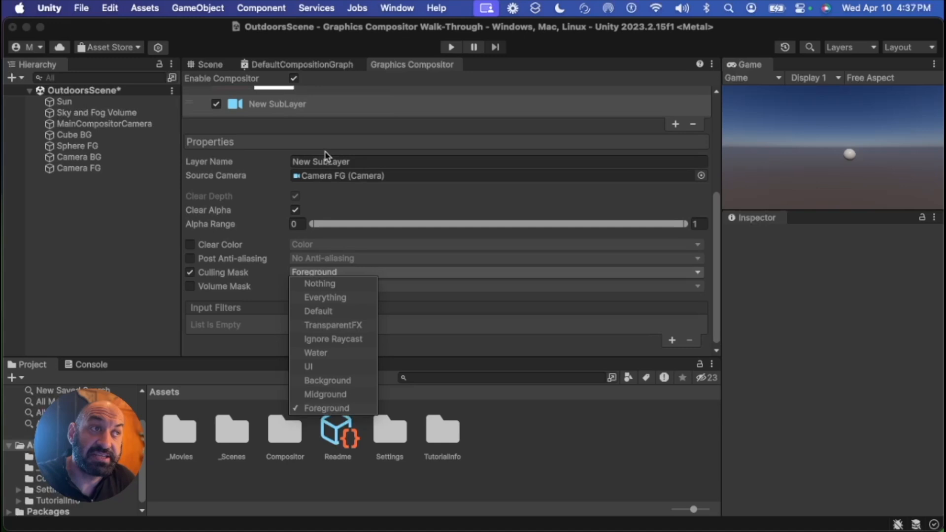
# Enable the Clear Color option on the foreground sublayer
pyautogui.scroll(6, 316, 168)
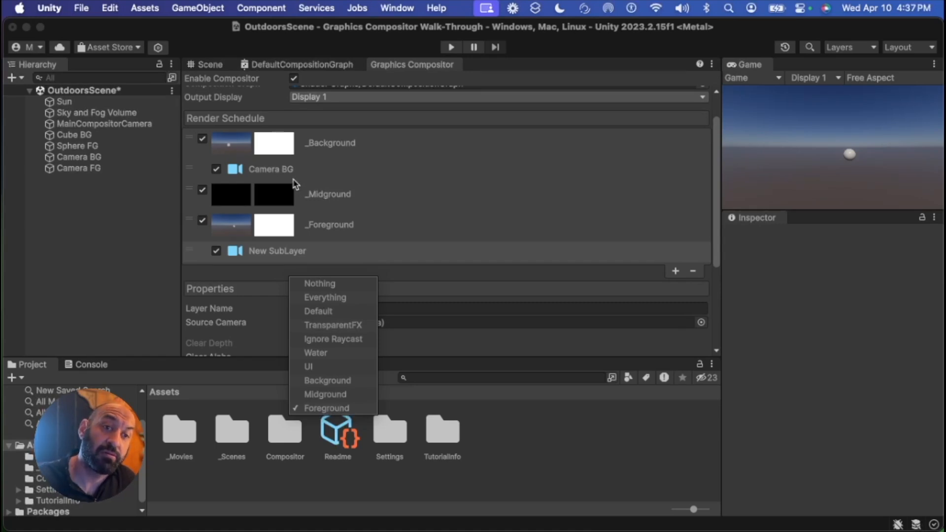
pyautogui.scroll(-3, 295, 183)
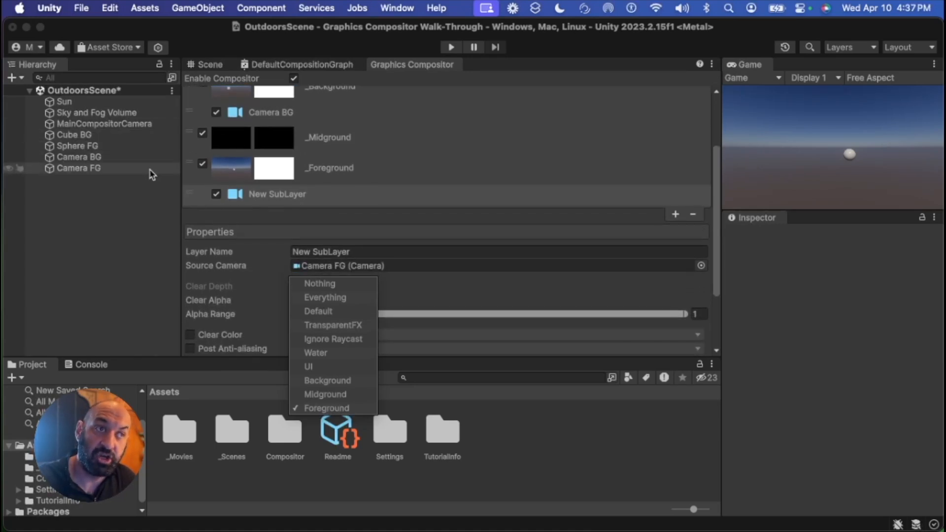
pyautogui.scroll(-2, 283, 265)
pyautogui.scroll(-2, 284, 264)
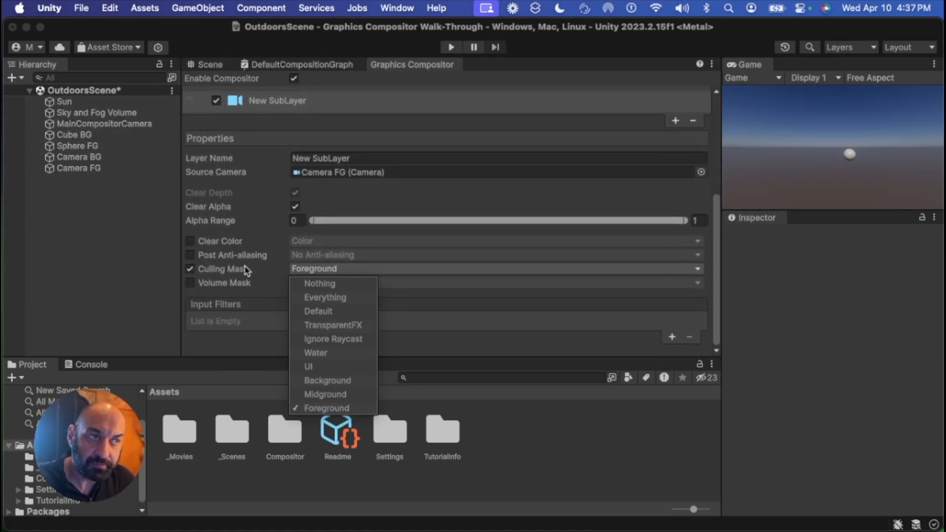
pyautogui.click(190, 243)
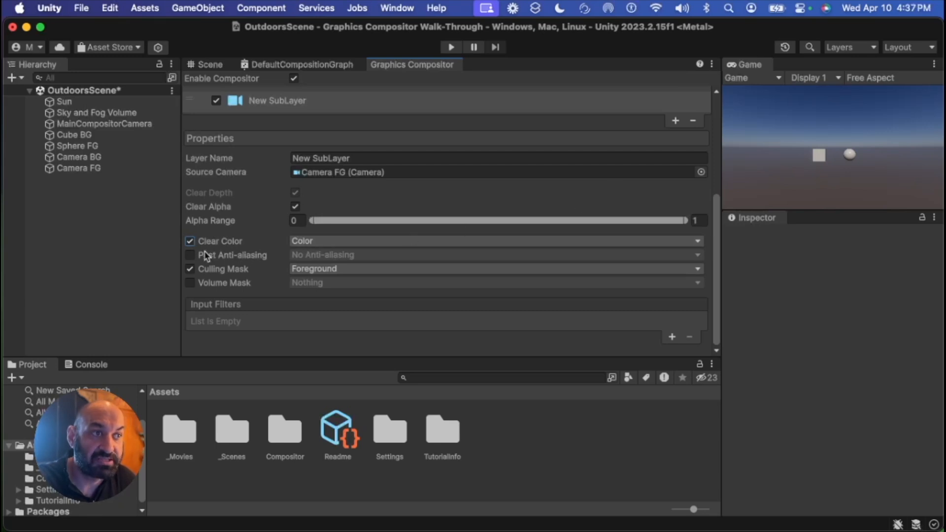
pyautogui.click(190, 241)
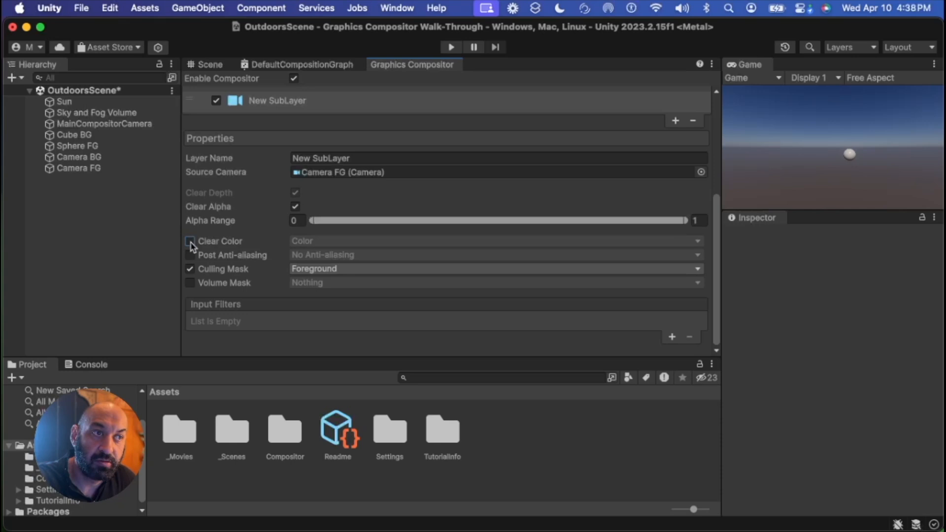
pyautogui.click(190, 242)
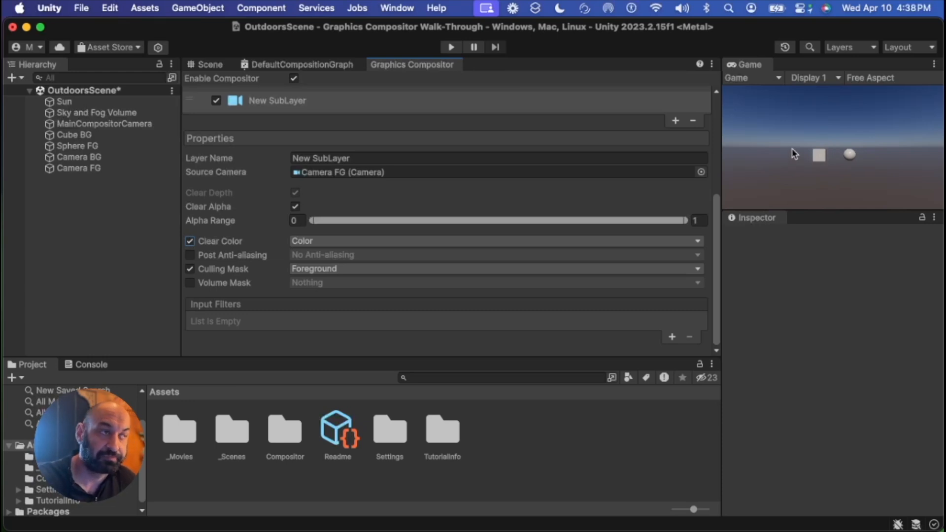
pyautogui.scroll(5, 299, 199)
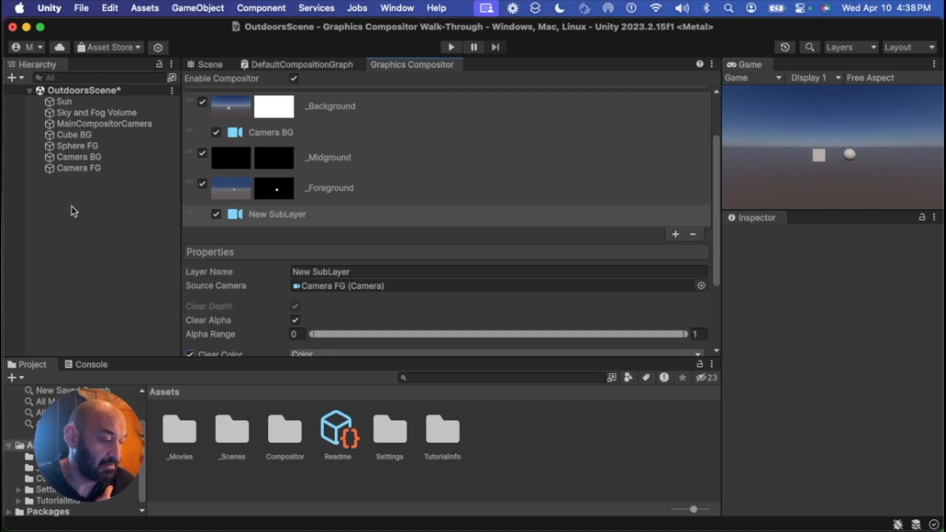
# Create a Video Player object in the scene and rename it Video Player MG
pyautogui.rightClick(61, 195)
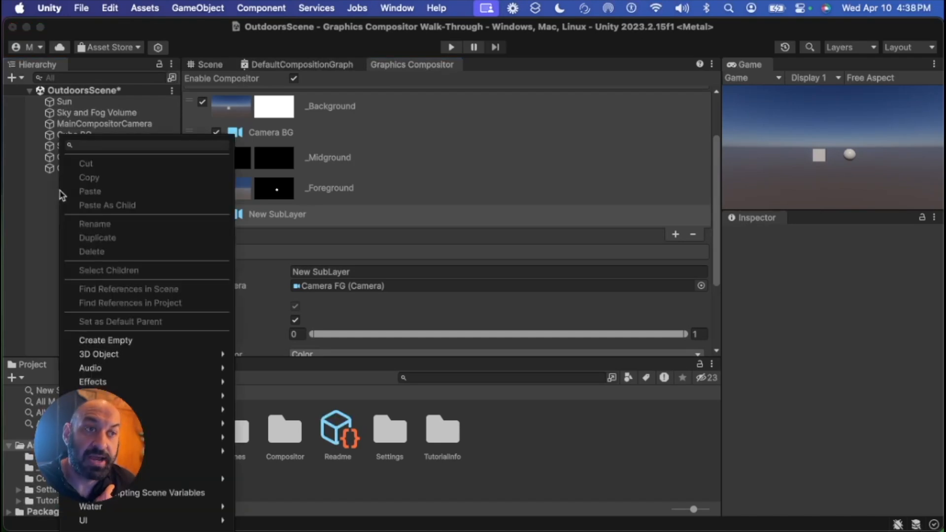
pyautogui.moveTo(222, 410)
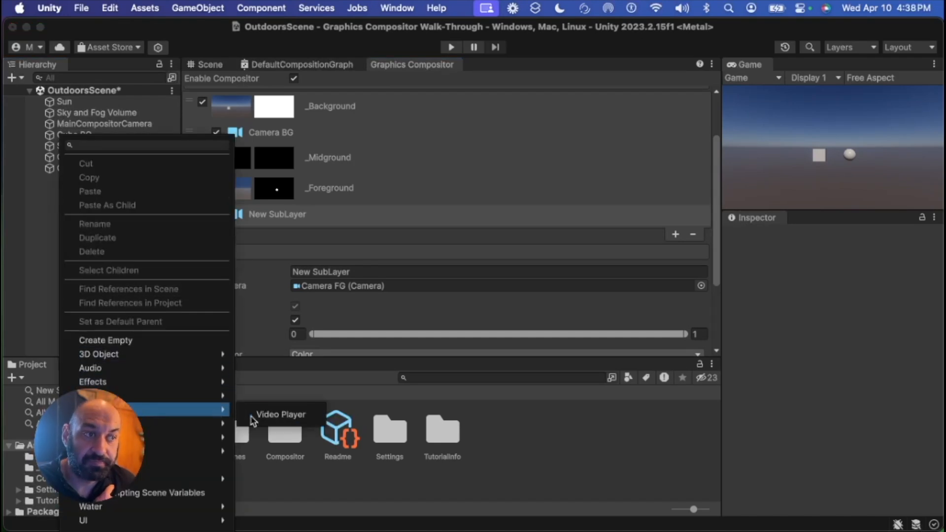
pyautogui.click(265, 415)
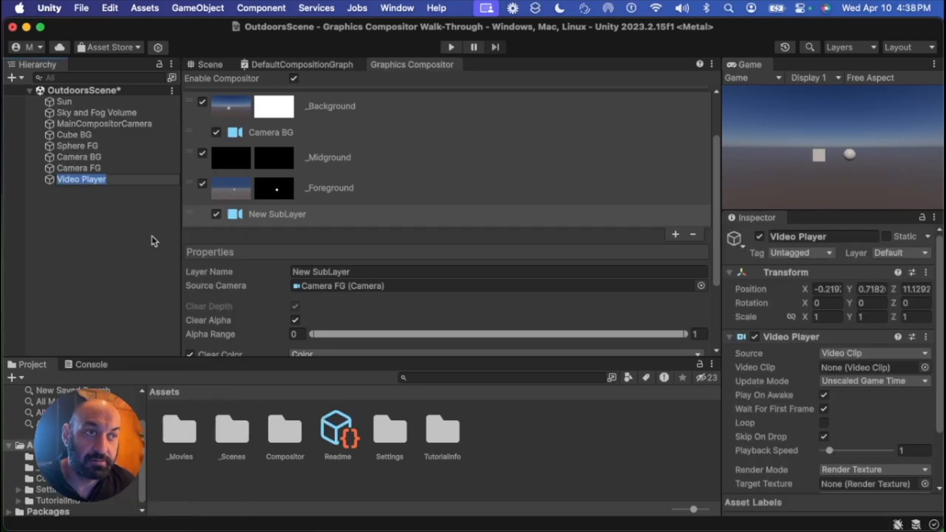
pyautogui.click(127, 181)
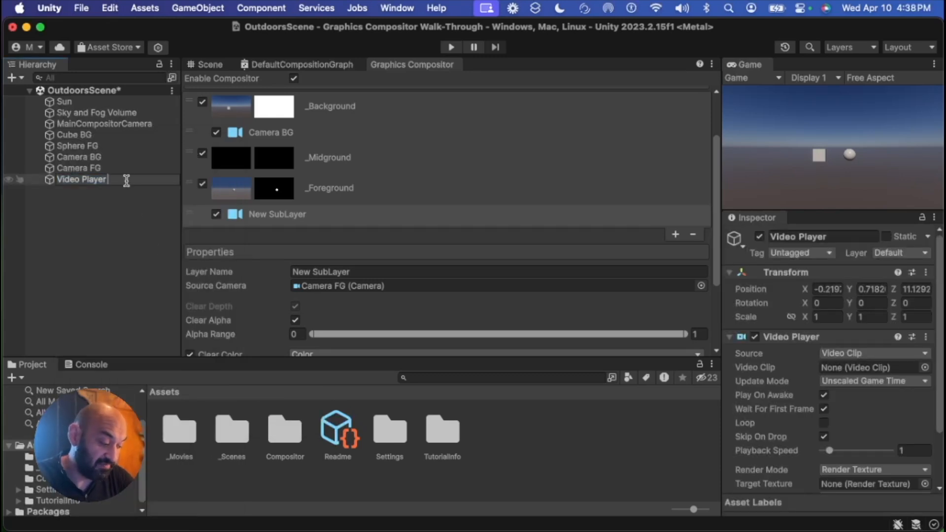
pyautogui.press('Return')
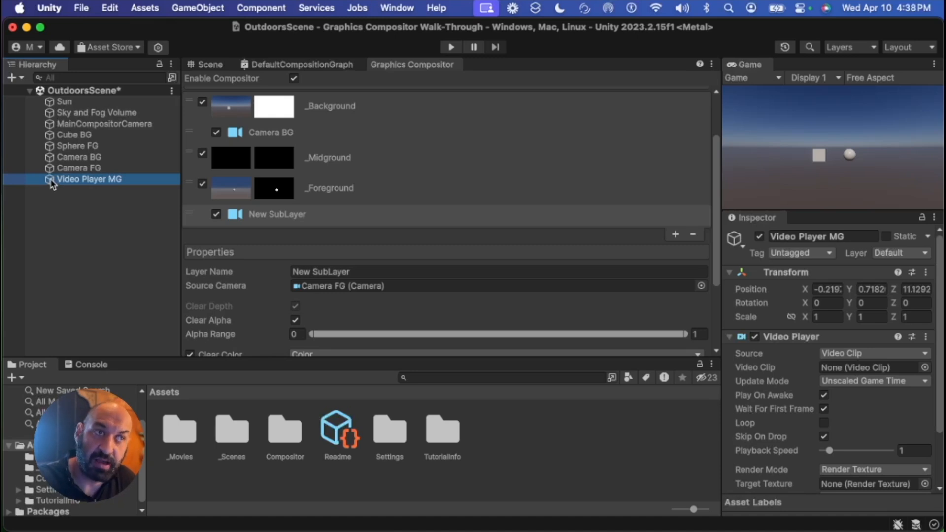
# Move Video Player MG up in the hierarchy to sit just below Cube BG
pyautogui.moveTo(53, 184); pyautogui.dragTo(51, 144)
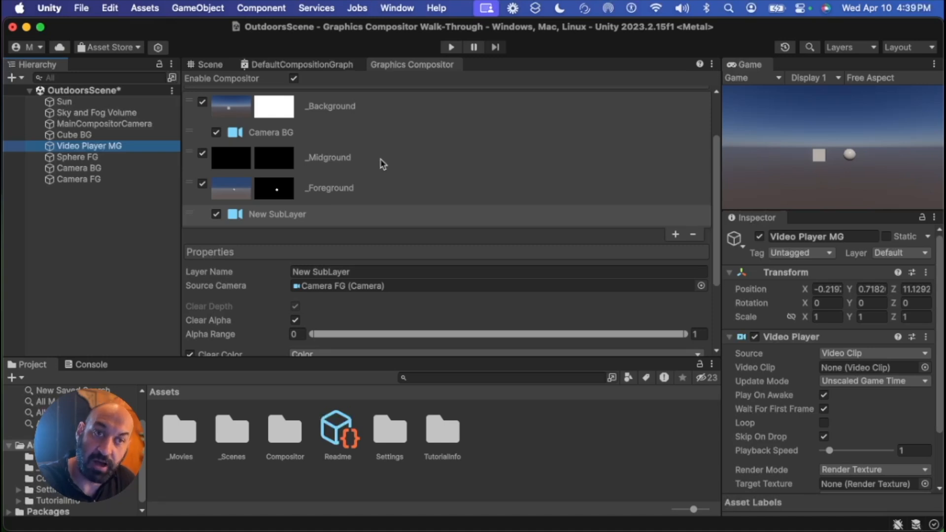
pyautogui.click(99, 135)
pyautogui.click(134, 147)
pyautogui.click(127, 158)
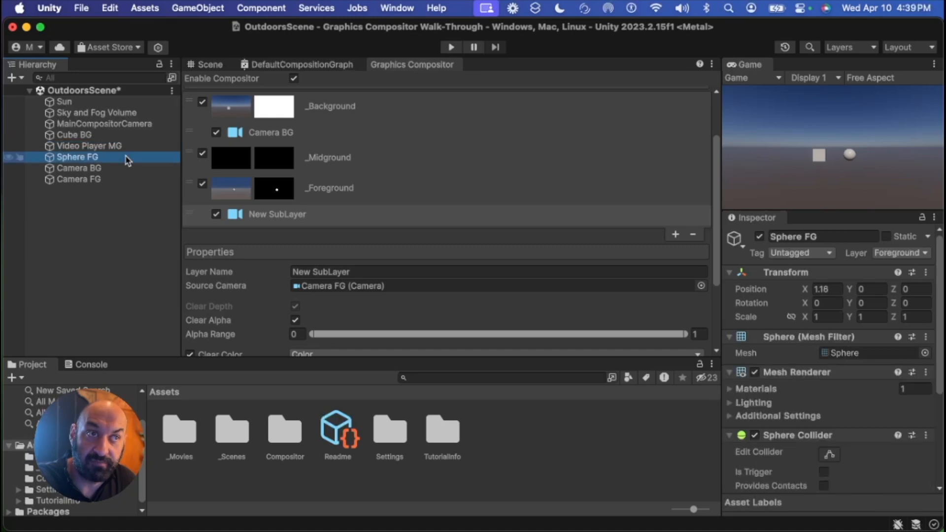
# Set Video Player MG's layer to Midground
pyautogui.click(102, 147)
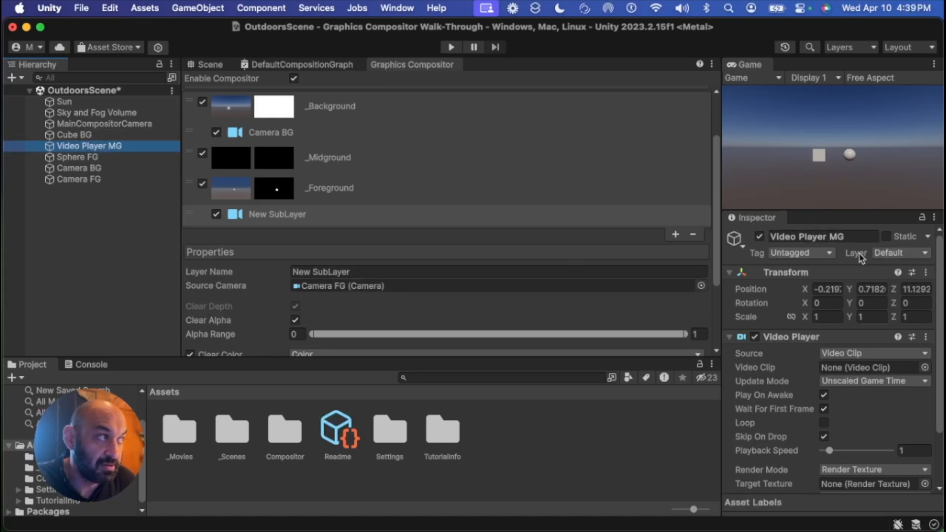
pyautogui.click(902, 255)
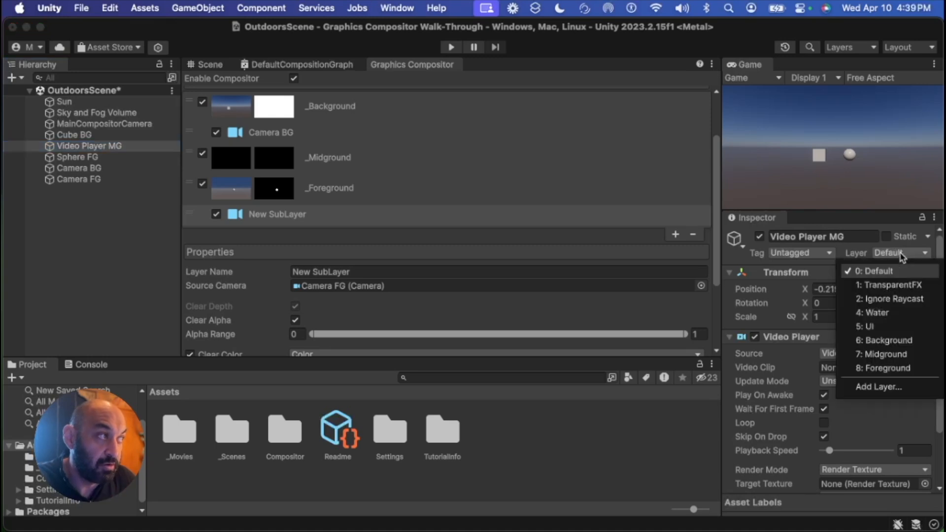
pyautogui.click(914, 356)
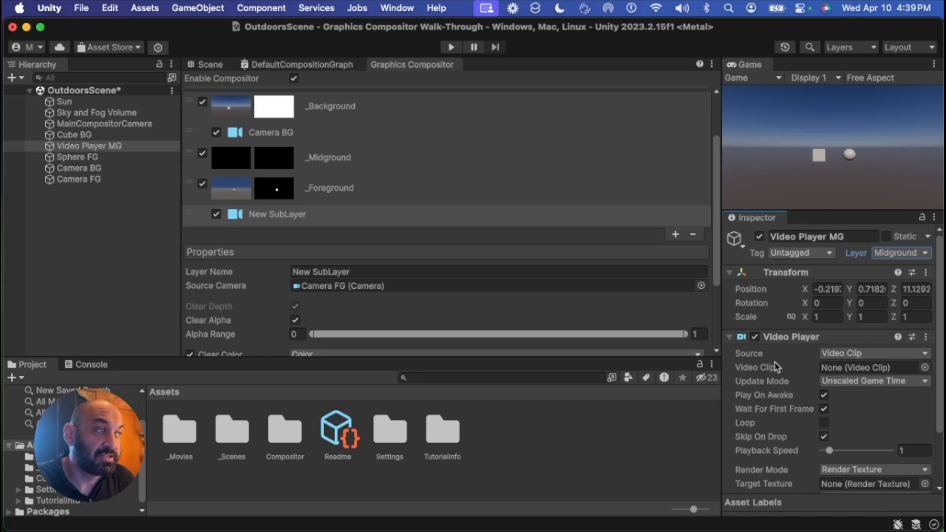
# Assign the dinosaur_roar clip from the _Movies folder as Video Player MG's video clip
pyautogui.scroll(-2, 787, 345)
pyautogui.scroll(-1, 785, 320)
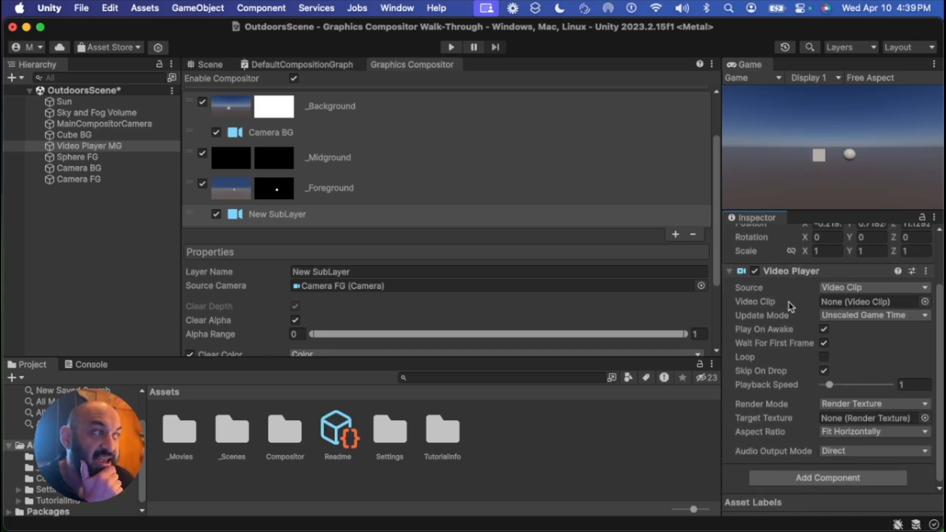
pyautogui.doubleClick(173, 429)
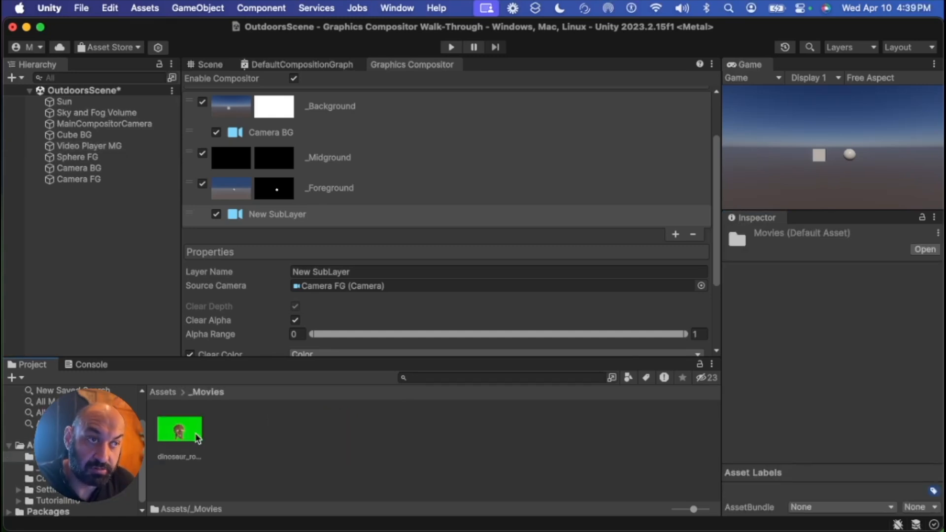
pyautogui.click(84, 146)
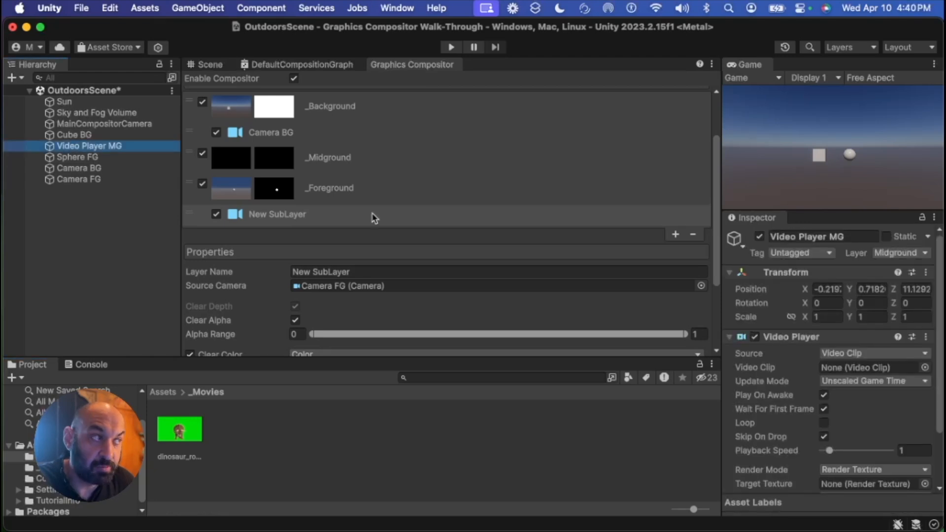
pyautogui.scroll(-3, 840, 345)
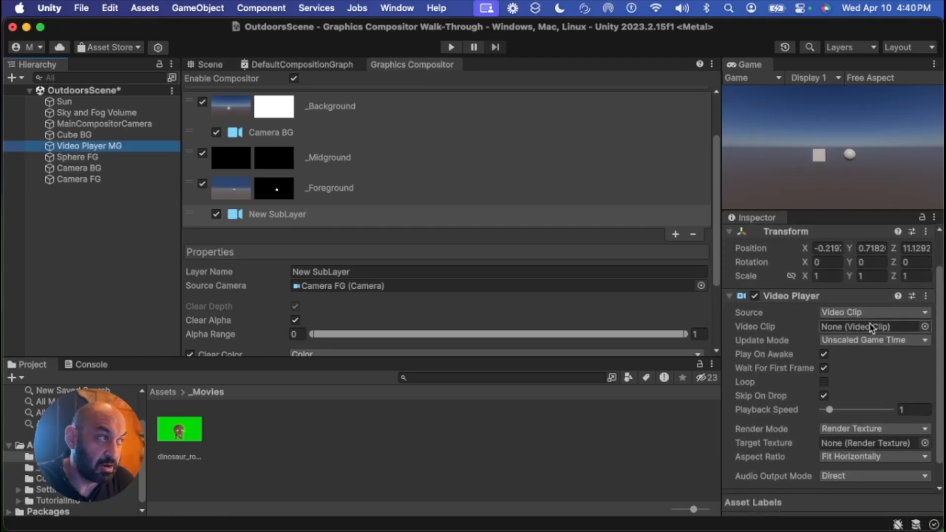
pyautogui.click(177, 433)
pyautogui.moveTo(177, 433); pyautogui.dragTo(855, 301)
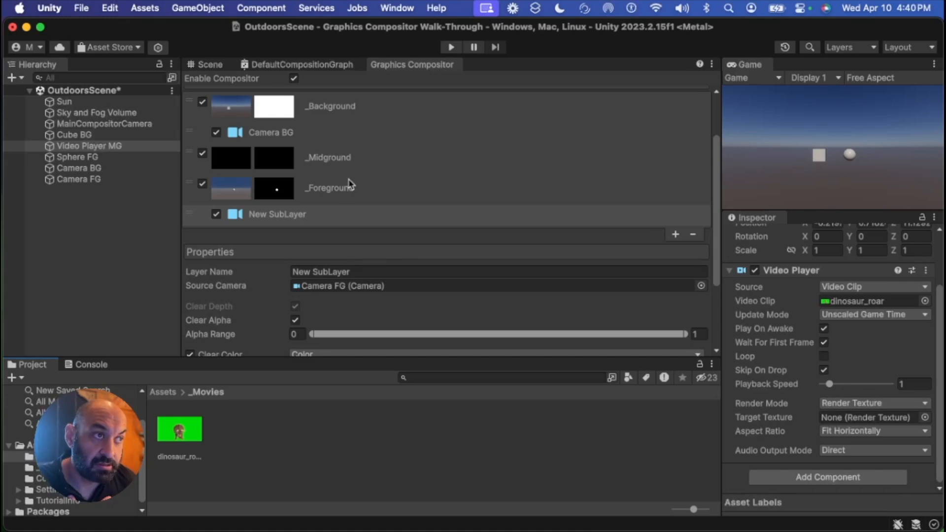
# Add a Video sublayer to the _Midground layer and move the Camera BG sublayer back under _Background
pyautogui.click(393, 163)
pyautogui.click(392, 164)
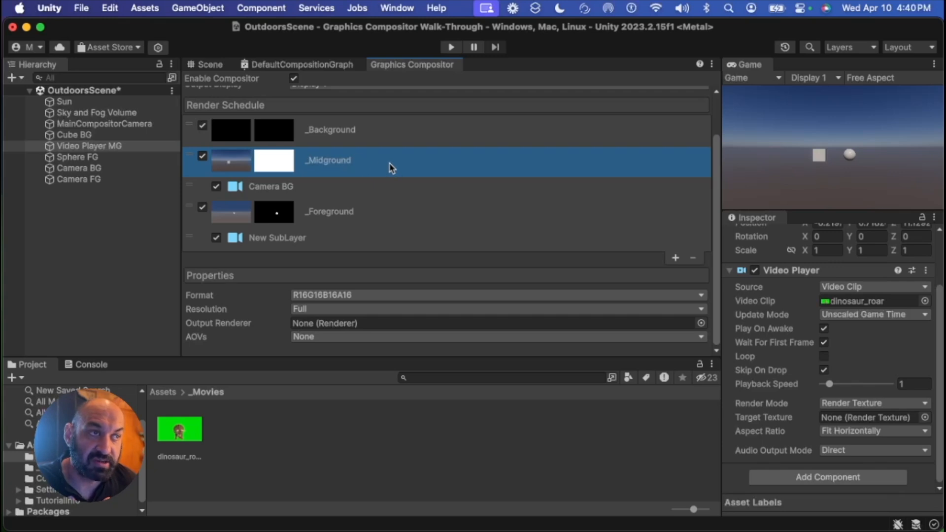
pyautogui.click(675, 258)
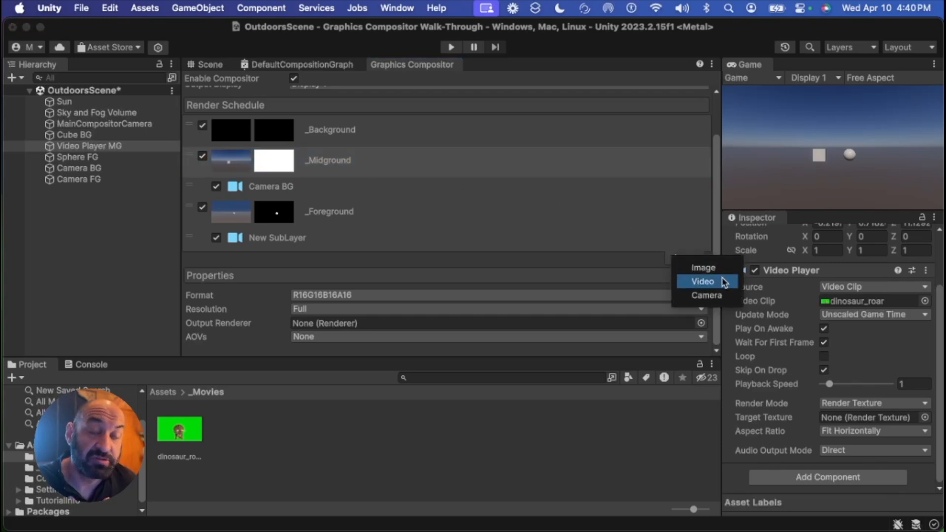
pyautogui.click(704, 281)
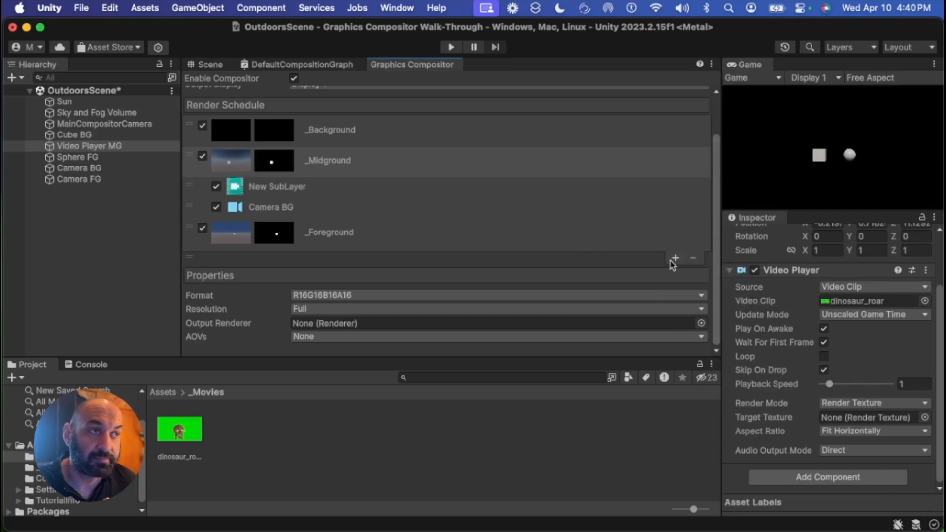
pyautogui.scroll(3, 379, 220)
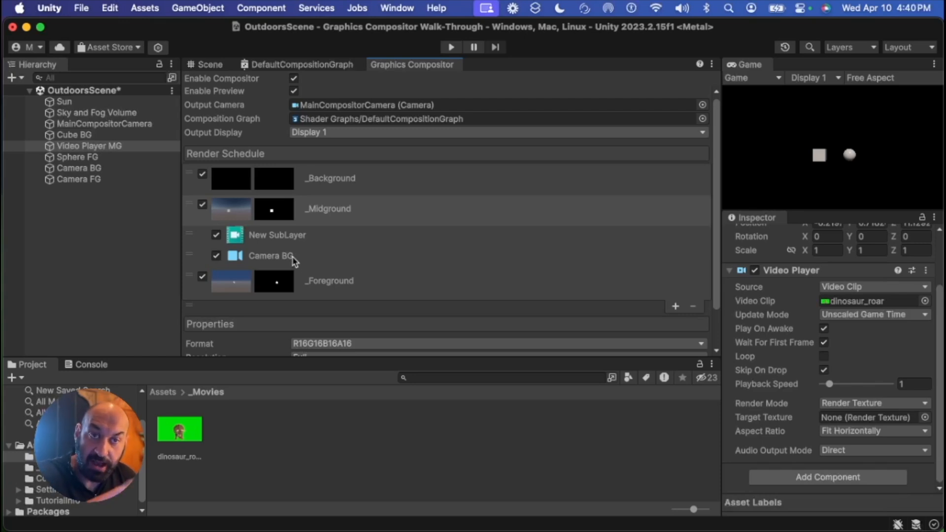
pyautogui.moveTo(294, 264); pyautogui.dragTo(313, 212)
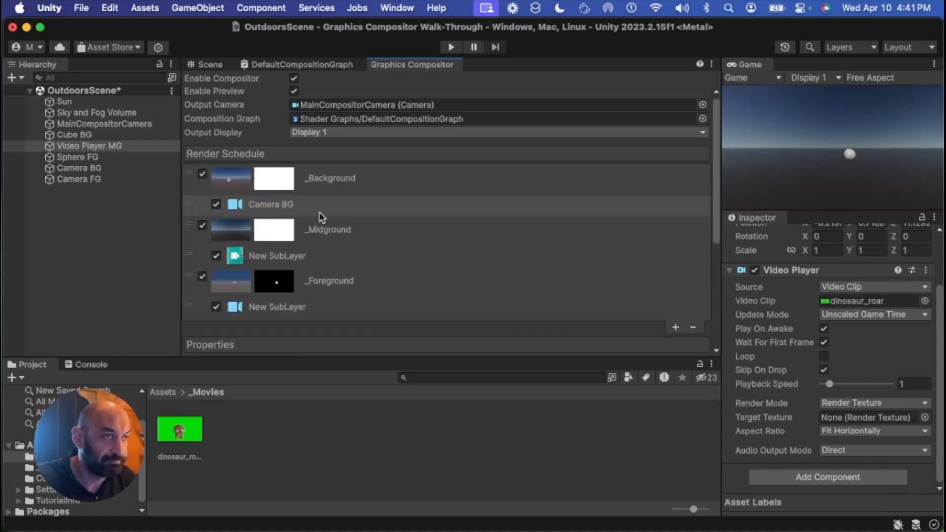
# Set the midground video sublayer's Source Video to the Video Player MG object
pyautogui.scroll(-2, 379, 250)
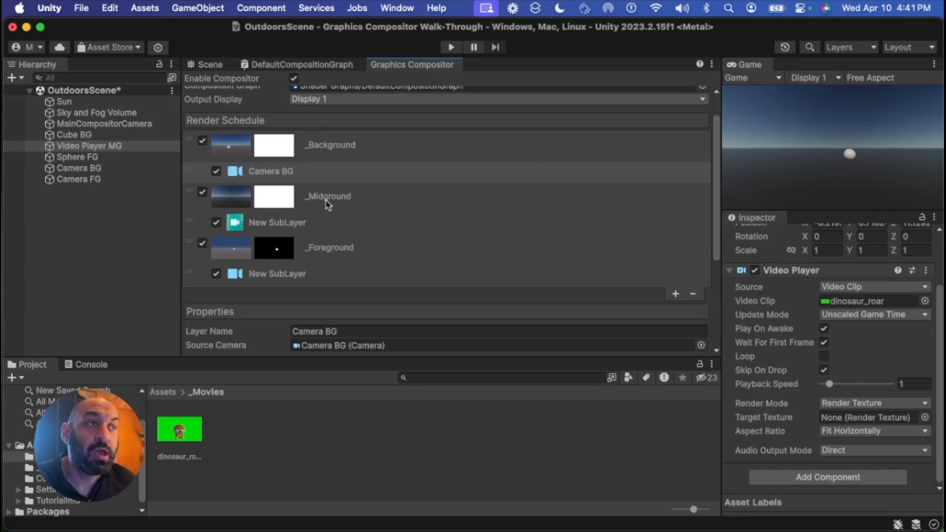
pyautogui.click(343, 204)
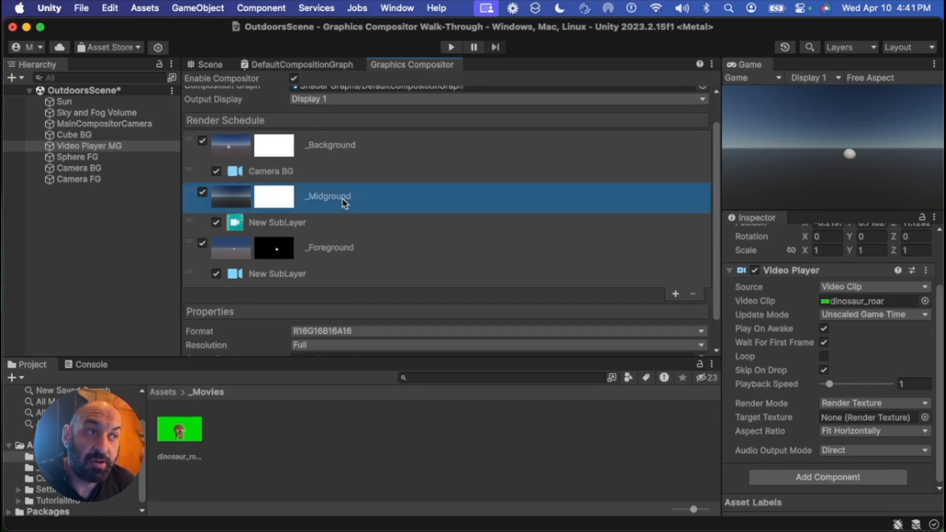
pyautogui.click(285, 228)
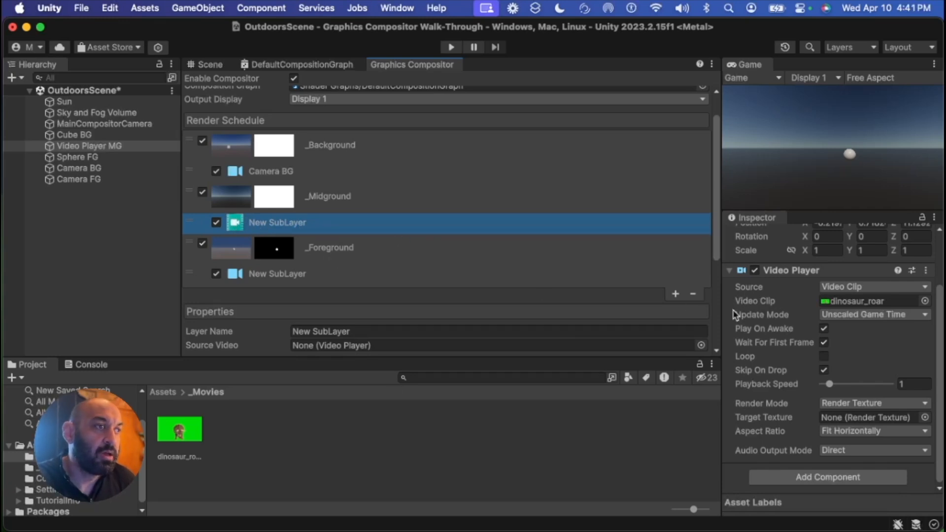
pyautogui.scroll(-4, 261, 262)
pyautogui.scroll(-1, 206, 264)
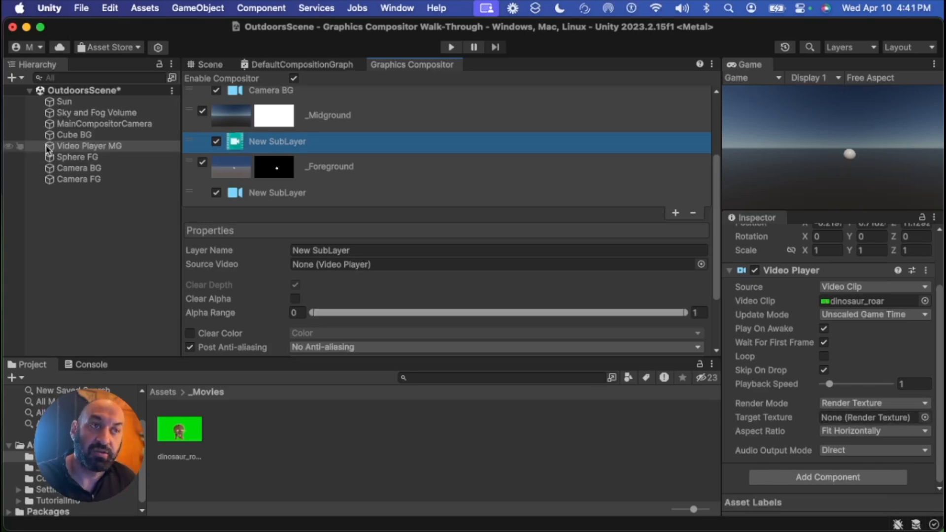
pyautogui.moveTo(49, 150); pyautogui.dragTo(311, 267)
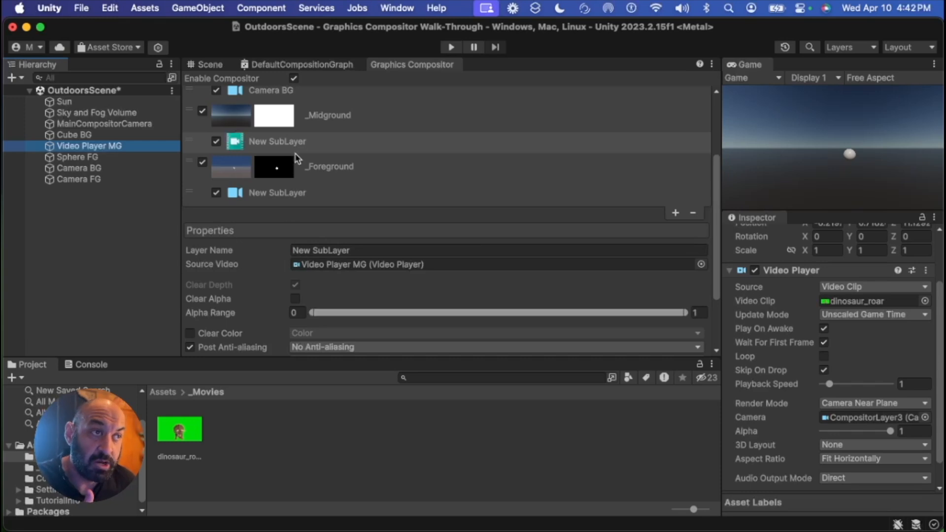
# Rename the midground video sublayer to Video Player MG
pyautogui.click(334, 147)
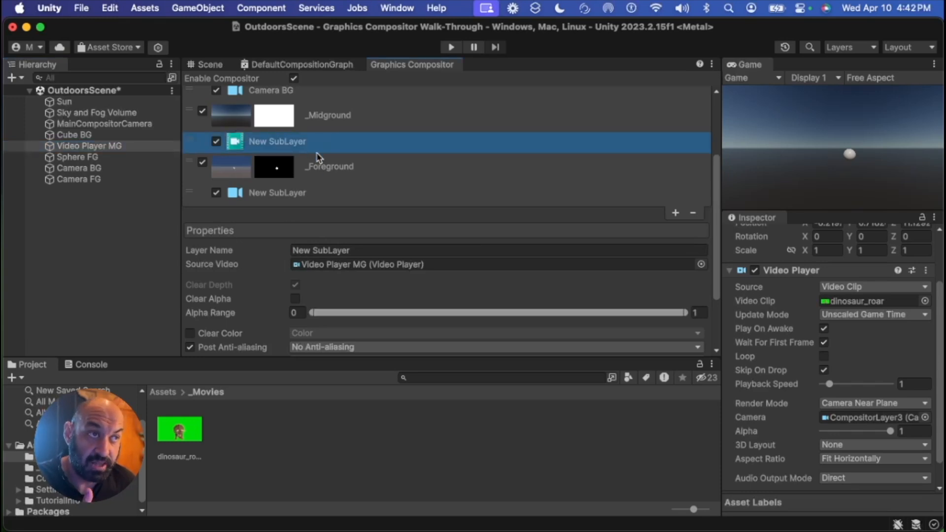
pyautogui.click(363, 246)
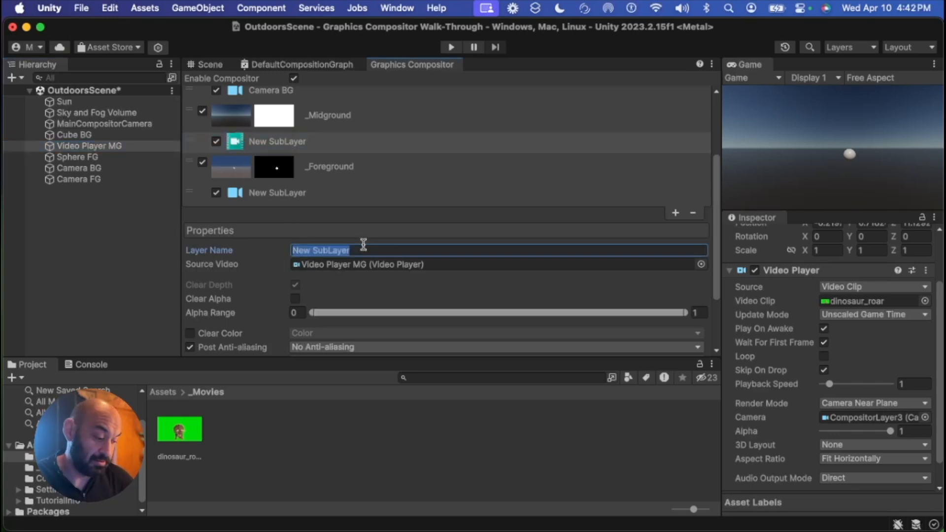
pyautogui.write('Vid')
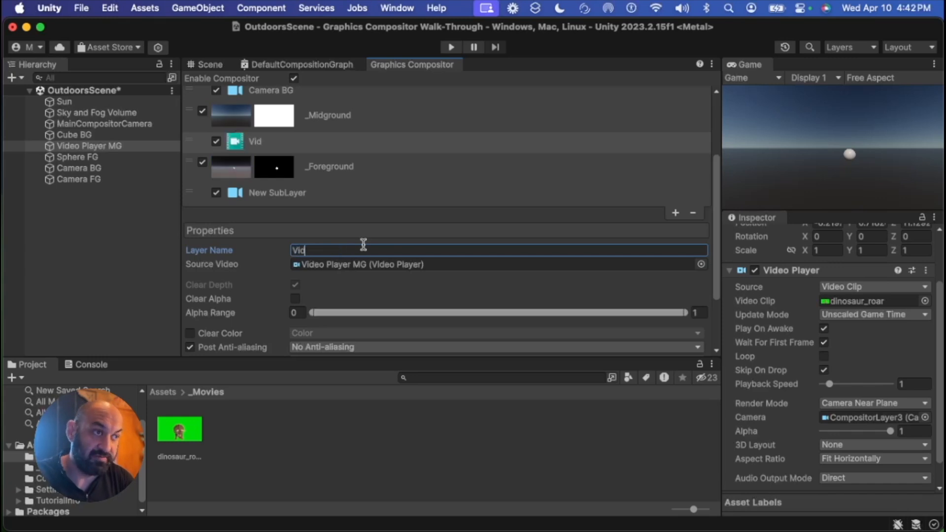
pyautogui.write('eo Player MG')
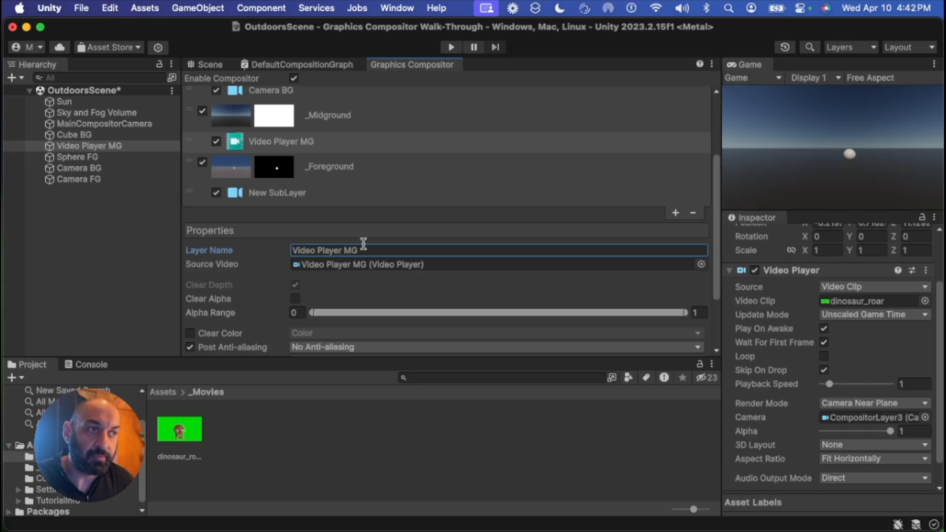
# Set the Video Player MG sublayer's Culling Mask to Midground
pyautogui.scroll(-5, 249, 283)
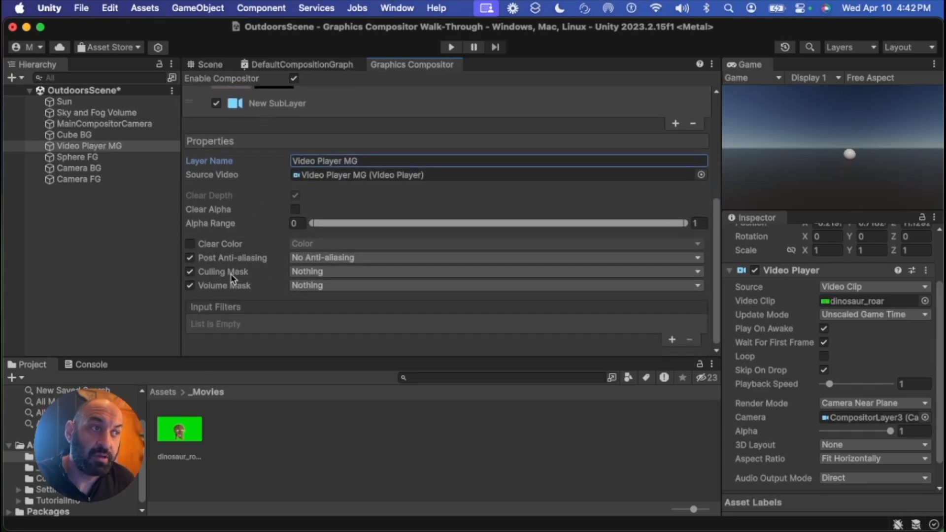
pyautogui.click(321, 273)
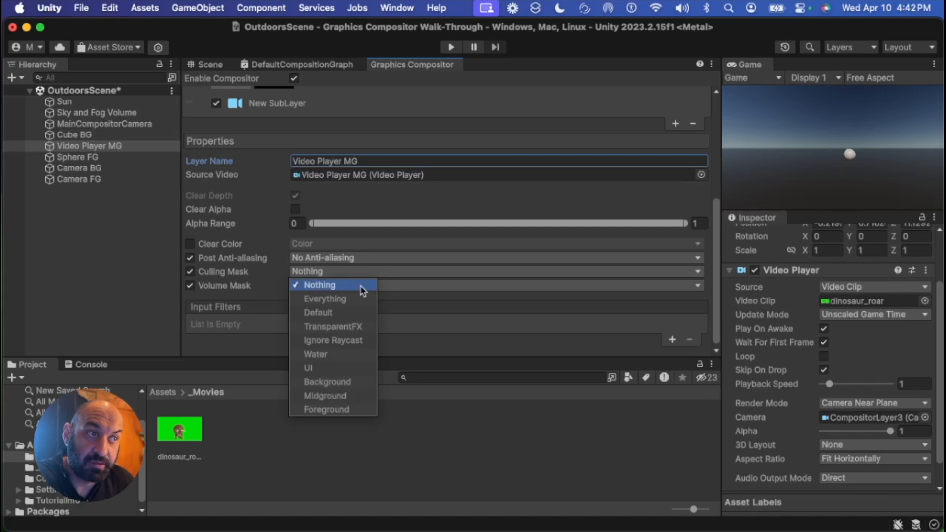
pyautogui.click(367, 400)
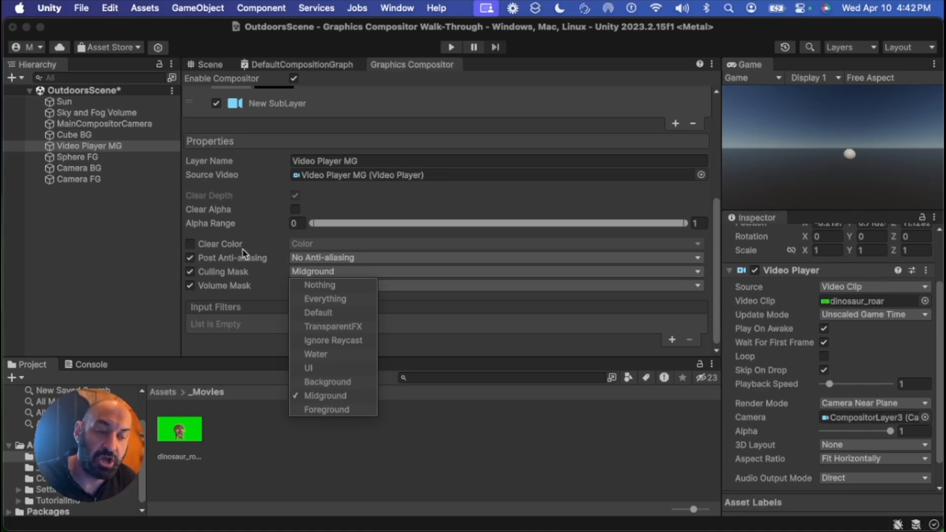
pyautogui.moveTo(243, 254)
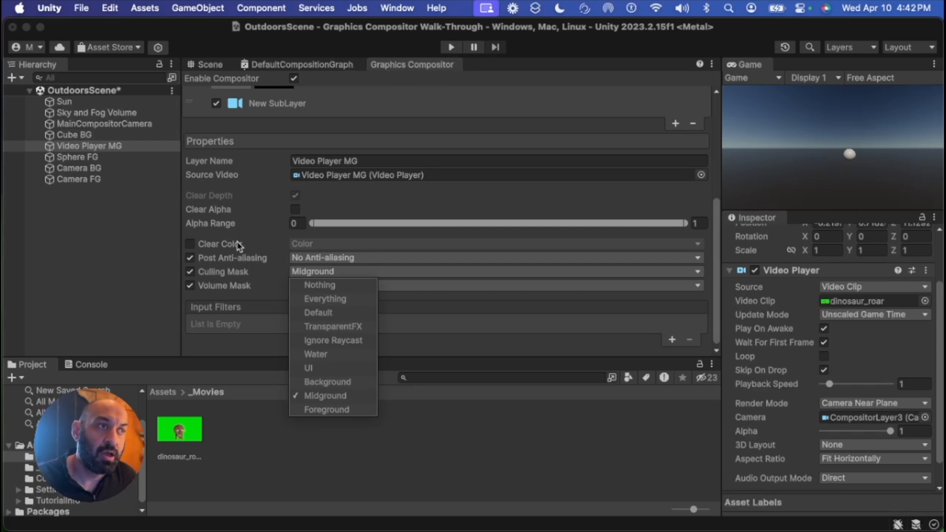
pyautogui.click(254, 243)
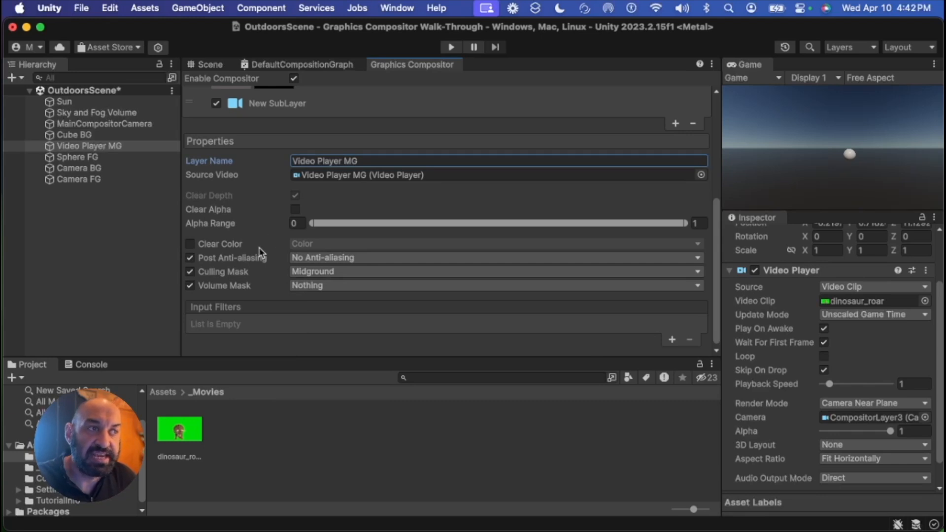
# Enable the Clear Color option on the Video Player MG sublayer
pyautogui.scroll(5, 260, 253)
pyautogui.scroll(4, 274, 256)
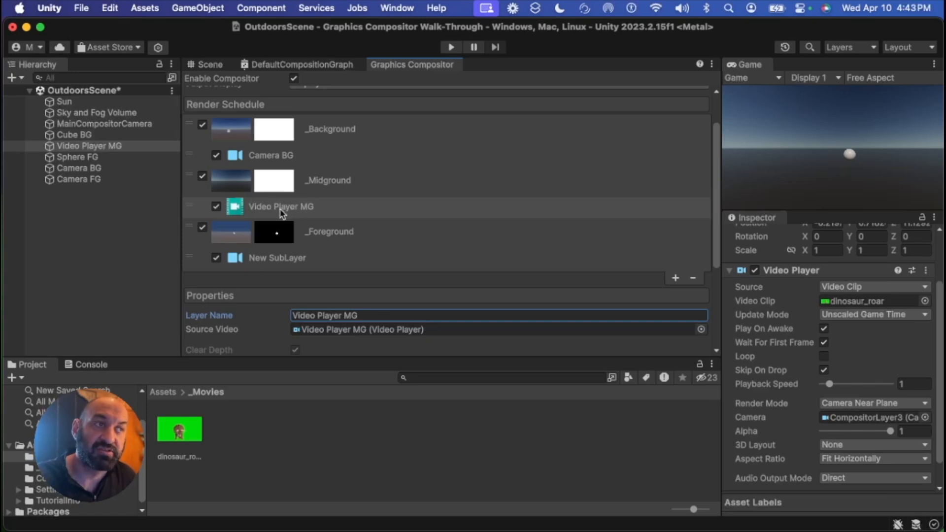
pyautogui.scroll(-5, 266, 274)
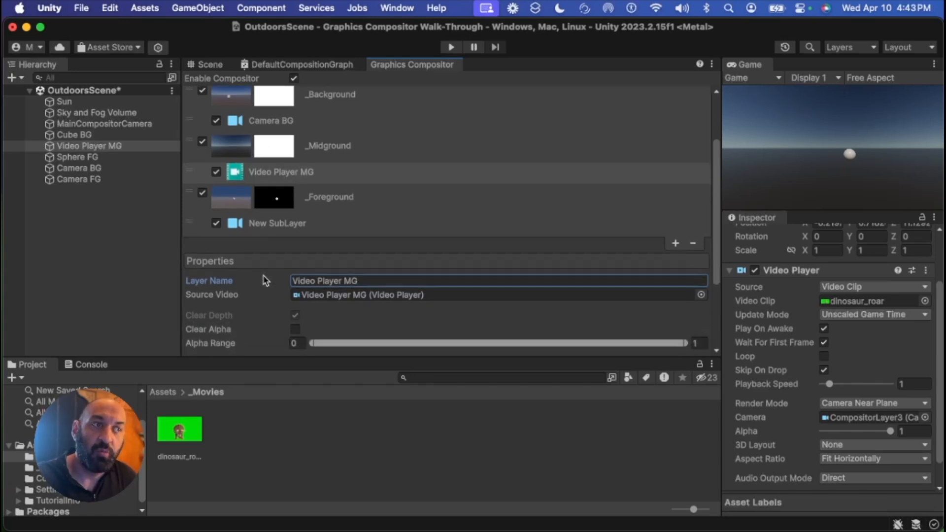
pyautogui.scroll(-2, 280, 288)
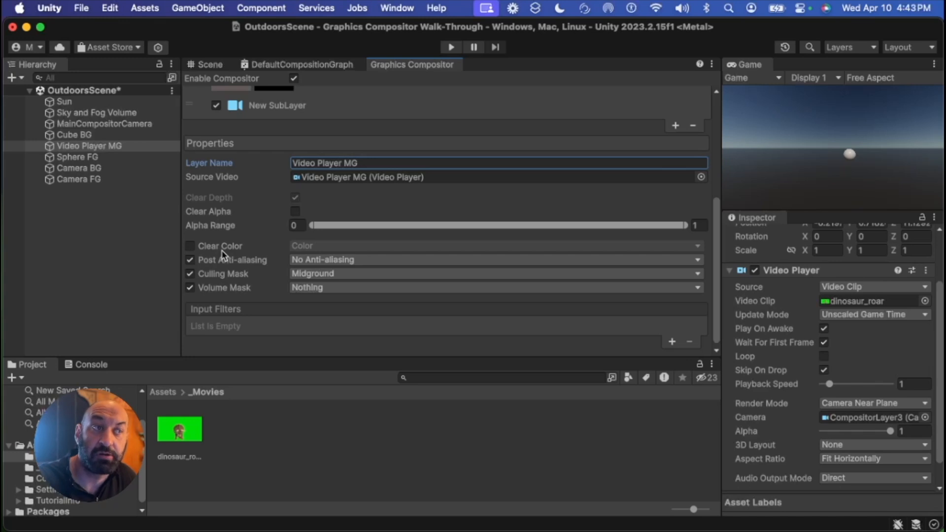
pyautogui.click(190, 246)
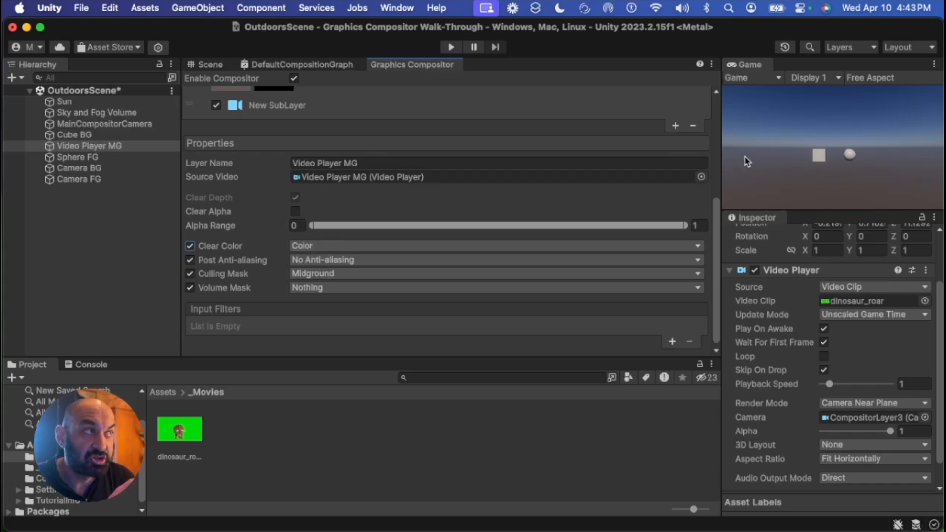
# Preview the composite in Play mode, then enable Loop on the Video Player MG component
pyautogui.click(451, 49)
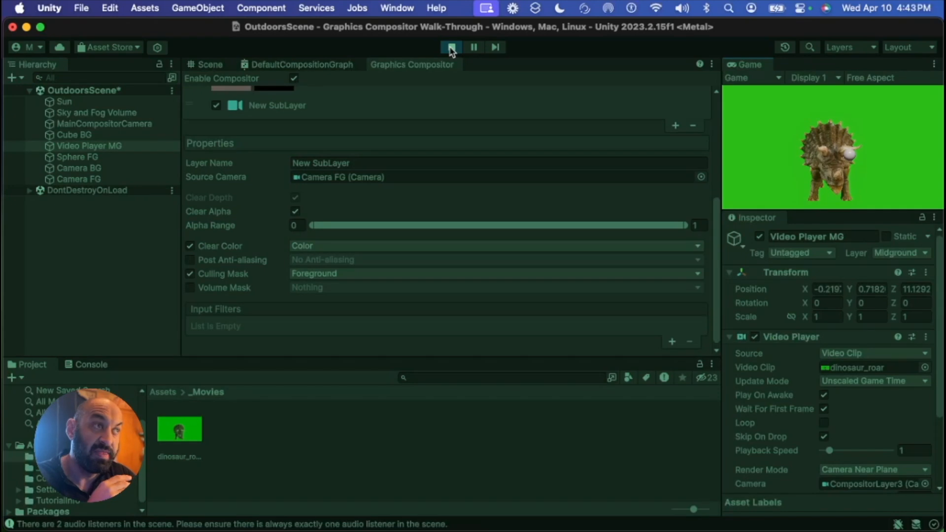
pyautogui.click(451, 47)
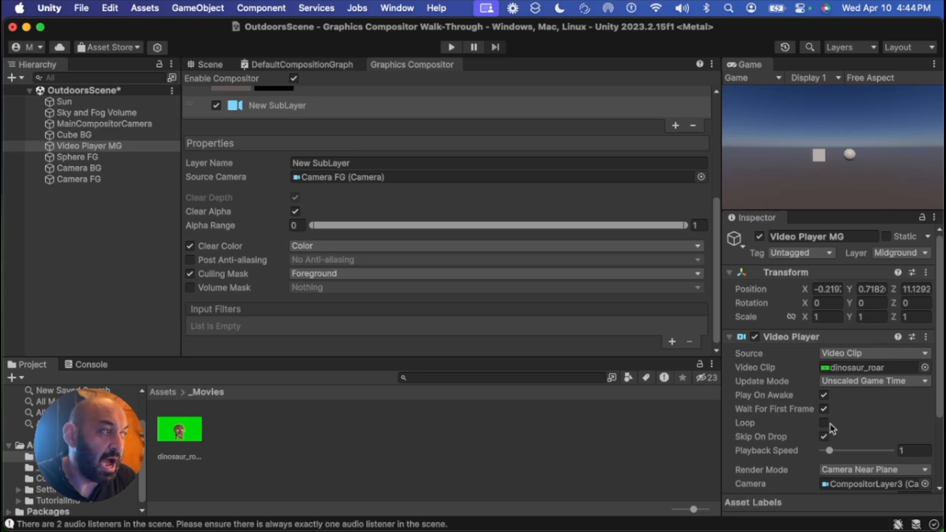
pyautogui.click(824, 424)
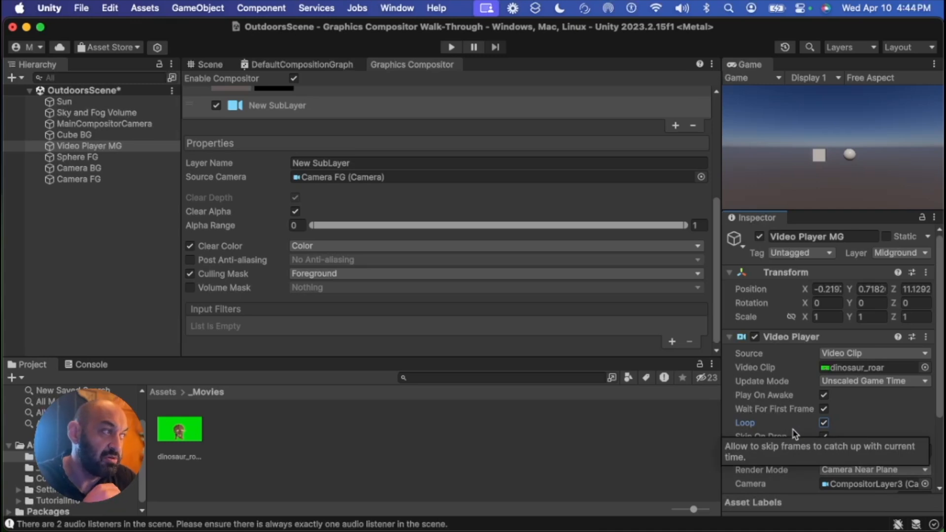
# Test Game Time as the video's Update Mode in Play mode, then revert it to Unscaled Game Time
pyautogui.click(850, 383)
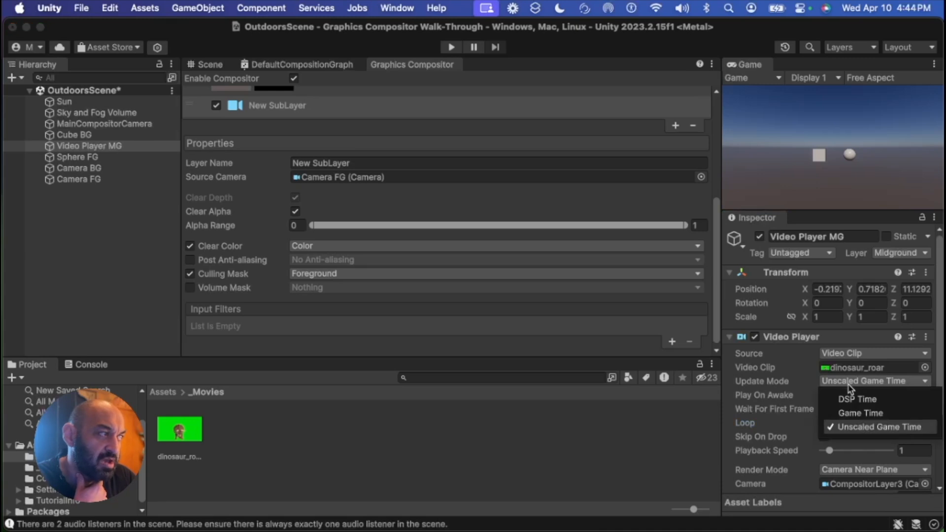
pyautogui.click(860, 414)
pyautogui.click(452, 48)
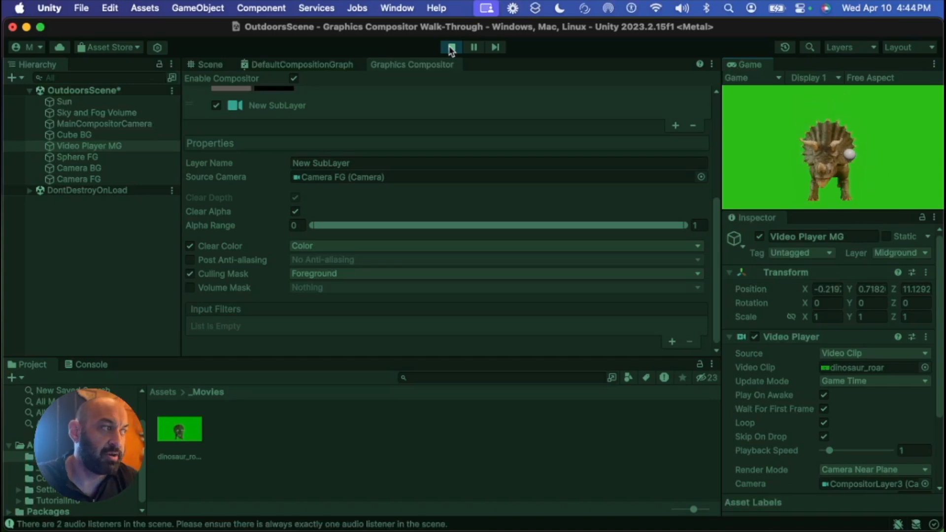
pyautogui.click(451, 48)
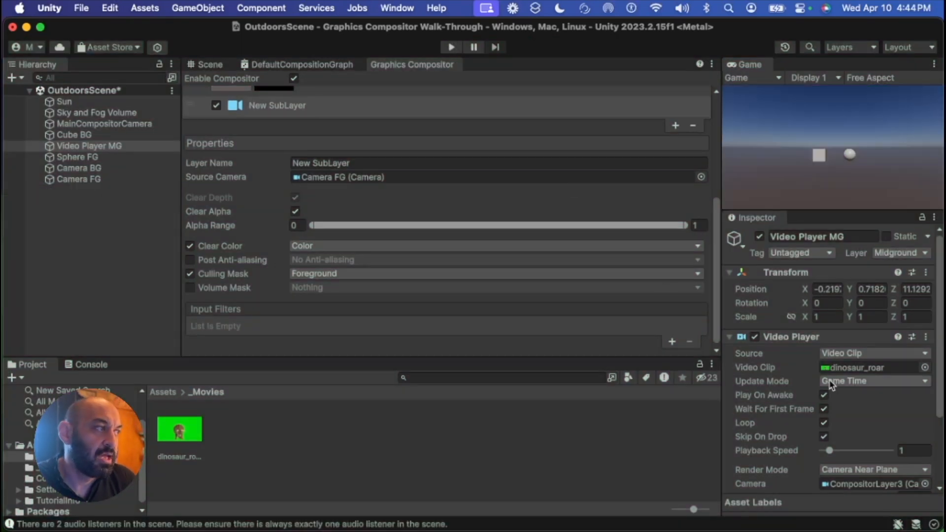
pyautogui.click(845, 382)
pyautogui.click(849, 428)
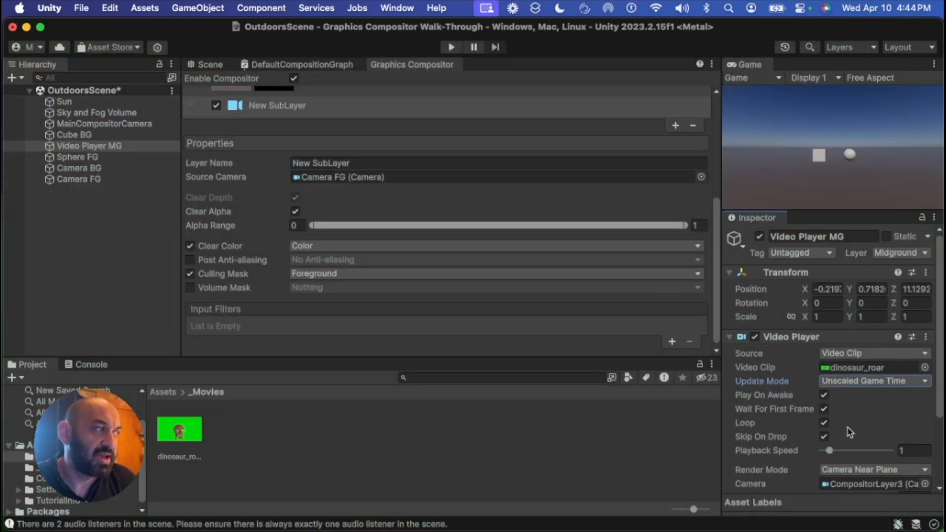
# Preview the composite in Play mode, then add a Chroma Keying input filter to the Video Player MG sublayer
pyautogui.click(451, 48)
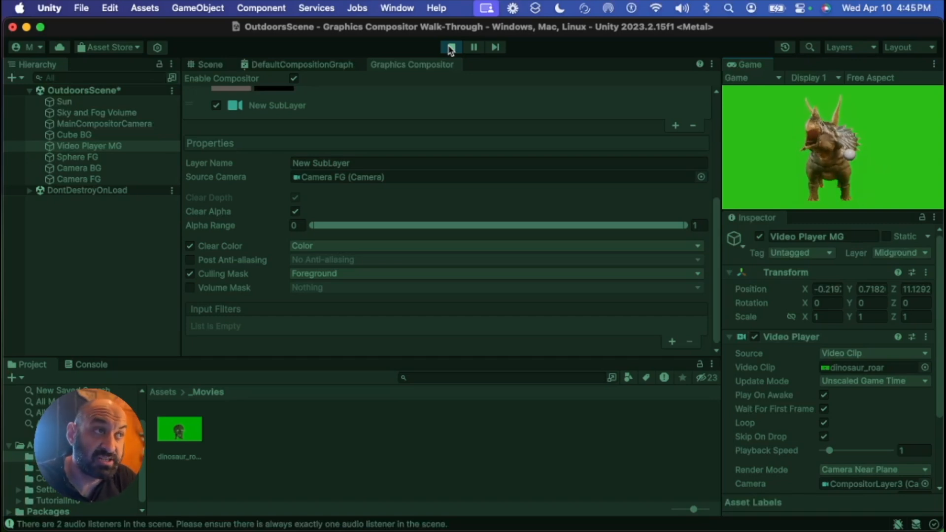
pyautogui.click(451, 48)
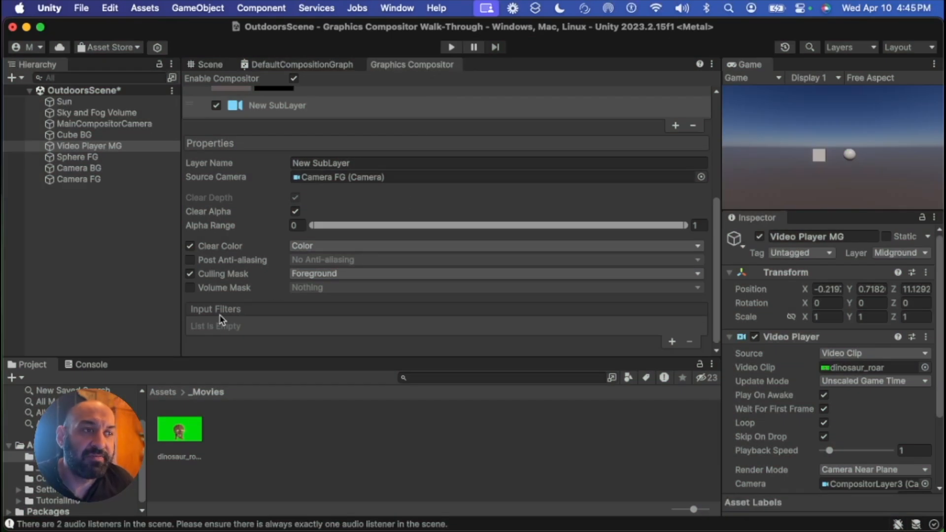
pyautogui.scroll(5, 266, 289)
pyautogui.scroll(2, 266, 288)
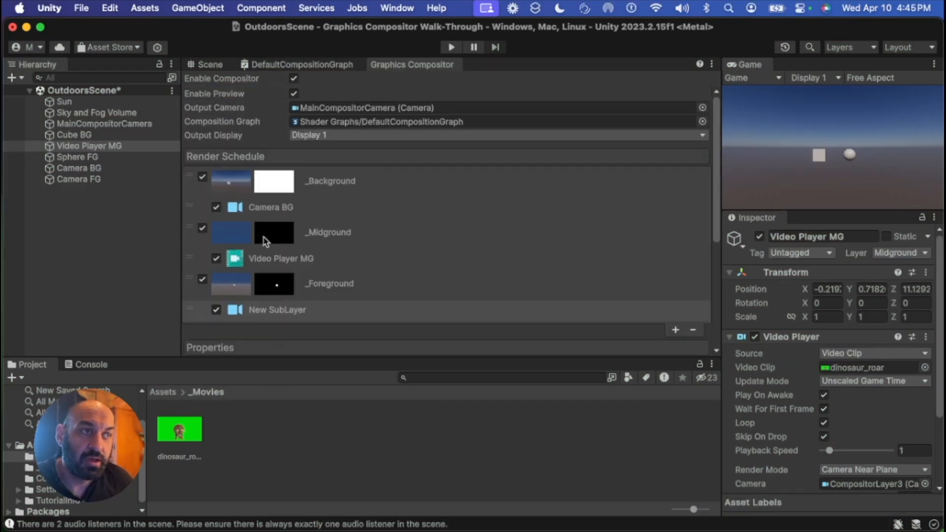
pyautogui.click(305, 263)
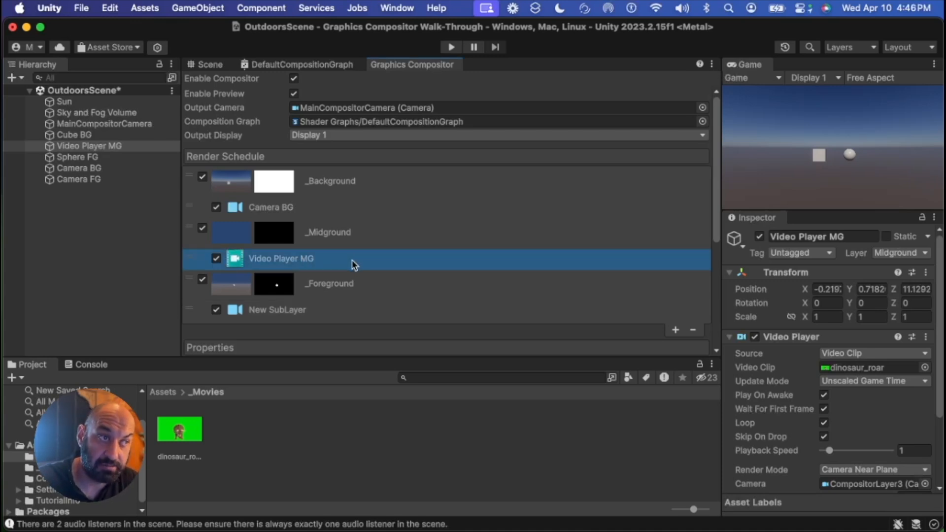
pyautogui.scroll(-7, 352, 259)
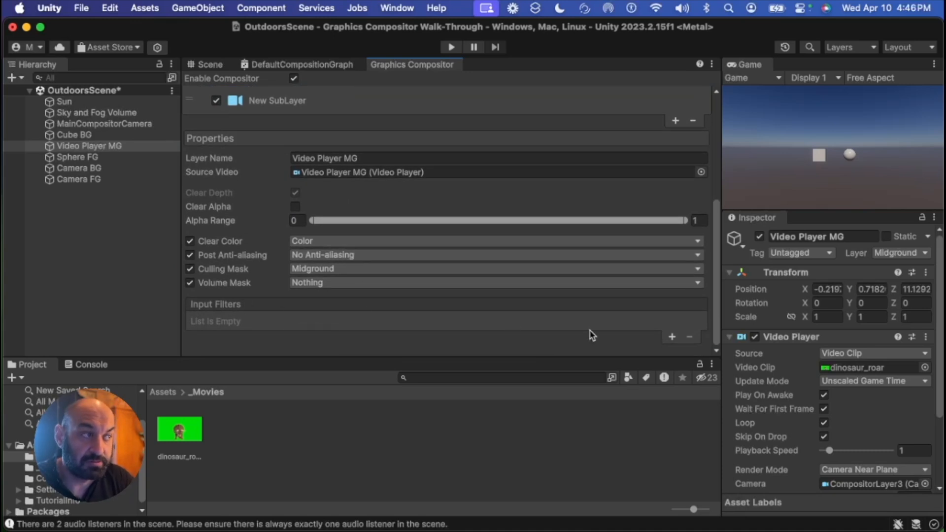
pyautogui.click(673, 338)
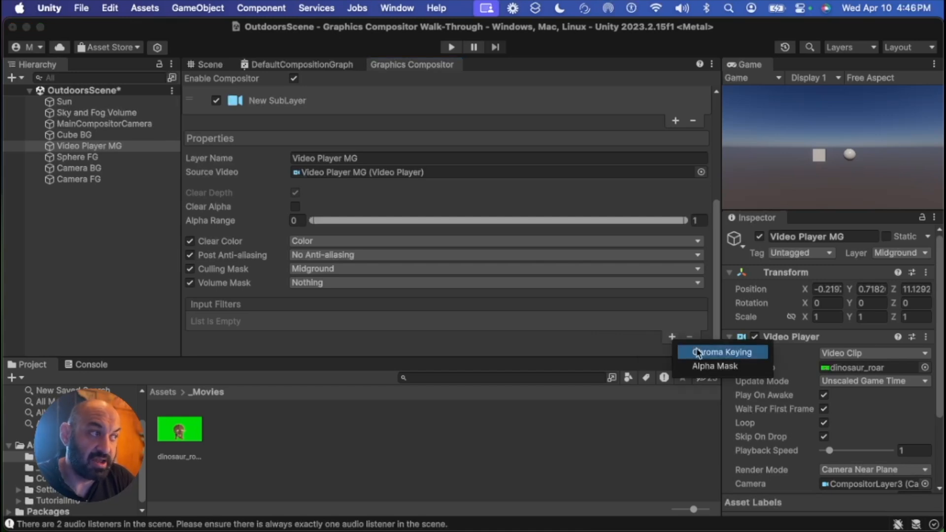
pyautogui.click(697, 352)
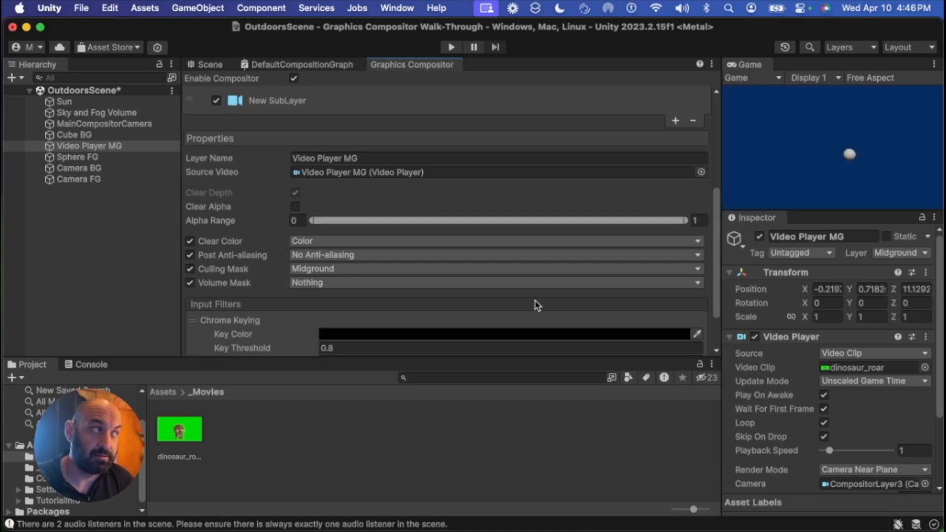
# Set the Chroma Keying Key Color by sampling the green from the dinosaur_roar video thumbnail
pyautogui.scroll(-3, 493, 291)
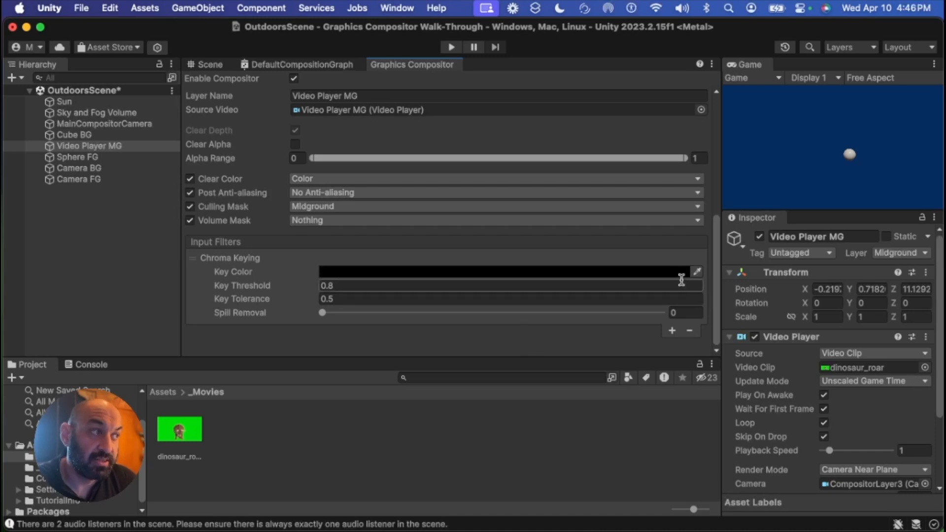
pyautogui.click(697, 272)
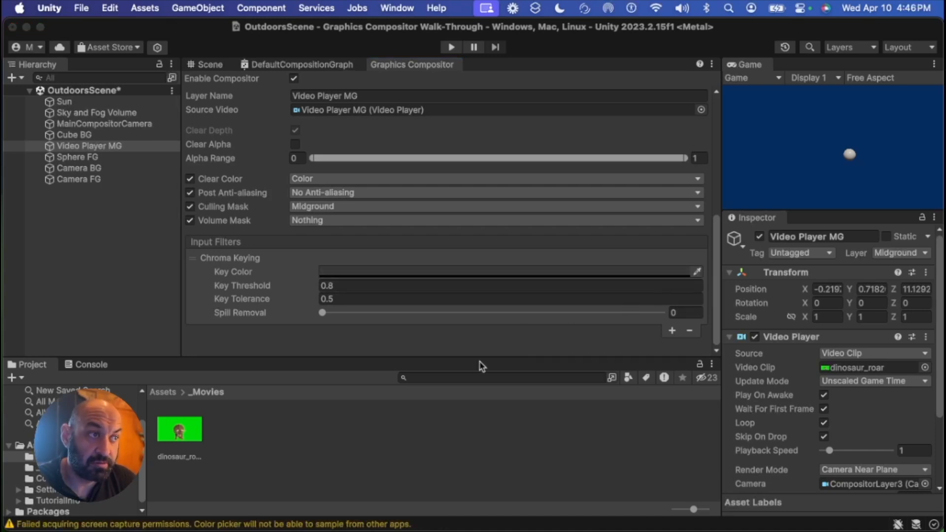
pyautogui.click(196, 433)
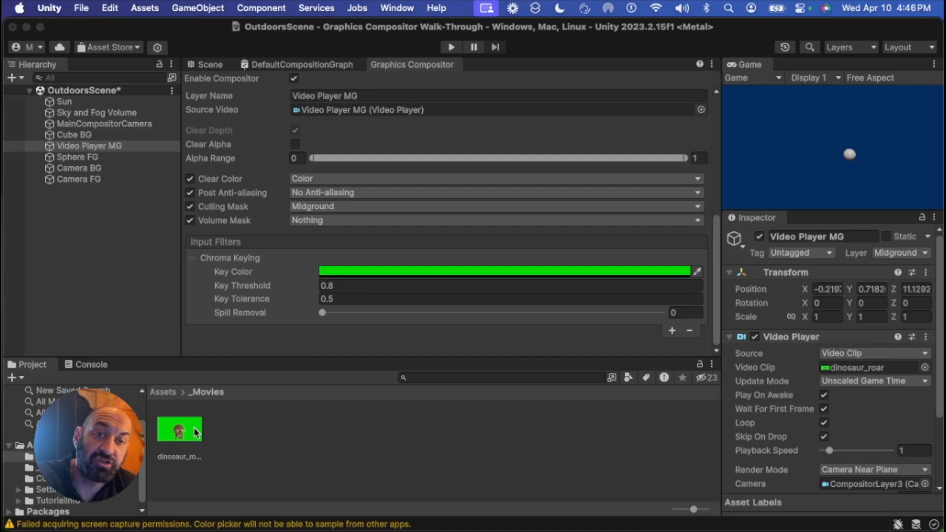
pyautogui.click(196, 432)
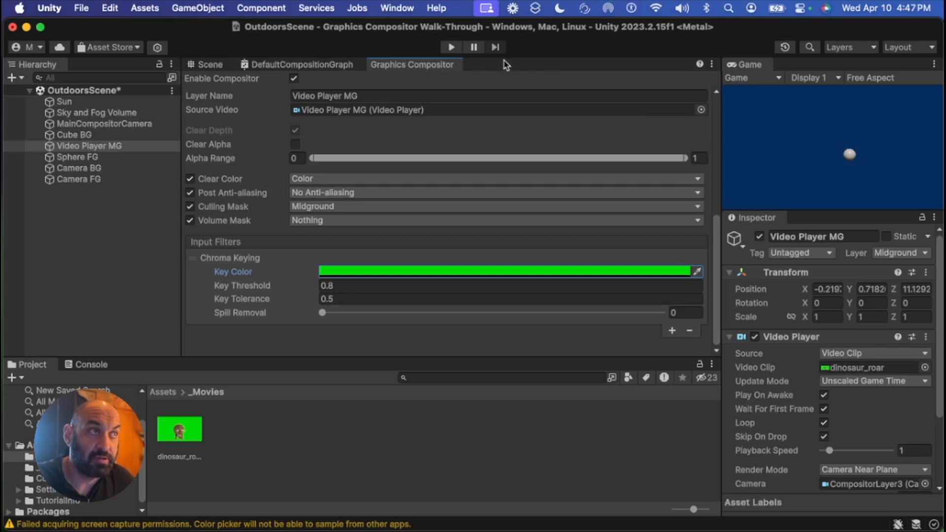
# Enter Play mode, select the Video Player MG sublayer, and try raising the Key Threshold before undoing it
pyautogui.click(451, 48)
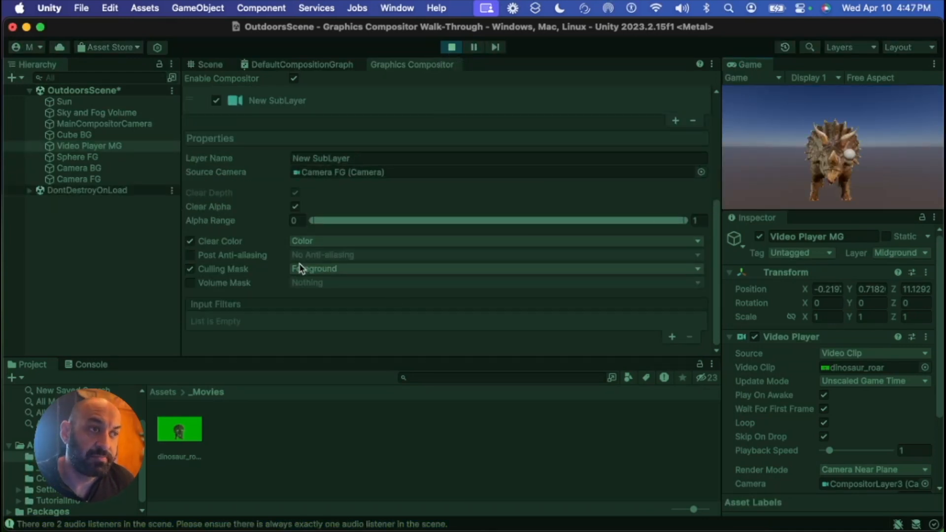
pyautogui.scroll(5, 276, 228)
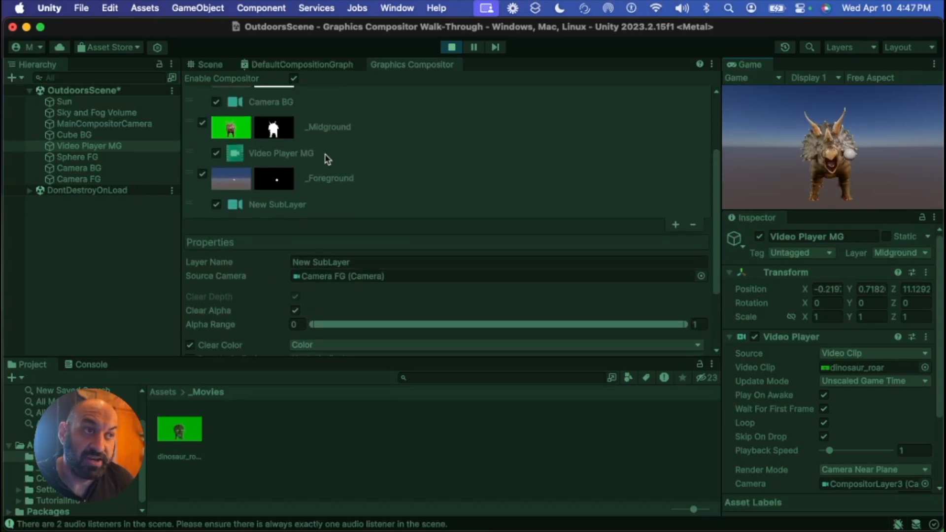
pyautogui.click(325, 158)
pyautogui.scroll(-5, 259, 256)
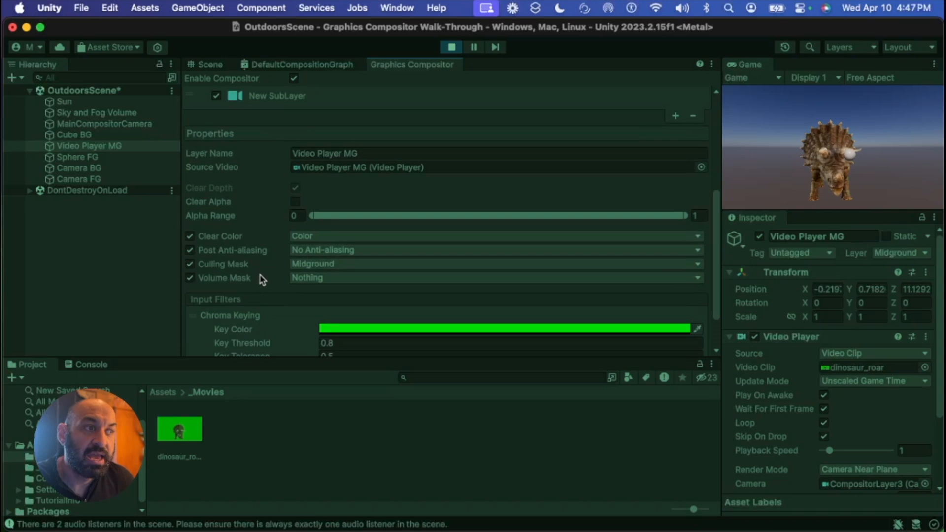
pyautogui.scroll(-2, 261, 279)
pyautogui.scroll(-1, 591, 197)
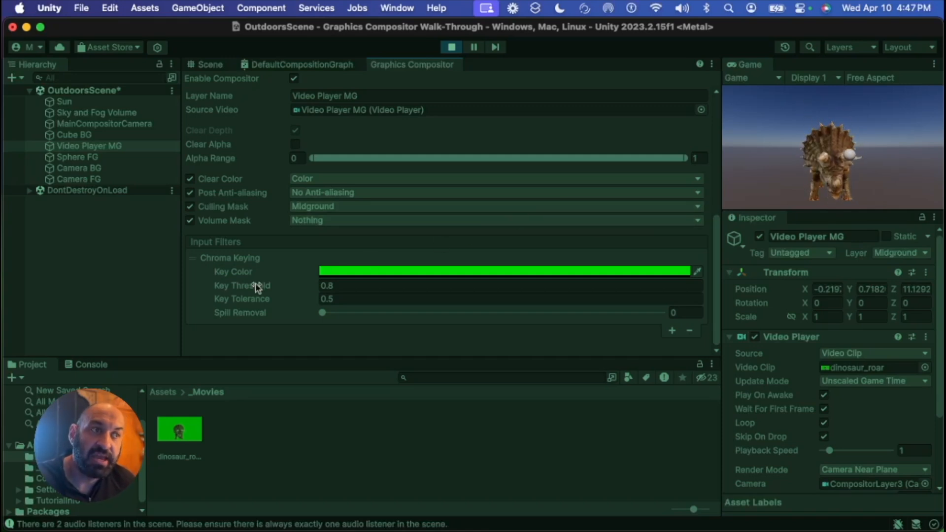
pyautogui.moveTo(259, 289); pyautogui.dragTo(339, 285)
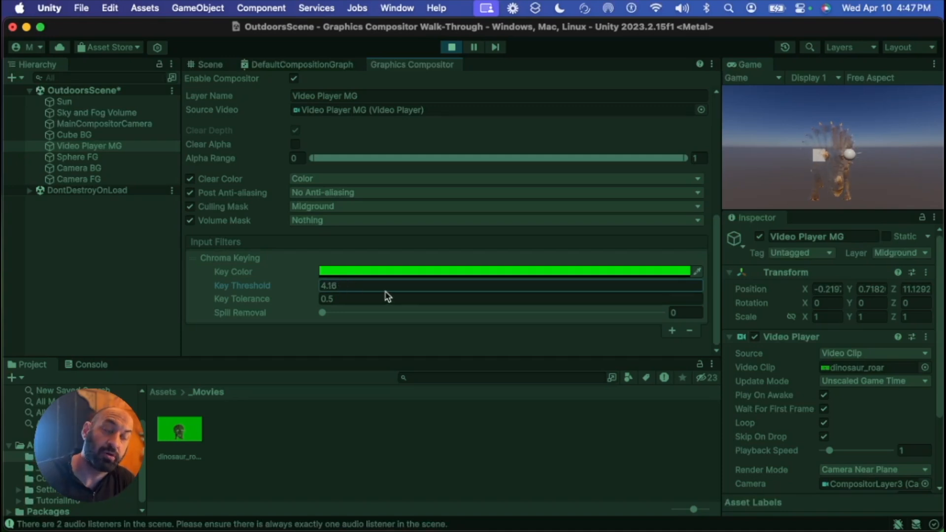
pyautogui.press('super+z')
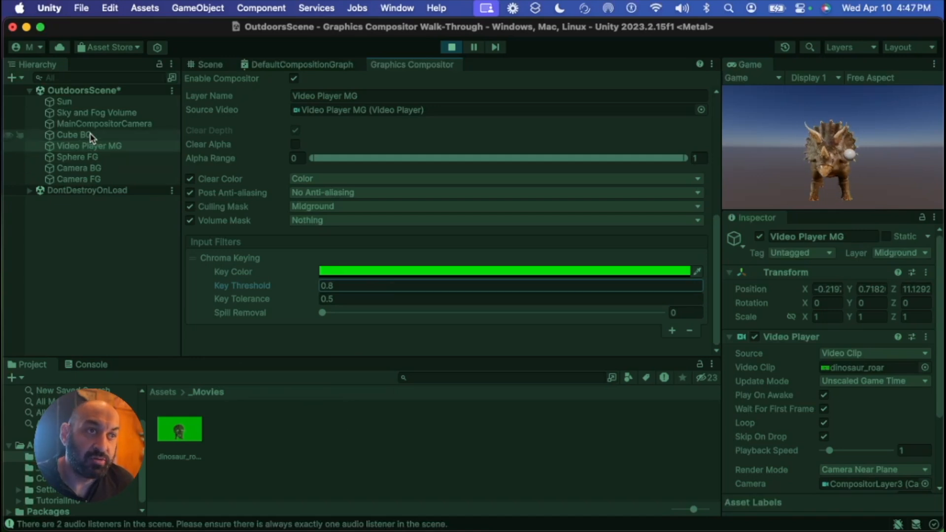
# Move the Cube BG and Sphere FG objects in the Scene view during Play mode to check layering
pyautogui.click(209, 65)
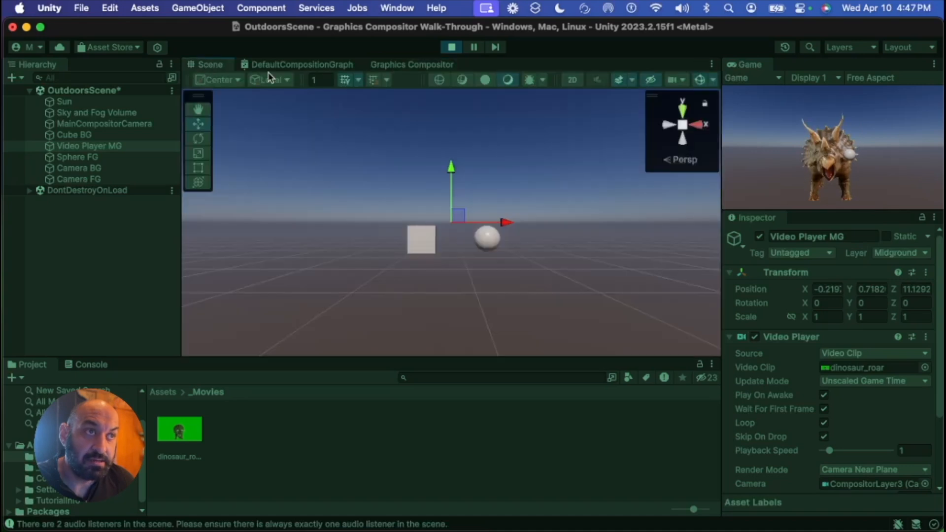
pyautogui.click(96, 136)
pyautogui.moveTo(424, 231); pyautogui.dragTo(389, 204)
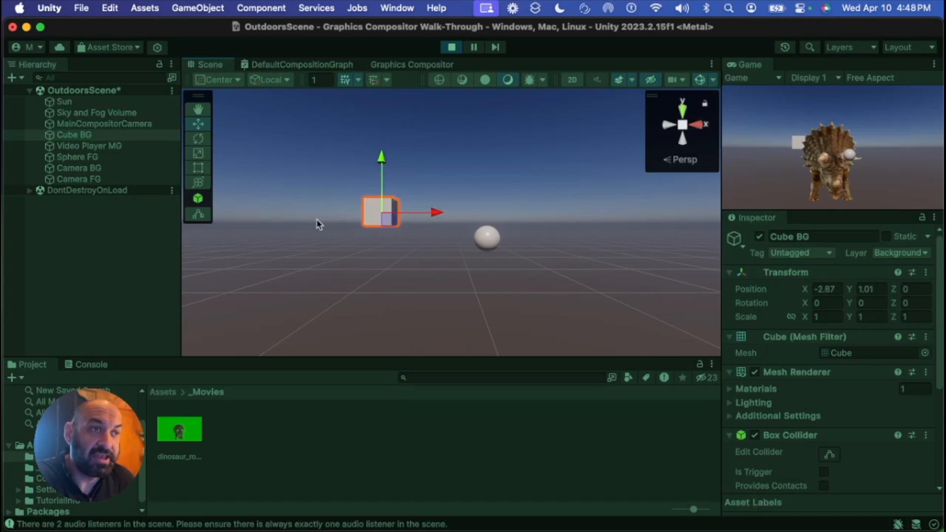
pyautogui.click(89, 158)
pyautogui.moveTo(480, 235)
pyautogui.mouseDown()
pyautogui.moveTo(445, 209)
pyautogui.moveTo(546, 212)
pyautogui.moveTo(433, 218)
pyautogui.moveTo(429, 253)
pyautogui.moveTo(415, 217)
pyautogui.moveTo(415, 231)
pyautogui.moveTo(400, 223)
pyautogui.moveTo(448, 198)
pyautogui.moveTo(450, 226)
pyautogui.moveTo(414, 232)
pyautogui.moveTo(428, 212)
pyautogui.moveTo(438, 227)
pyautogui.moveTo(480, 227)
pyautogui.mouseUp()
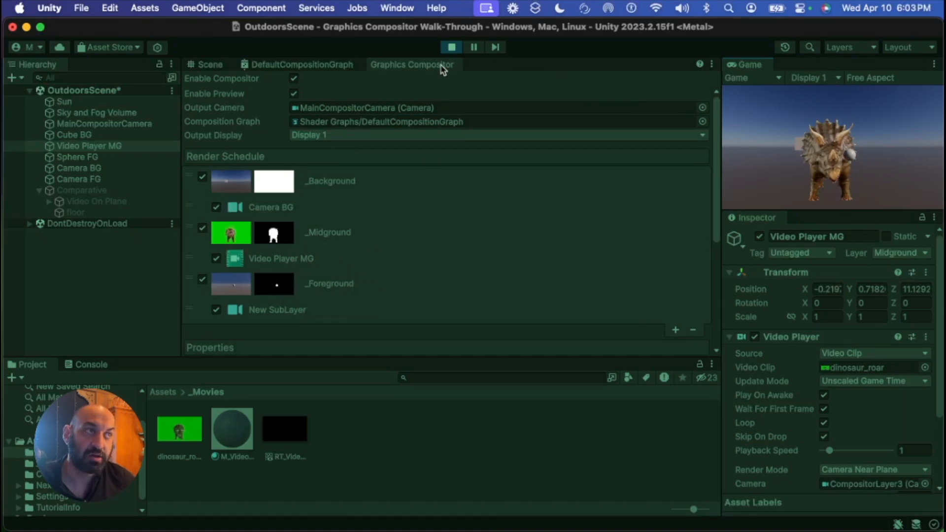
# Exit Play mode and enable the Comparative object in the scene
pyautogui.click(450, 49)
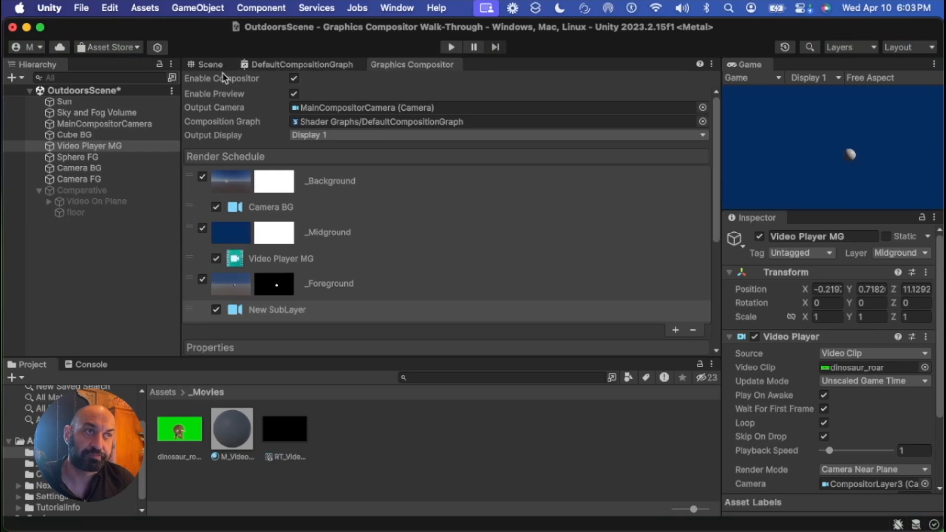
pyautogui.click(209, 65)
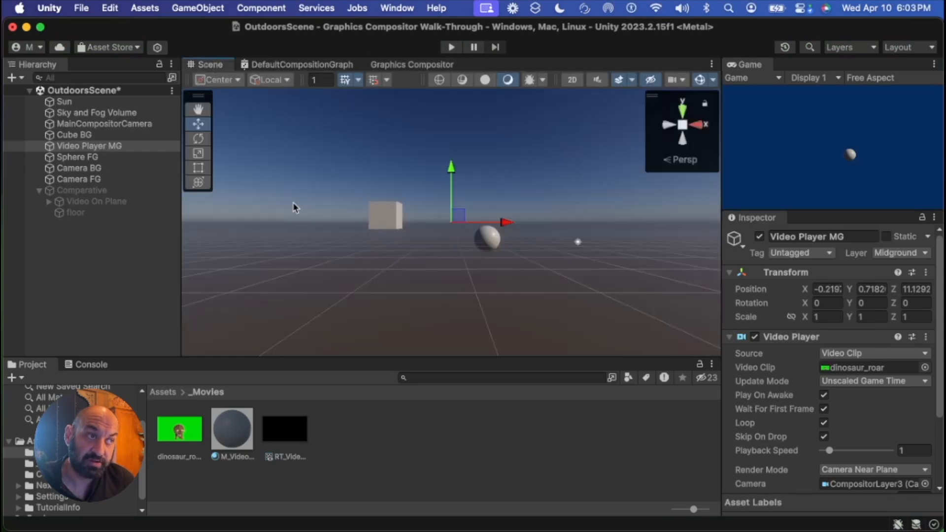
pyautogui.keyDown('alt'); pyautogui.moveTo(274, 281); pyautogui.dragTo(422, 329); pyautogui.keyUp('alt')
pyautogui.moveTo(422, 329); pyautogui.dragTo(442, 340, button='right')
pyautogui.scroll(-4, 389, 317)
pyautogui.rightClick(379, 291)
pyautogui.moveTo(356, 287); pyautogui.dragTo(417, 291, button='middle')
pyautogui.click(98, 190)
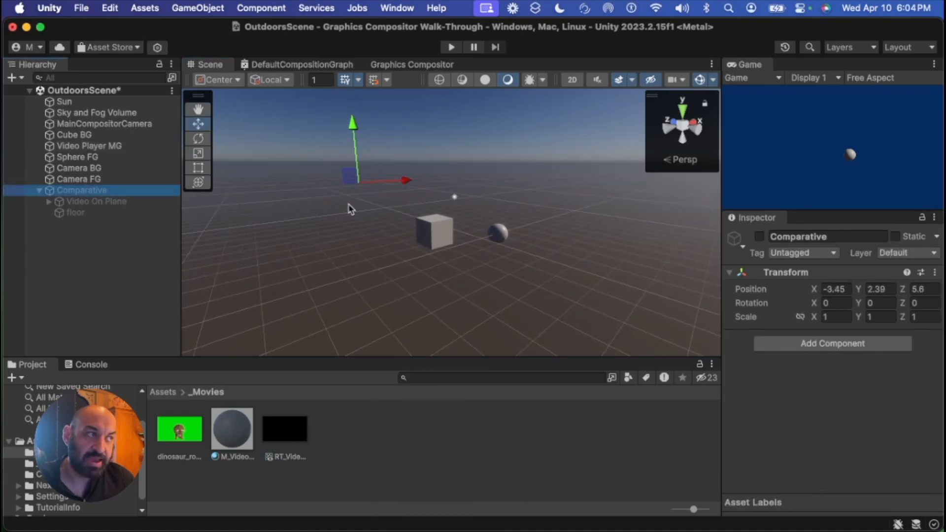
pyautogui.click(760, 237)
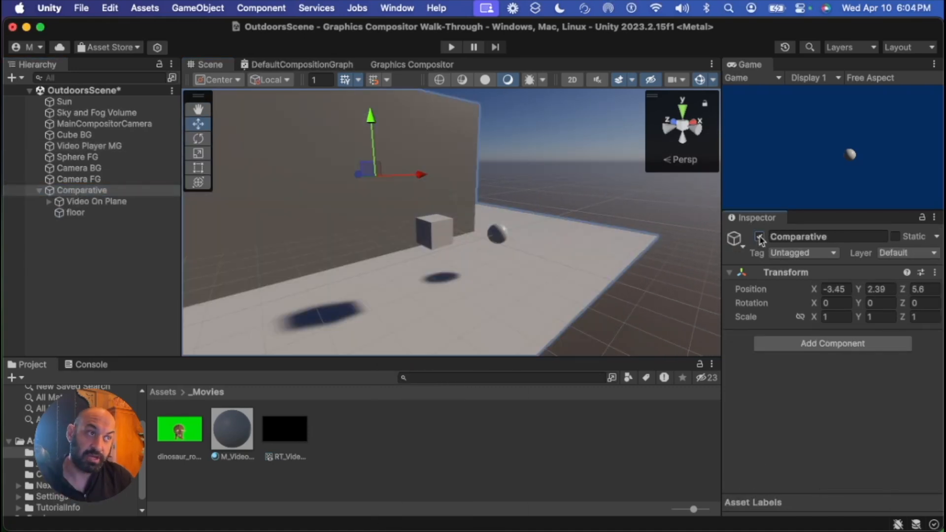
# Examine the Comparative setup's Video On Plane object and its Video Player For Screen child
pyautogui.moveTo(487, 275); pyautogui.dragTo(505, 277, button='middle')
pyautogui.scroll(-5, 469, 299)
pyautogui.keyDown('alt'); pyautogui.moveTo(450, 294); pyautogui.dragTo(475, 281); pyautogui.keyUp('alt')
pyautogui.moveTo(475, 271); pyautogui.dragTo(501, 274, button='middle')
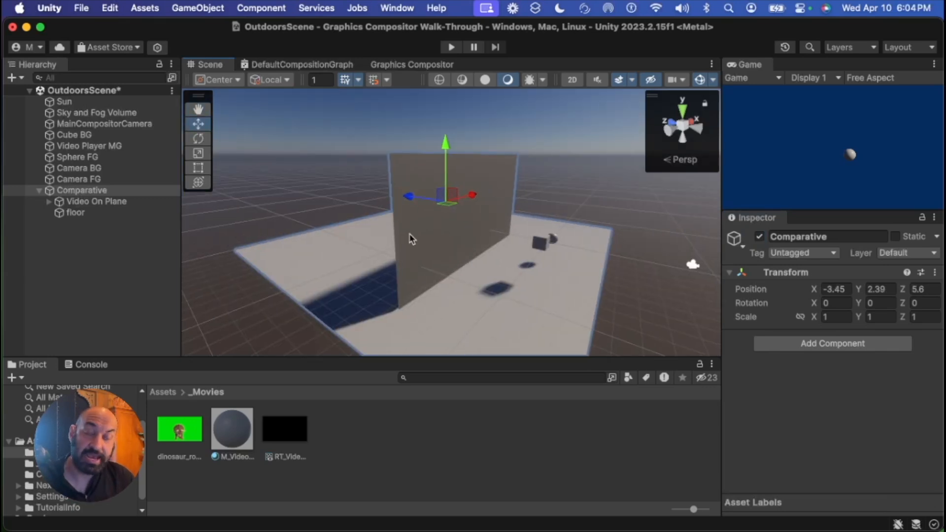
pyautogui.keyDown('alt'); pyautogui.moveTo(487, 244); pyautogui.dragTo(325, 189); pyautogui.keyUp('alt')
pyautogui.click(319, 186)
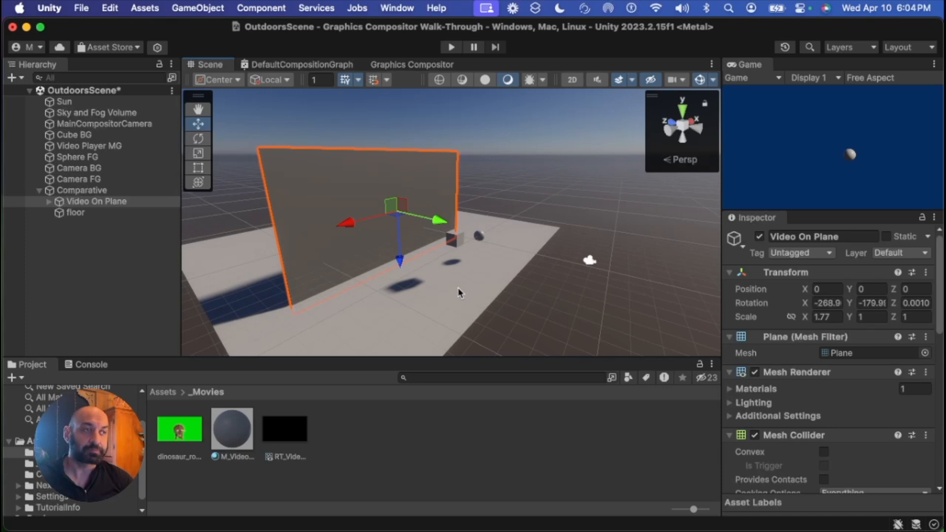
pyautogui.keyDown('alt'); pyautogui.moveTo(358, 299); pyautogui.dragTo(517, 303); pyautogui.keyUp('alt')
pyautogui.moveTo(473, 276); pyautogui.dragTo(444, 301, button='right')
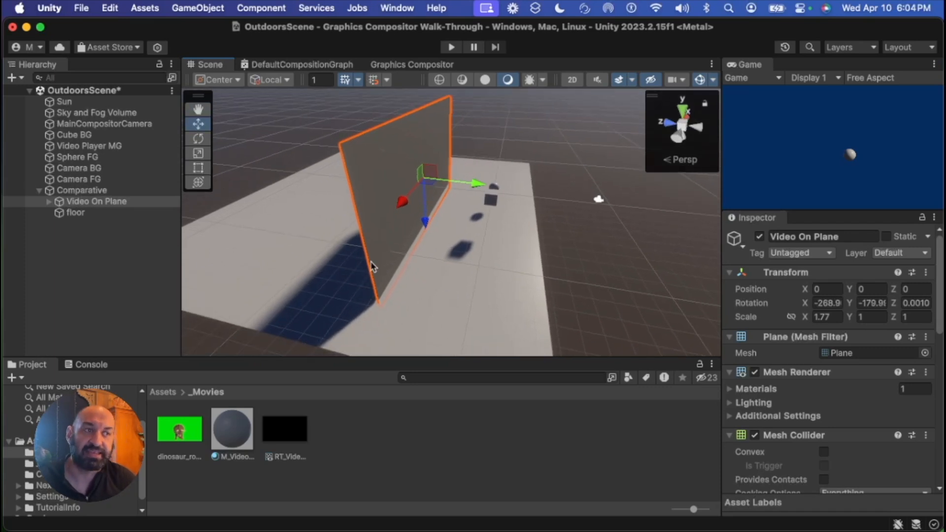
pyautogui.click(49, 202)
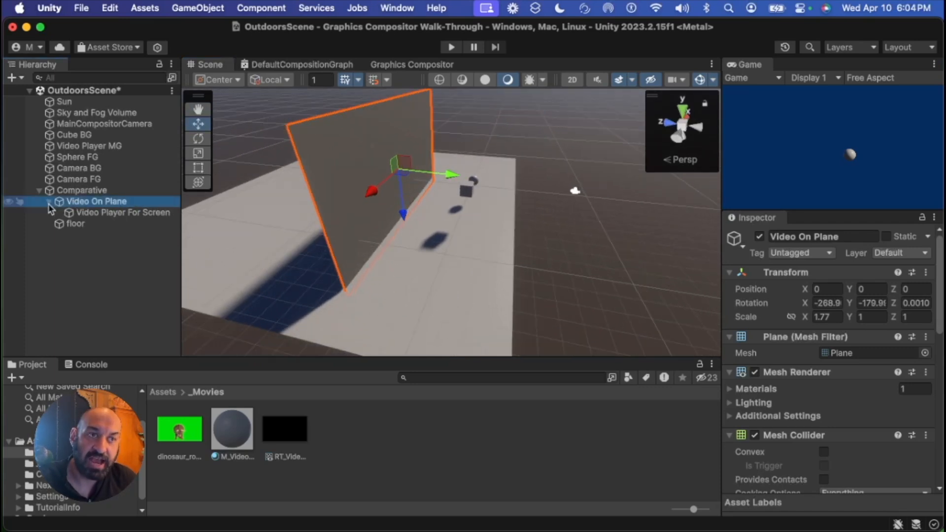
pyautogui.click(124, 214)
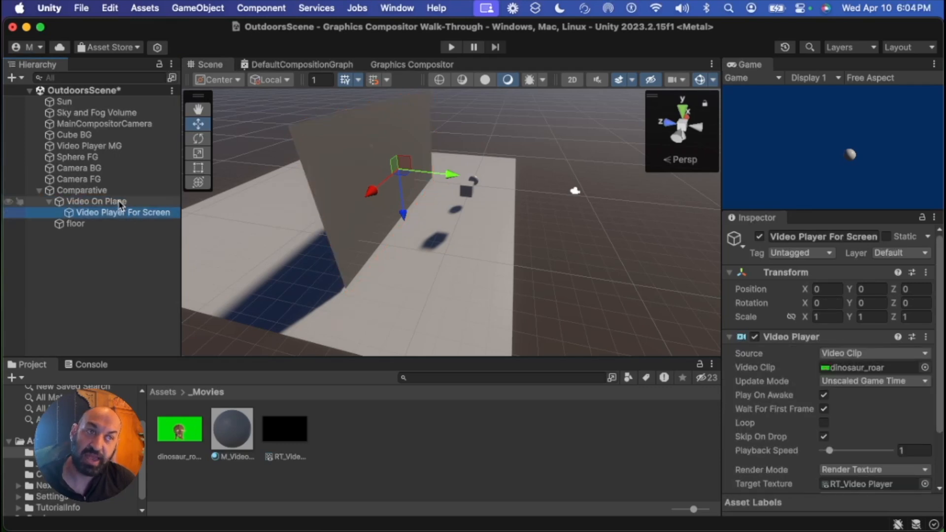
pyautogui.click(97, 201)
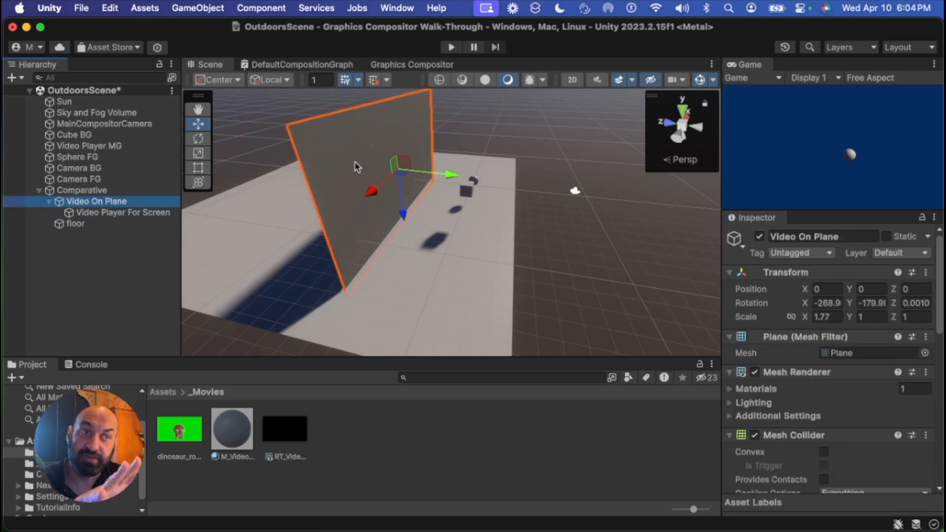
# Enter Play mode and rotate the Sun to compare shadows of the video plane and the composited dinosaur
pyautogui.click(451, 46)
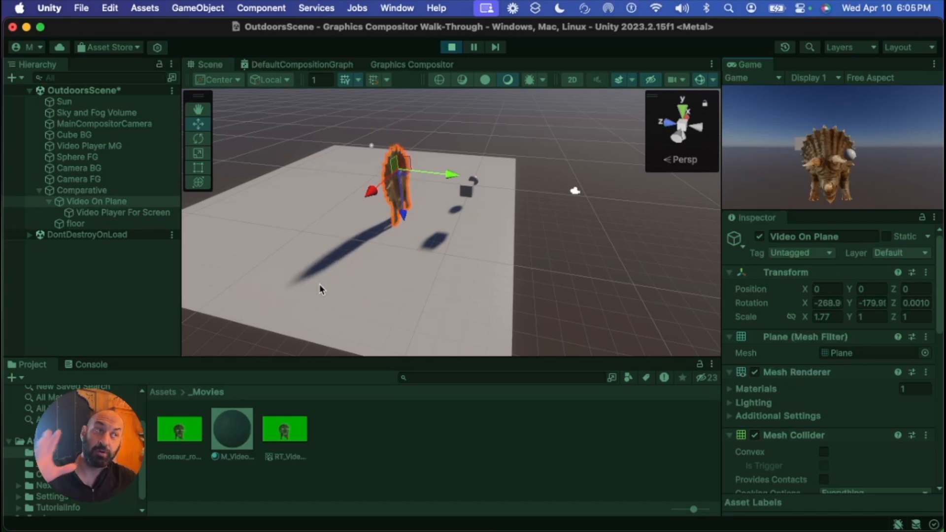
pyautogui.click(63, 102)
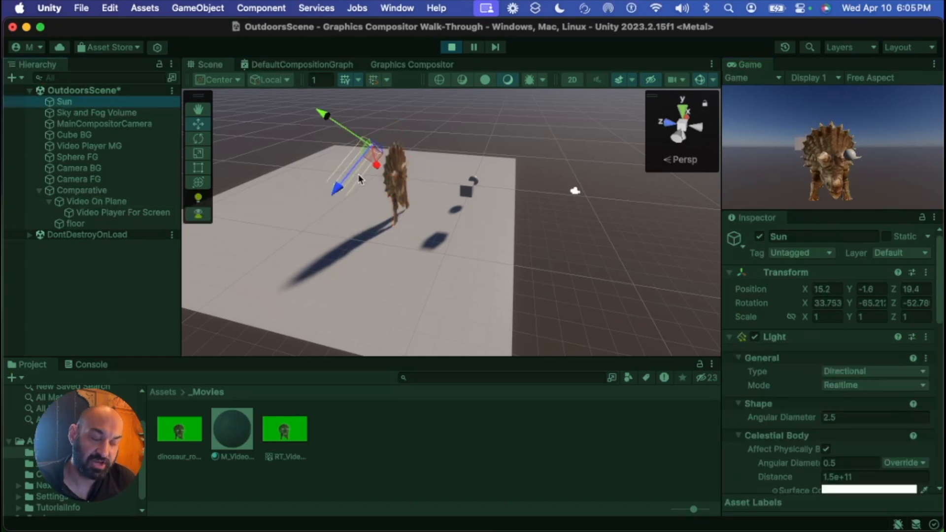
pyautogui.press('e')
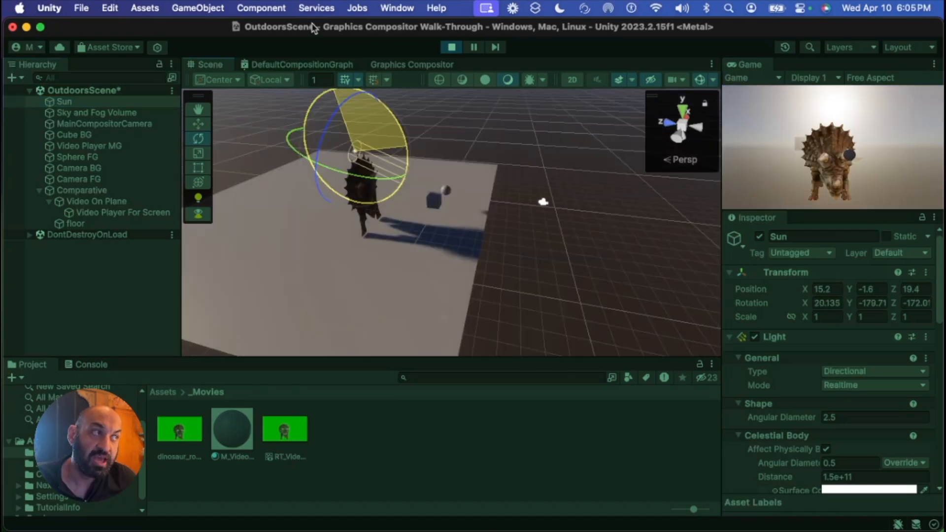
pyautogui.moveTo(313, 27); pyautogui.dragTo(472, 223)
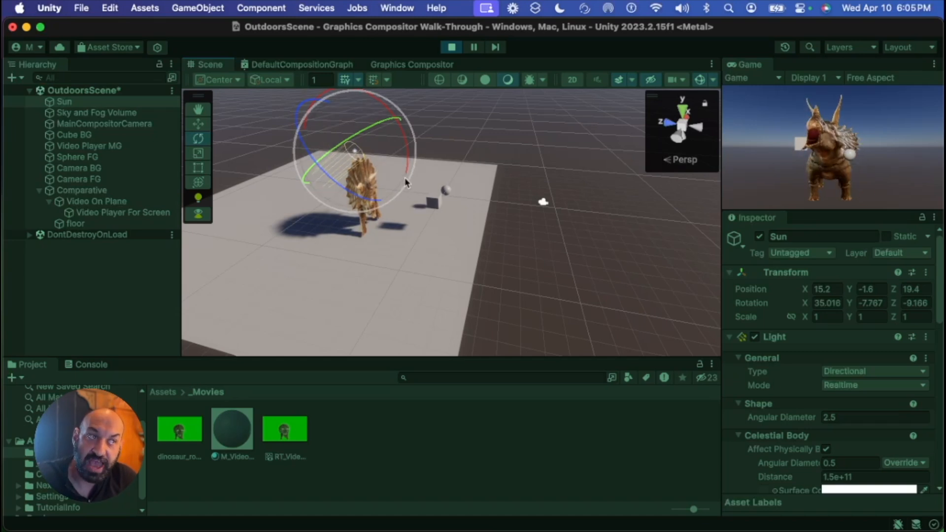
pyautogui.moveTo(407, 147); pyautogui.dragTo(276, 17)
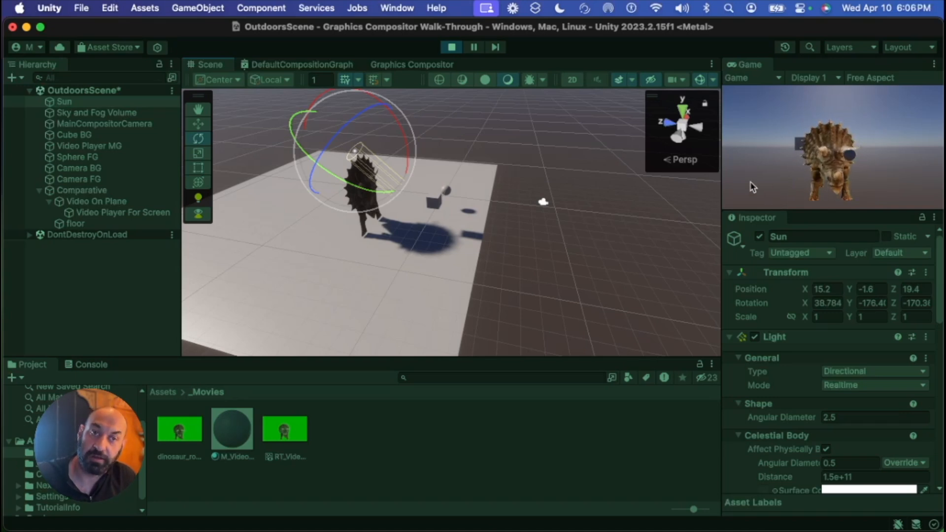
# Keep rotating the Sun during Play mode to swing the light direction and shadows around the dinosaurs
pyautogui.moveTo(394, 123); pyautogui.dragTo(471, 376)
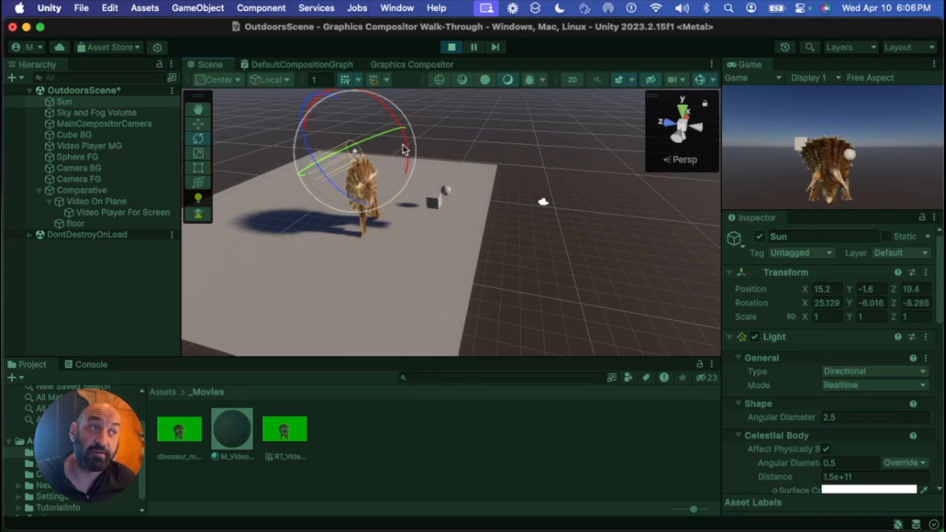
pyautogui.moveTo(405, 148); pyautogui.dragTo(370, 220)
pyautogui.moveTo(340, 154); pyautogui.dragTo(336, 227)
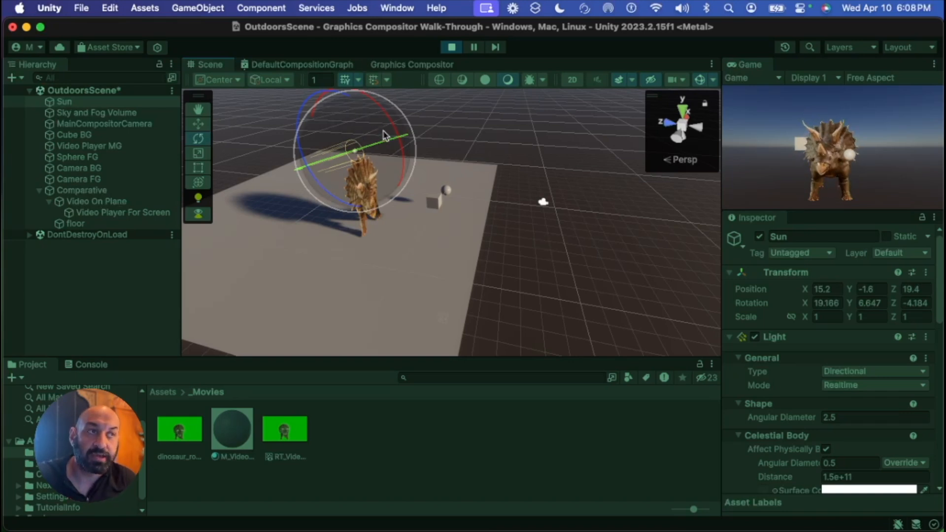
pyautogui.moveTo(364, 152); pyautogui.dragTo(400, 143)
pyautogui.keyDown('alt'); pyautogui.moveTo(420, 245); pyautogui.dragTo(292, 201); pyautogui.keyUp('alt')
pyautogui.moveTo(386, 232); pyautogui.dragTo(350, 230, button='middle')
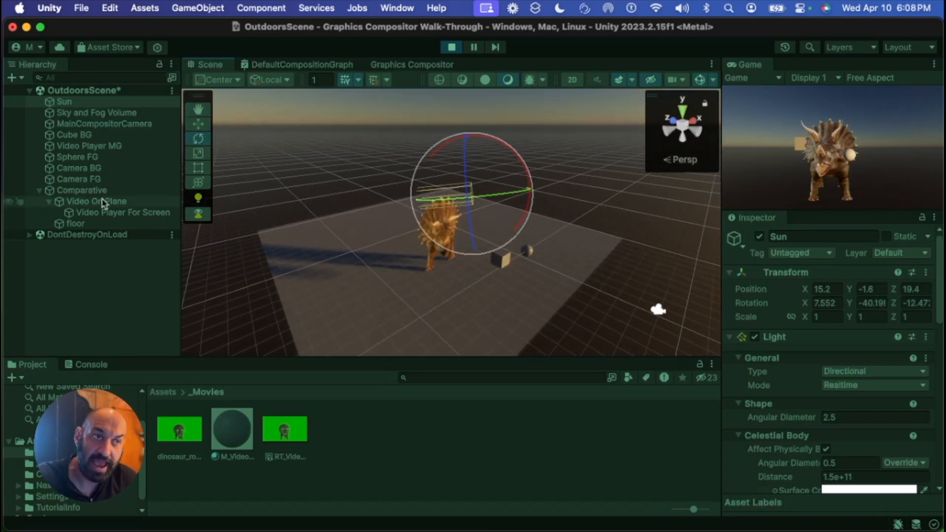
# Select the Video On Plane object and move it around the floor, ending at about X -3.9, Z -0.3 beside the composited dinosaur
pyautogui.click(96, 201)
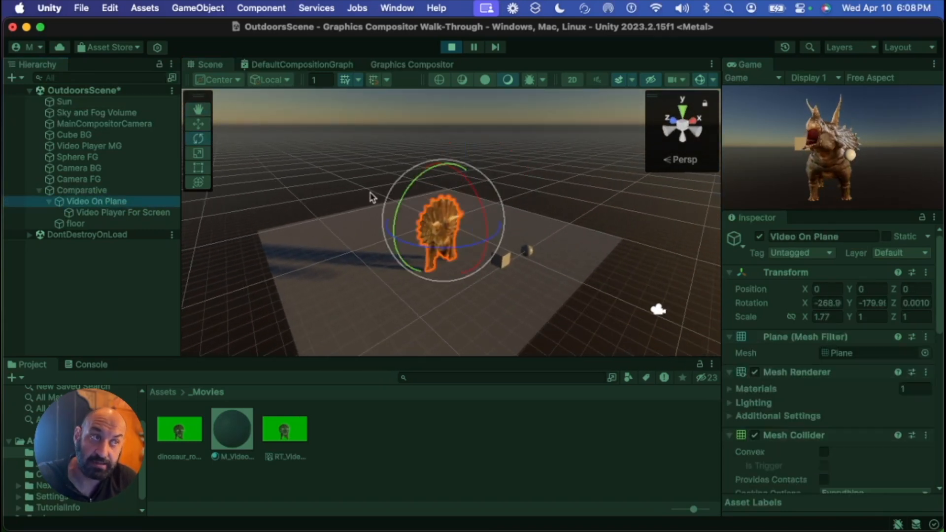
pyautogui.press('w')
pyautogui.moveTo(444, 215); pyautogui.dragTo(307, 213)
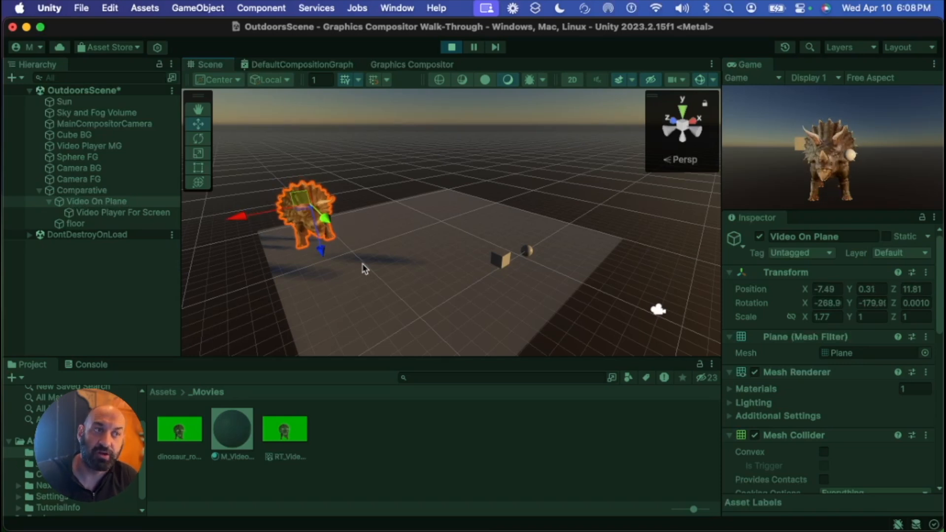
pyautogui.moveTo(436, 294); pyautogui.dragTo(212, 223, button='right')
pyautogui.moveTo(213, 222); pyautogui.dragTo(357, 231, button='middle')
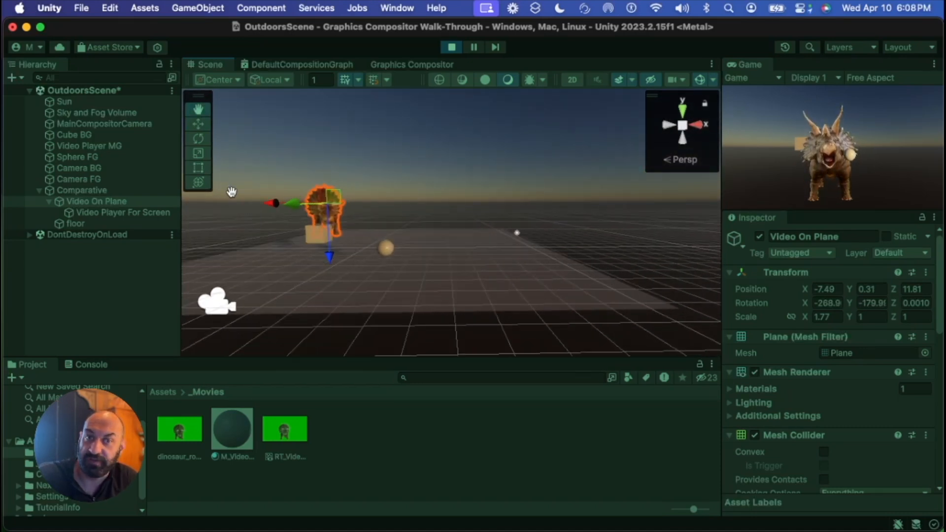
pyautogui.moveTo(492, 257); pyautogui.dragTo(560, 274, button='right')
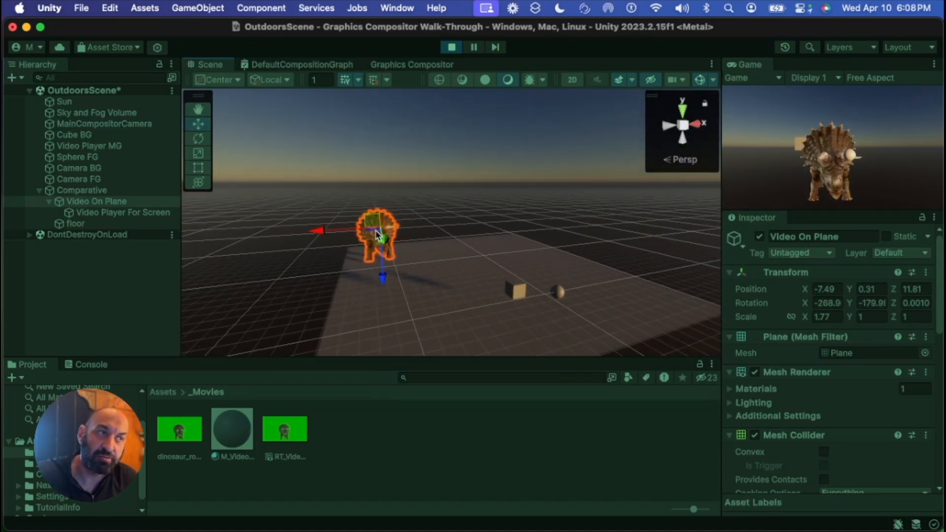
pyautogui.moveTo(377, 234); pyautogui.dragTo(487, 287)
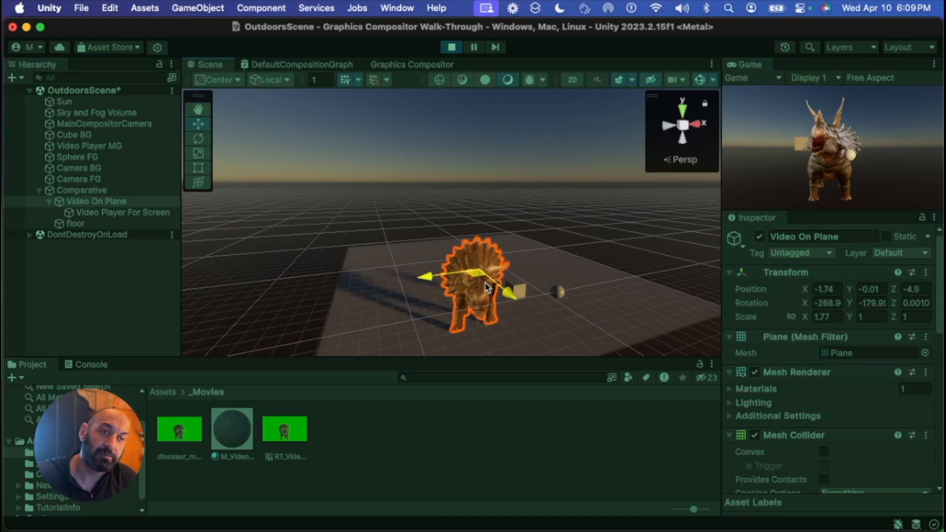
pyautogui.moveTo(487, 286); pyautogui.dragTo(435, 267)
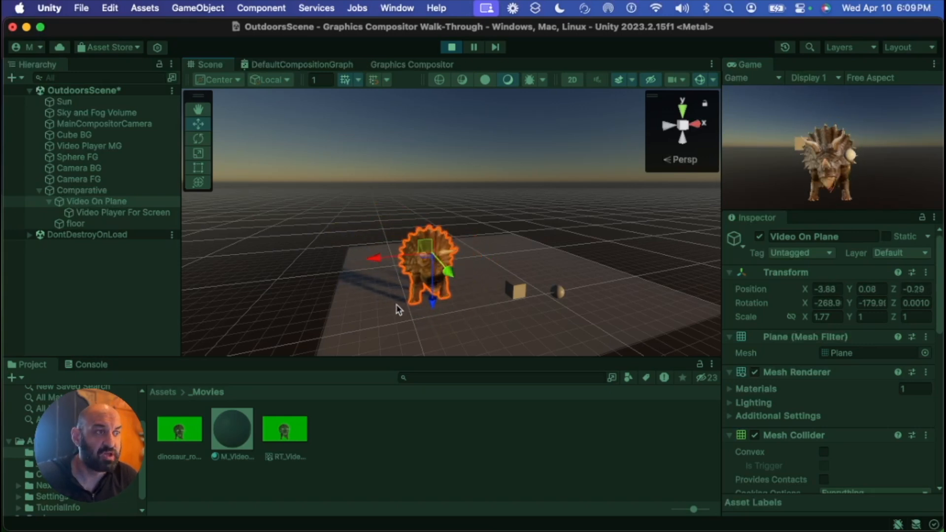